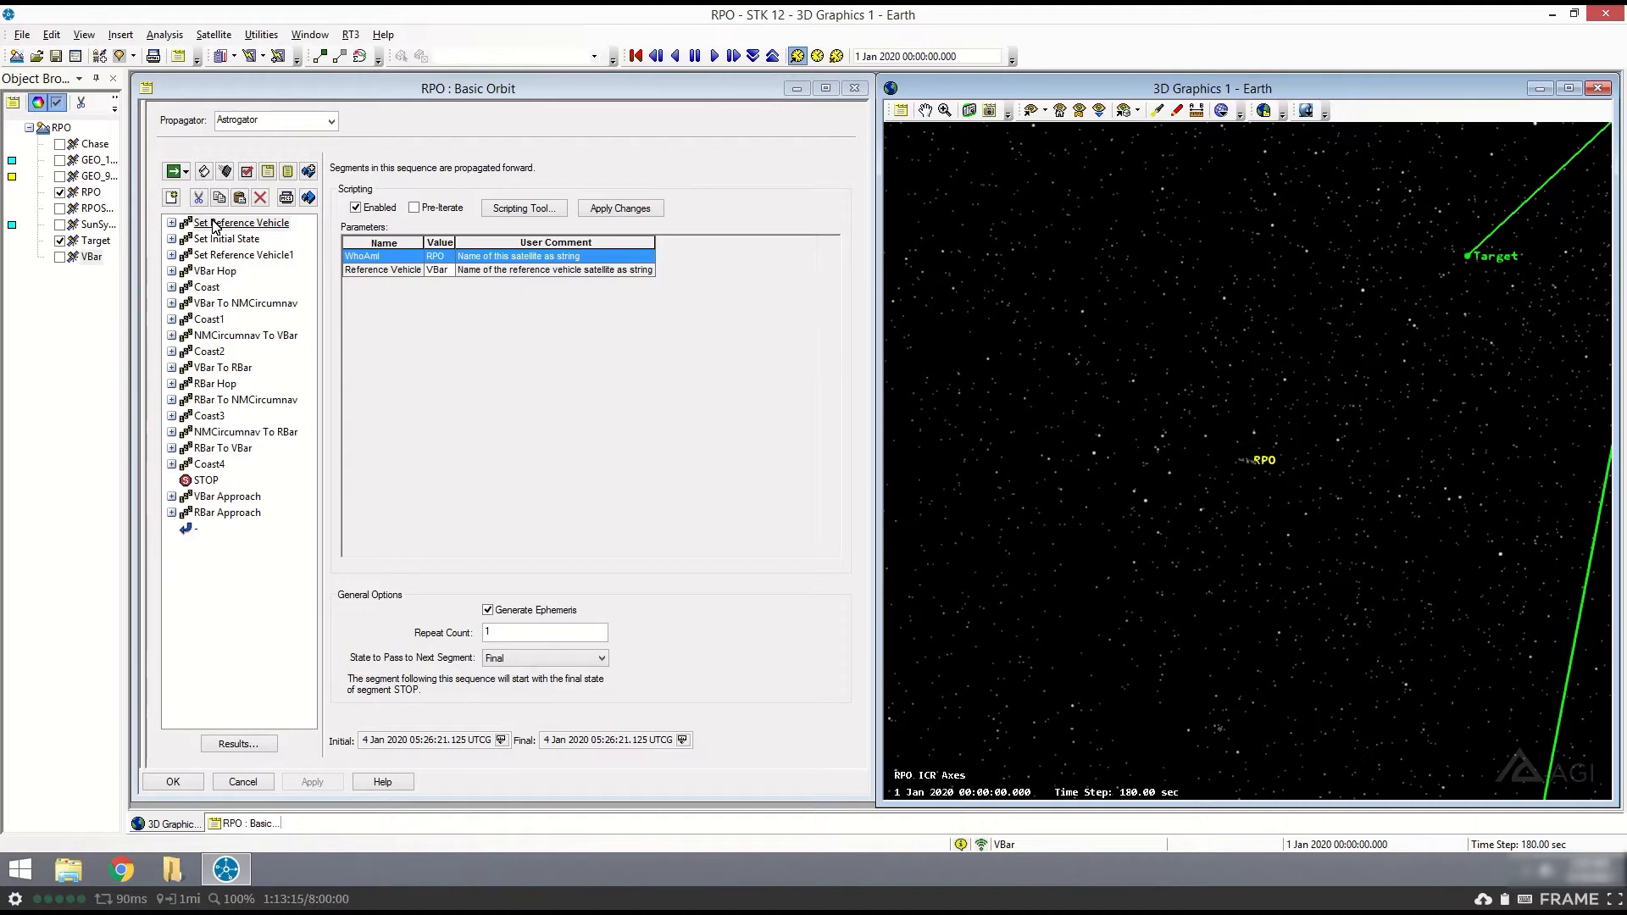
- Review the Set Reference Vehicle and Set Initial State parameters, and briefly show the VBar satellite to compare its position with RPO
click(235, 224)
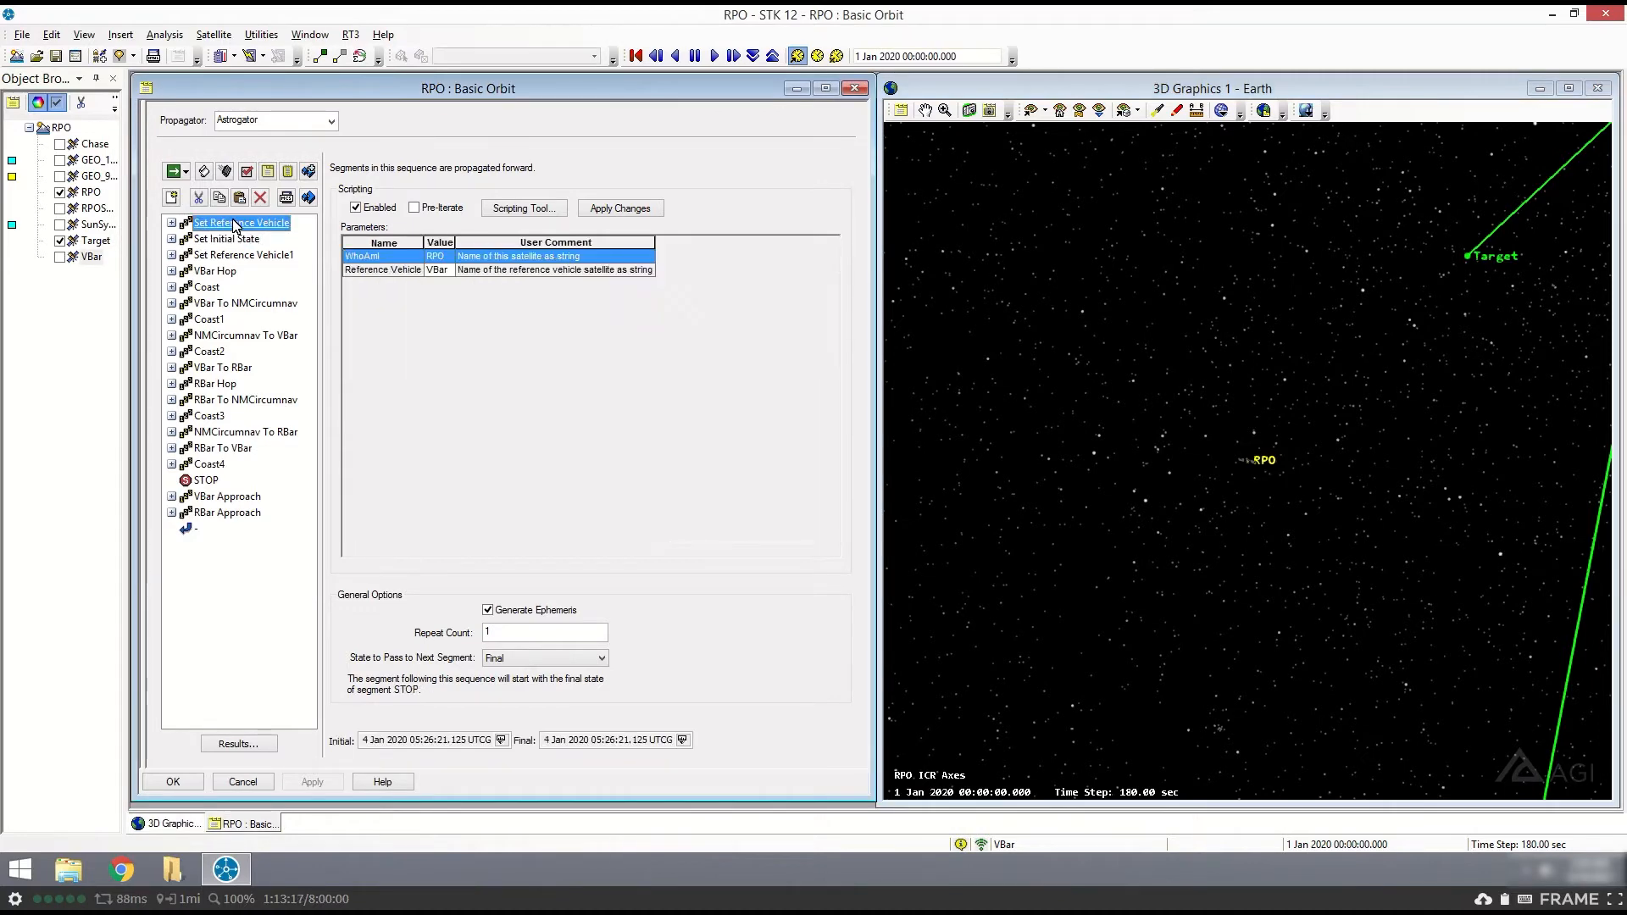
click(226, 239)
click(60, 257)
click(59, 257)
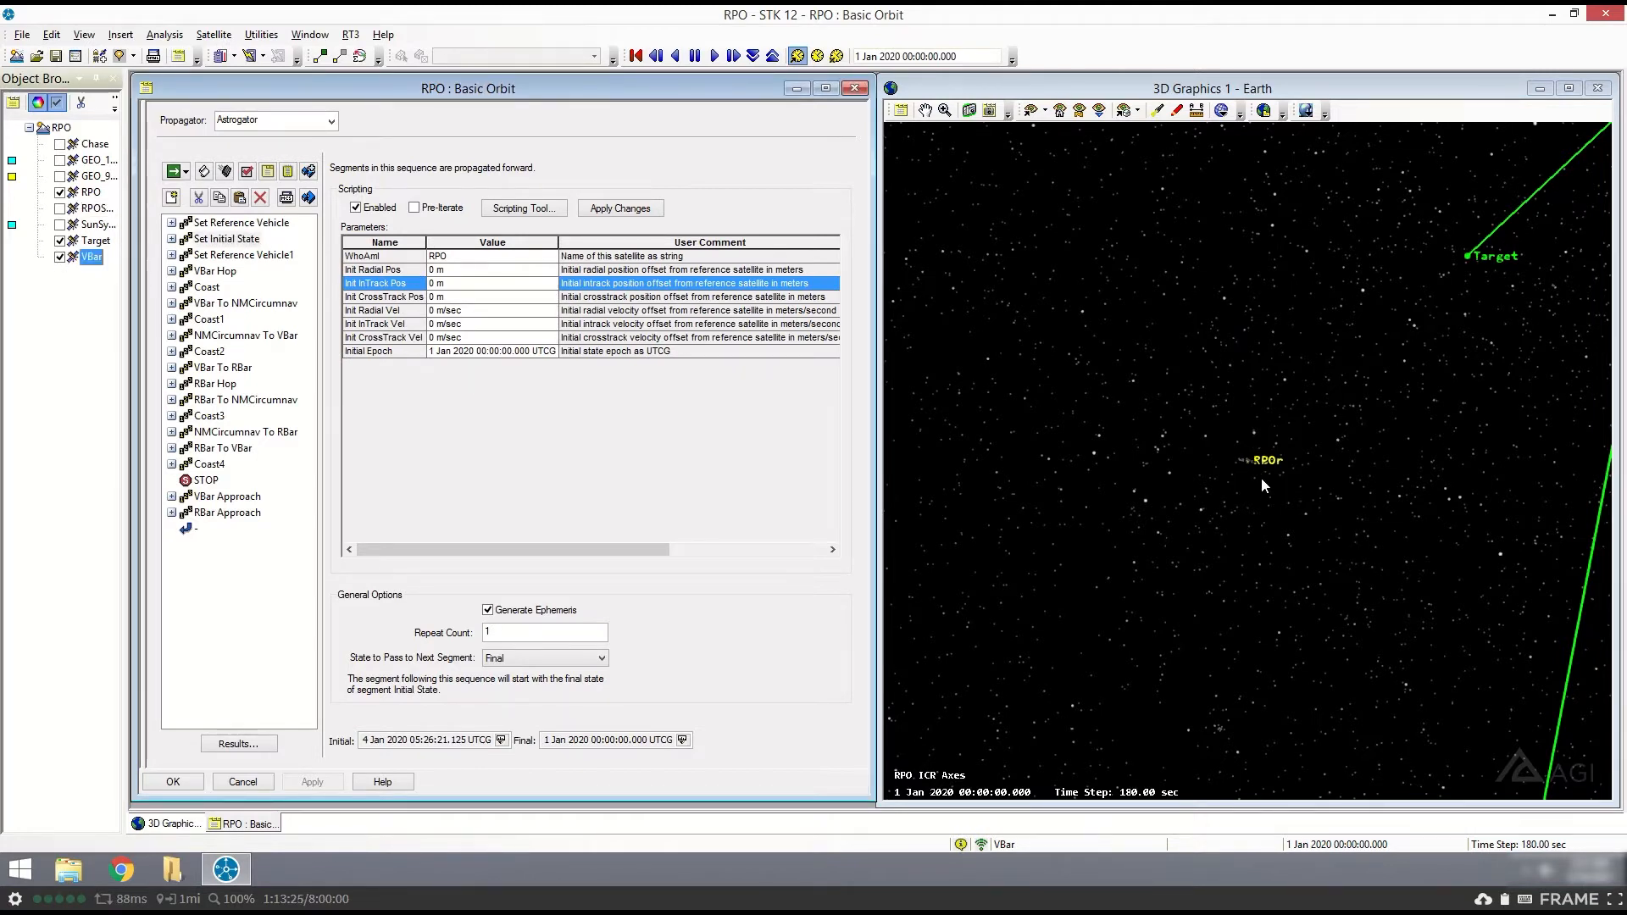
click(59, 257)
- Display the VBar Hop sequence's parameters and expand its nested segments
click(223, 275)
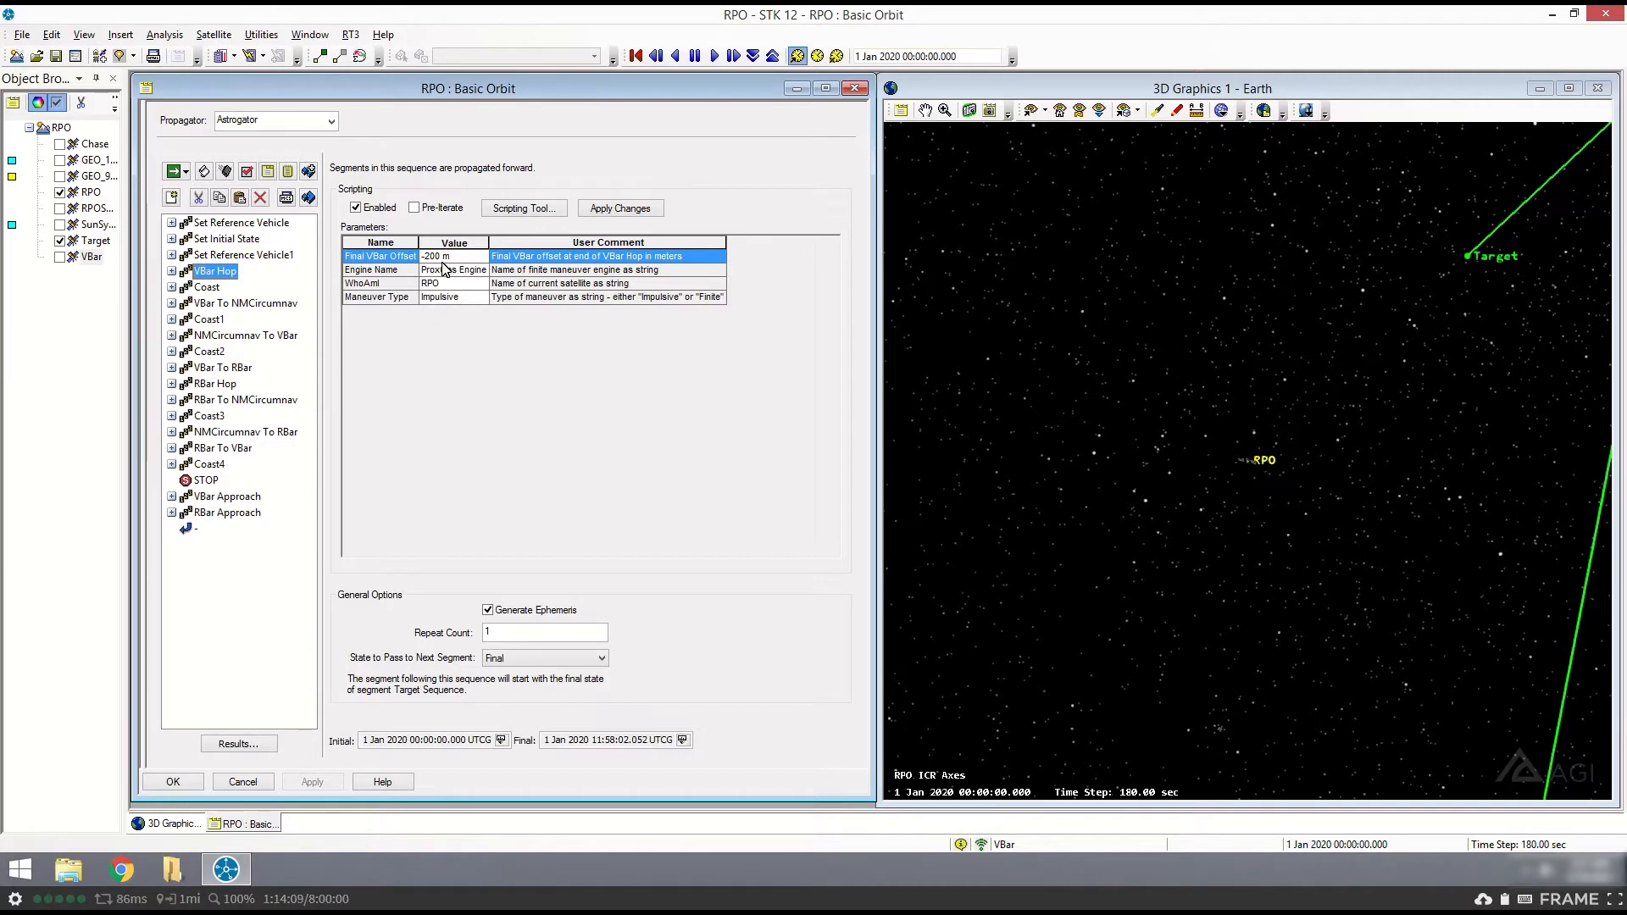
click(173, 271)
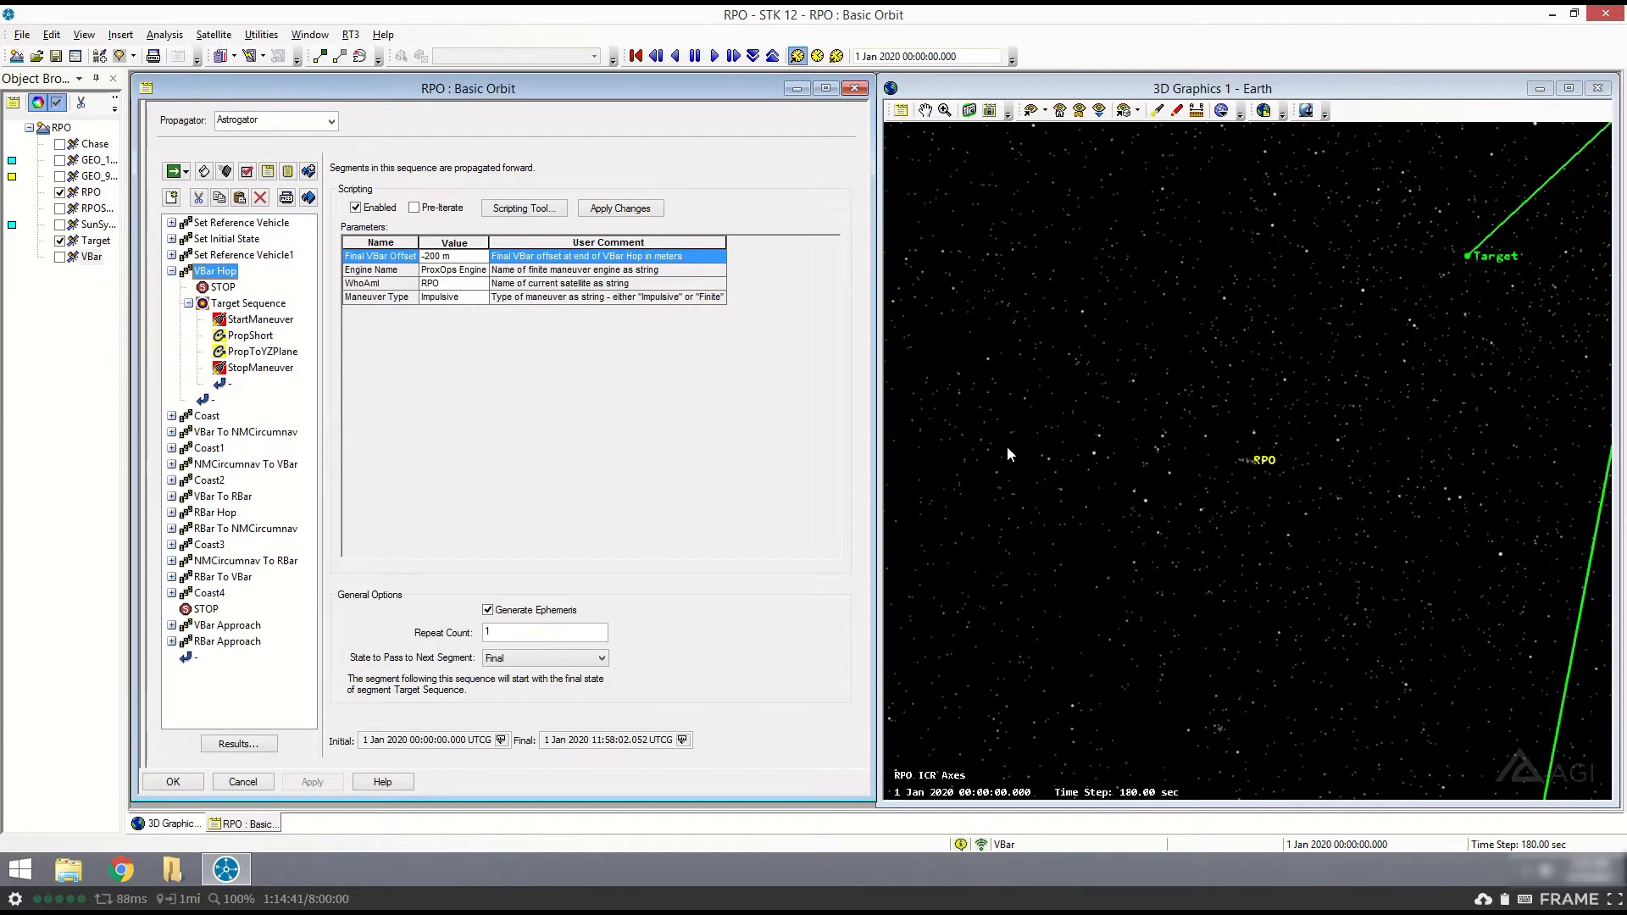
- Browse the segments insertable before RBar Approach in RPO Specialized RBar VBar, RPO Forced Motion and RPO Differential Forces, without adding any
click(212, 644)
right_click(217, 642)
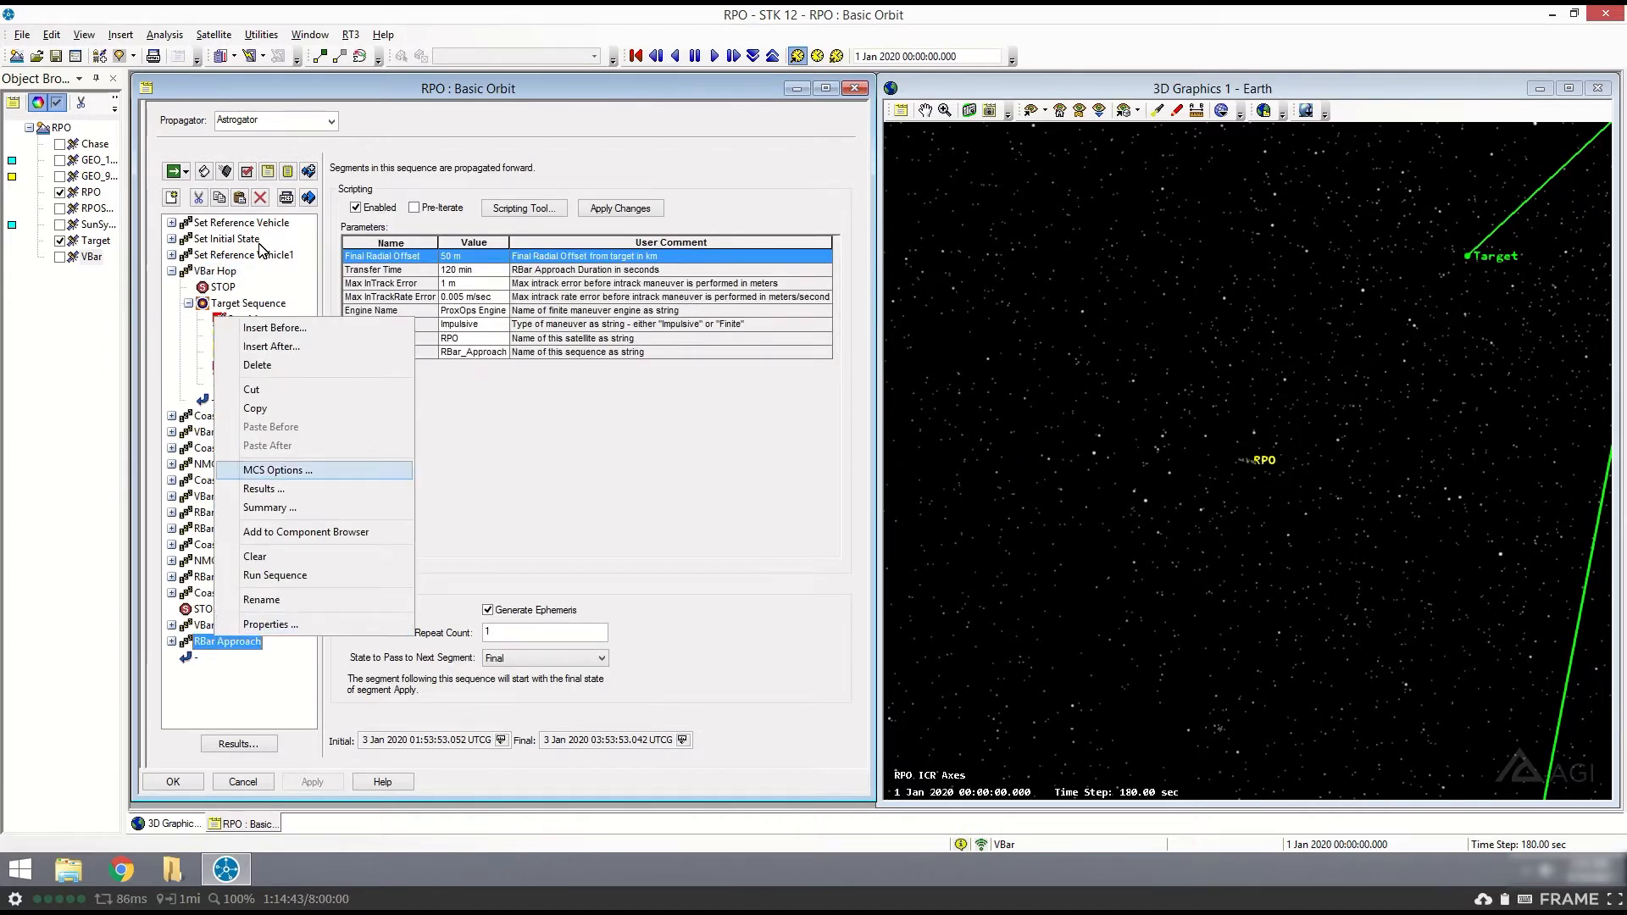
click(271, 328)
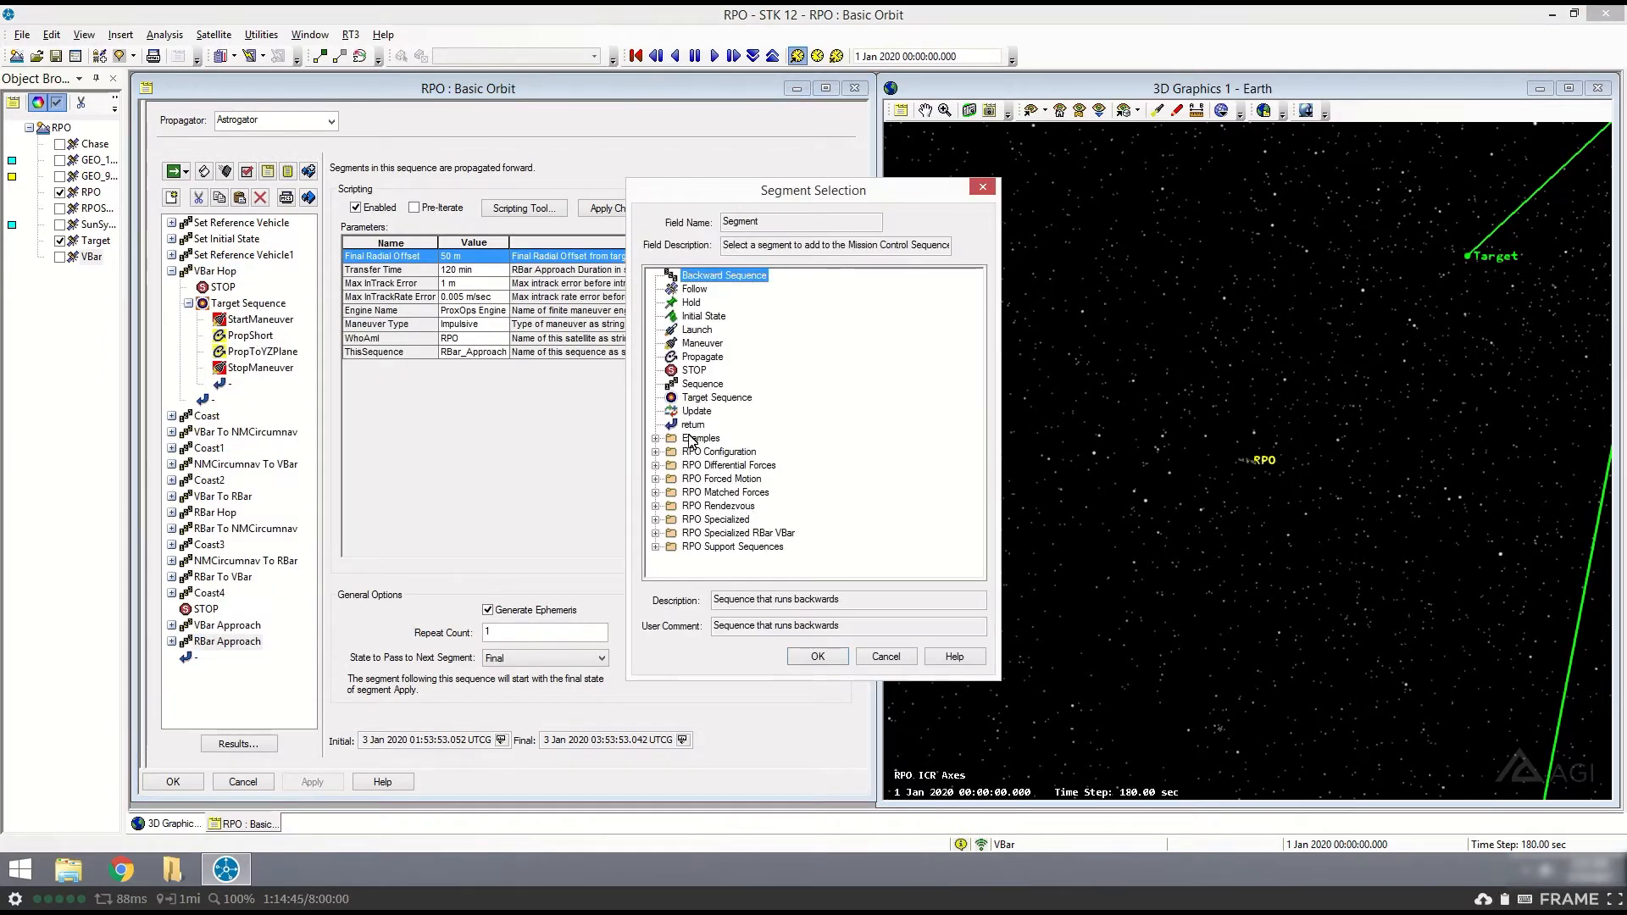
click(655, 534)
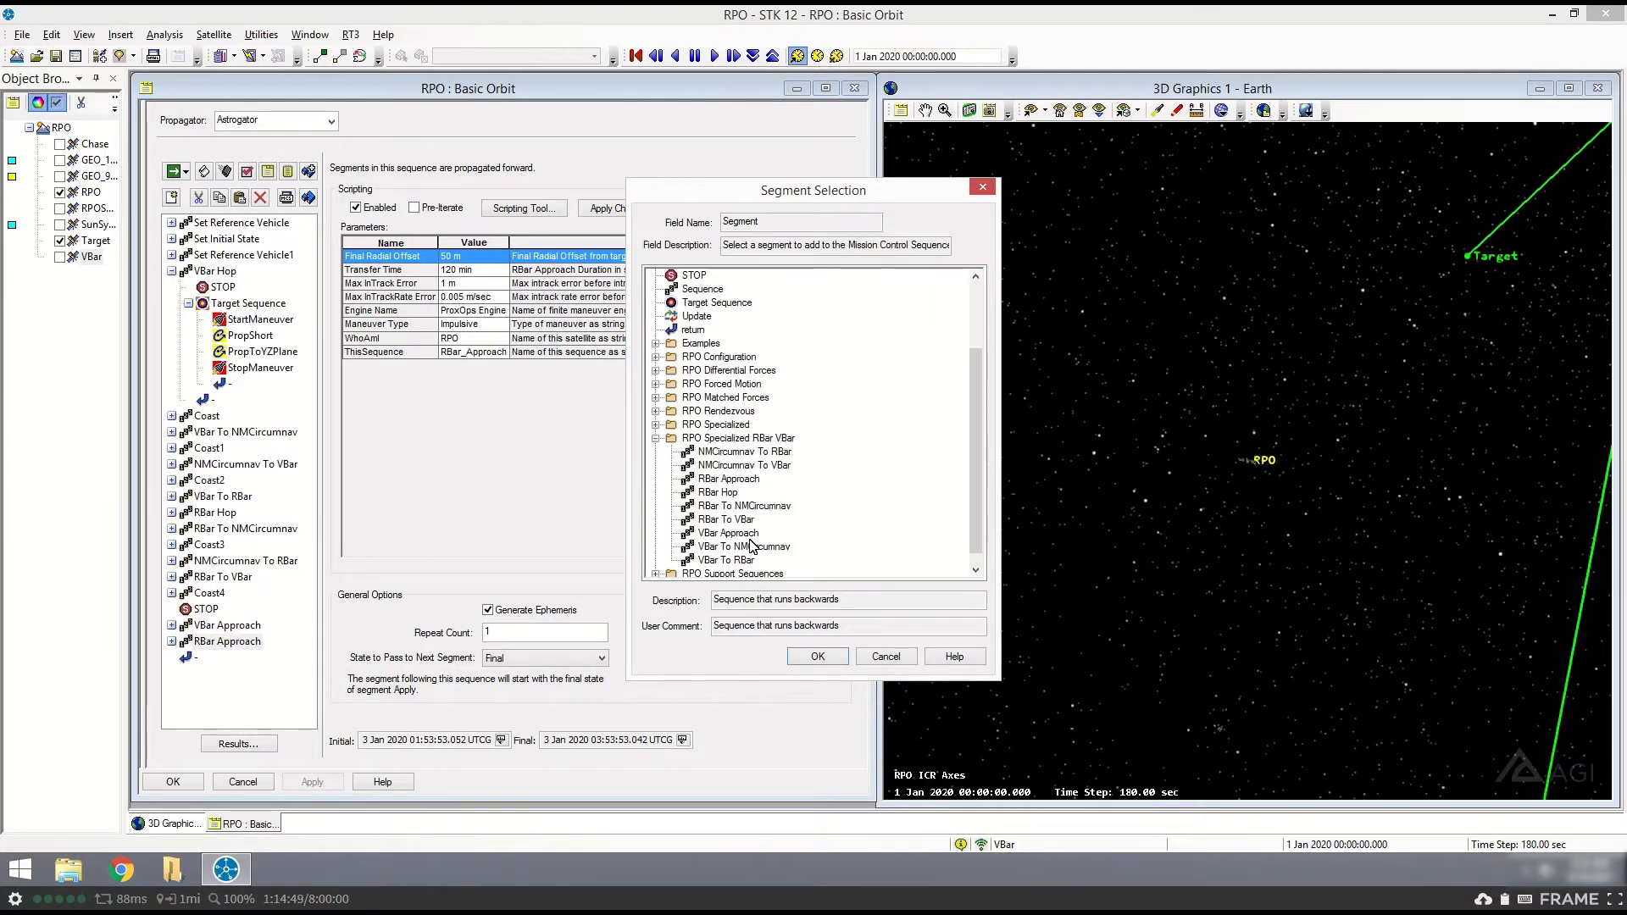
click(655, 387)
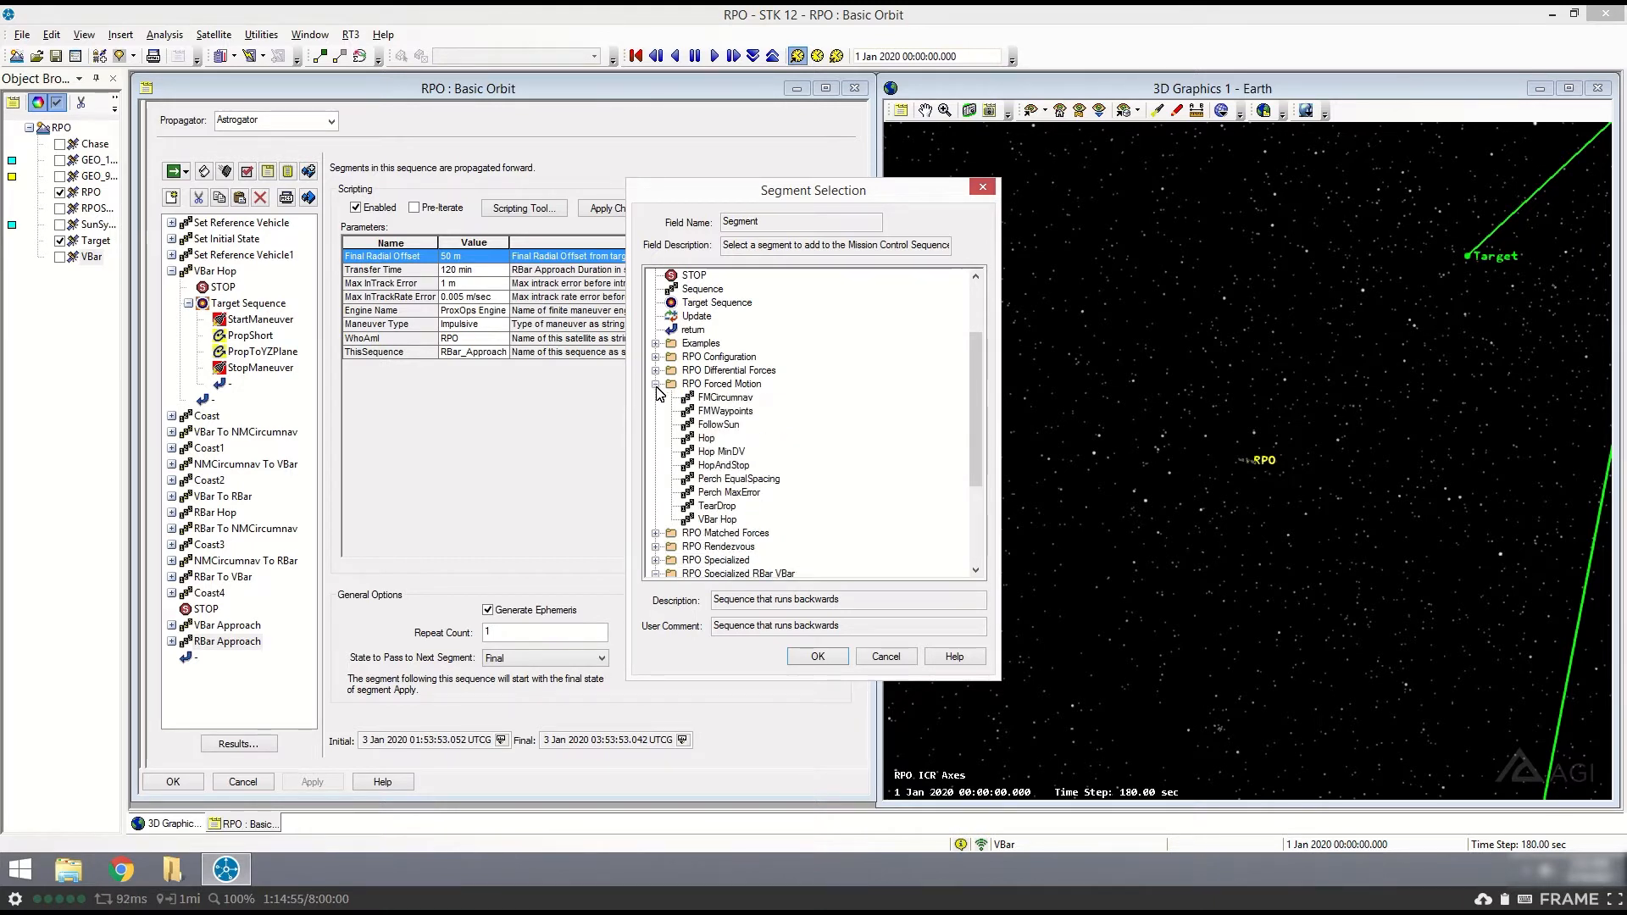
click(656, 385)
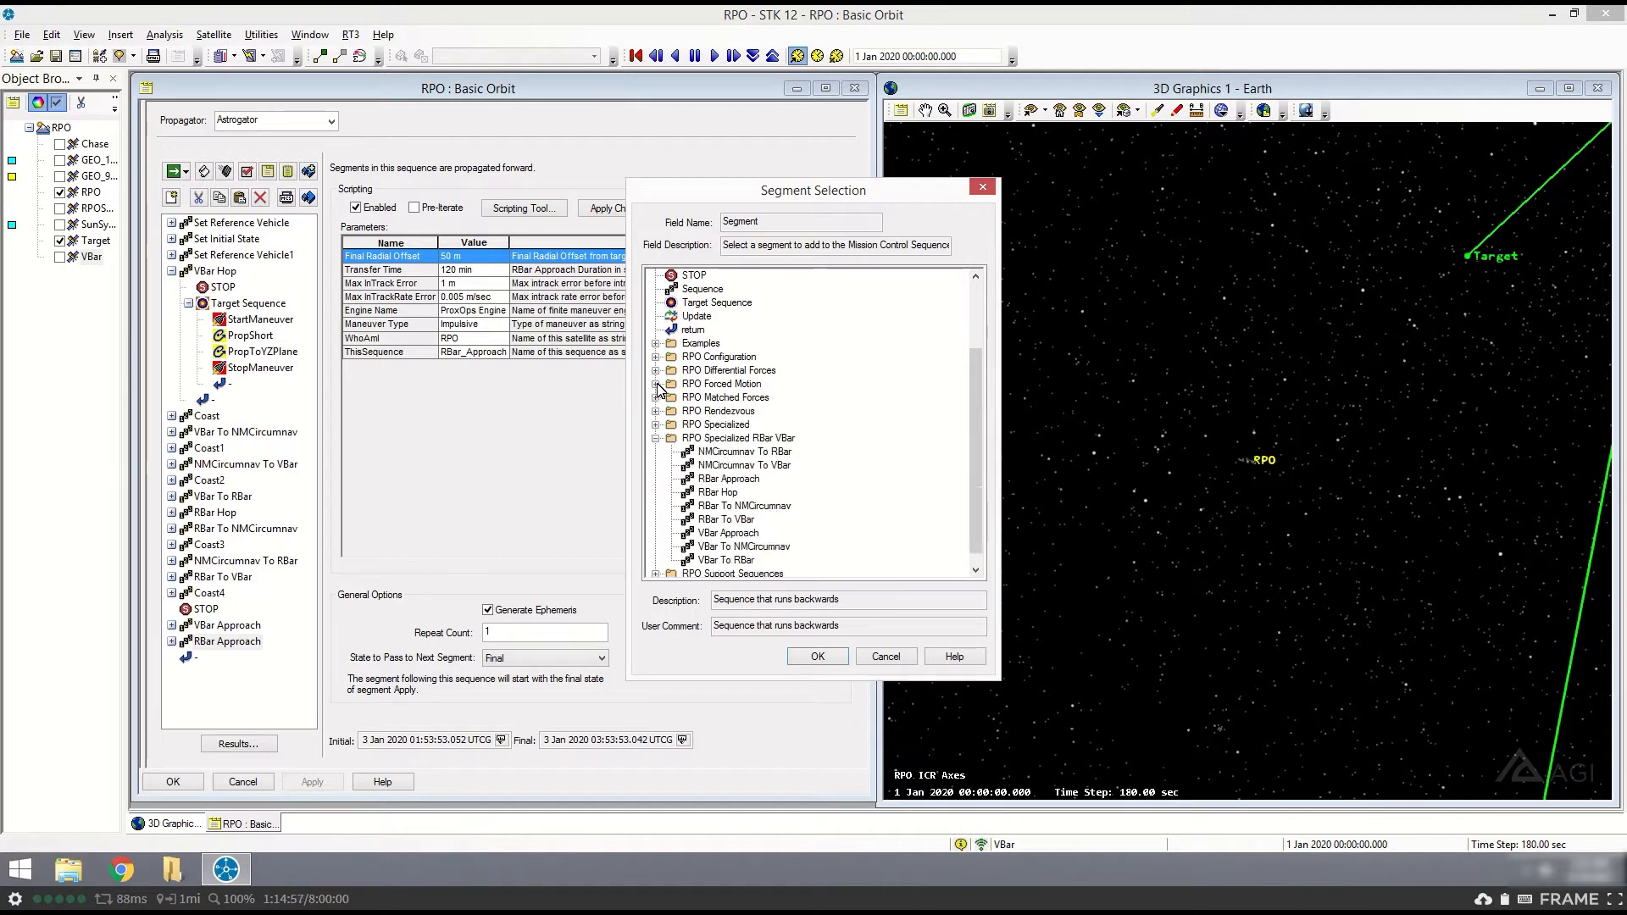
click(656, 371)
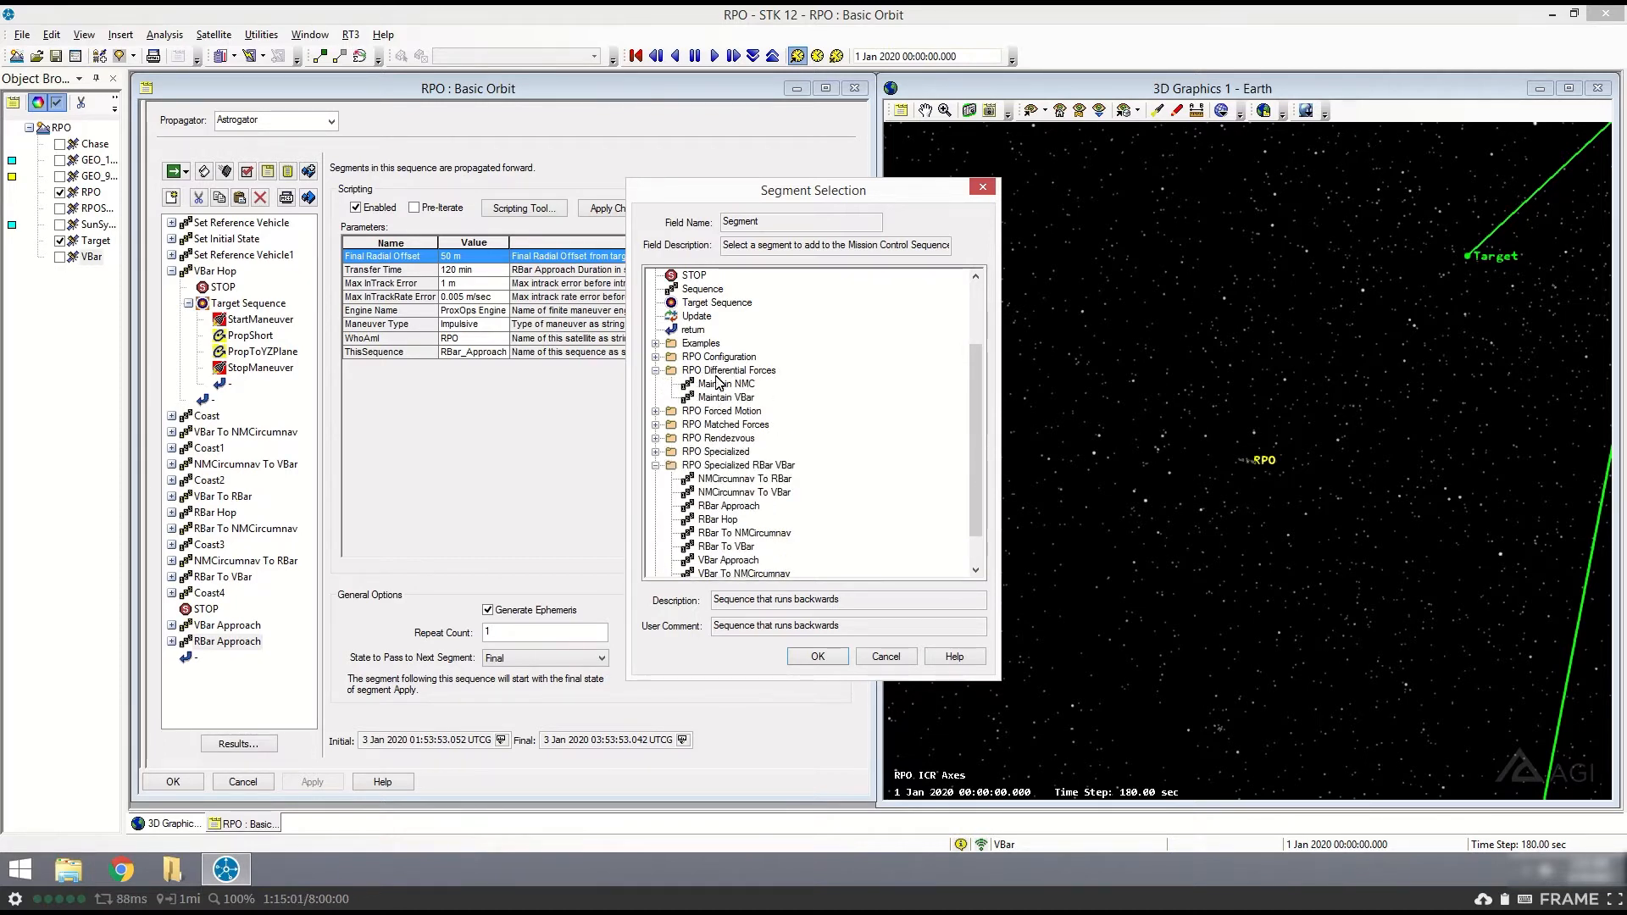
click(656, 372)
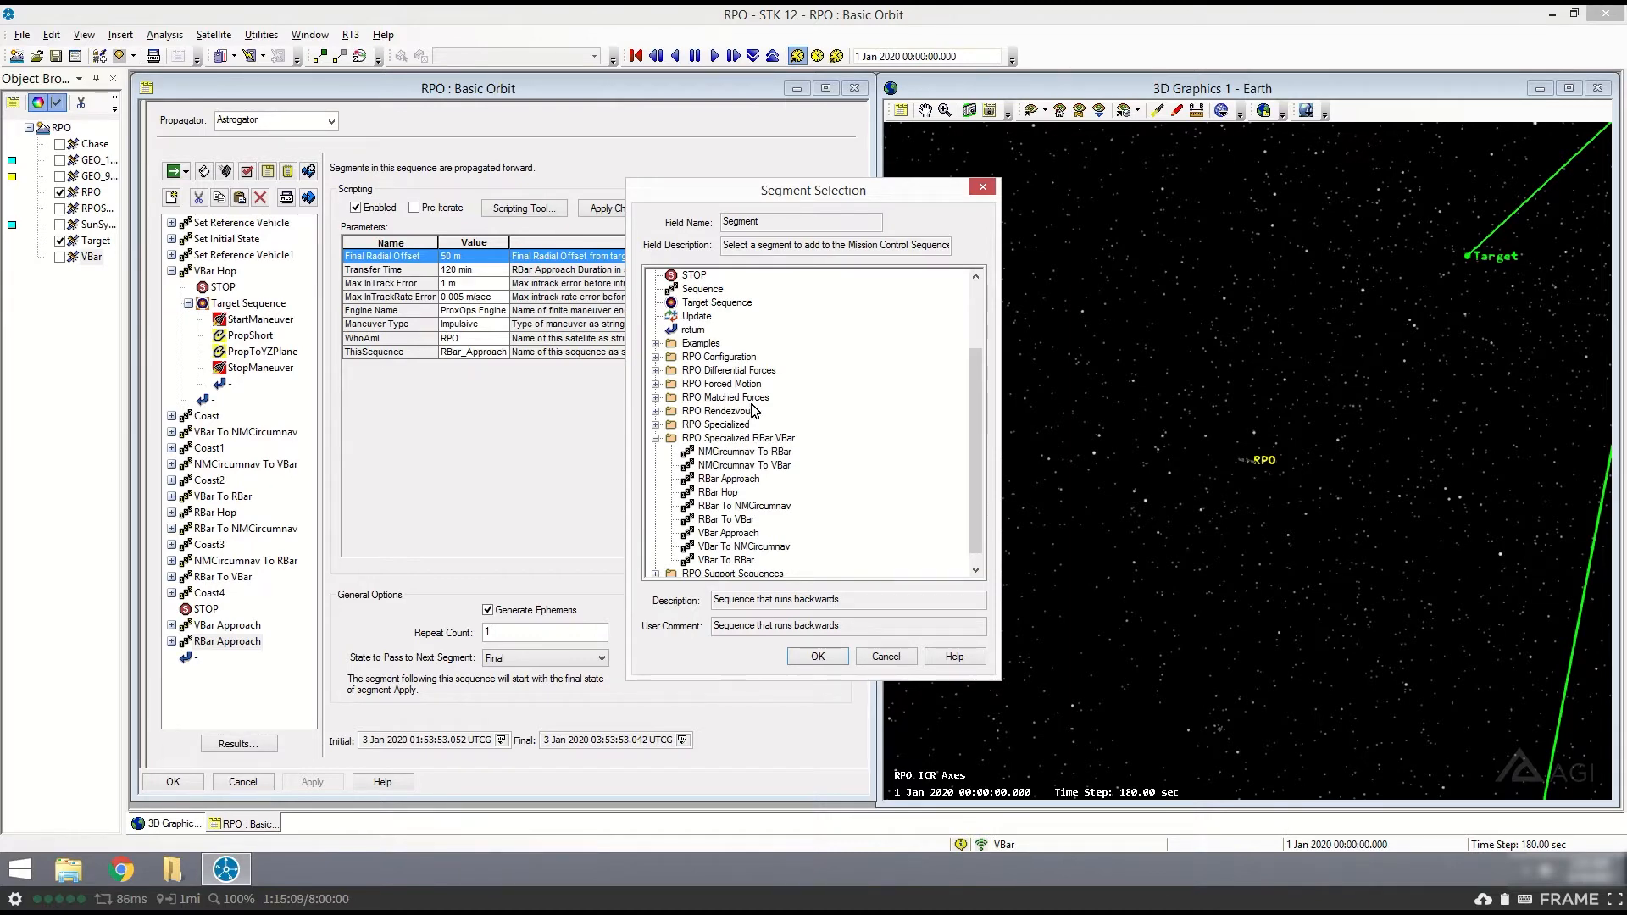
click(980, 190)
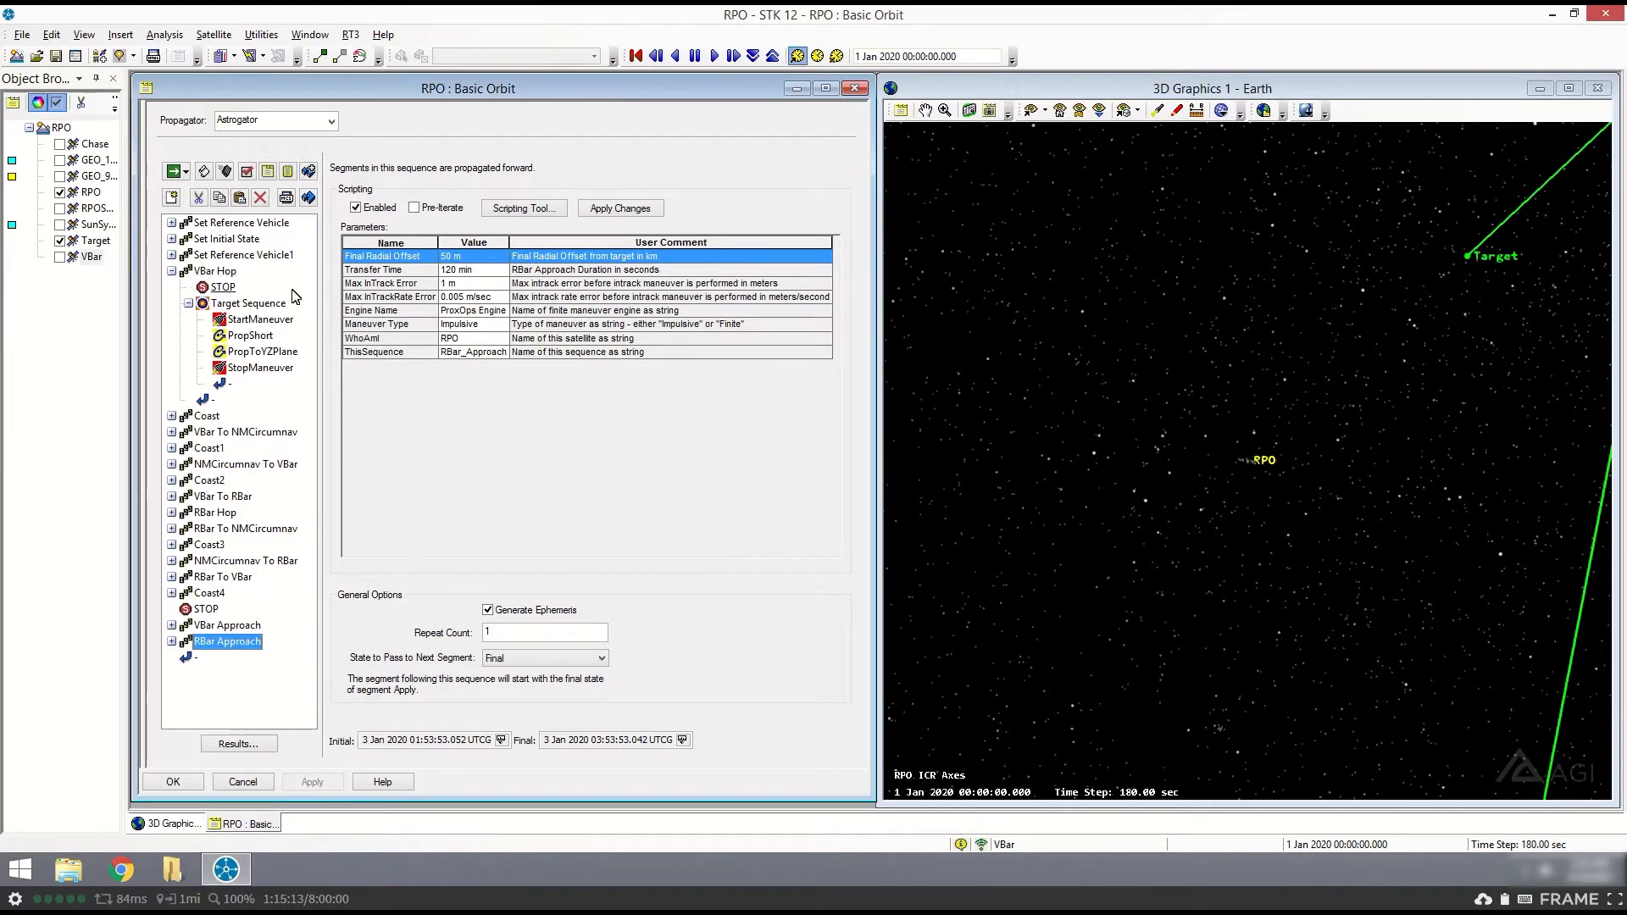
- Collapse the VBar Hop sequence and set the animation time to its final time to inspect RPO relative to Target
drag(1258, 546, 1279, 534)
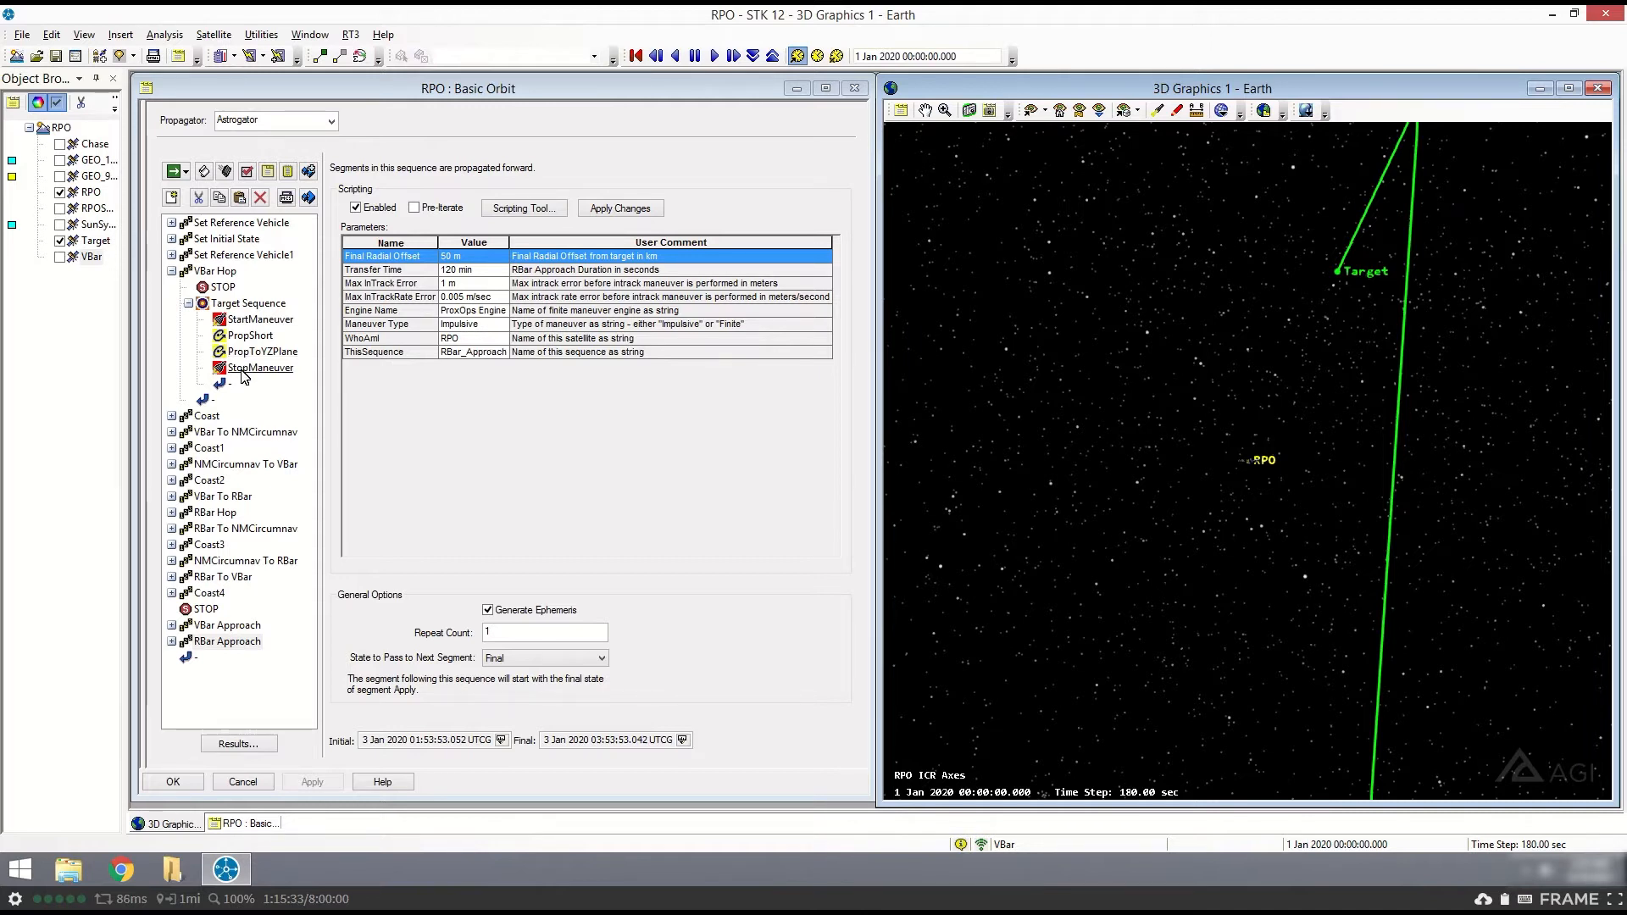
double_click(206, 271)
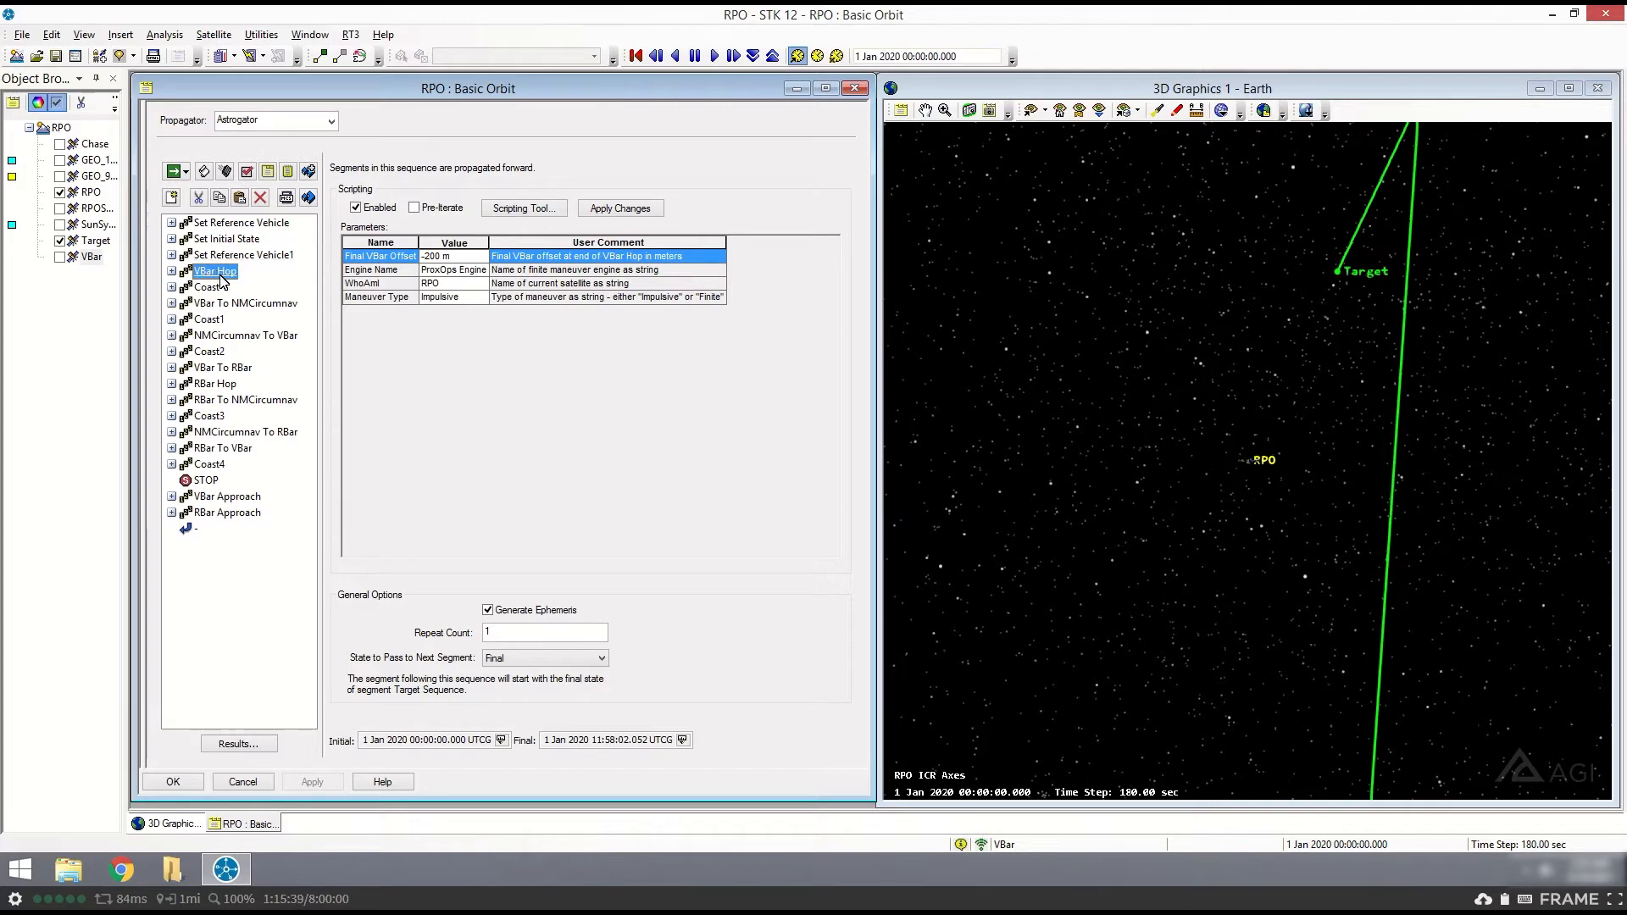
click(683, 740)
click(590, 22)
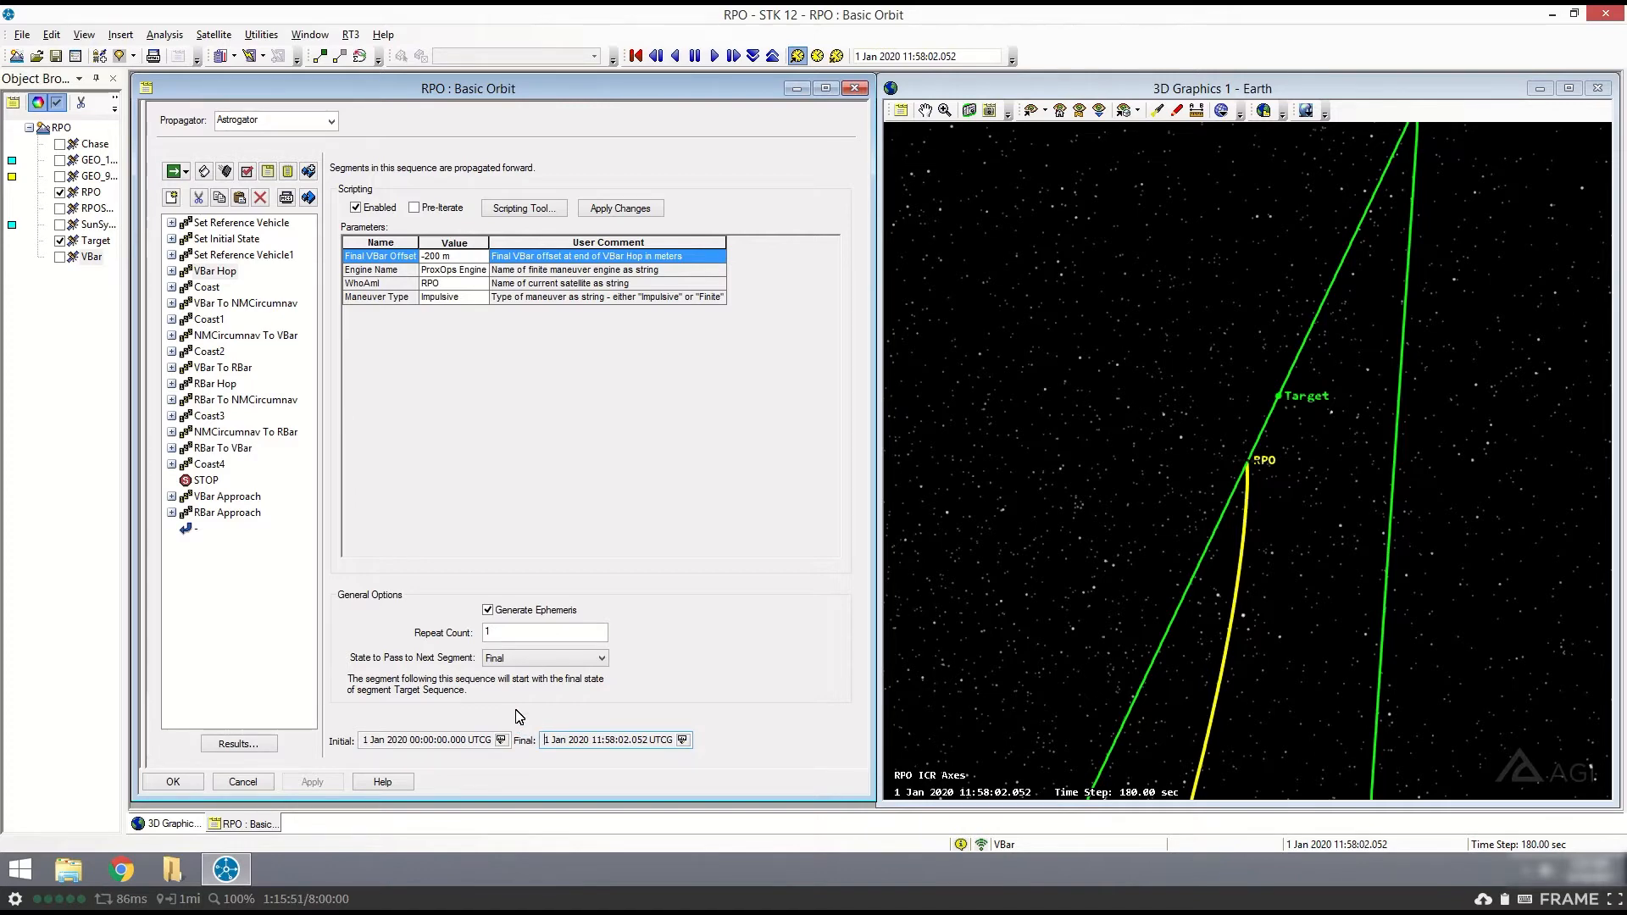
mouse_move(1270, 478)
mouse_down()
mouse_move(1299, 466)
mouse_move(1299, 481)
mouse_up()
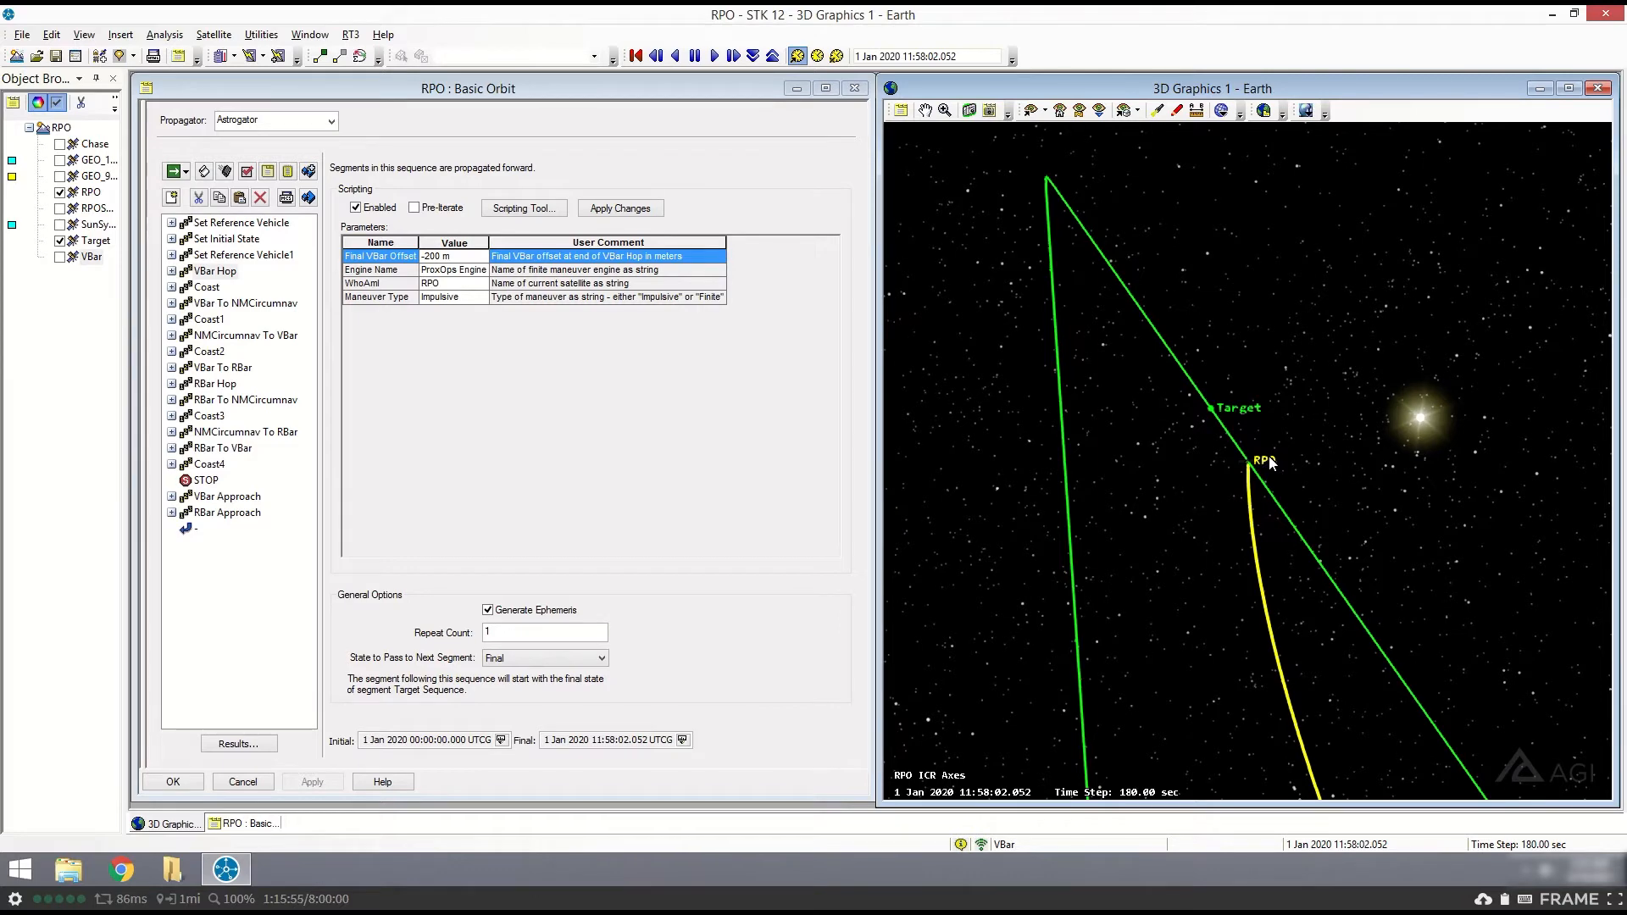
drag(1269, 456, 1209, 349)
drag(1233, 527, 1308, 484)
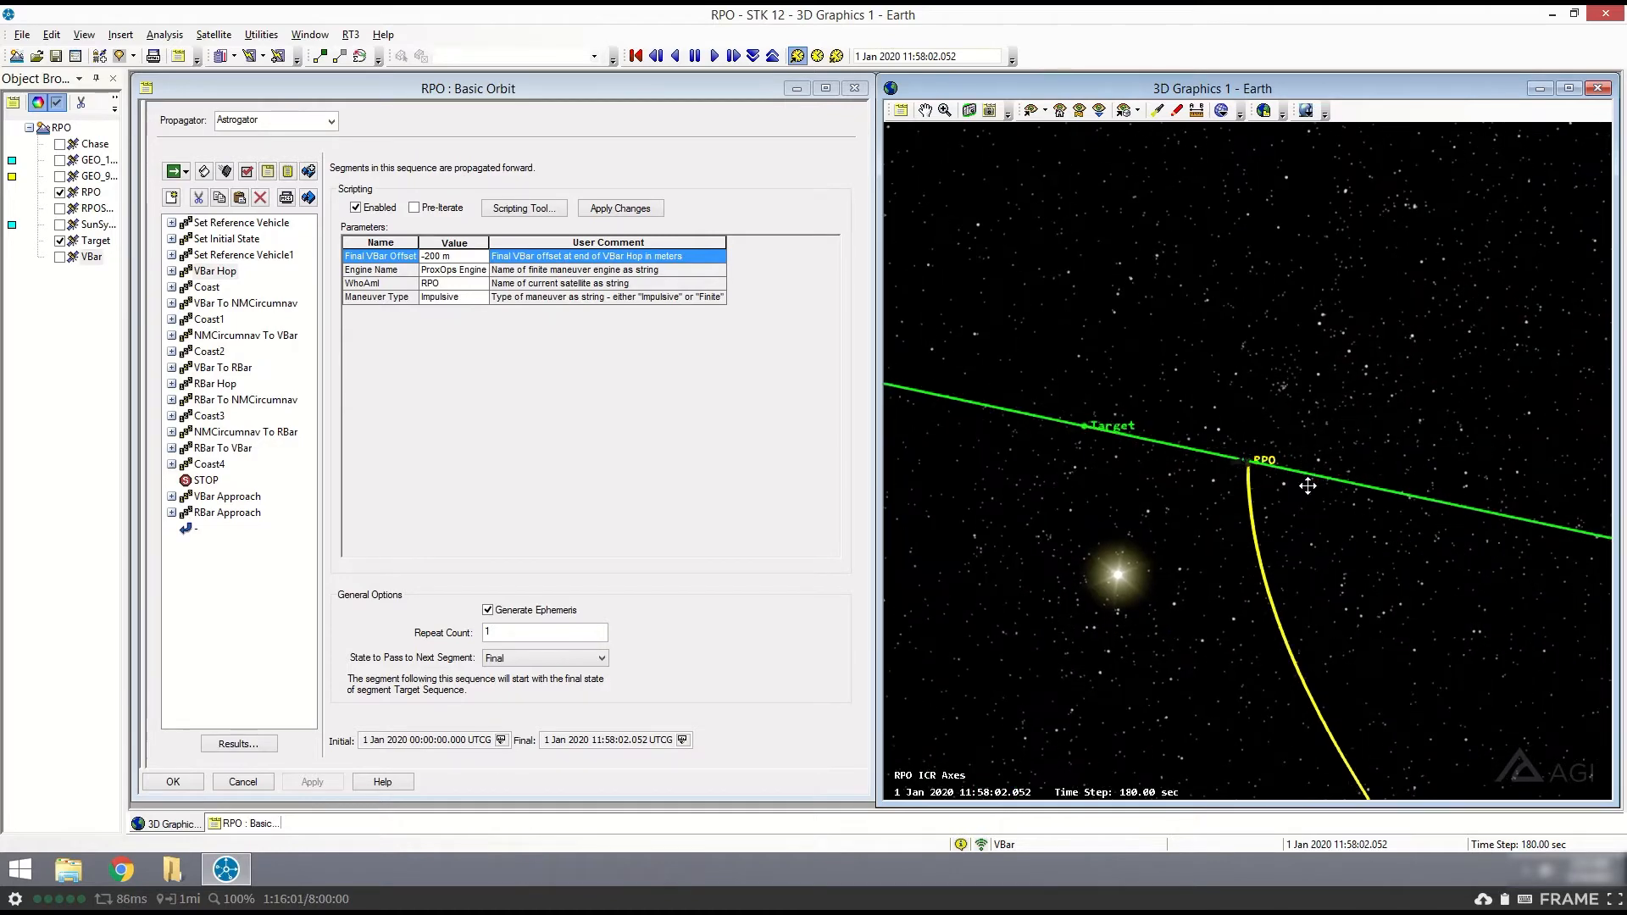
- Set the animation time to the final time of the first Coast sequence and inspect the trajectory in the 3D view
click(206, 287)
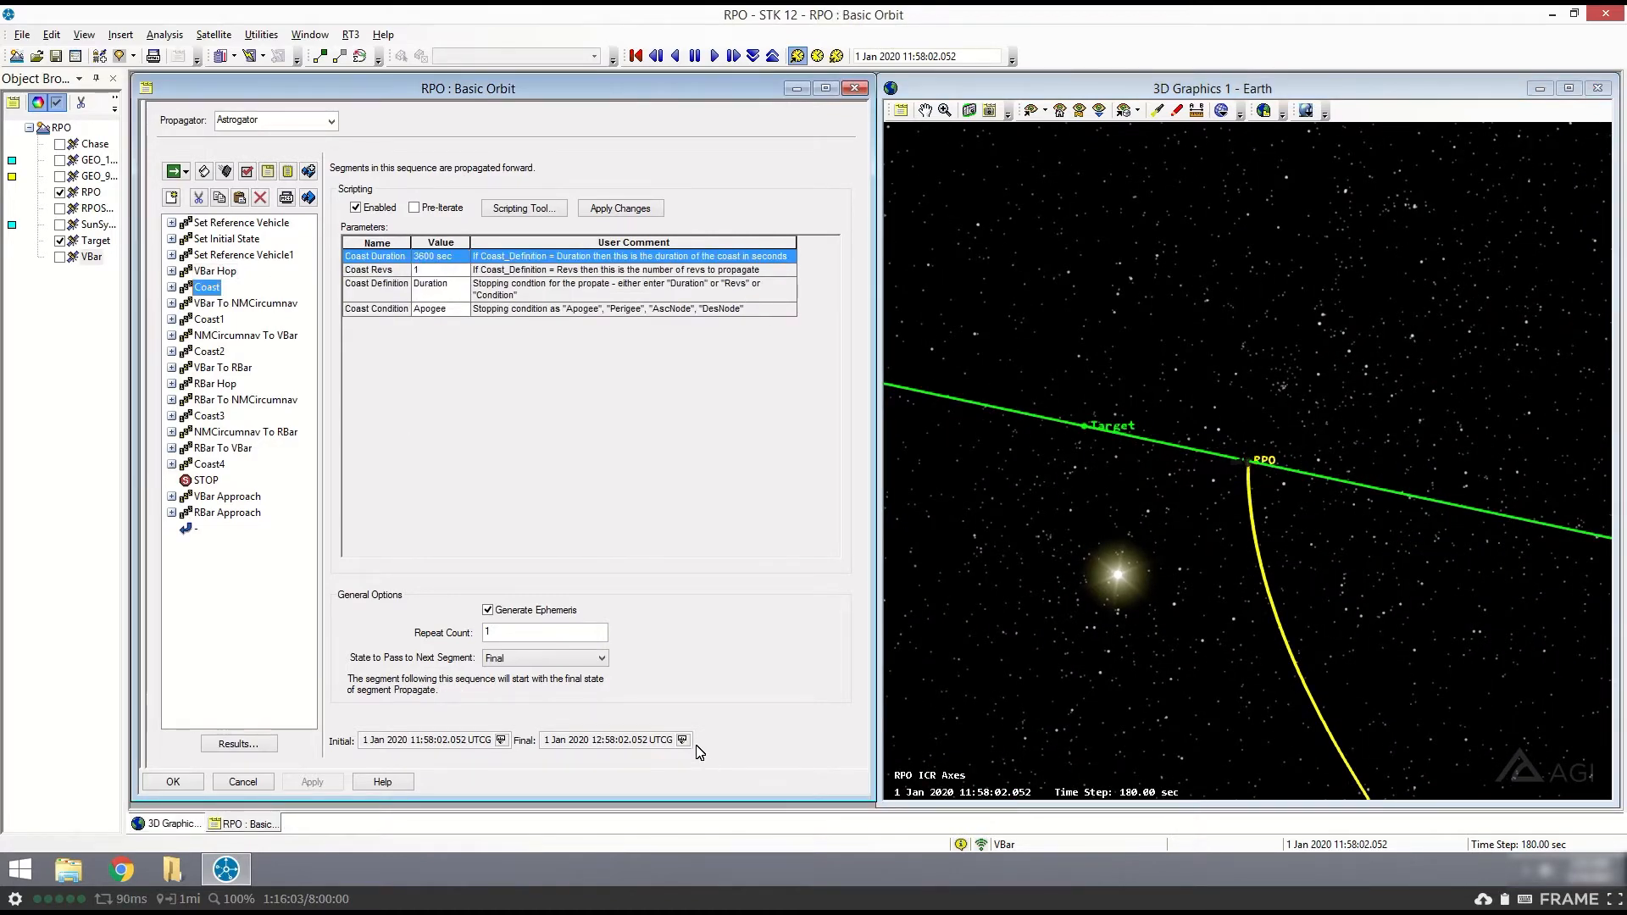
click(683, 741)
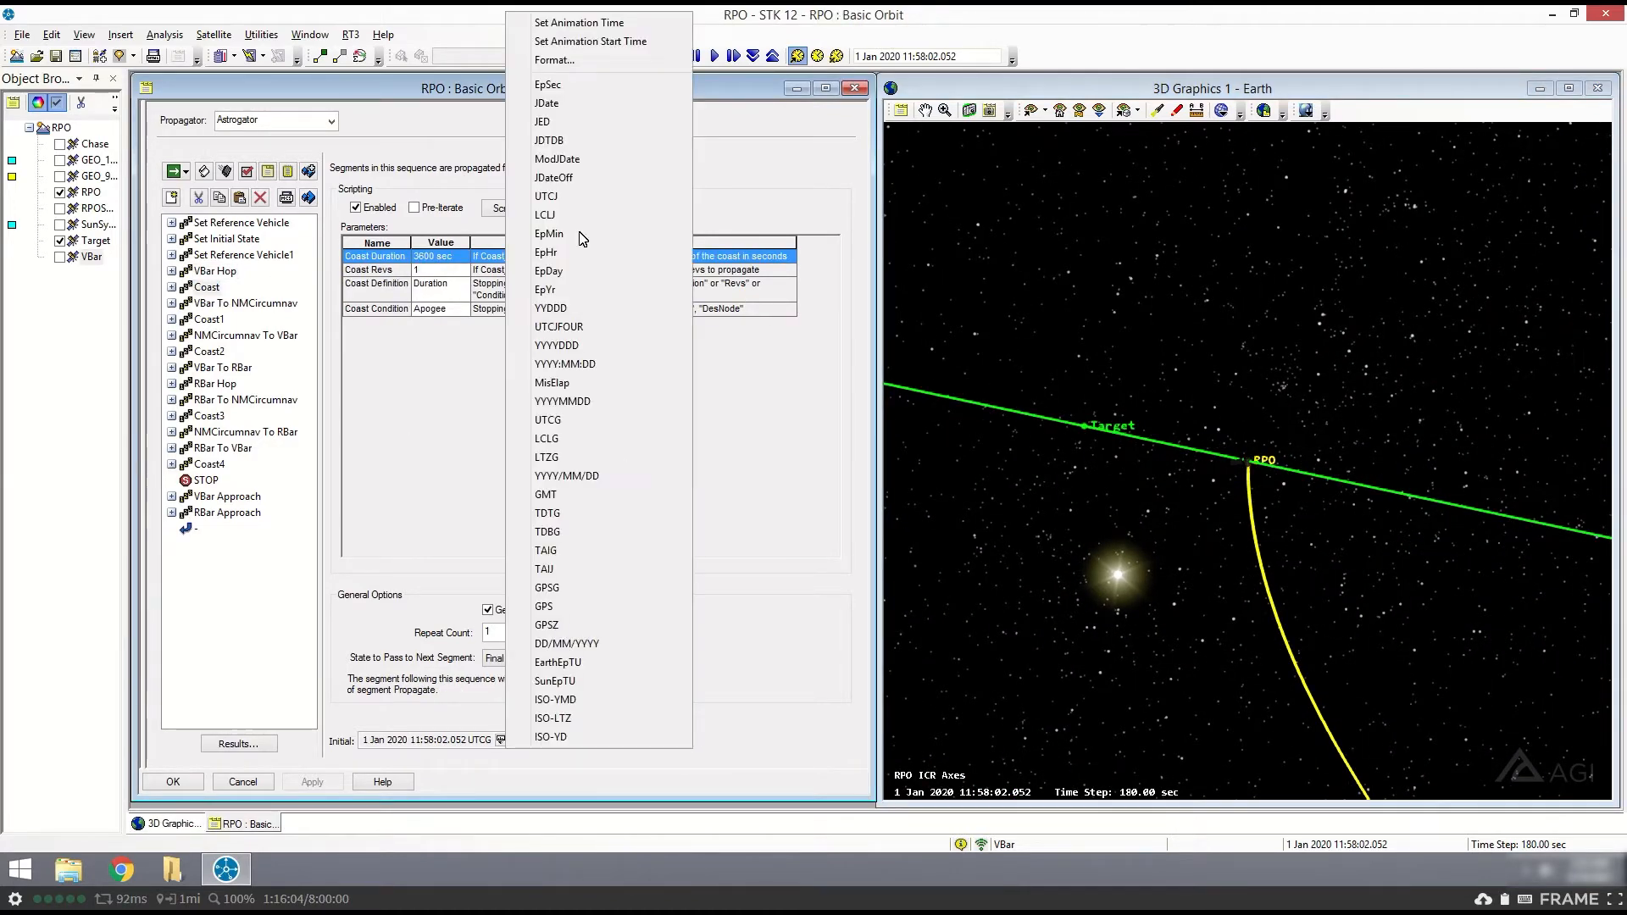
click(584, 22)
drag(1349, 506, 1229, 476)
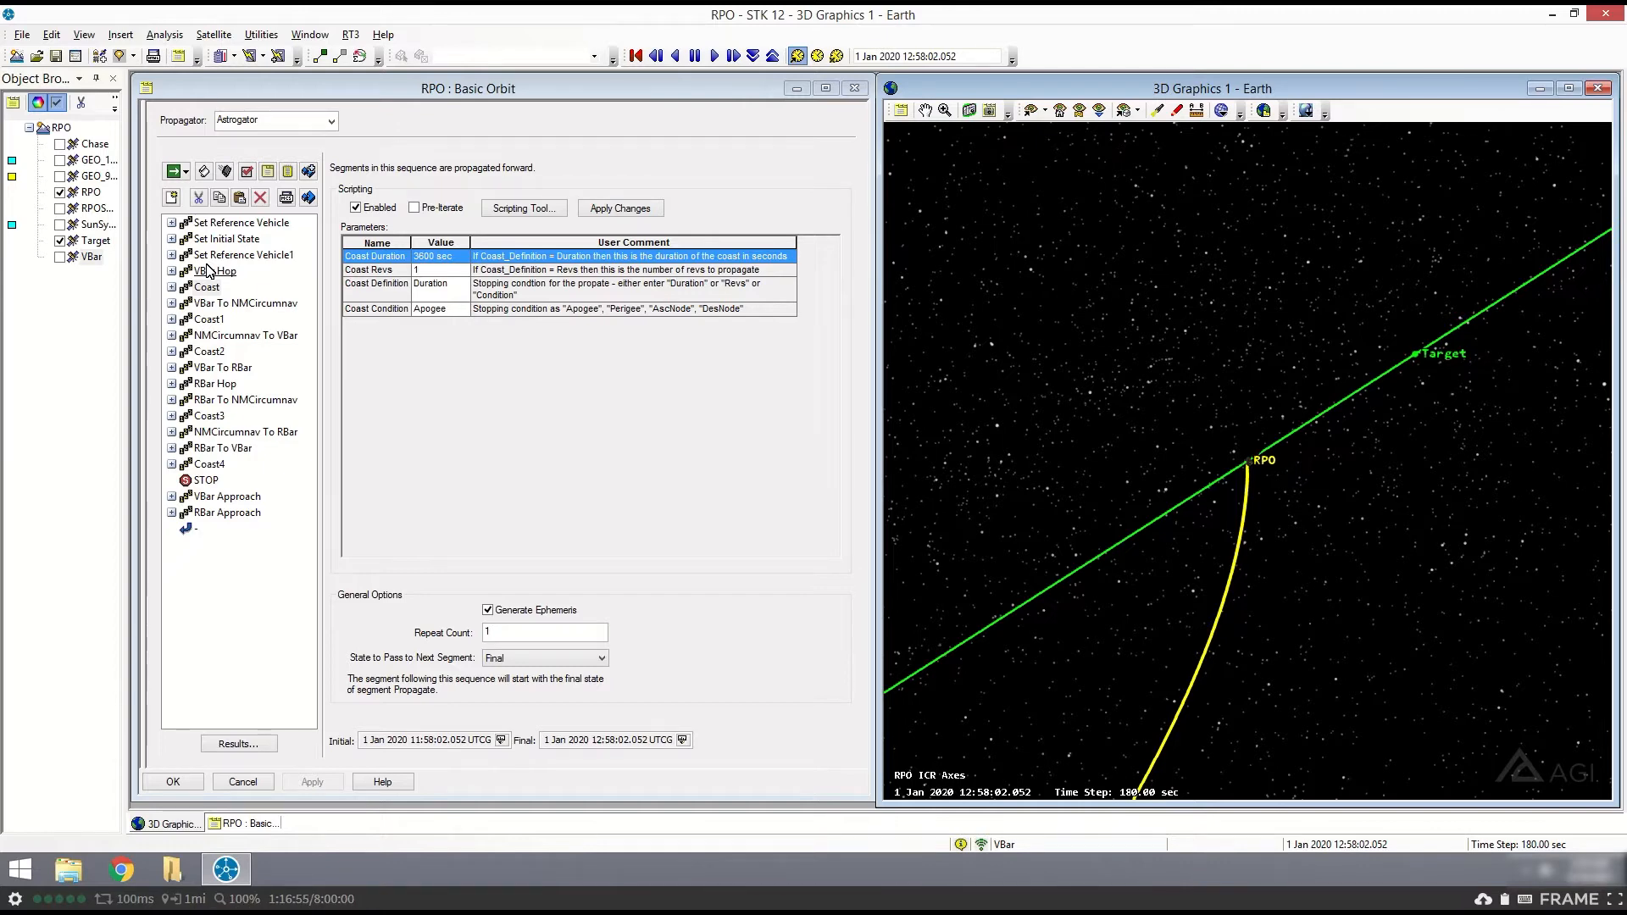
drag(1208, 539, 1253, 545)
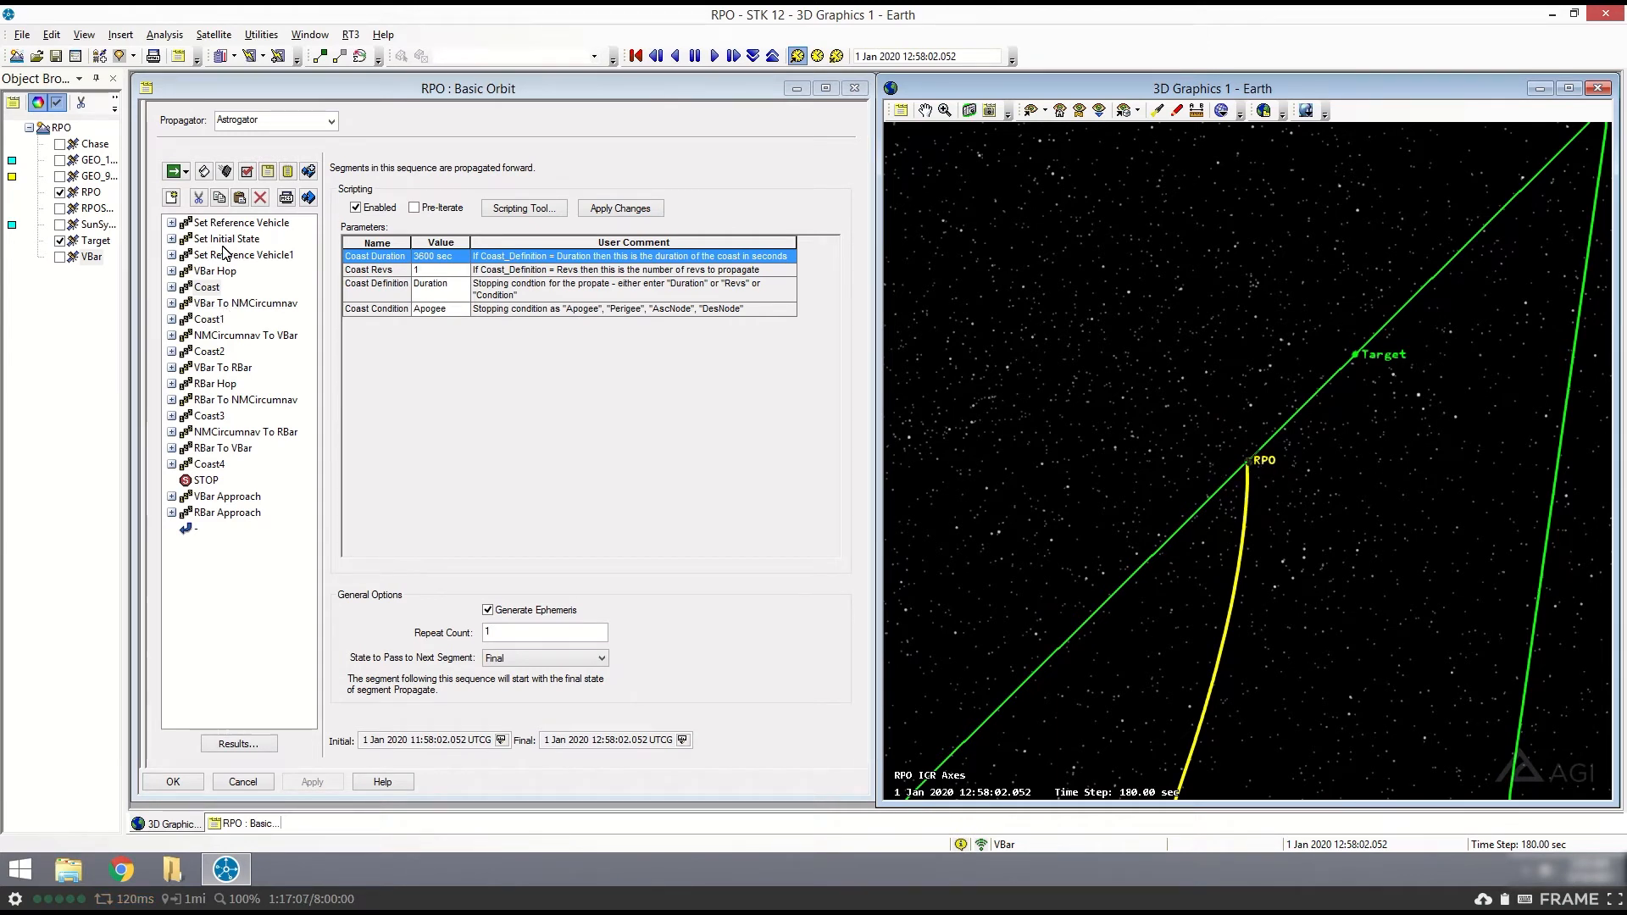
- Review the VBar To NMCircumnav sequence's parameters, including Engine Name and Maneuver Type
click(227, 302)
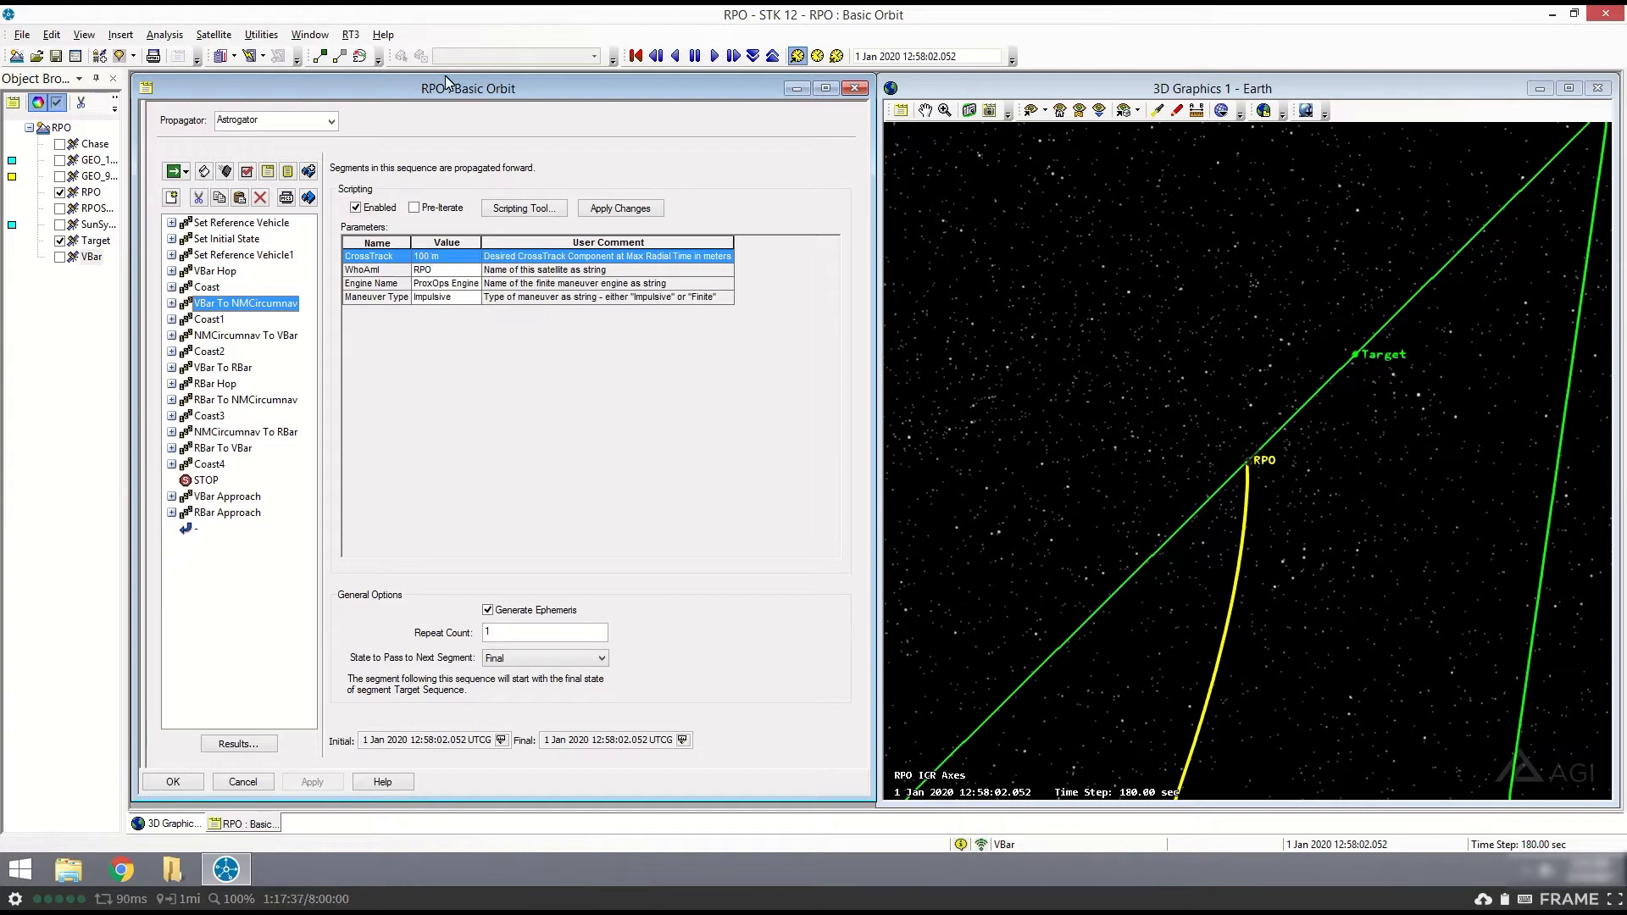
click(423, 285)
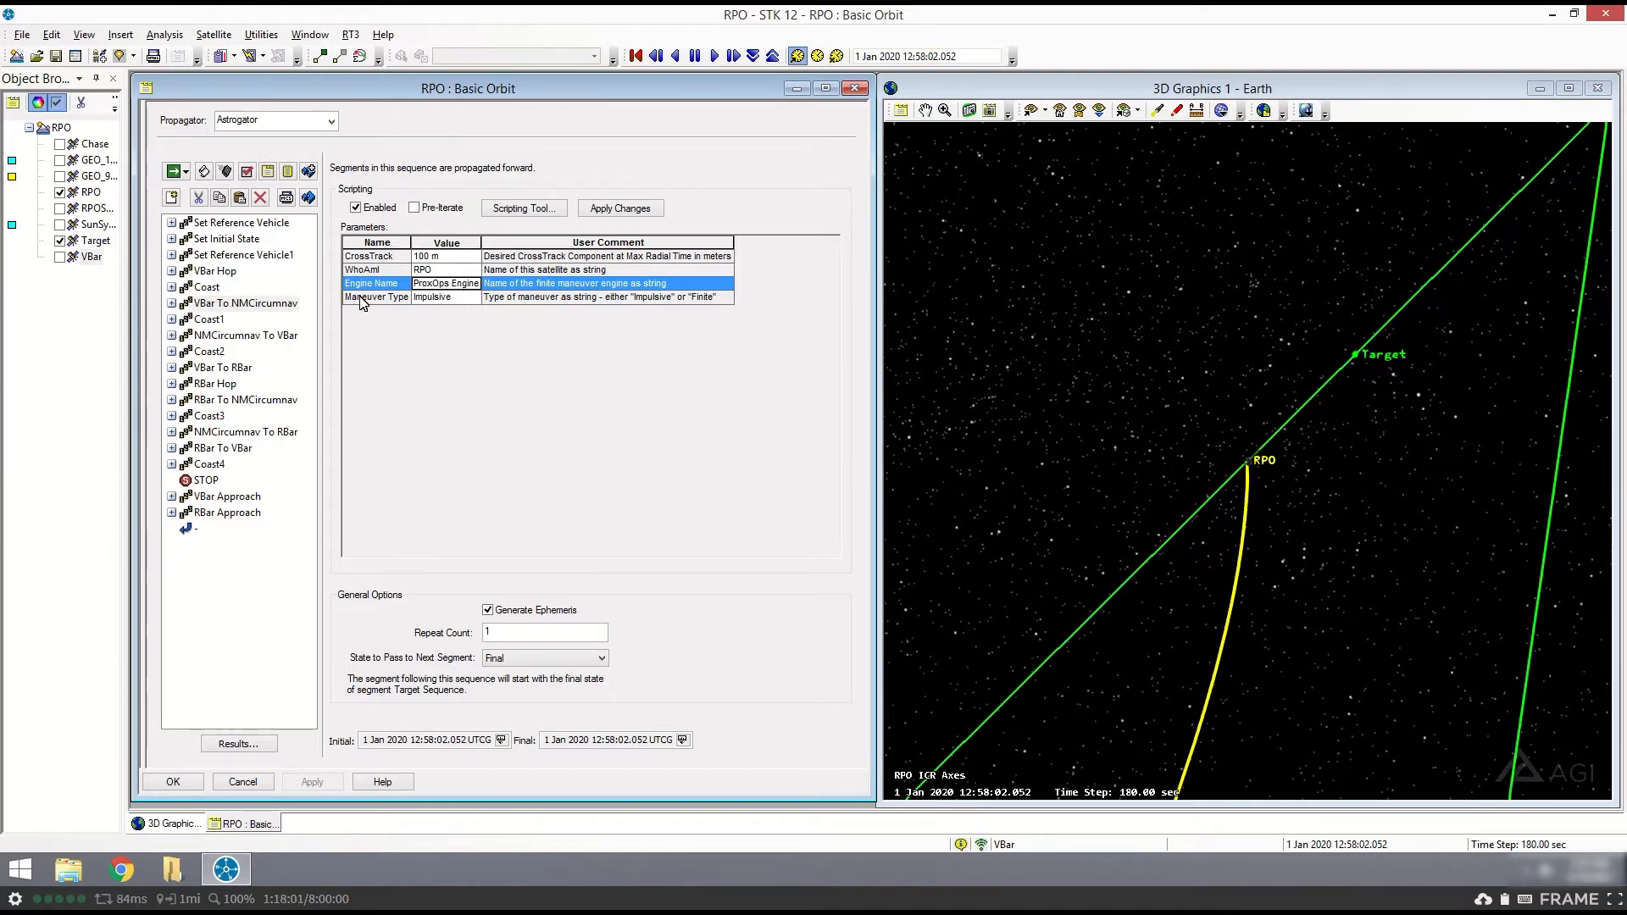
click(434, 301)
- Examine the Maneuver and return segments and the Target Sequence profiles nested in VBar To NMCircumnav, and collapse the sequence
click(186, 303)
click(172, 303)
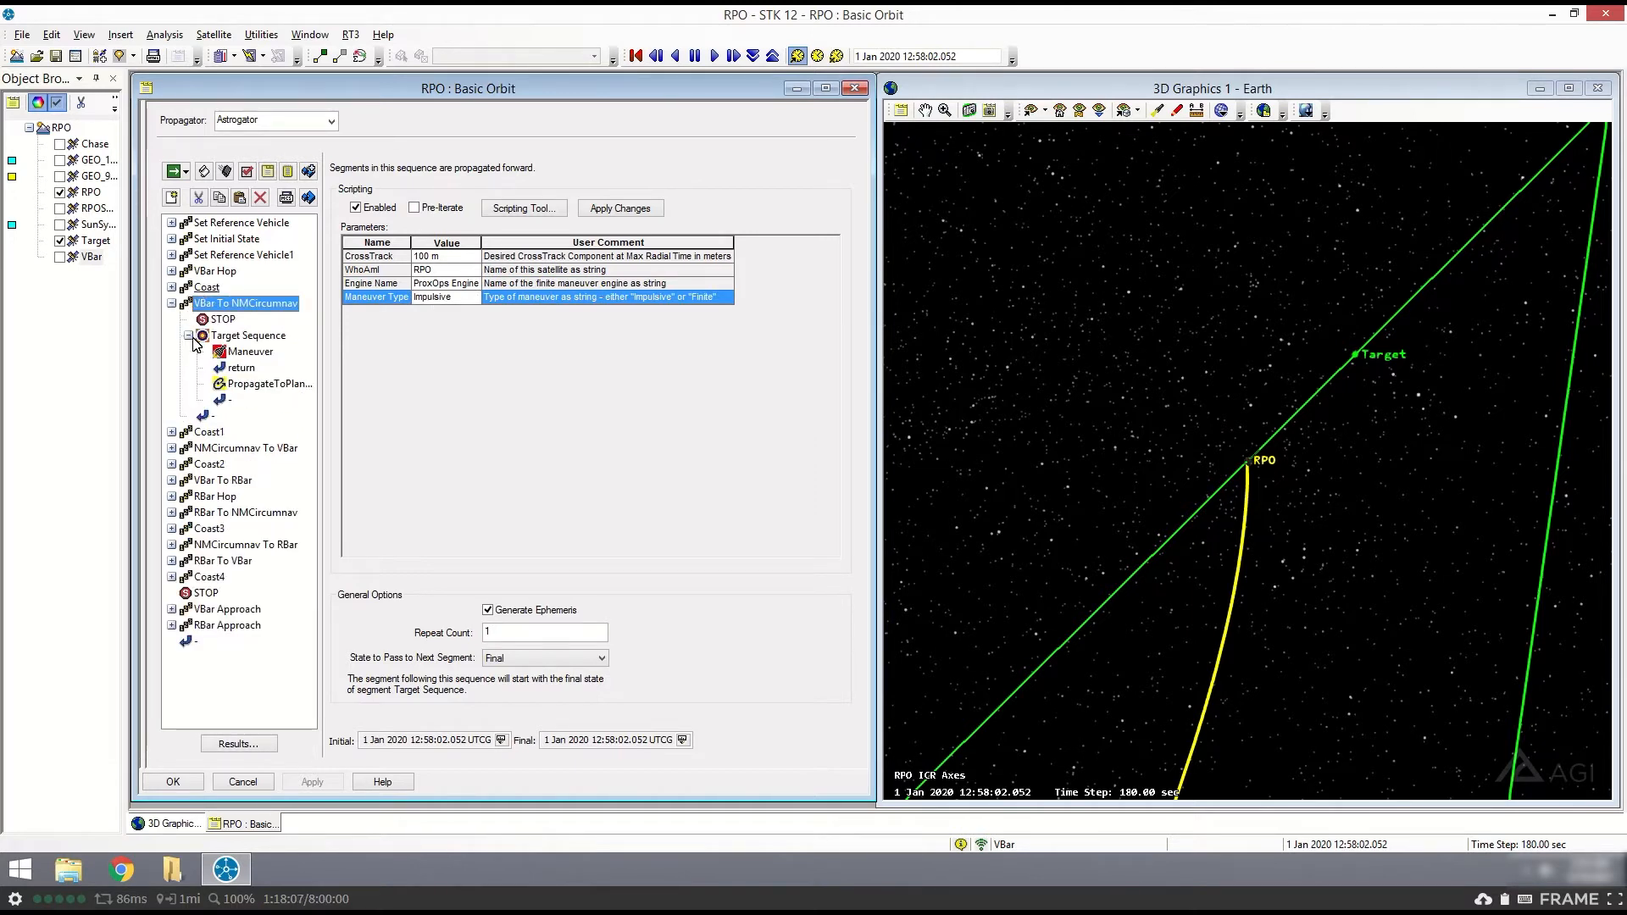
click(241, 369)
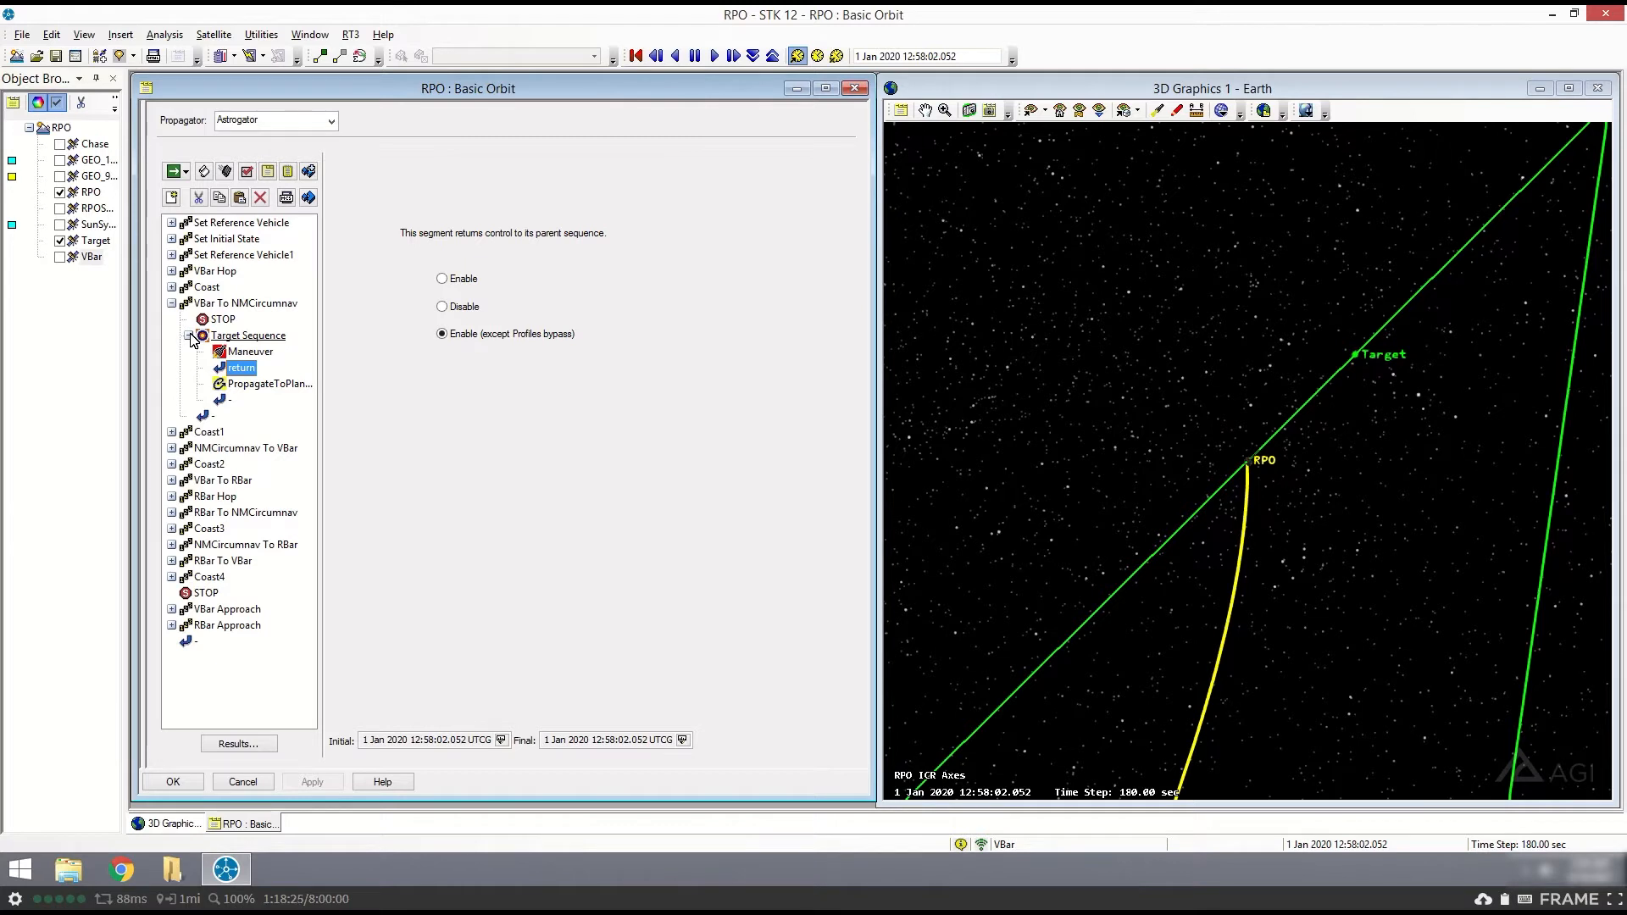
click(246, 352)
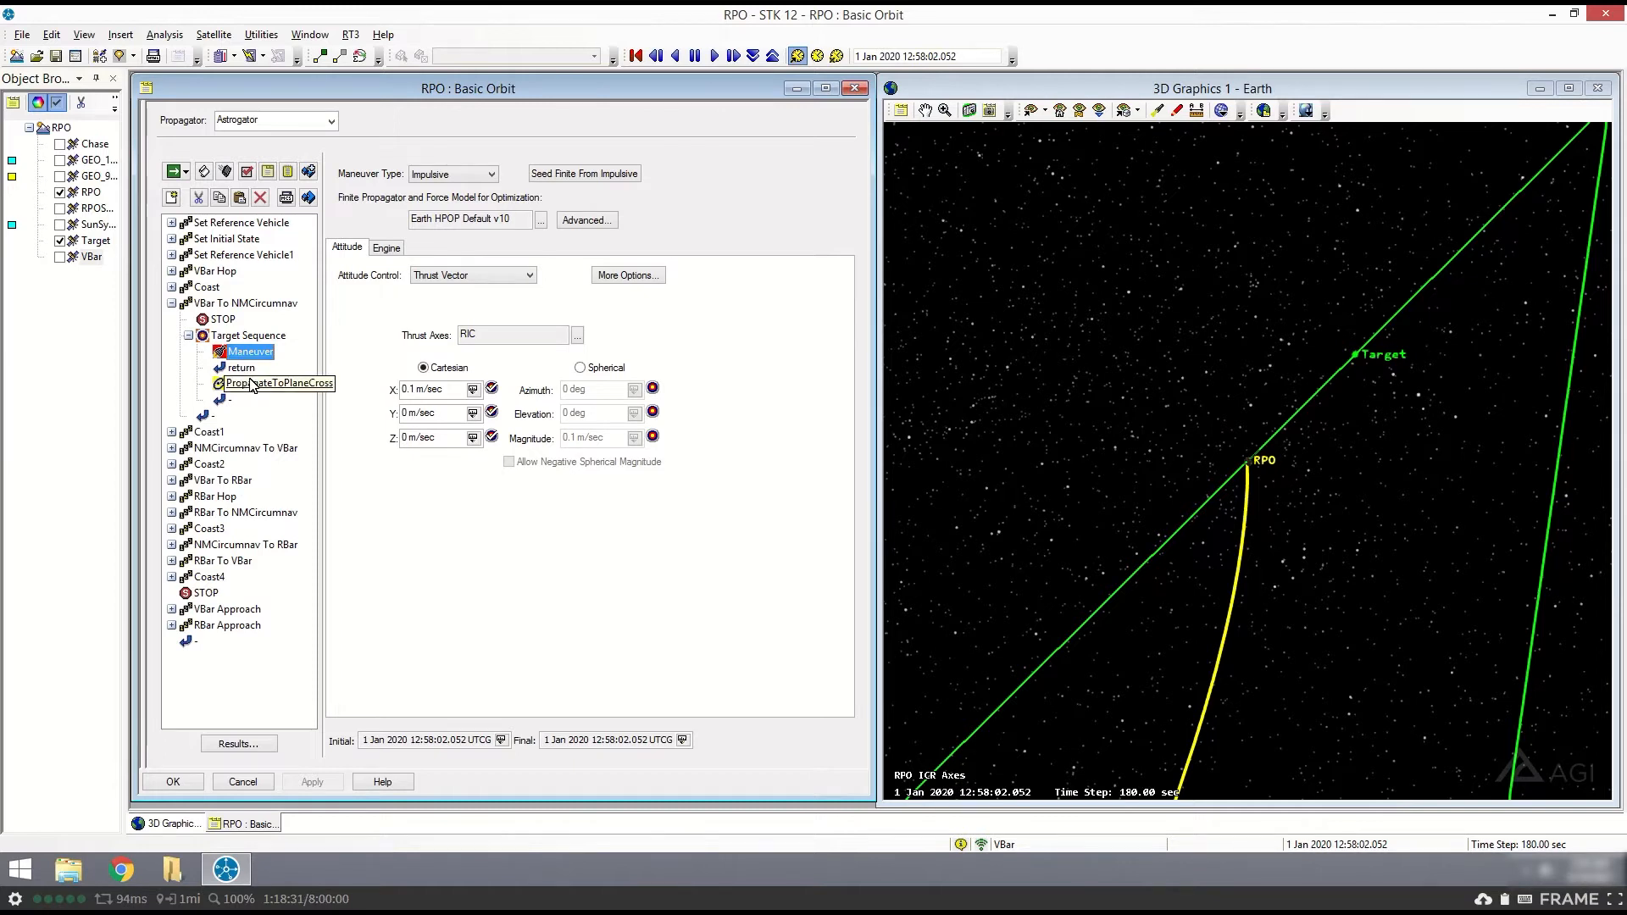
click(241, 367)
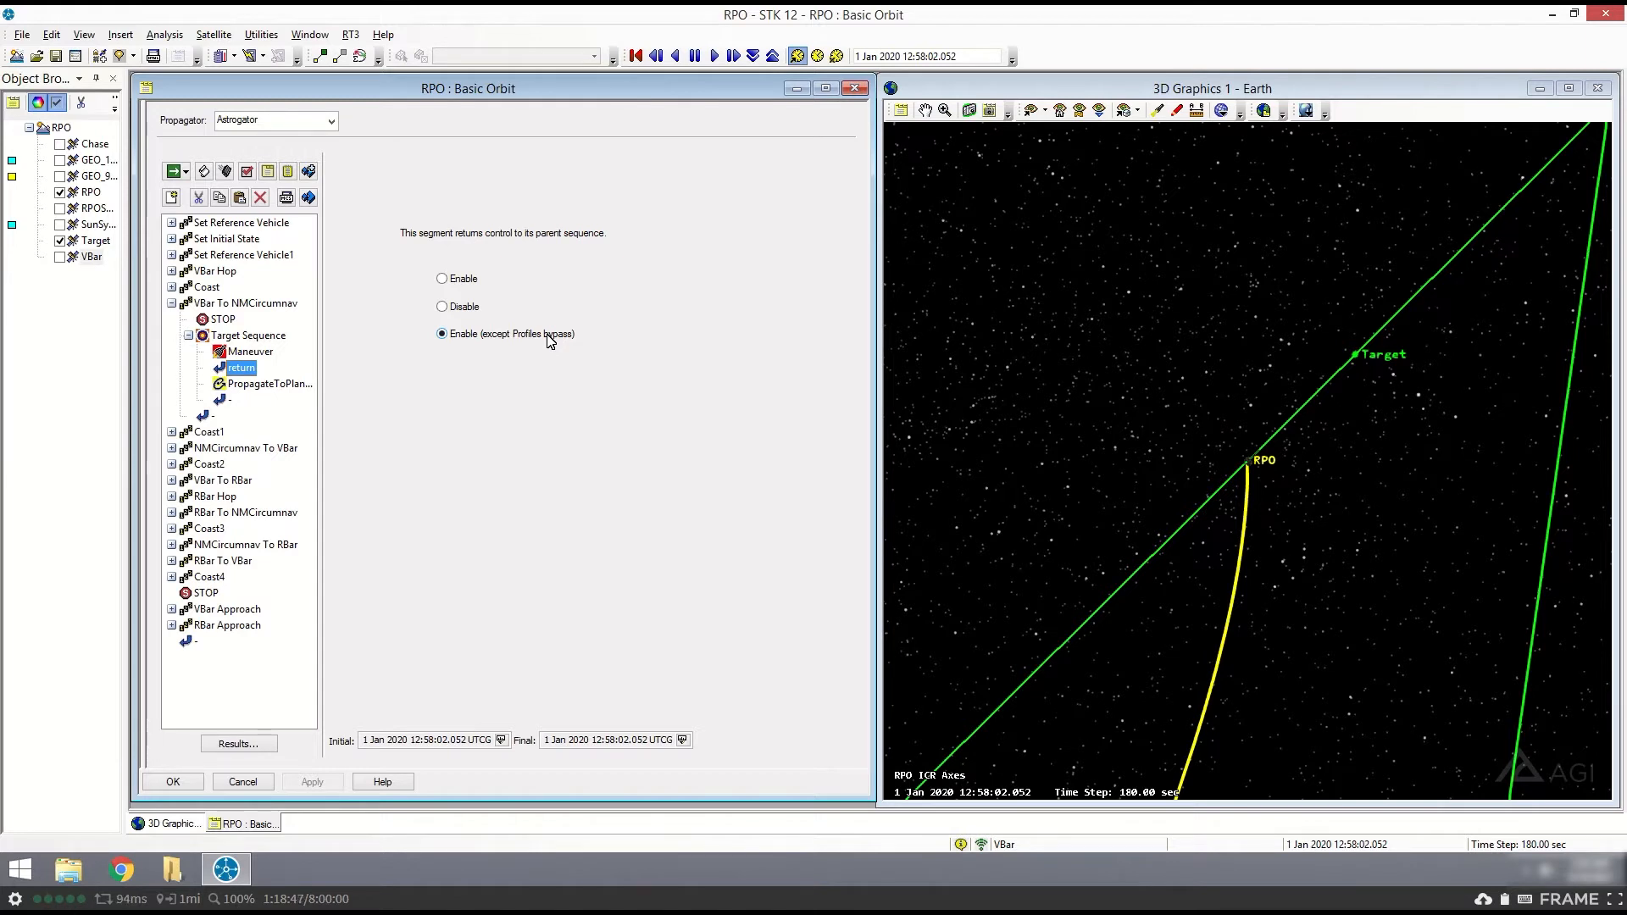
click(223, 336)
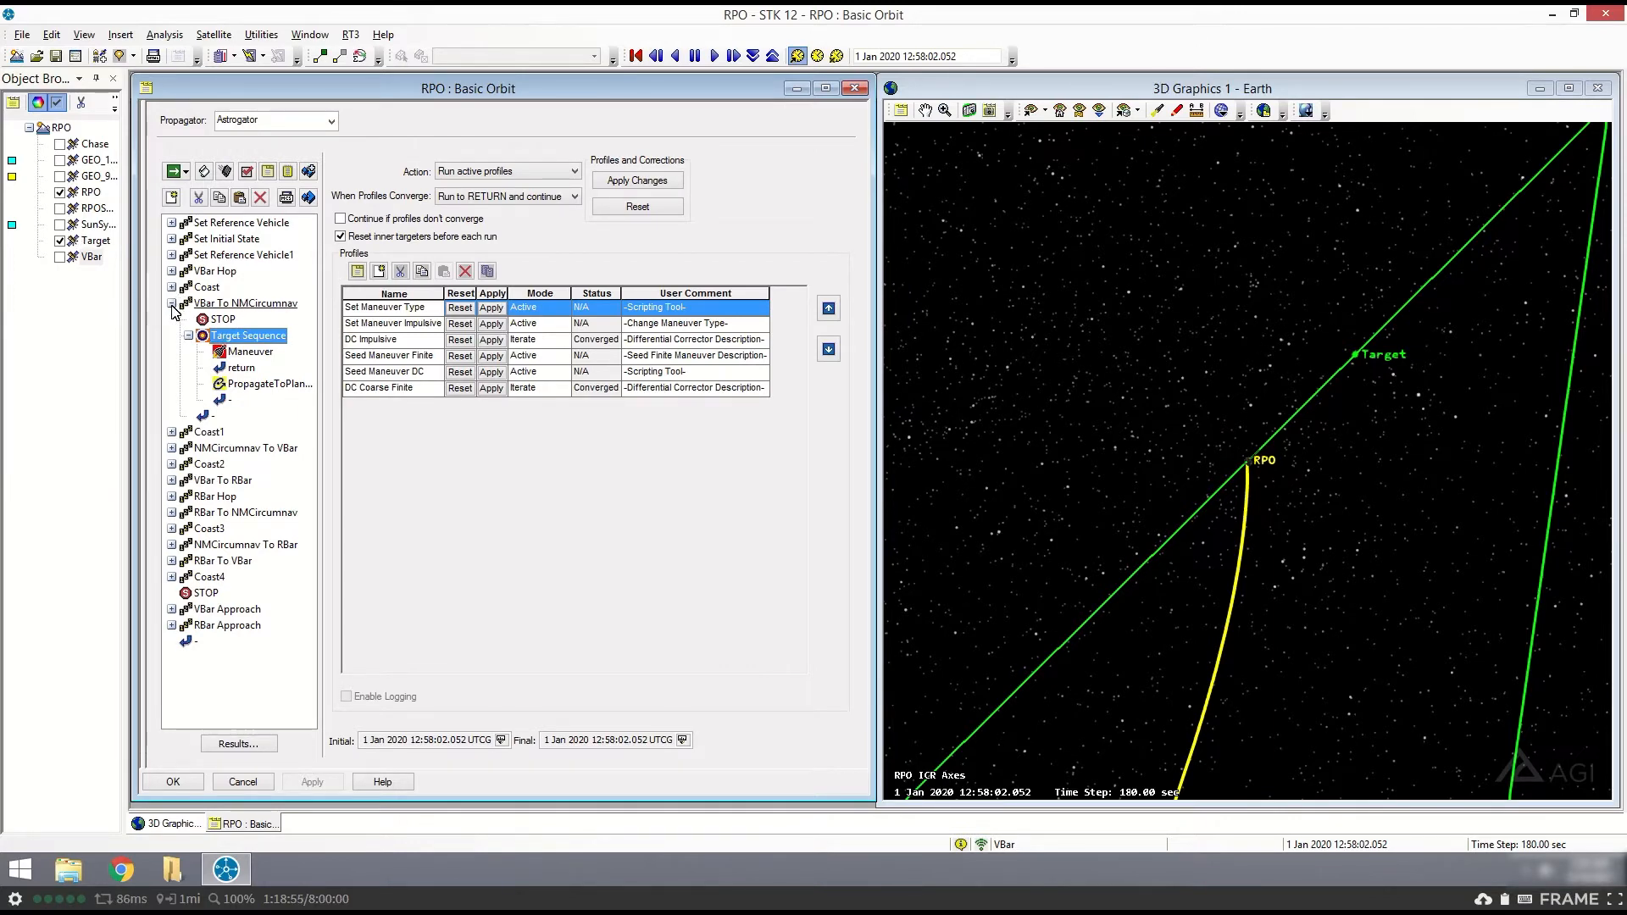
click(171, 303)
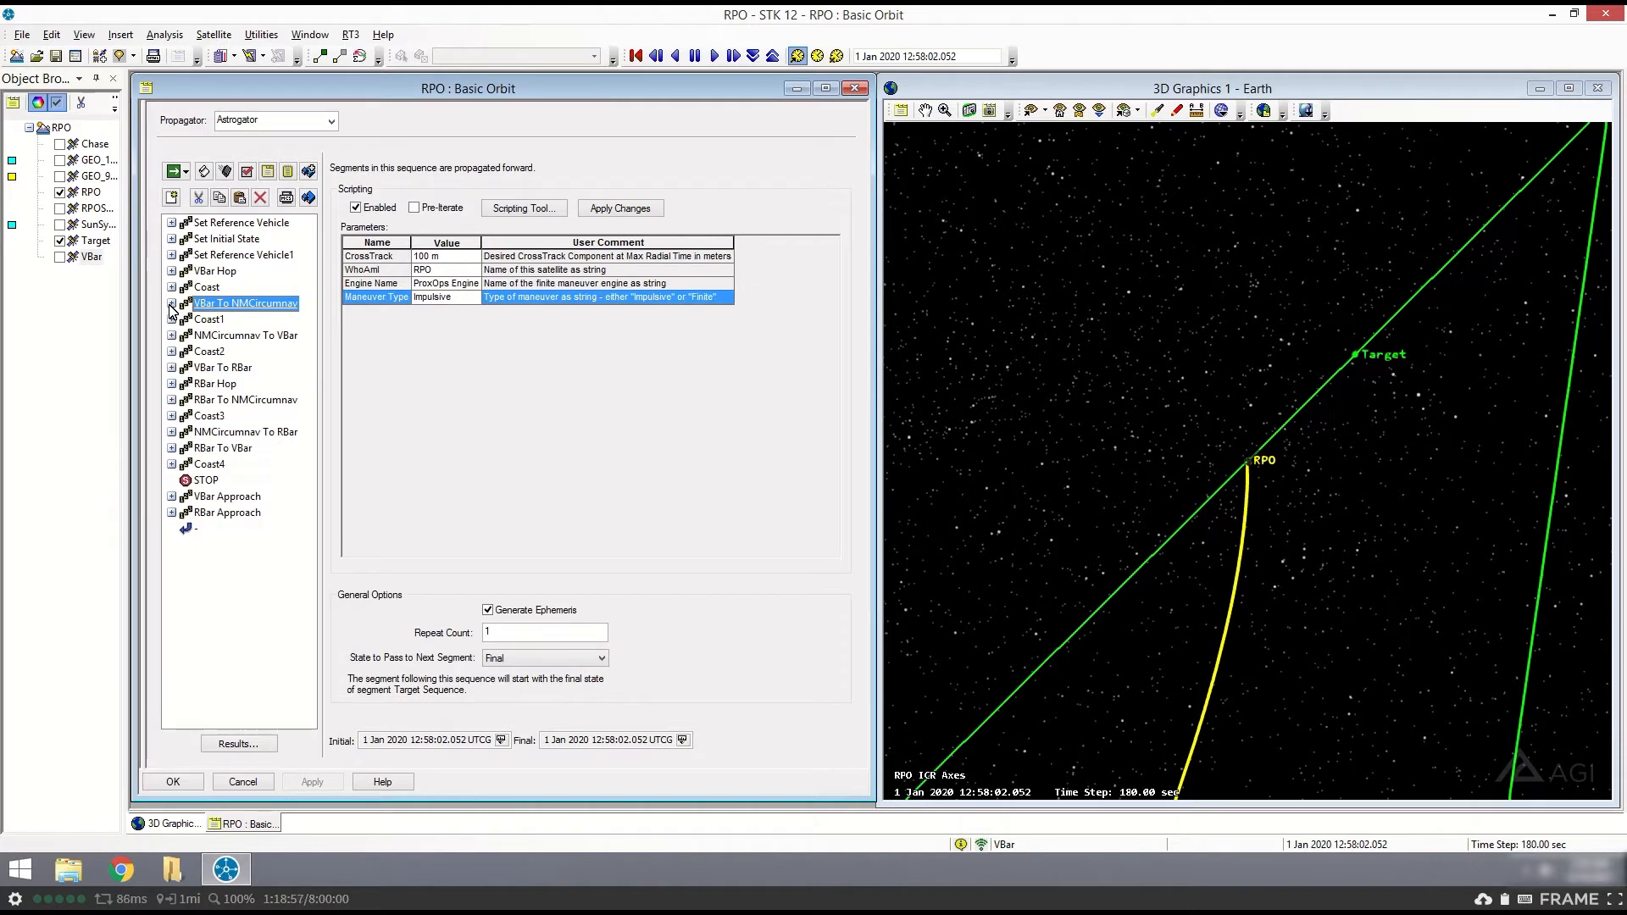
- Set the animation time to the final time of VBar To NMCircumnav, followed by the final time of Coast1
click(683, 744)
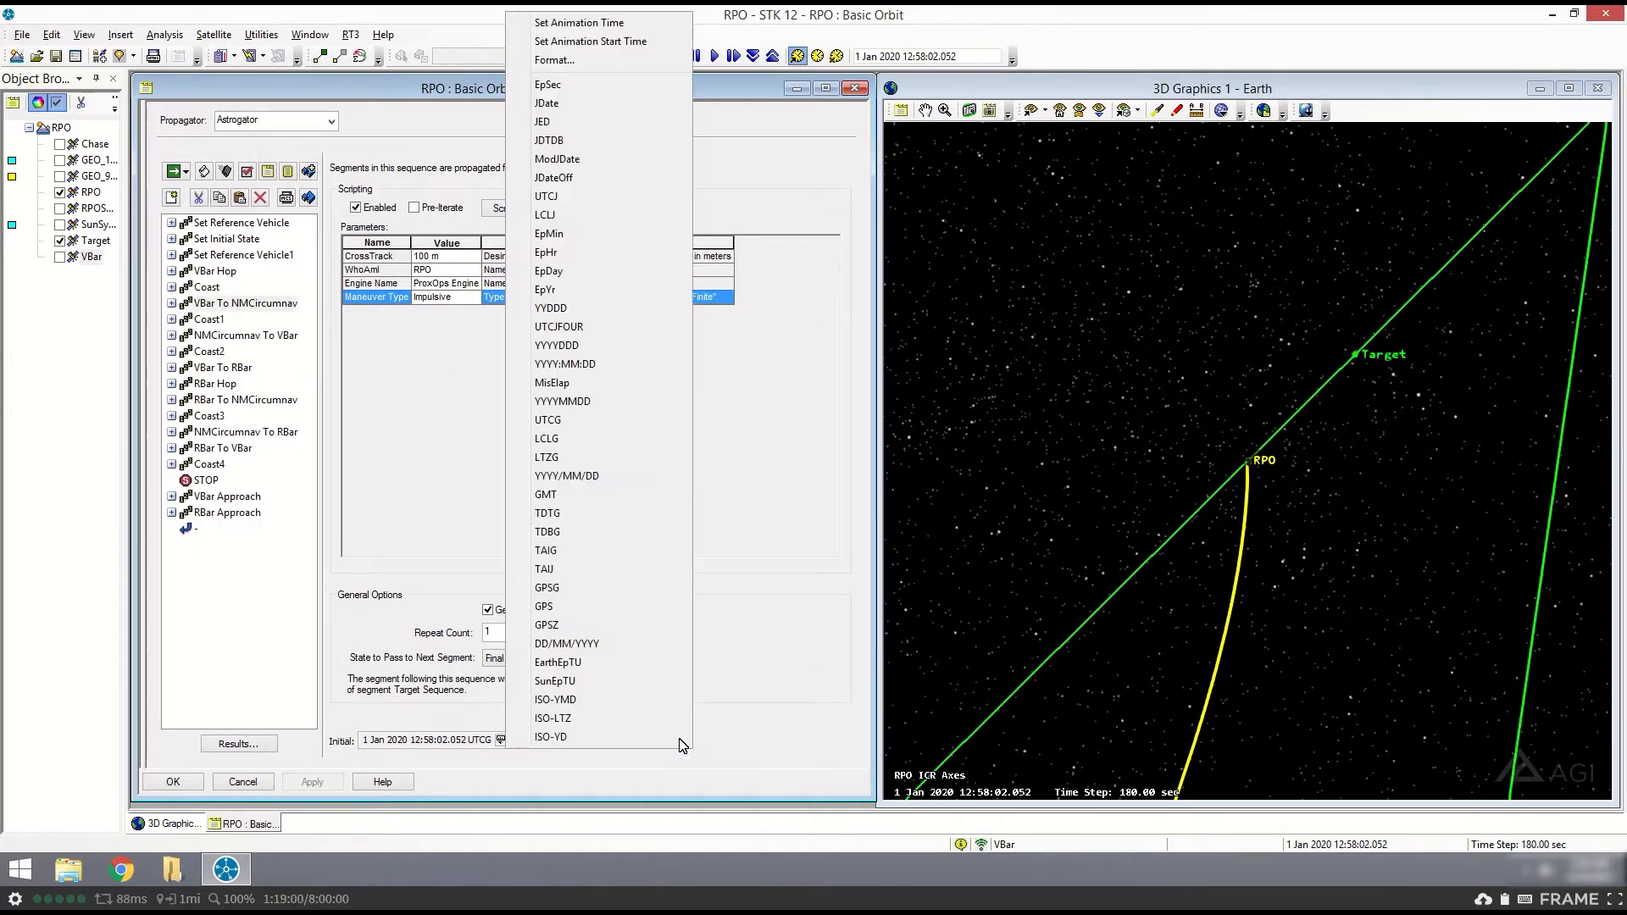
click(575, 31)
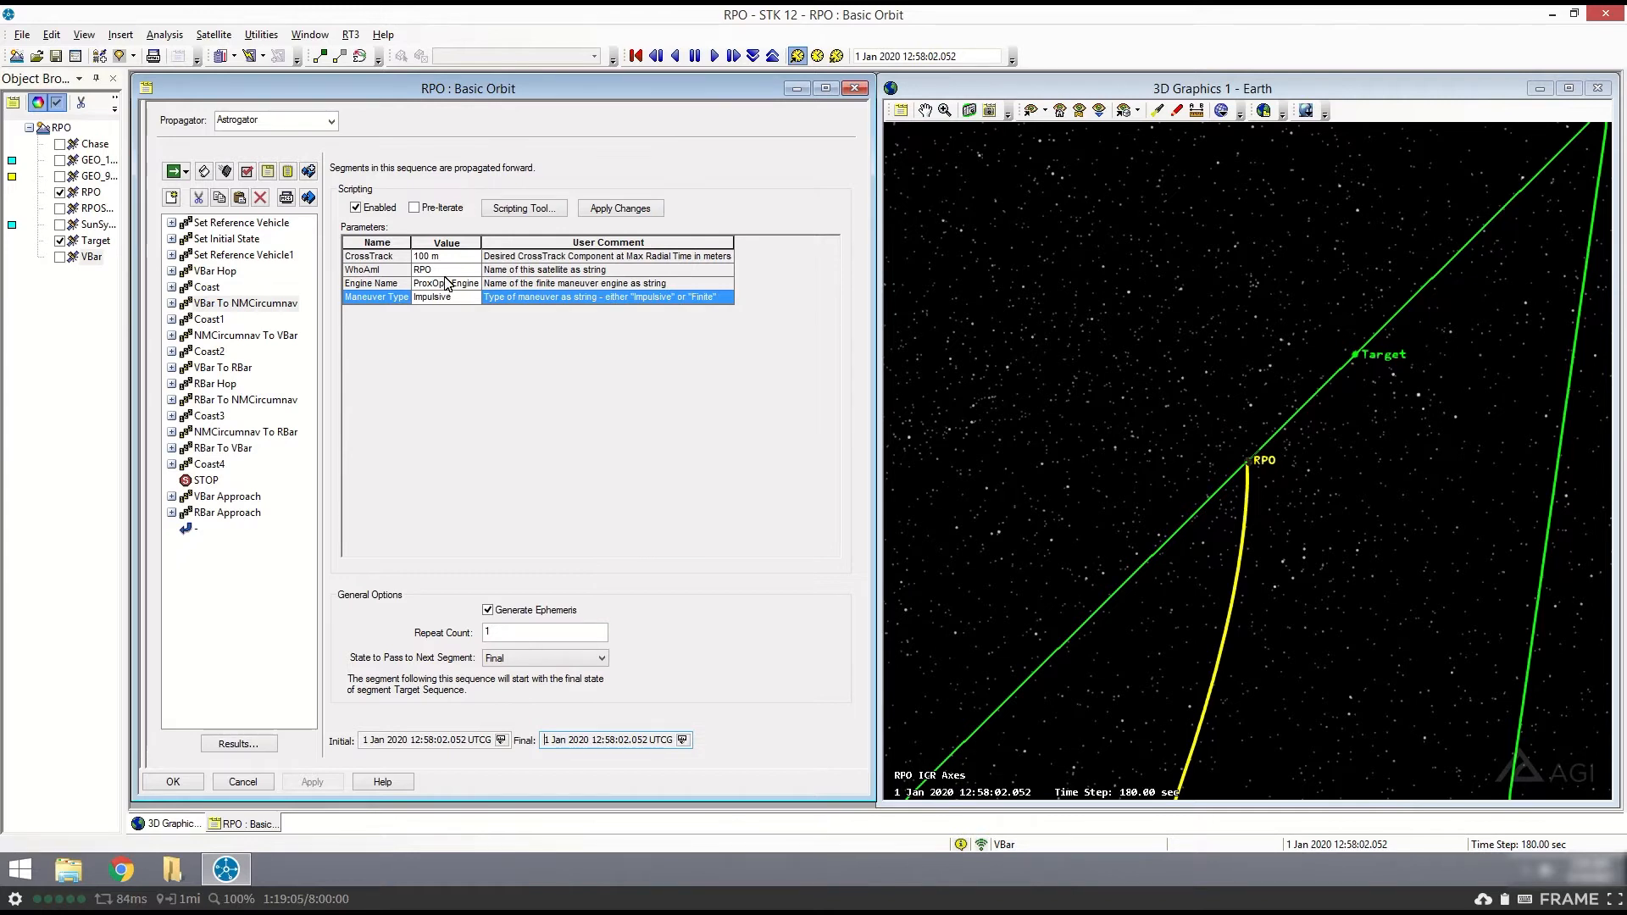
click(208, 320)
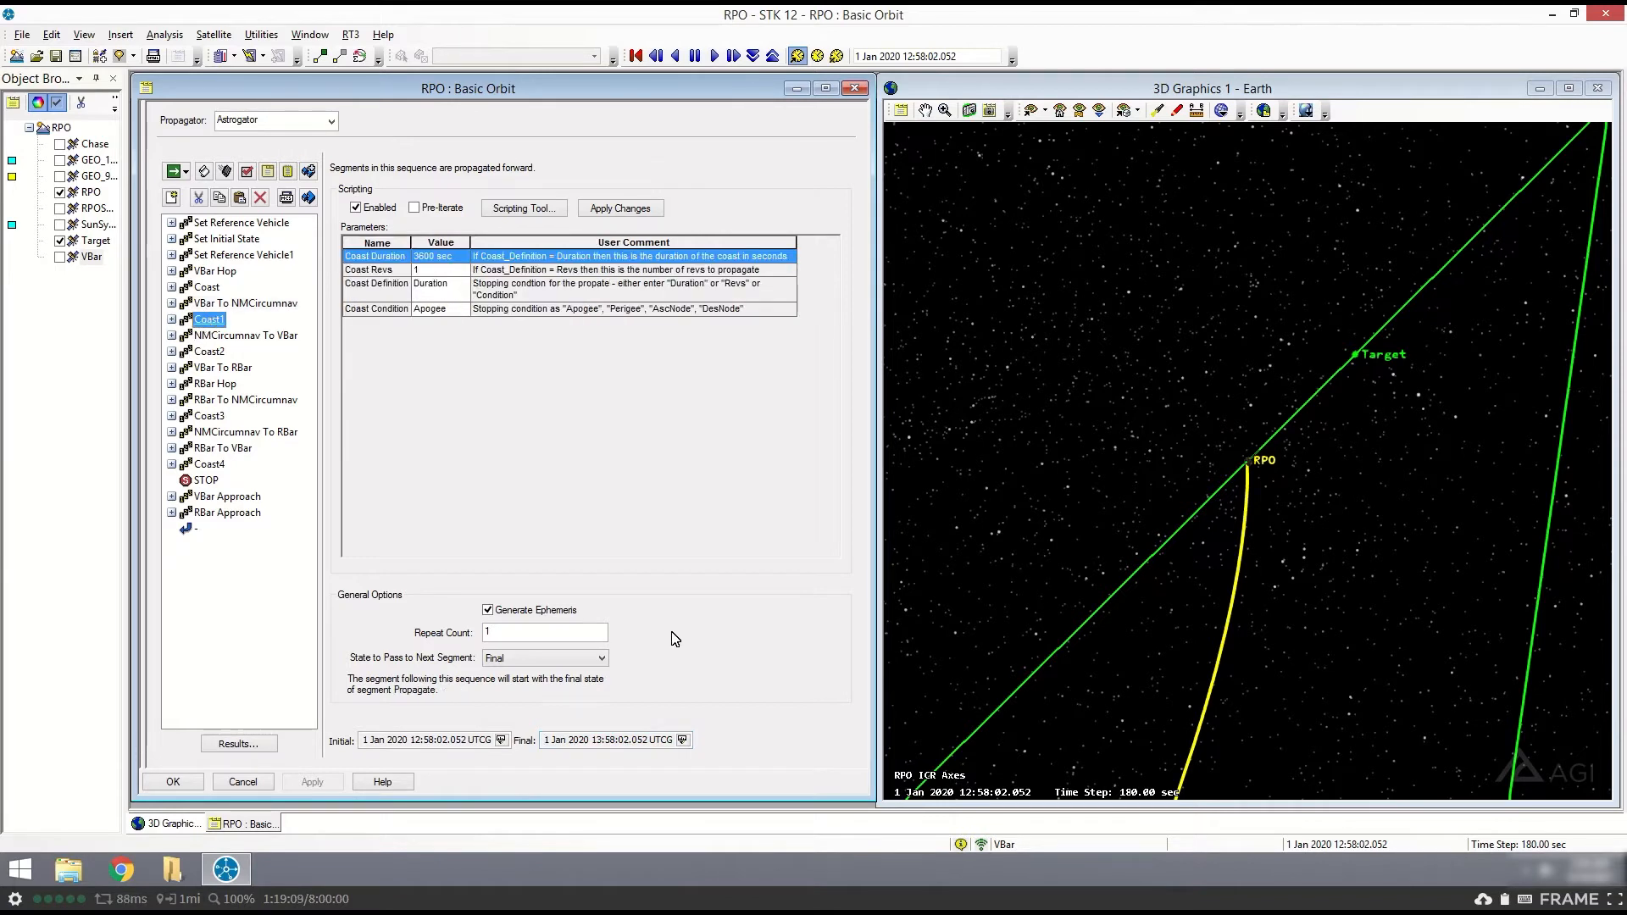
click(683, 740)
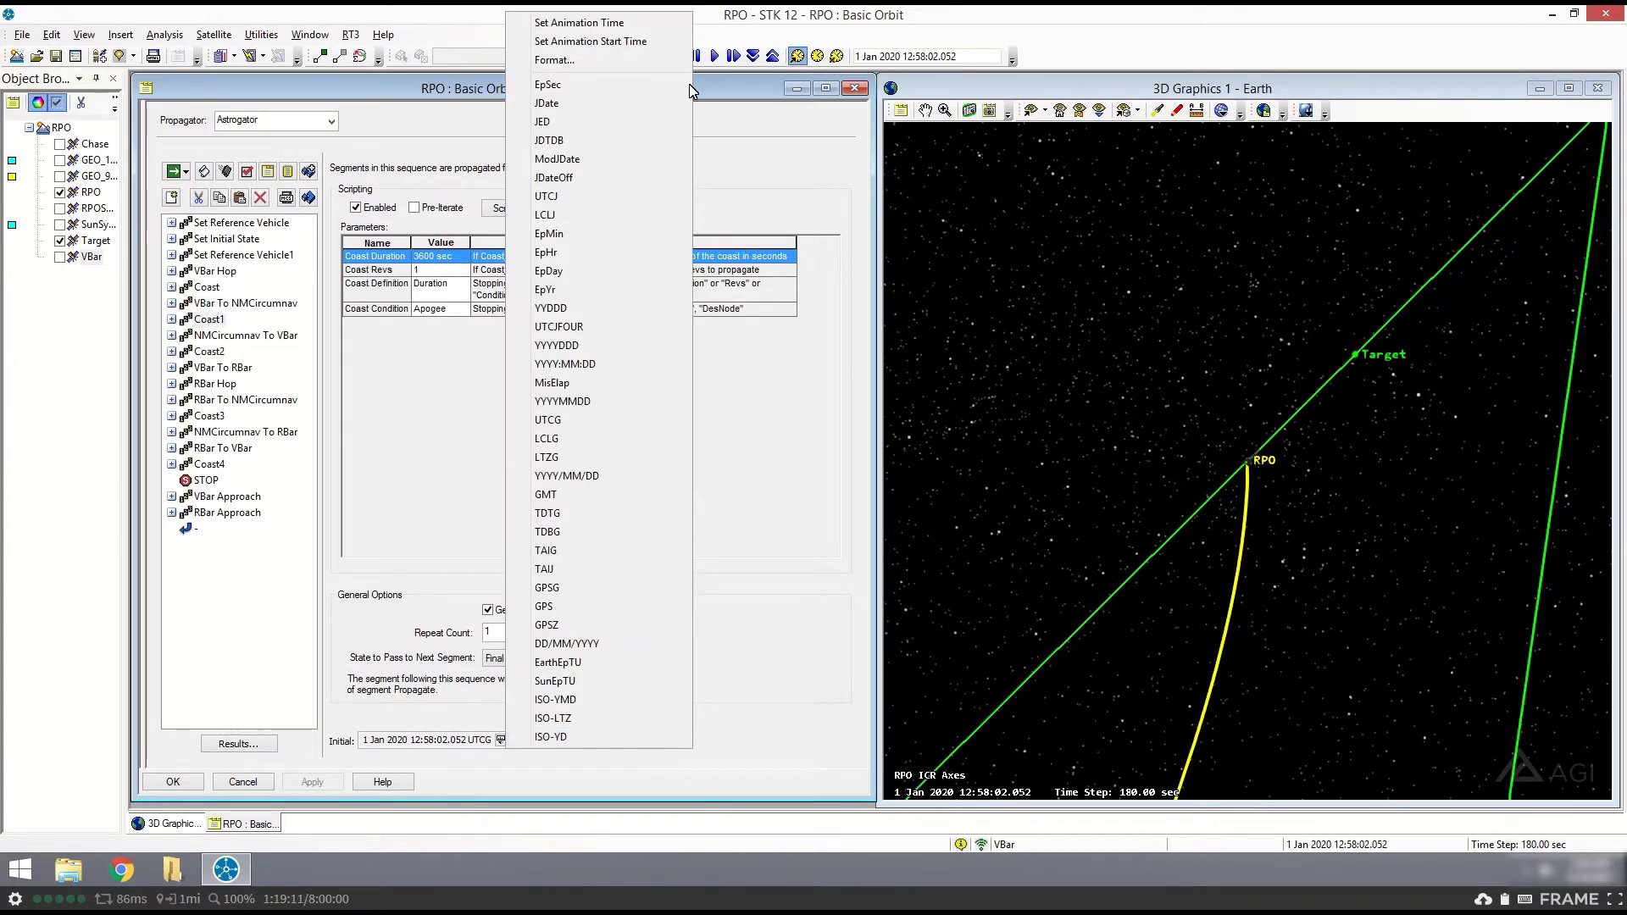
click(618, 23)
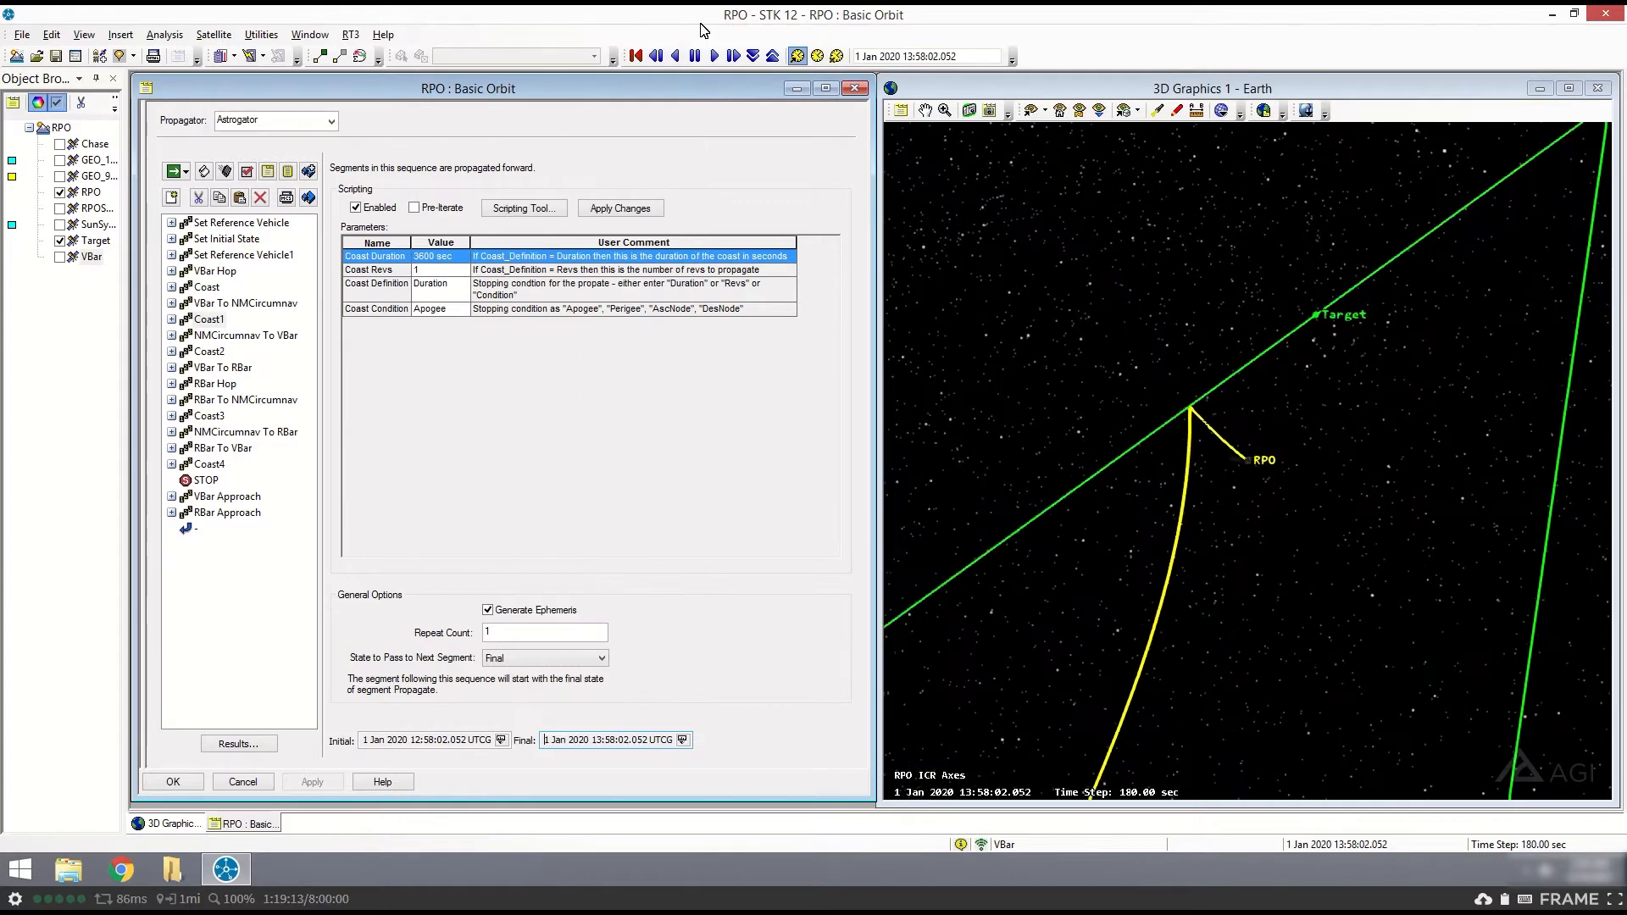
- Review the VBar To NMCircumnav sequence's parameters against the RPO trajectory, viewing it relative to Target from several angles in 3D
drag(1221, 430, 1137, 368)
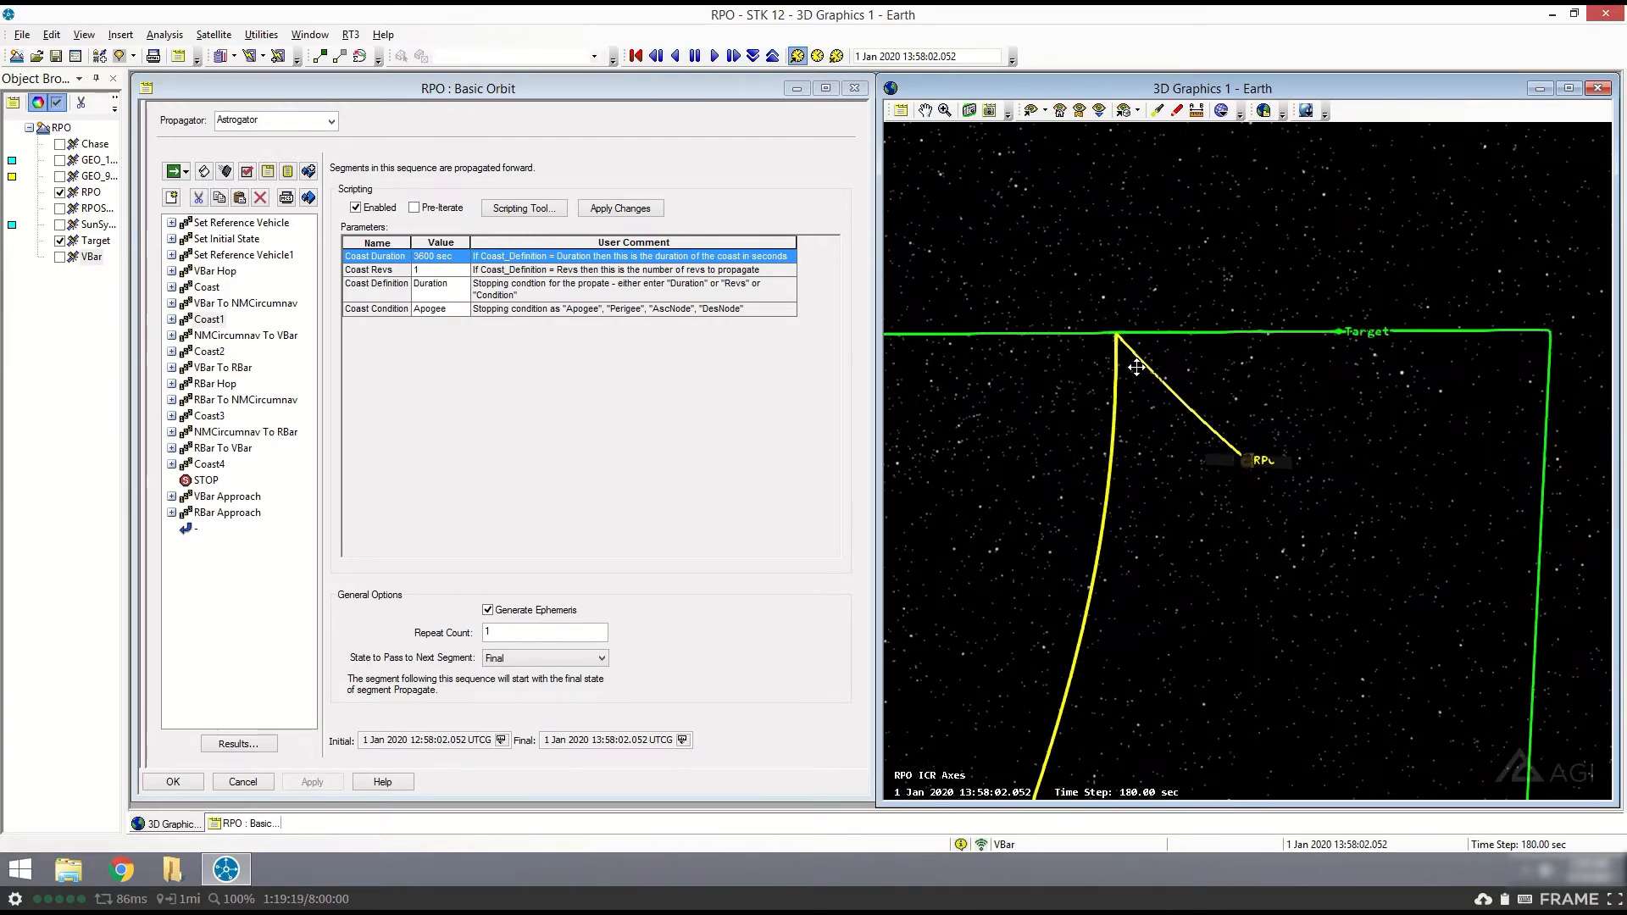
click(255, 307)
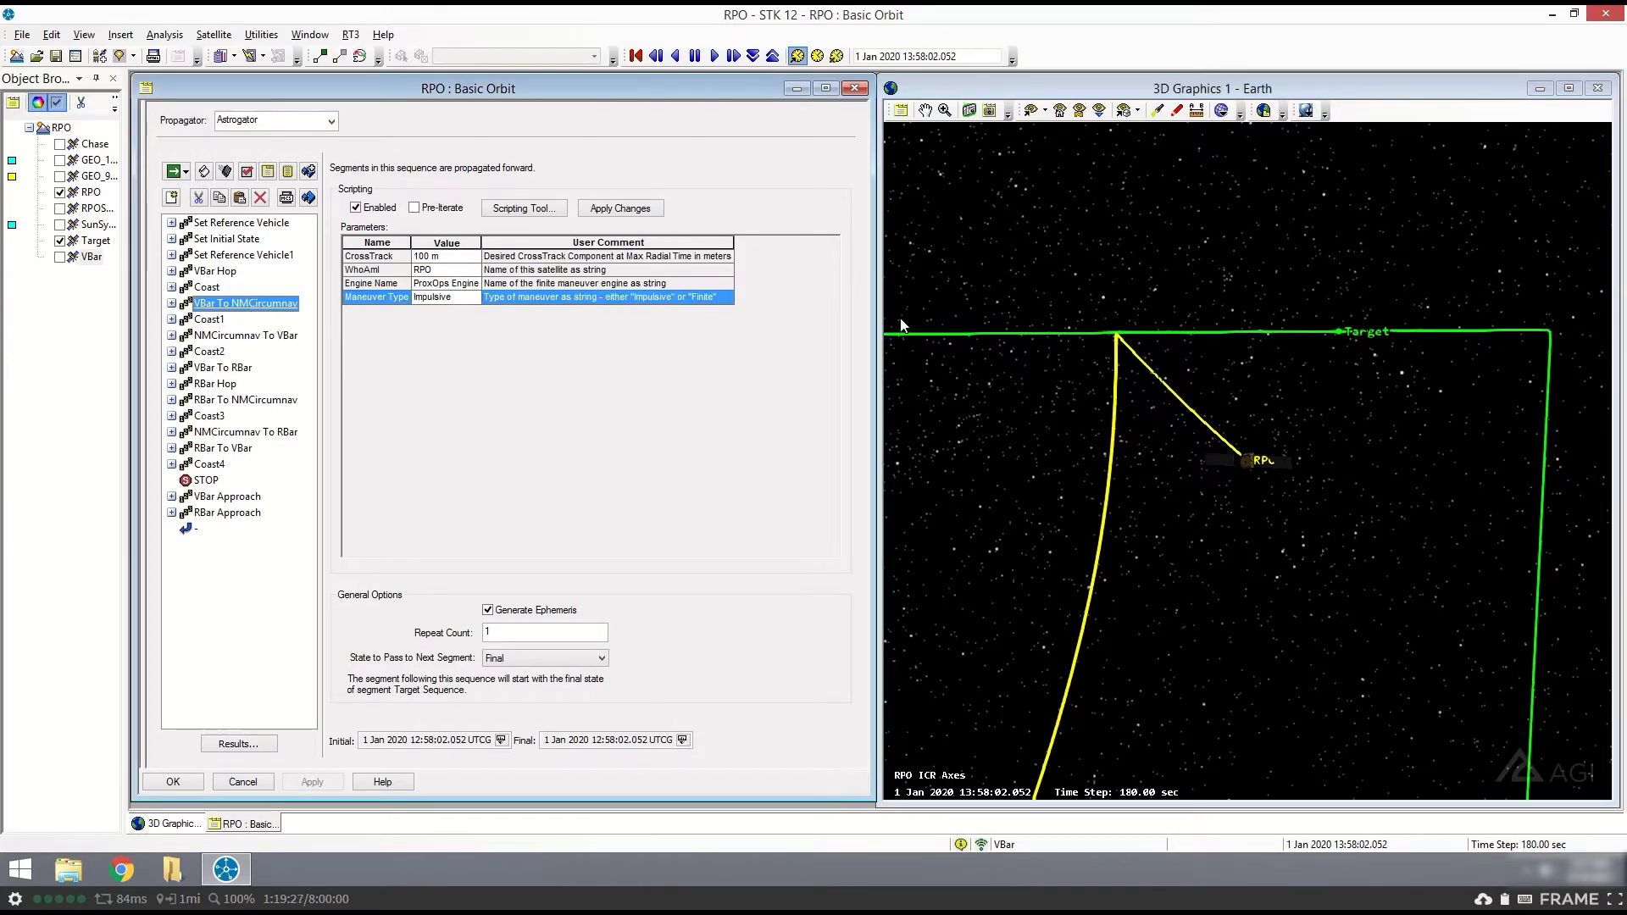
drag(1180, 369, 1126, 327)
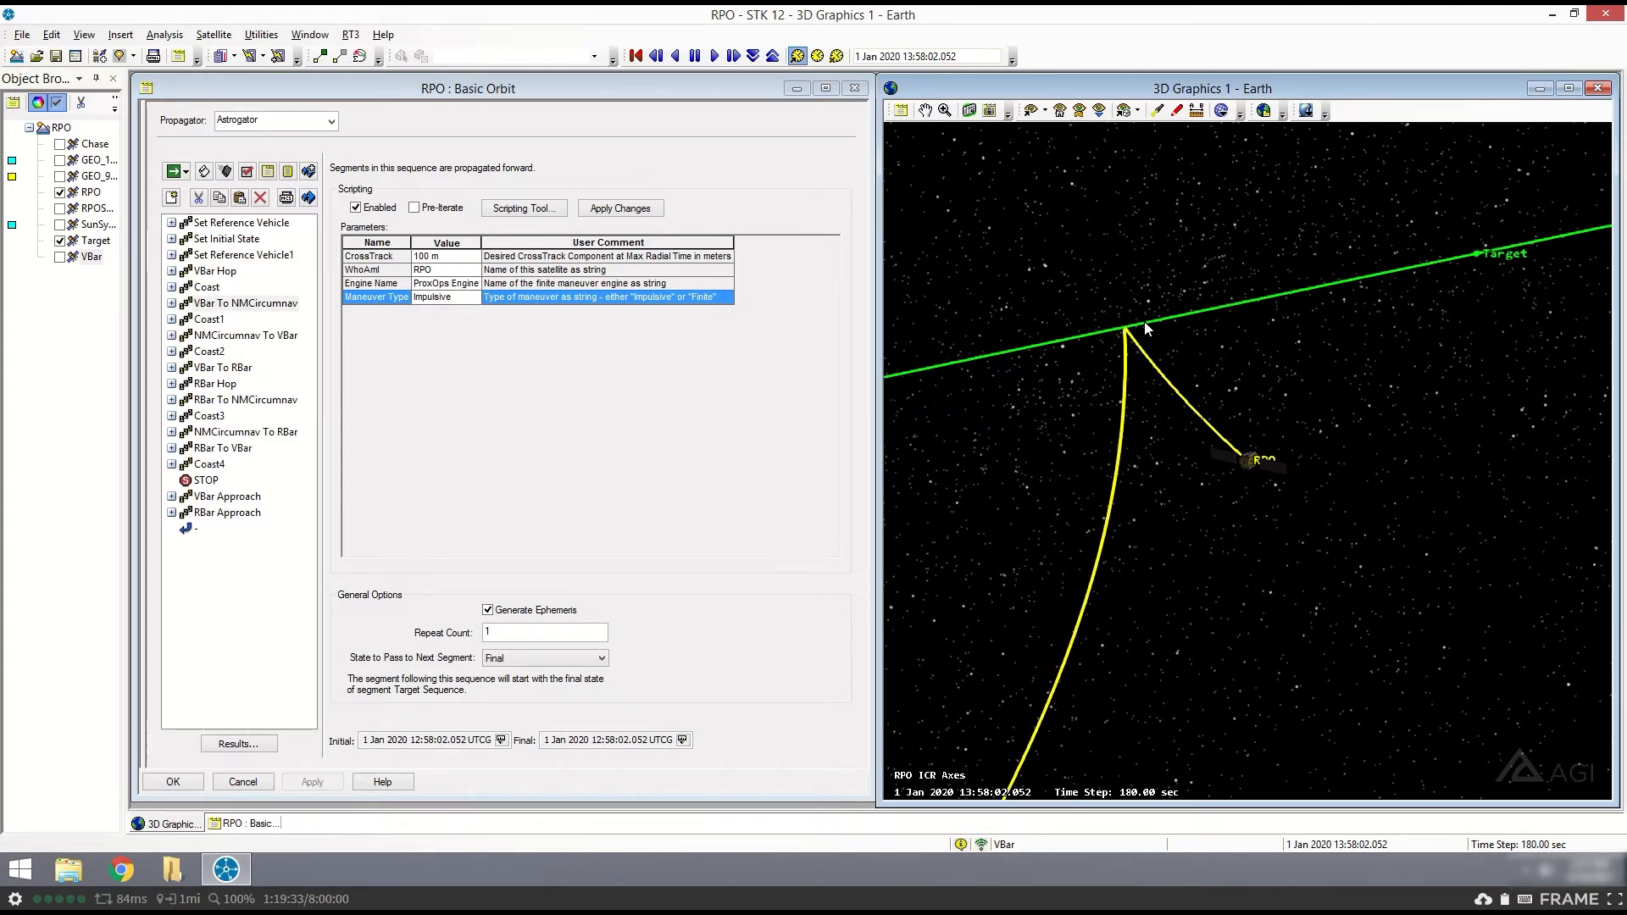
drag(1144, 322, 1360, 282)
drag(1174, 315, 1314, 186)
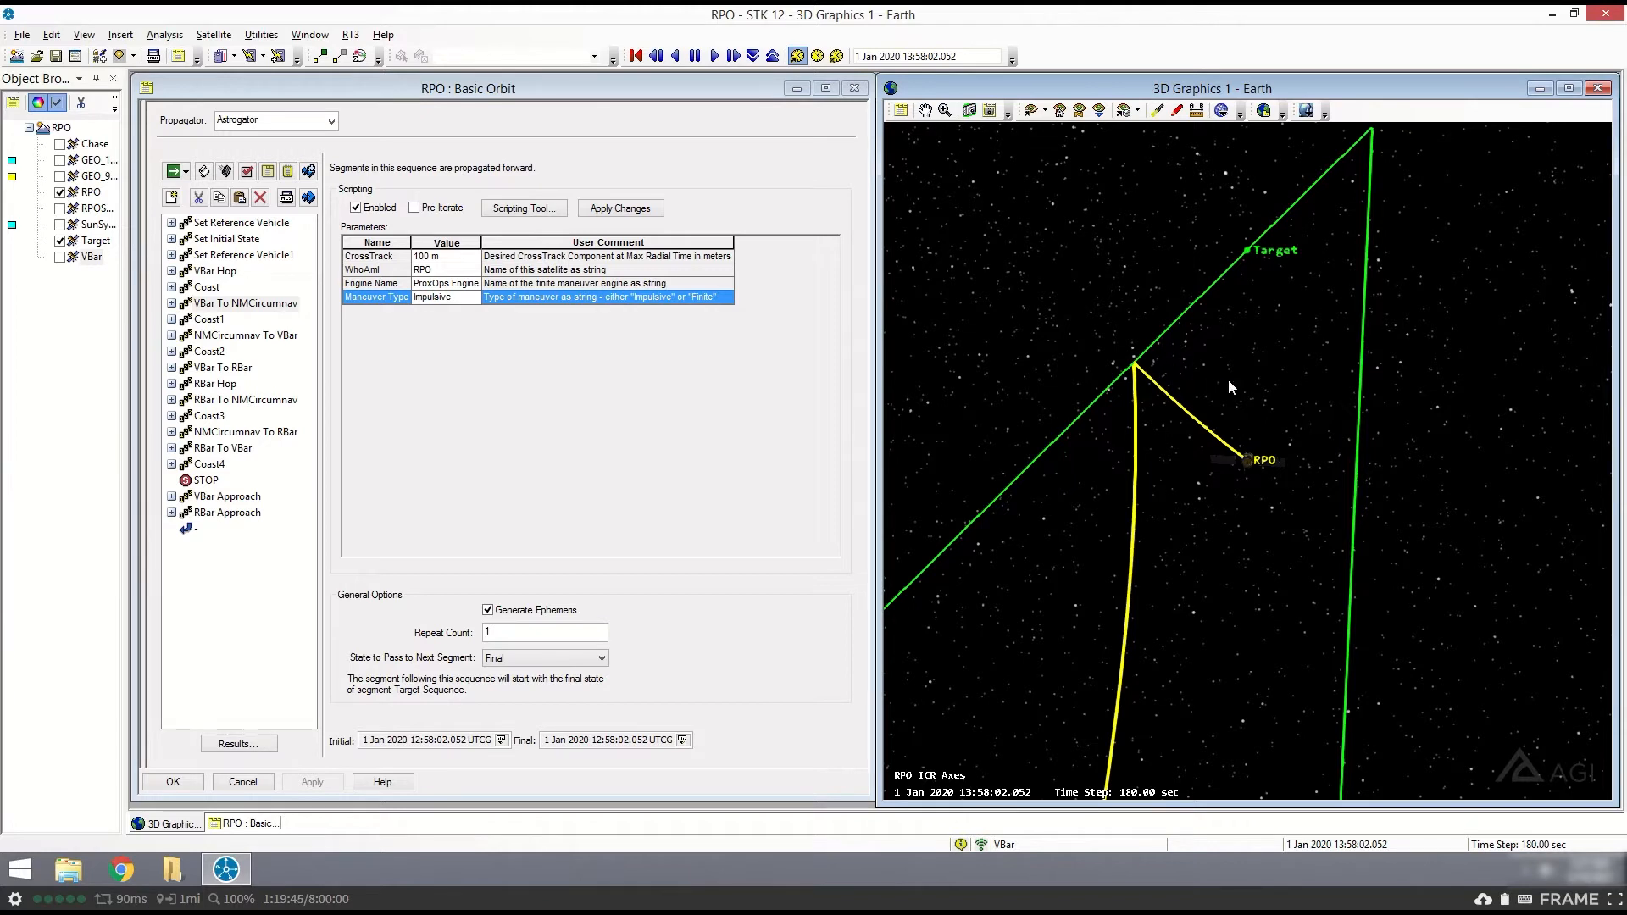
- Review the NMCircumnav To VBar sequence's parameters, including PlusVBar, WhoAmI and Maneuver Type, alongside the 3D trajectory
click(242, 336)
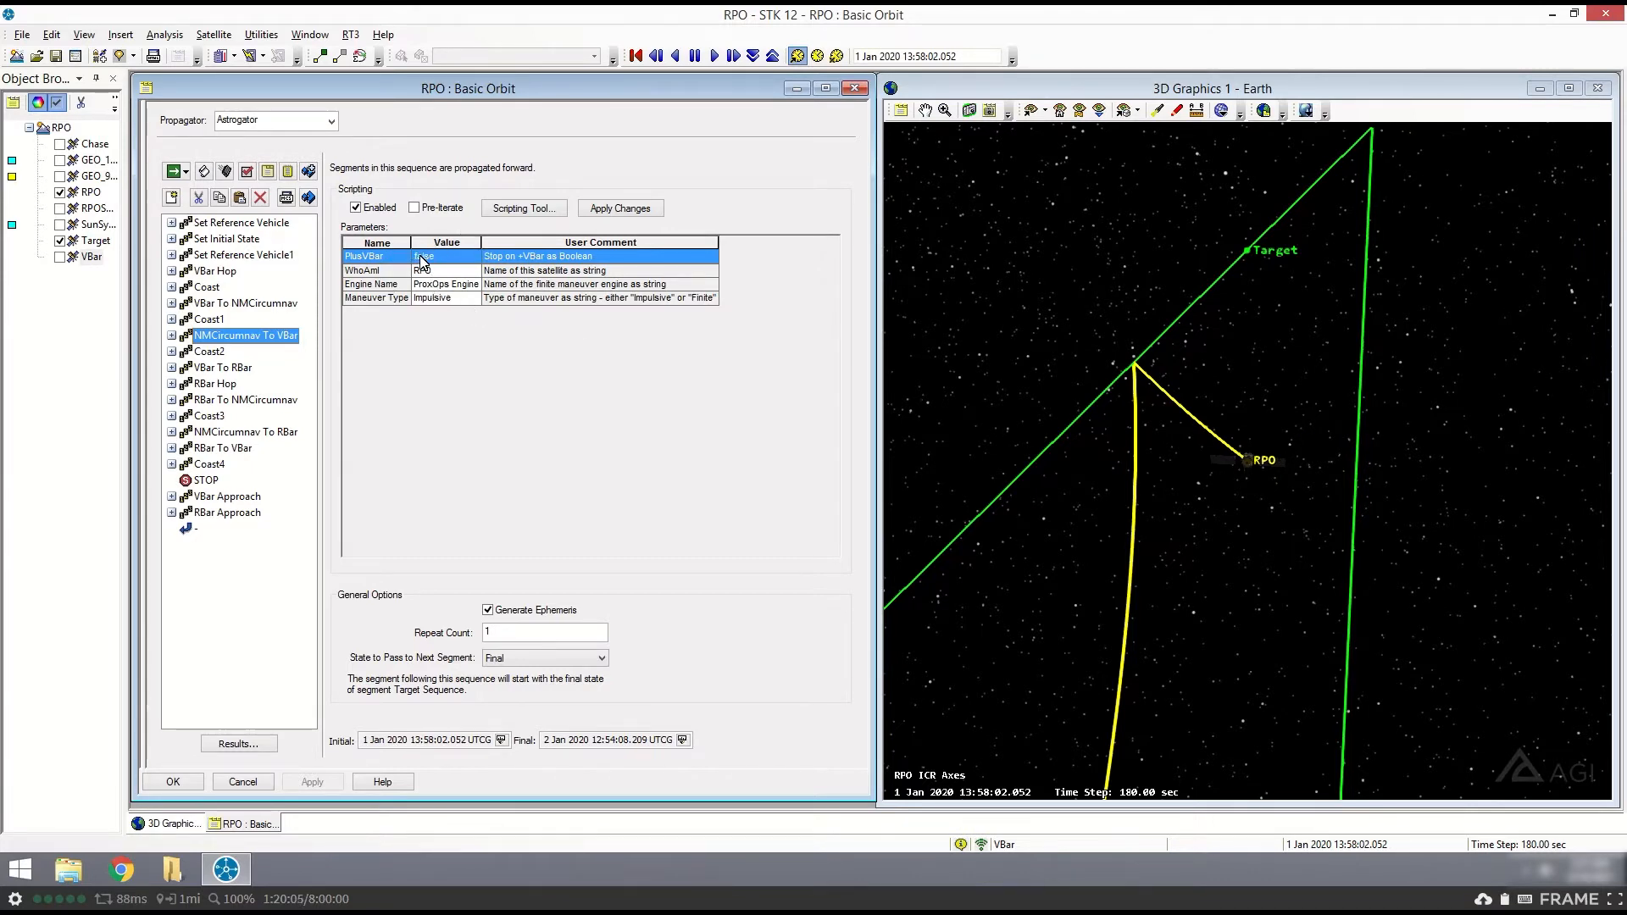
drag(1437, 288, 1508, 200)
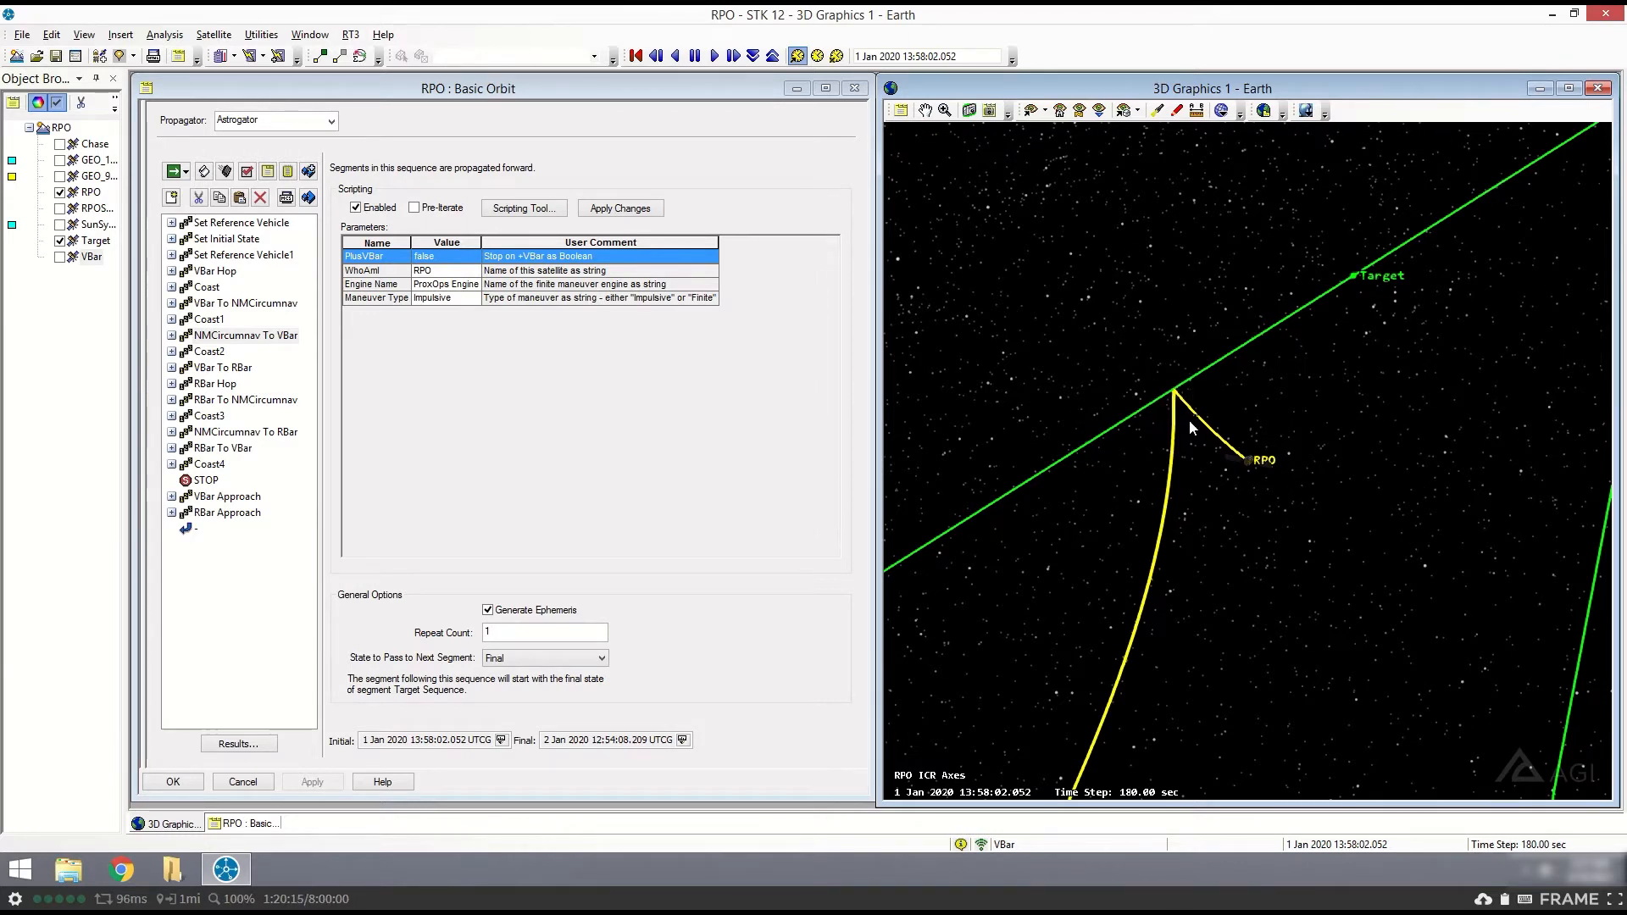
click(386, 270)
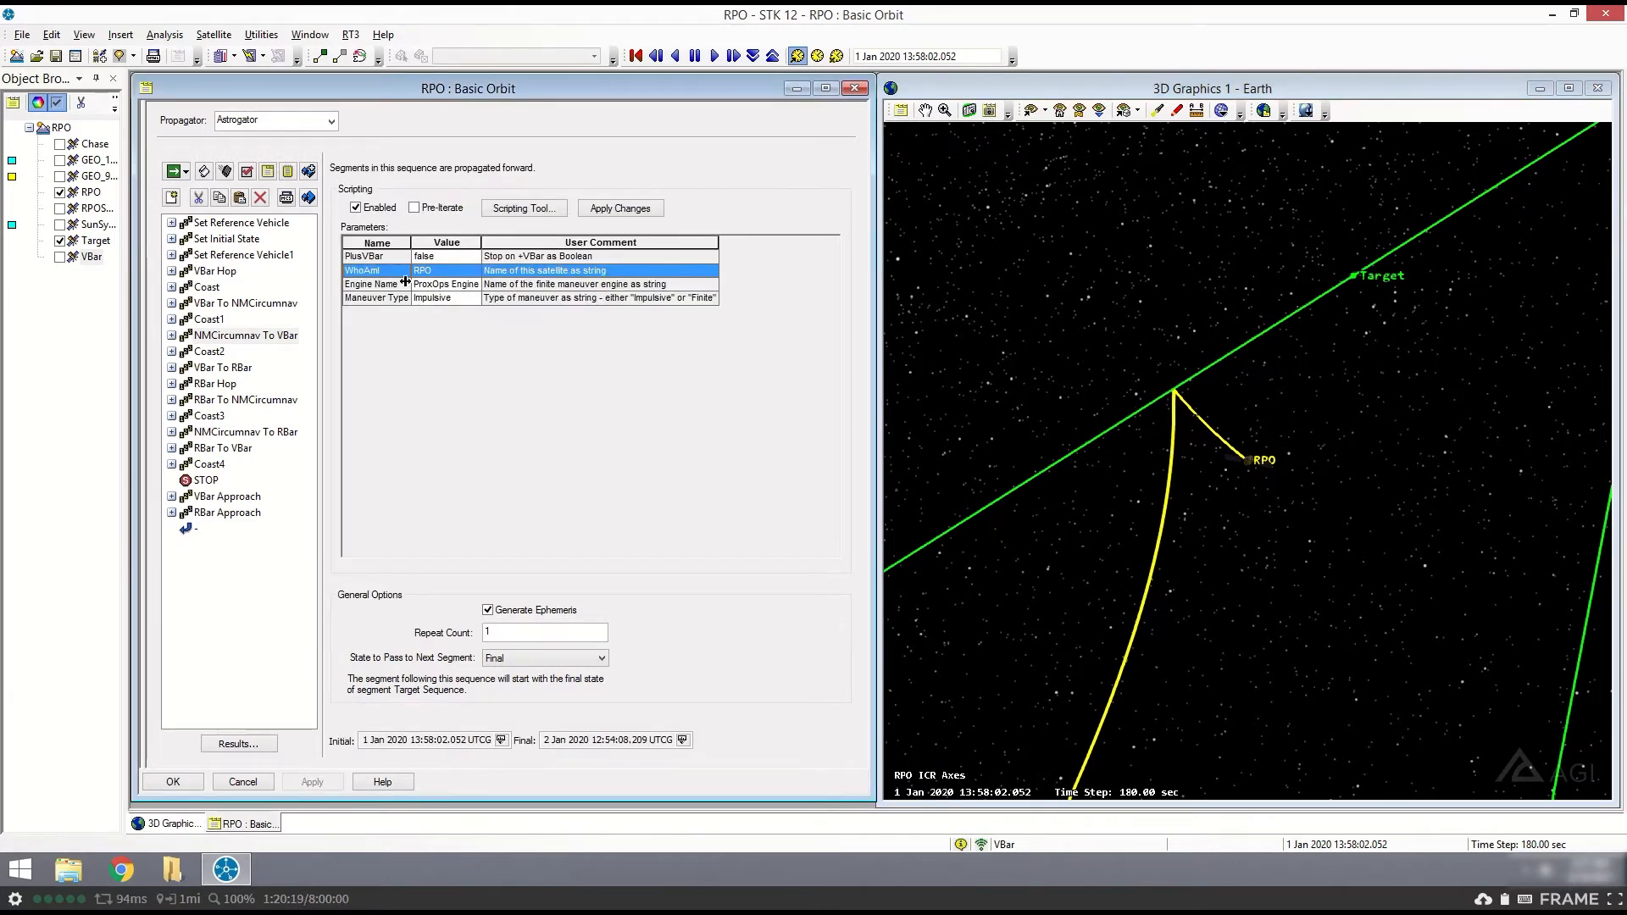
click(403, 298)
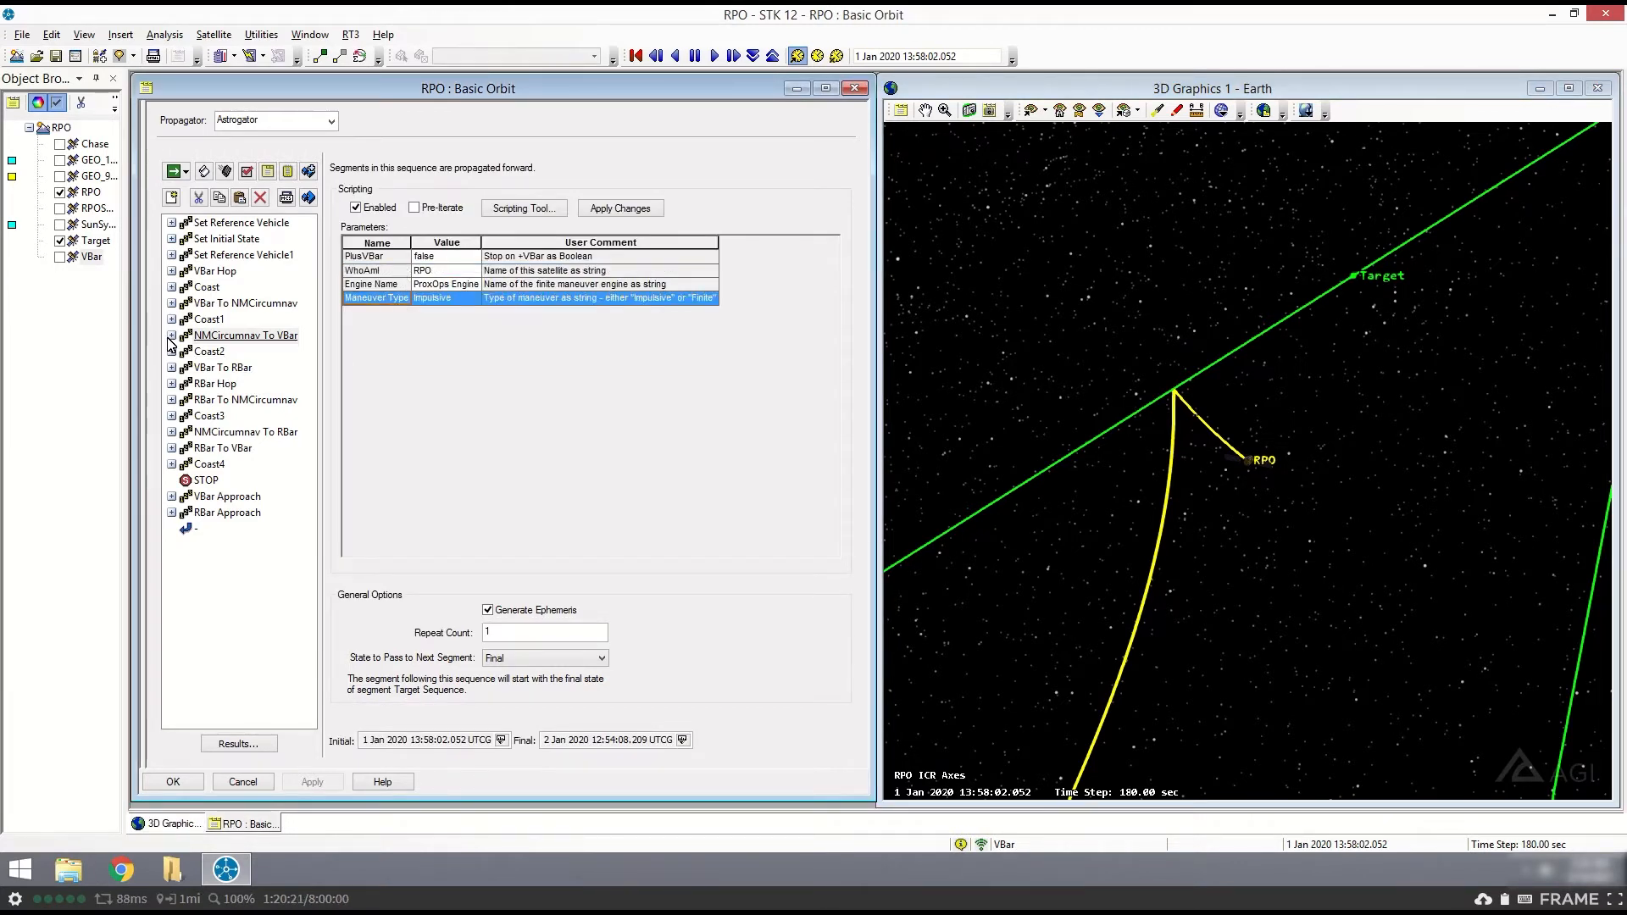
- Examine the Target Sequence profiles and the Maneuver segment nested in NMCircumnav To VBar, and collapse the sequence
double_click(195, 336)
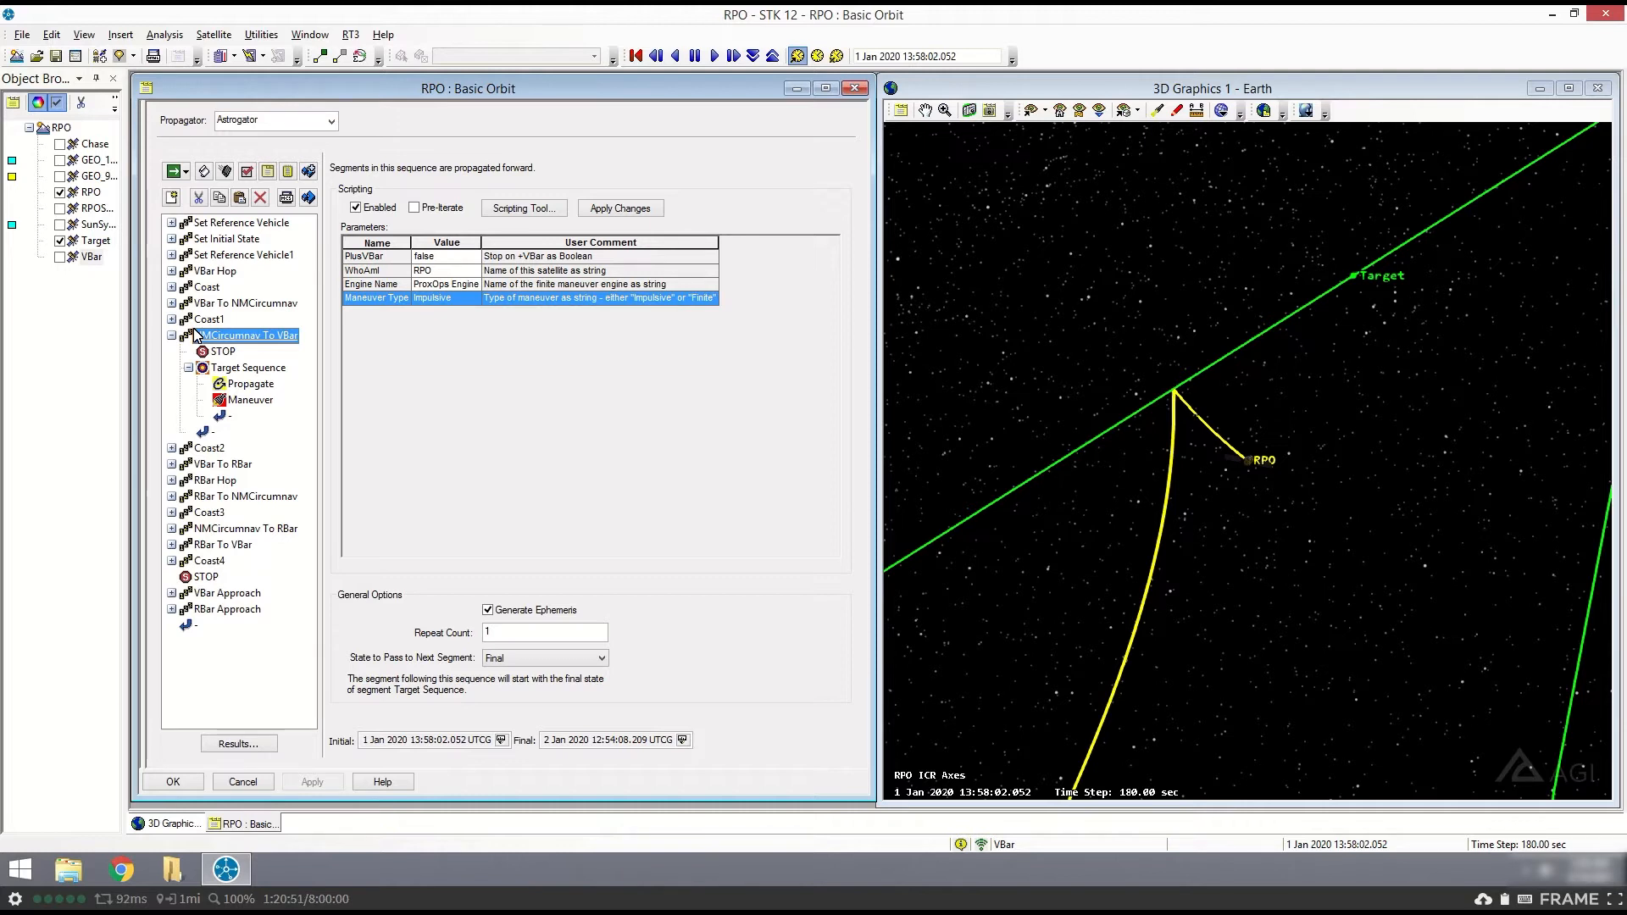
click(246, 371)
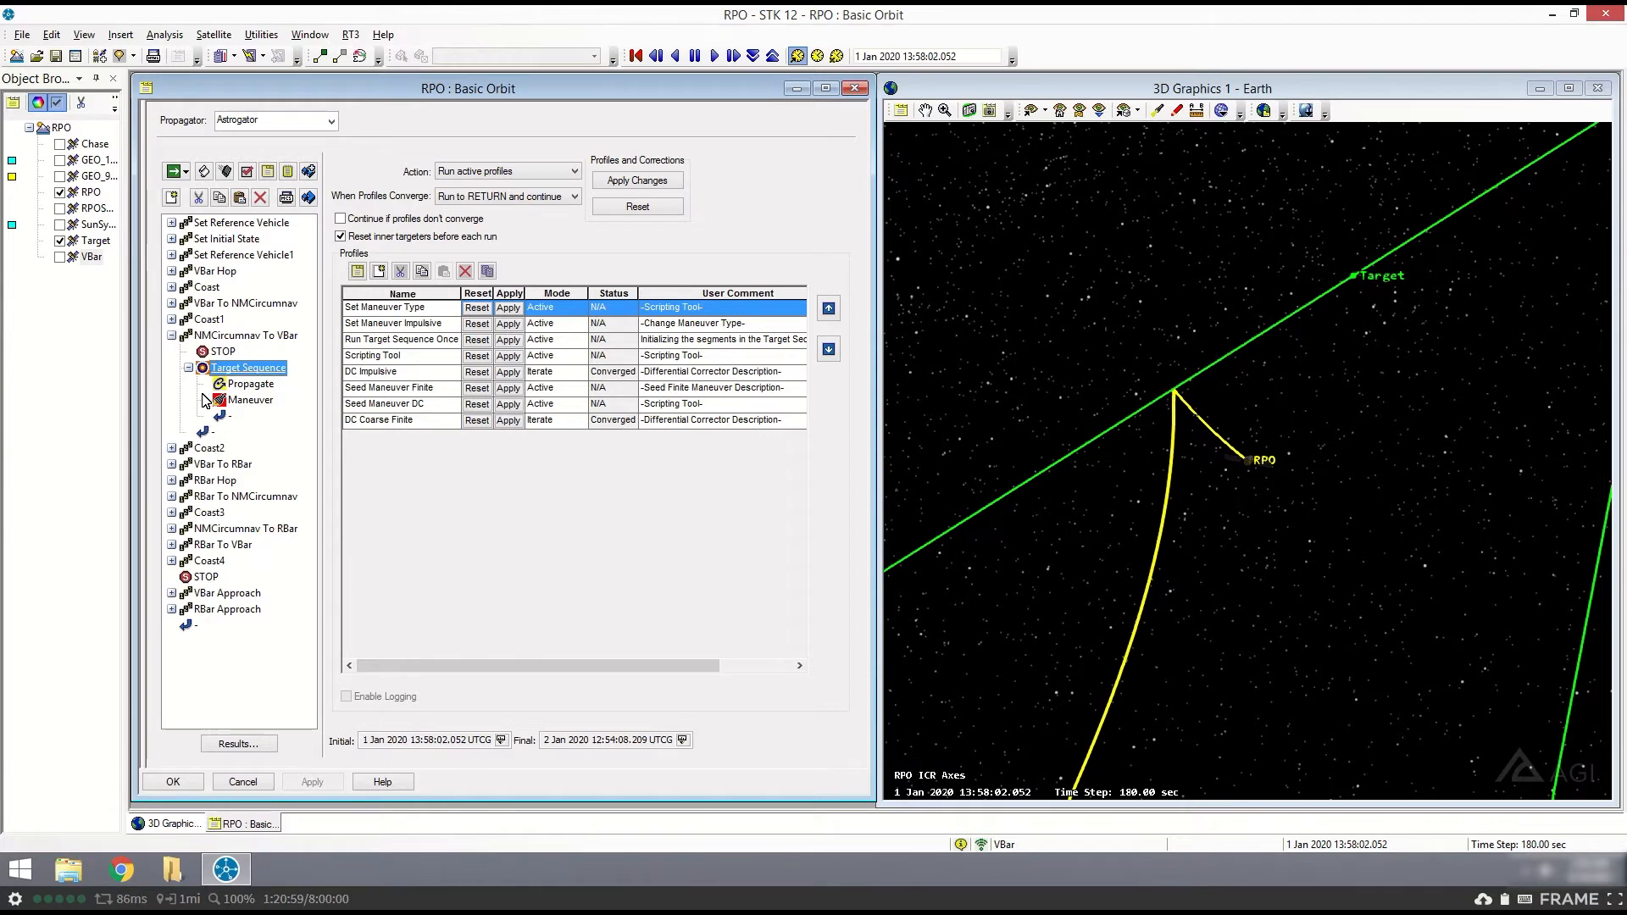
click(240, 400)
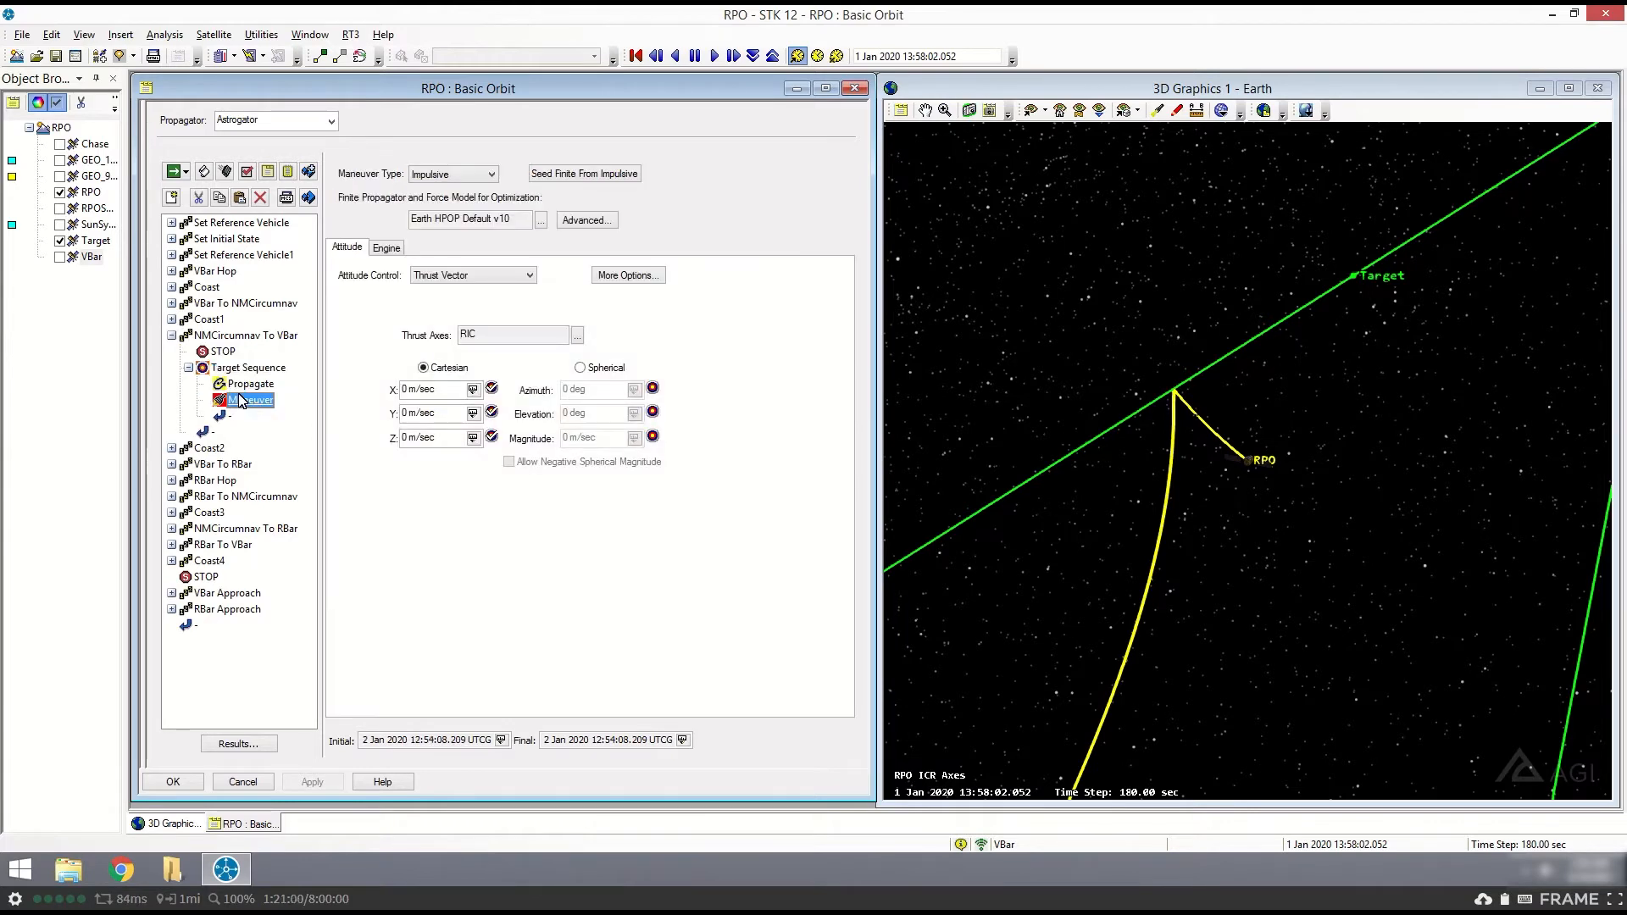
click(172, 337)
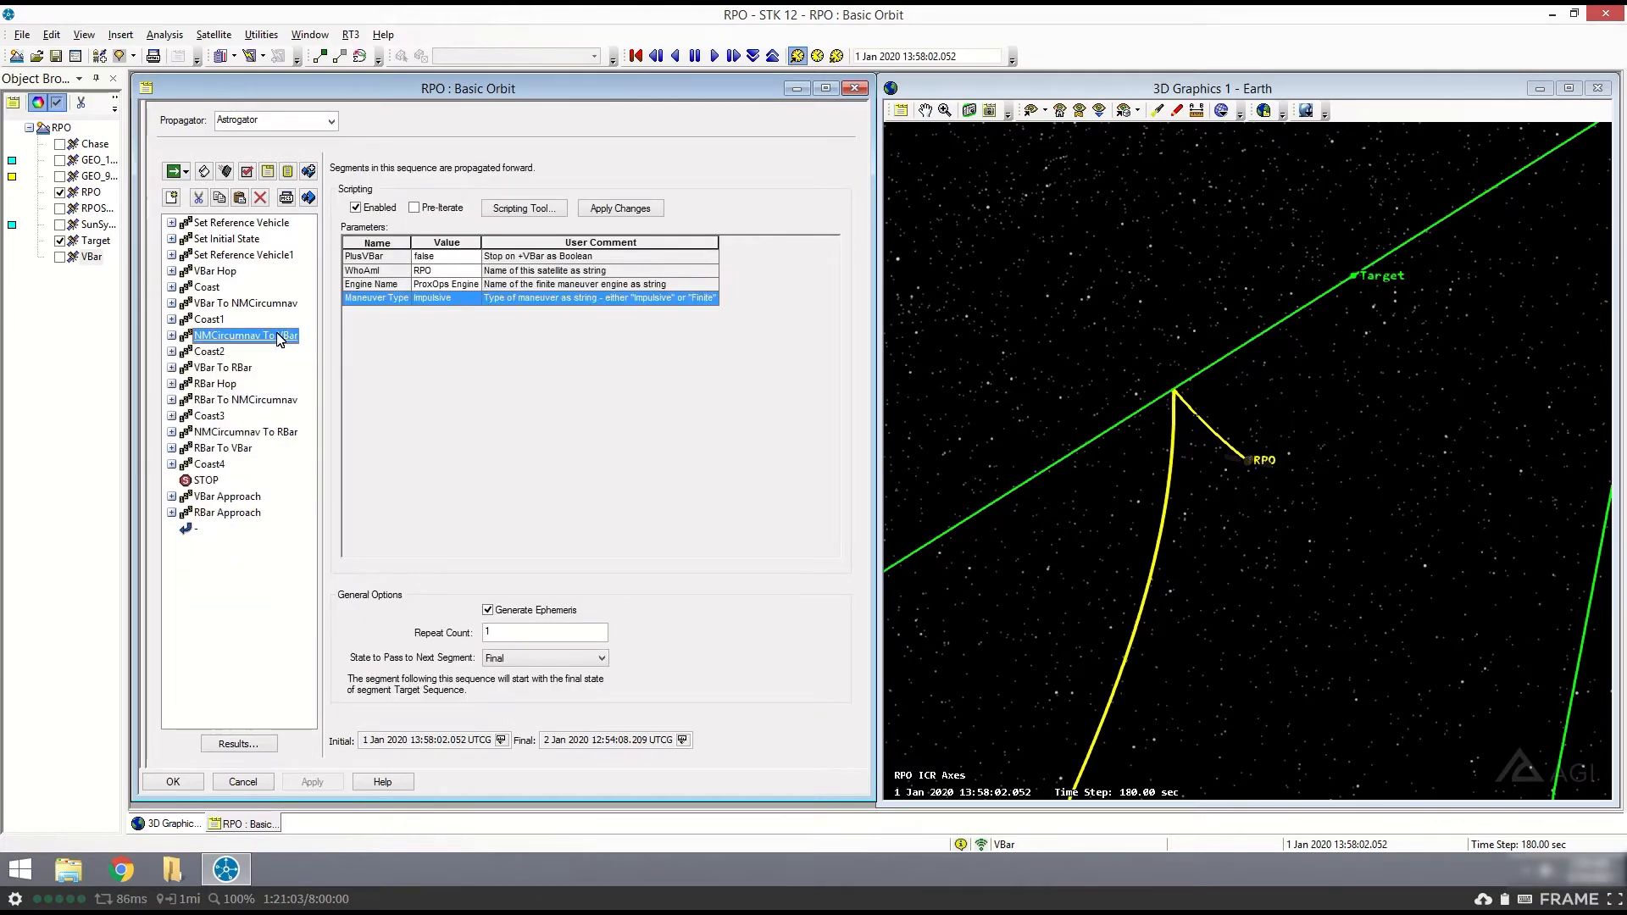
- Set the animation time to the final time of Coast2 and inspect the circumnavigation trajectory around Target from several angles
click(218, 351)
click(682, 740)
click(559, 25)
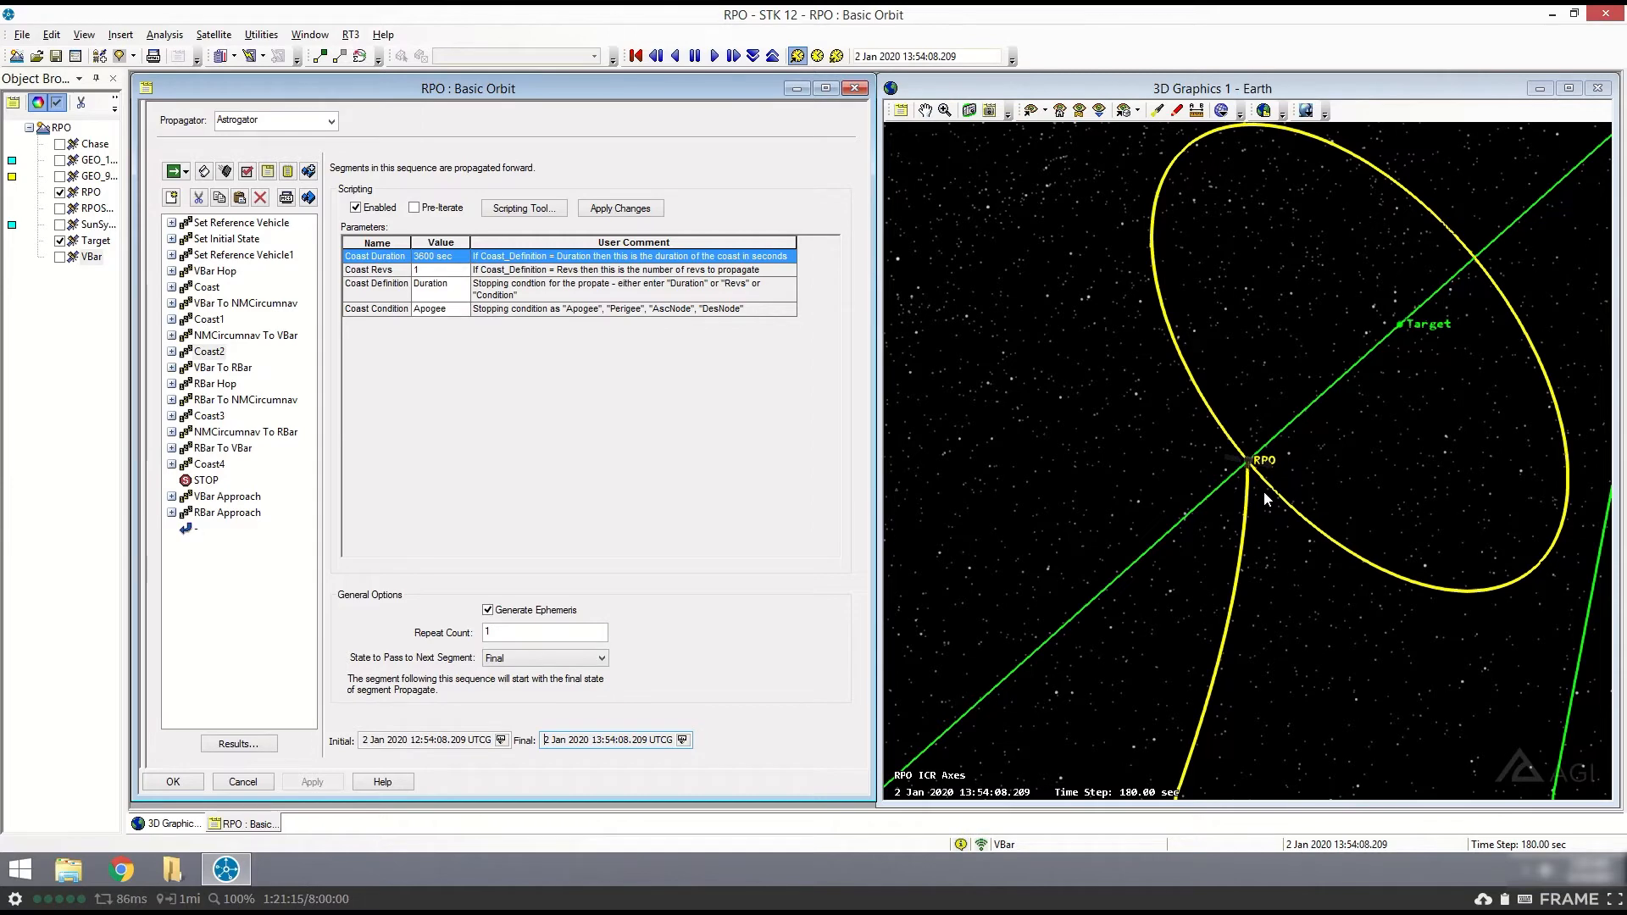
click(1233, 473)
mouse_move(1233, 473)
mouse_down()
mouse_move(1217, 465)
mouse_move(1257, 487)
mouse_up()
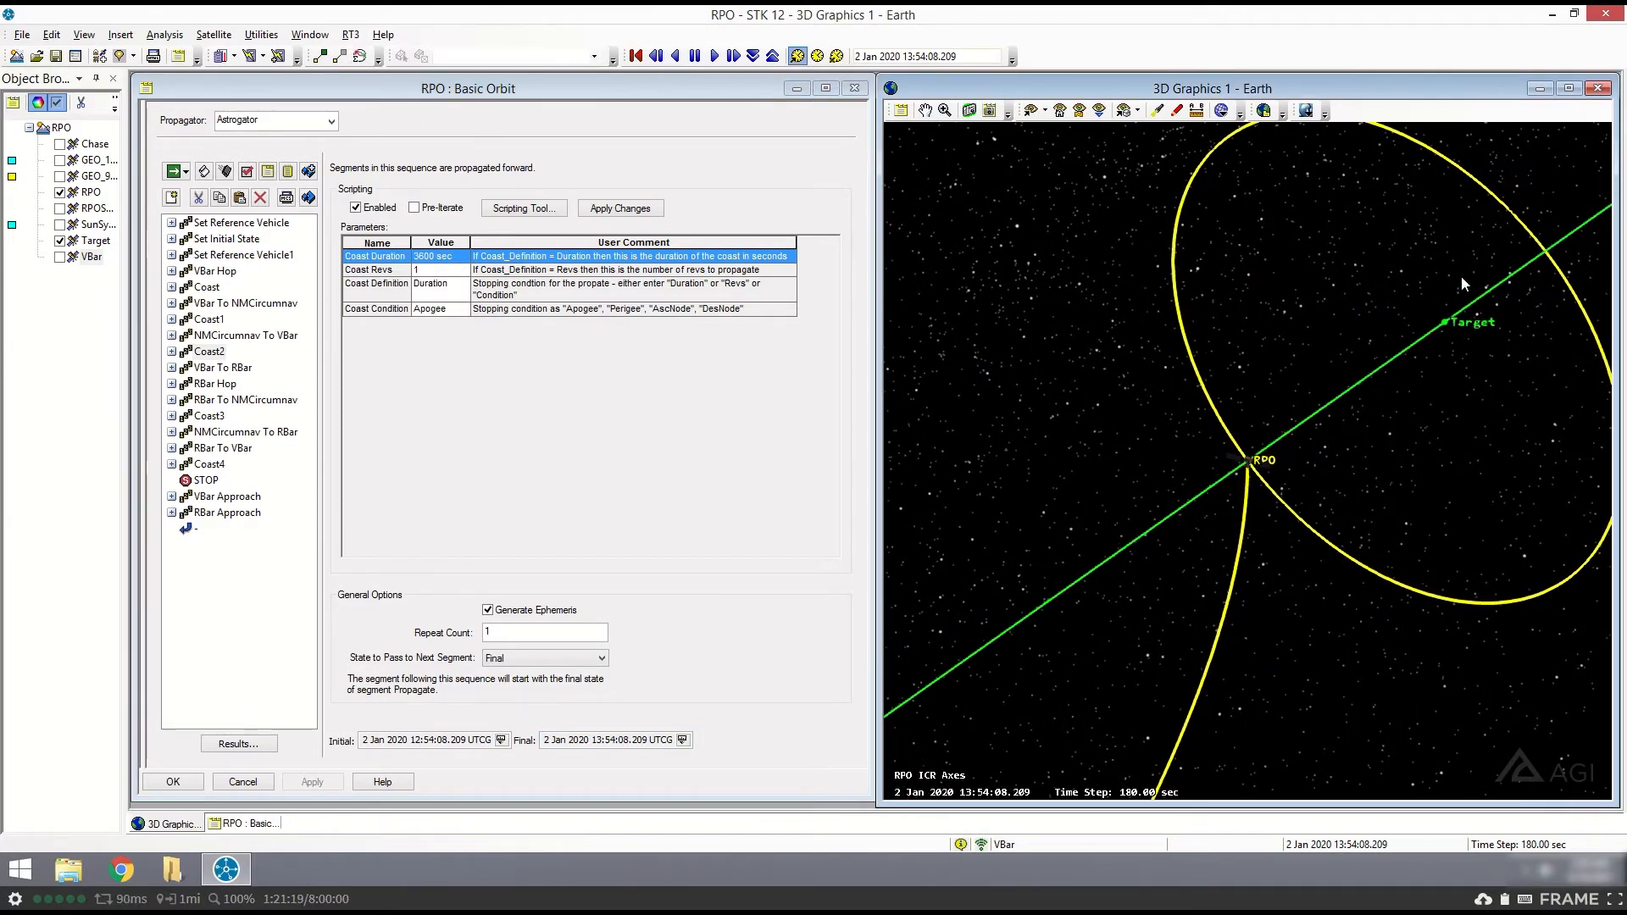
drag(1260, 462, 1424, 216)
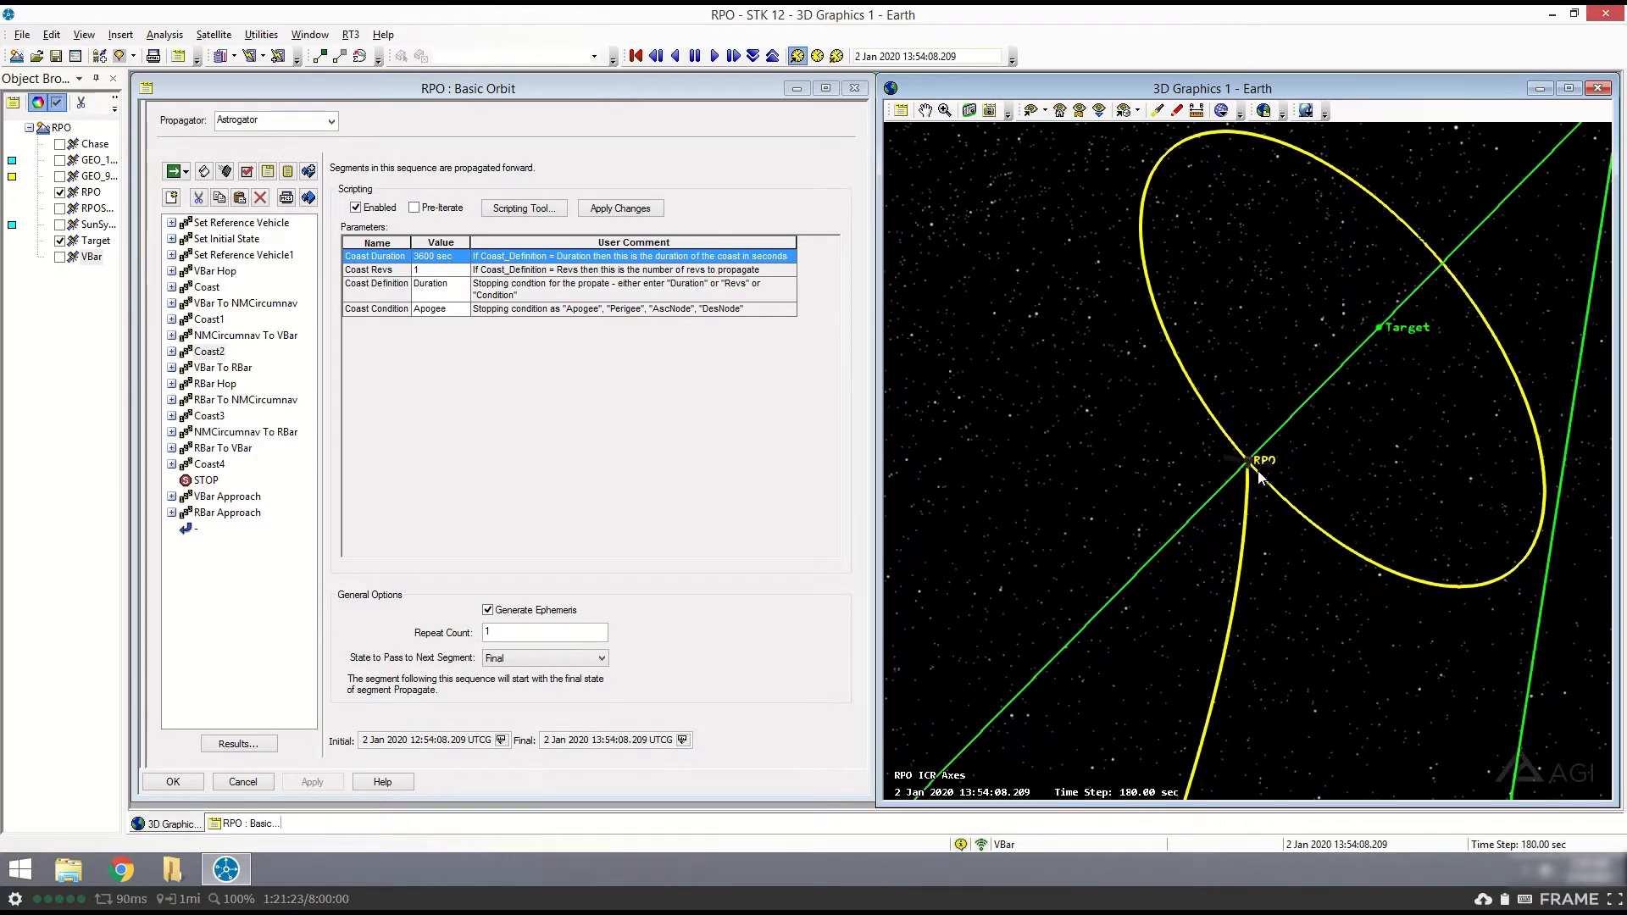
drag(1253, 456, 1233, 456)
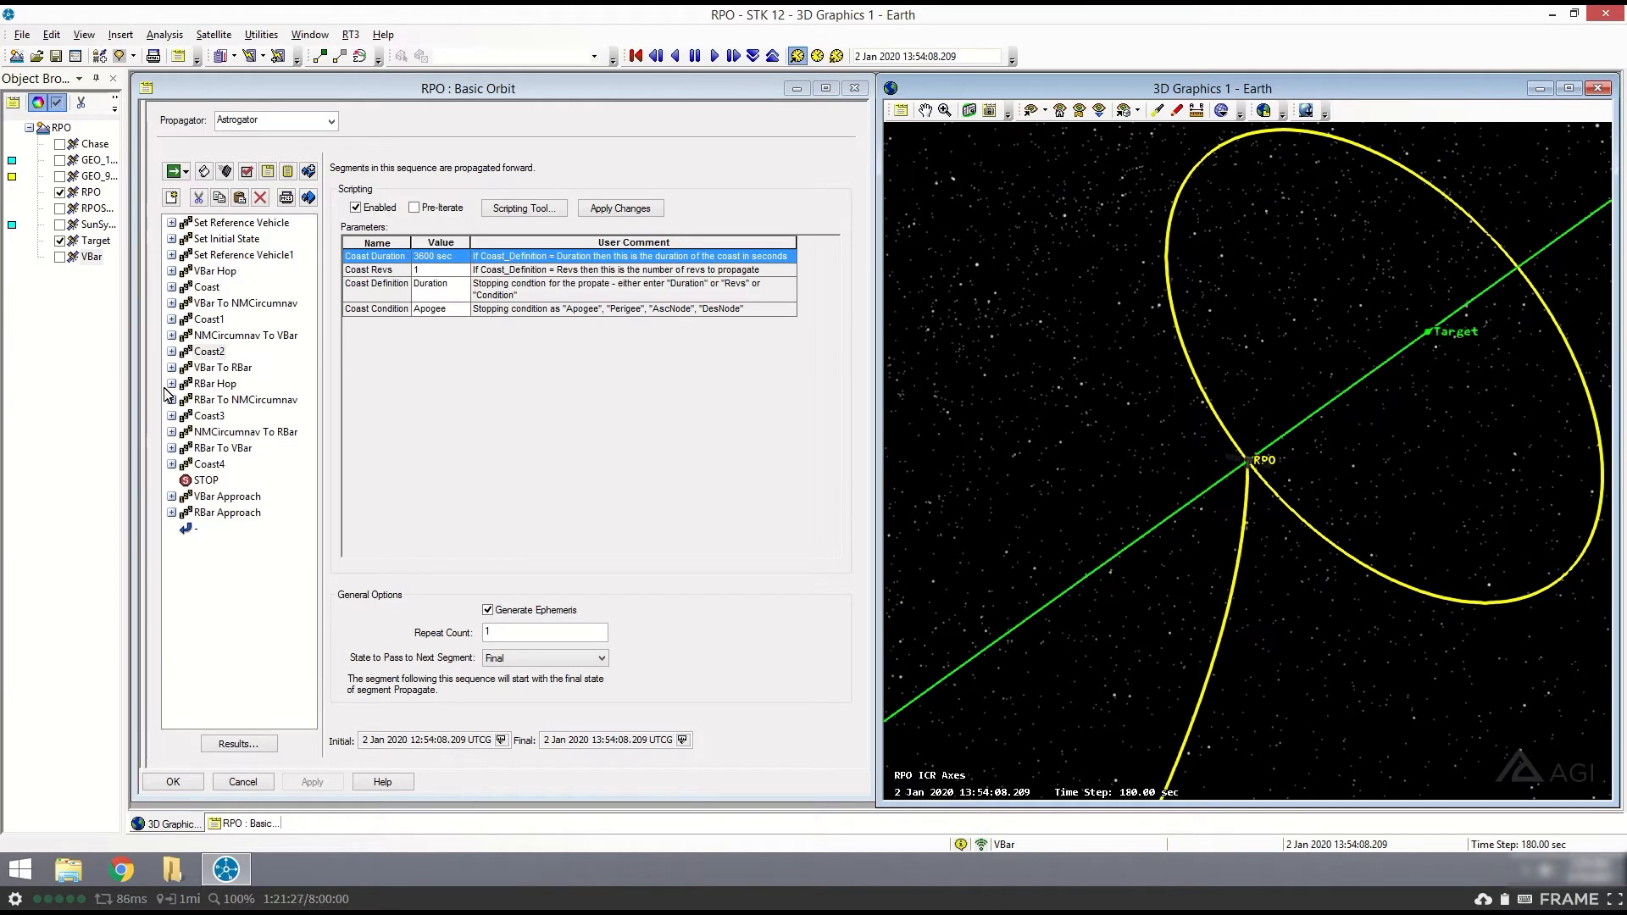
- Review the VBar To RBar sequence's parameters and the segments nested in it, and collapse the sequence
click(207, 369)
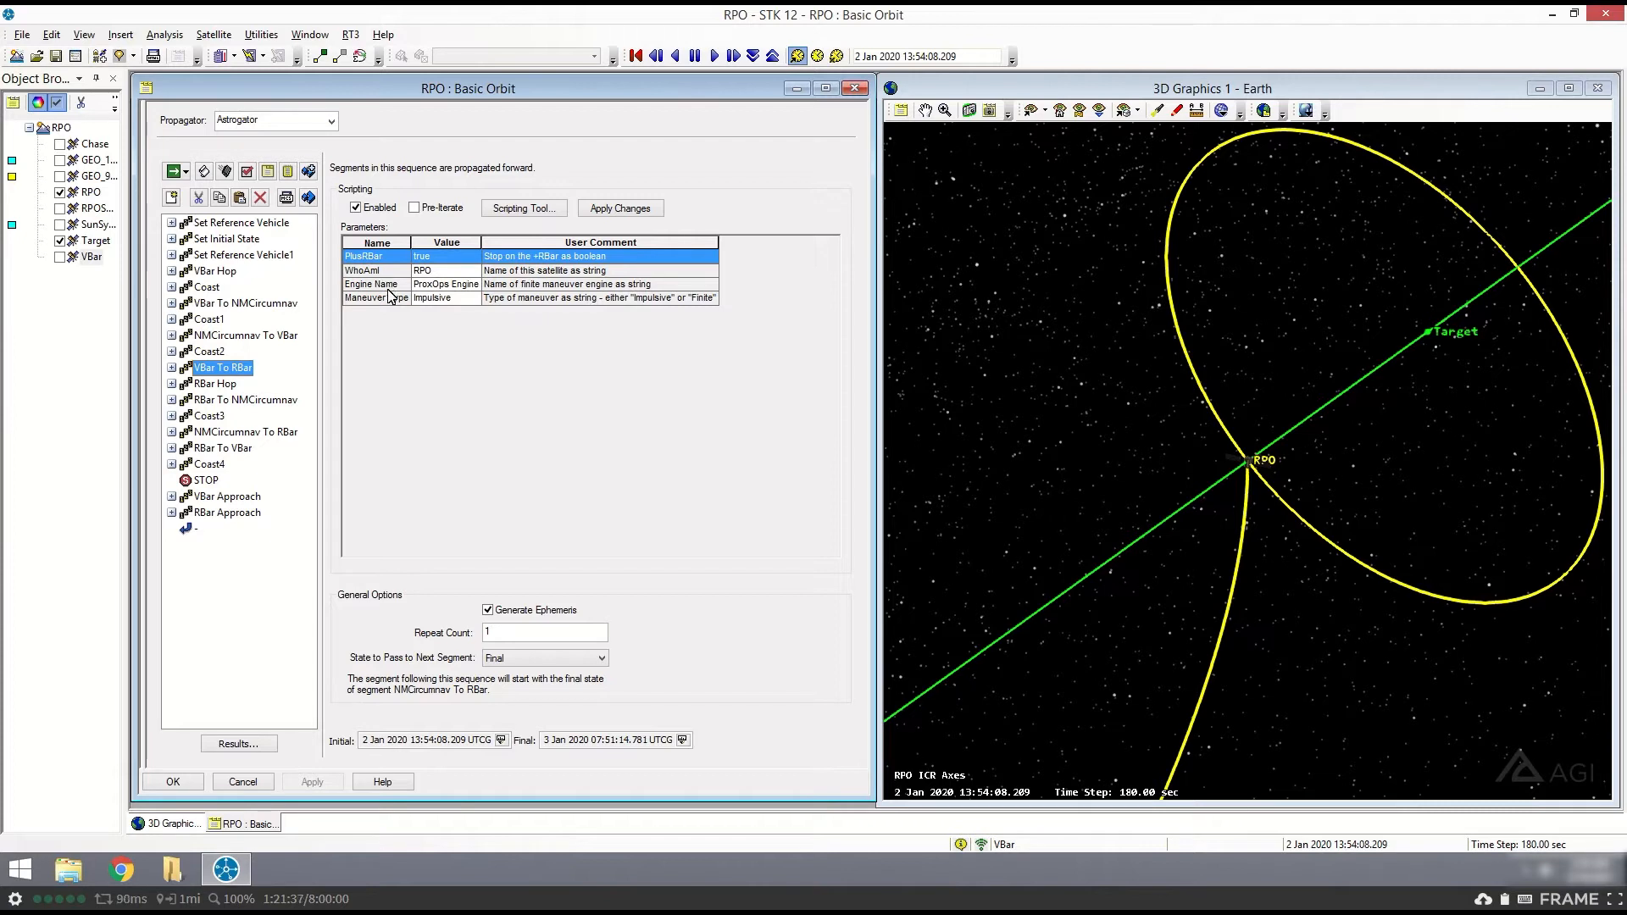
click(172, 368)
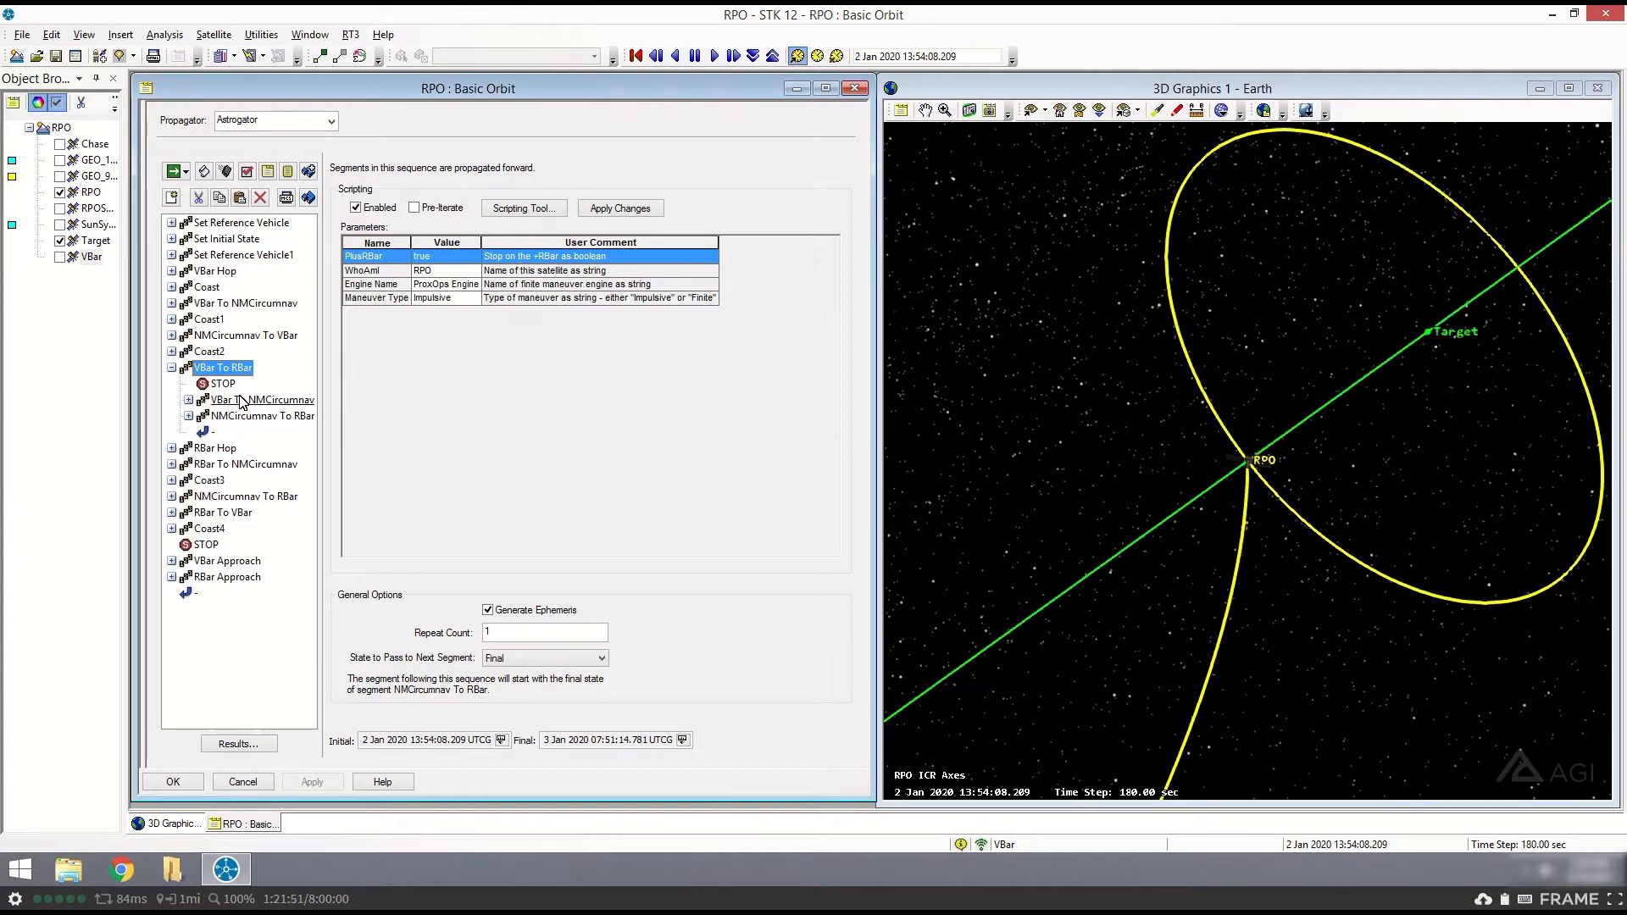
click(172, 368)
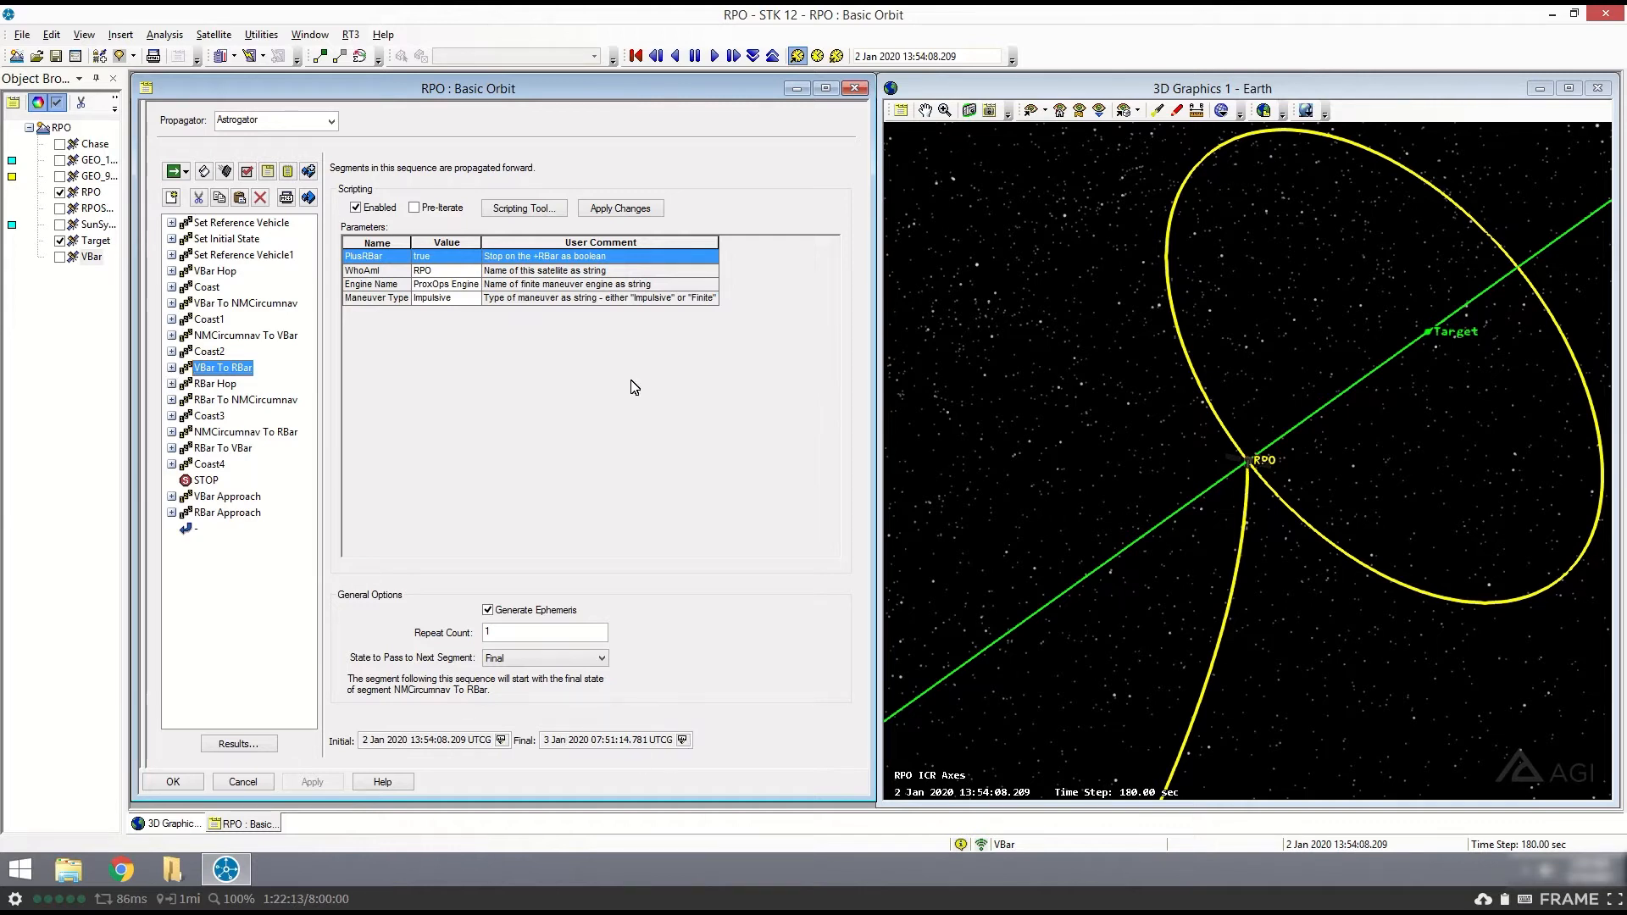
- Set the animation time to the final time of VBar To RBar and inspect RPO's path relative to Target in 3D
click(683, 740)
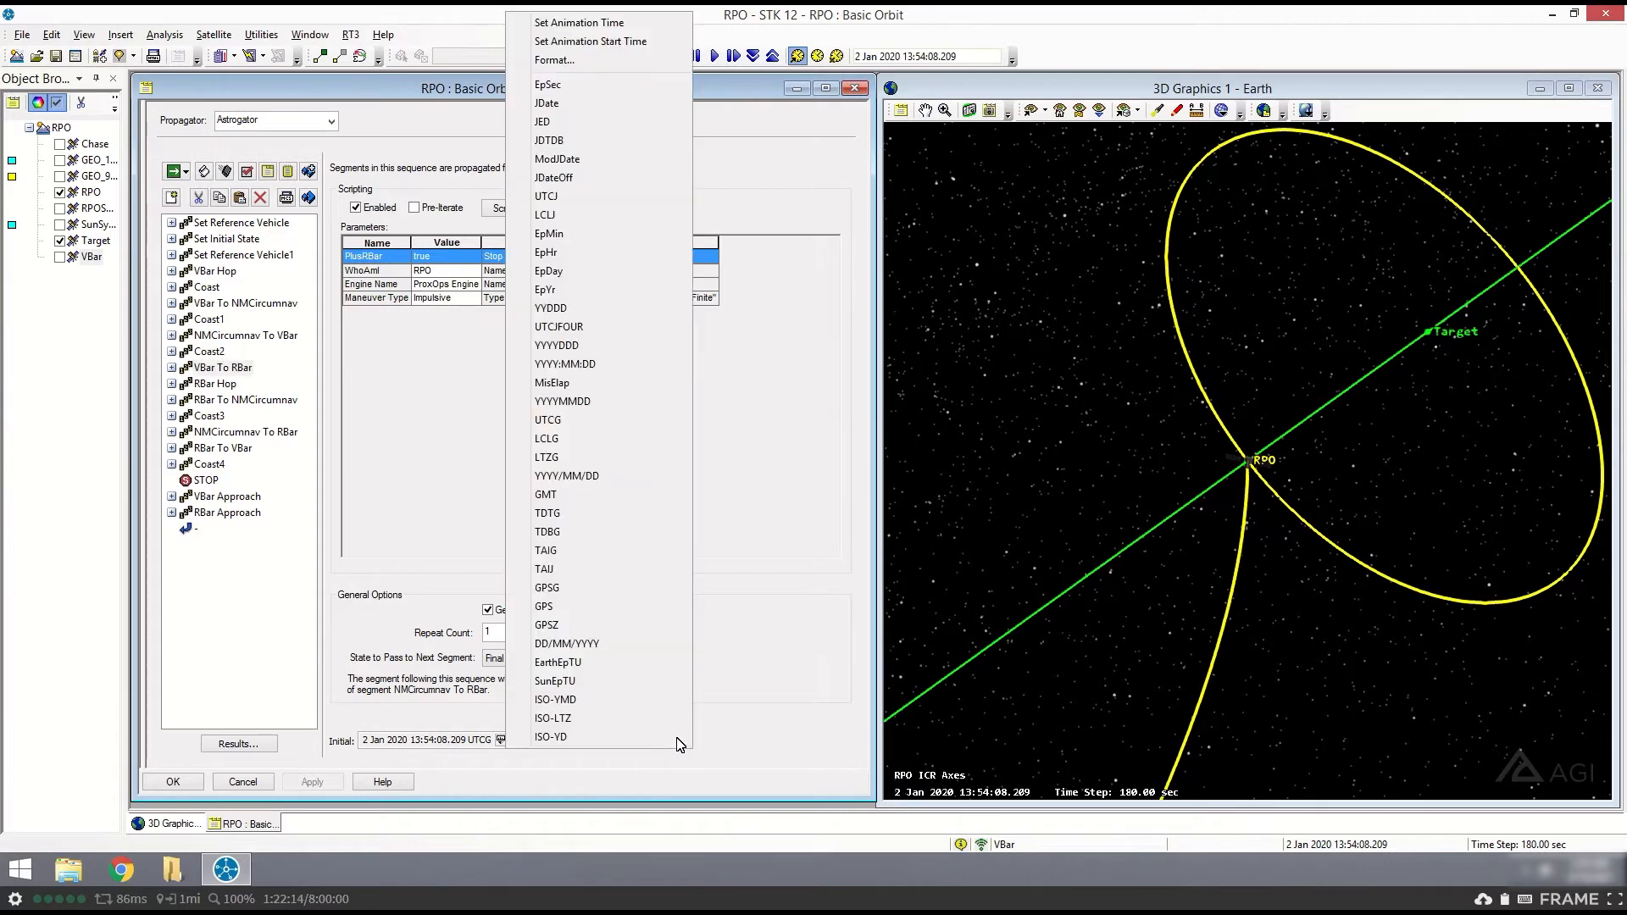
click(556, 26)
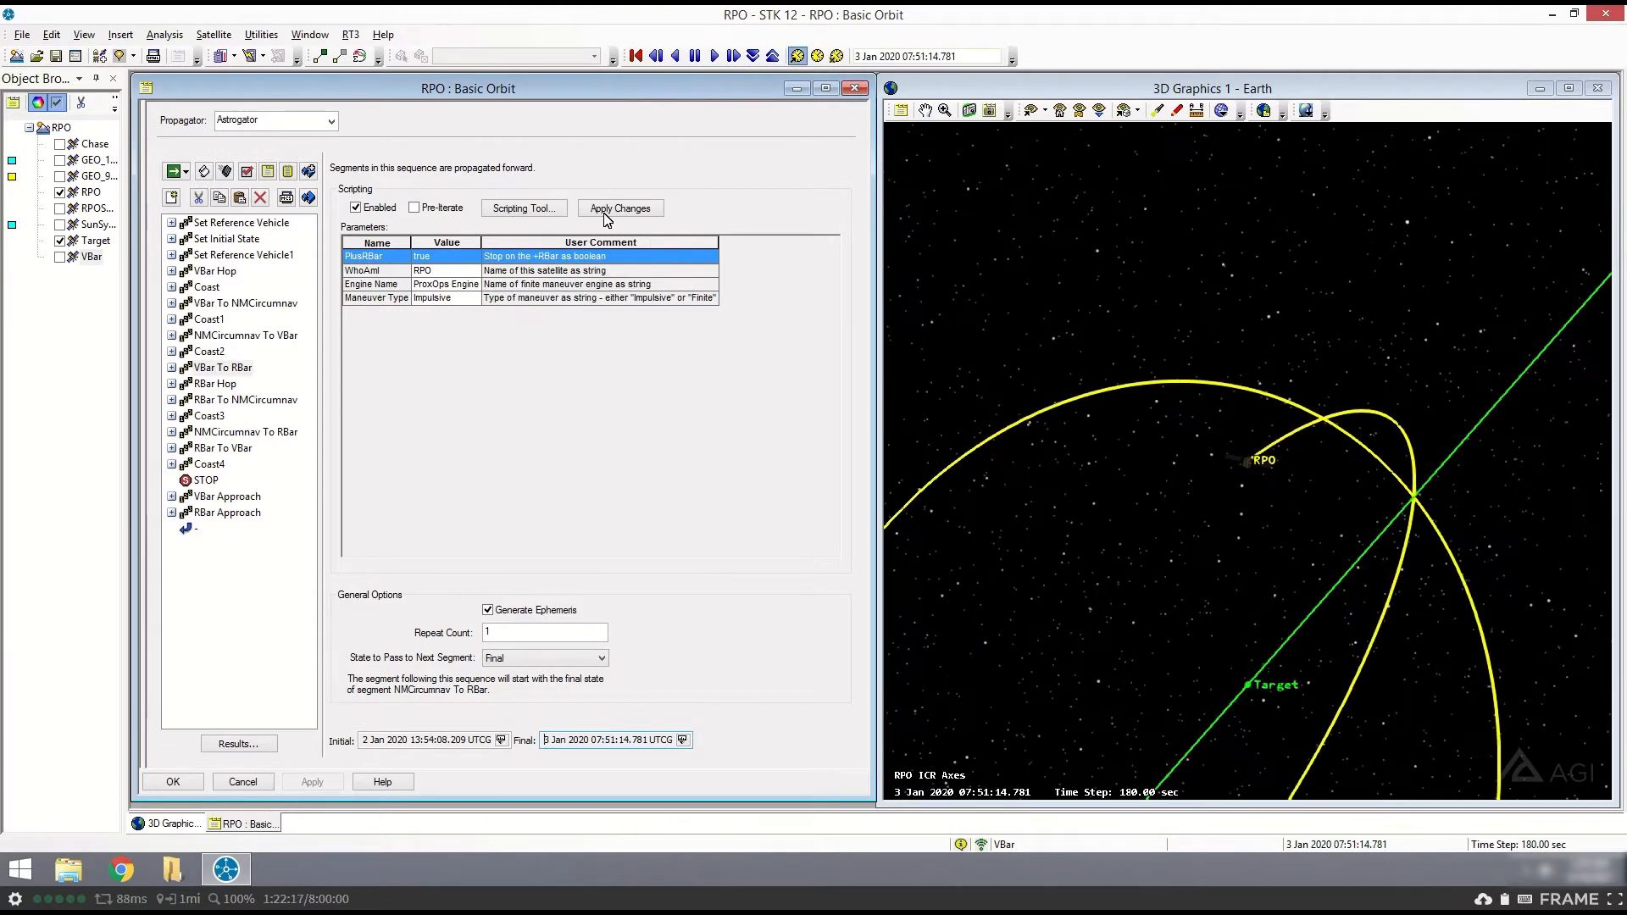
drag(1232, 670, 1271, 564)
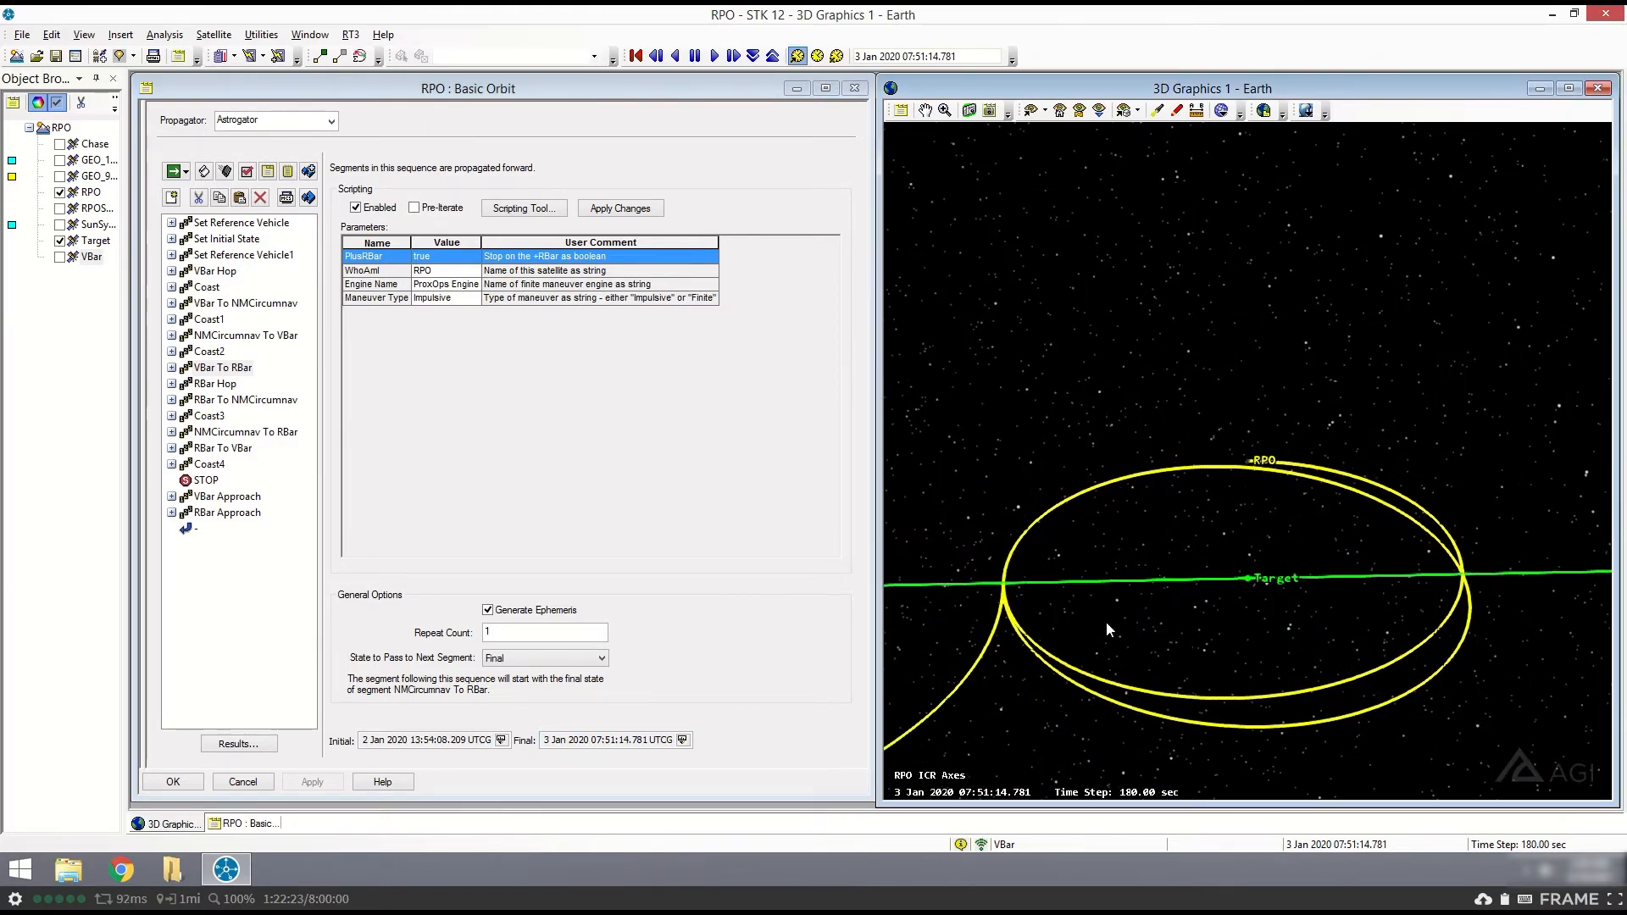
drag(1063, 658, 1089, 646)
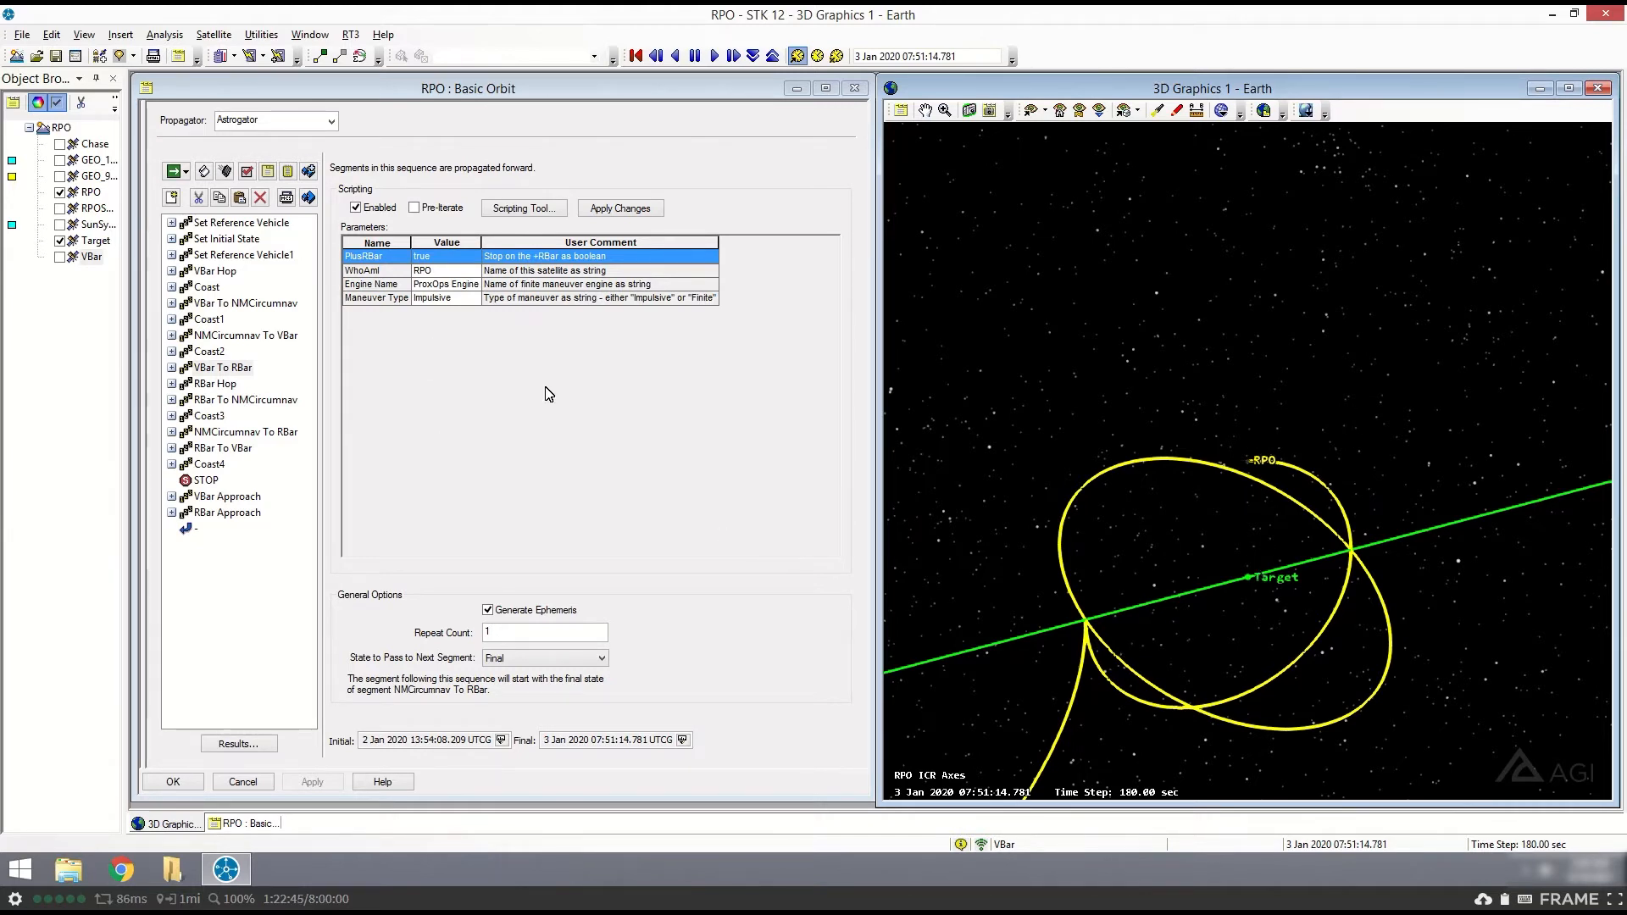
- Review the RBar Hop sequence's parameters and its nested StartManeuver segment, and collapse the sequence
click(216, 383)
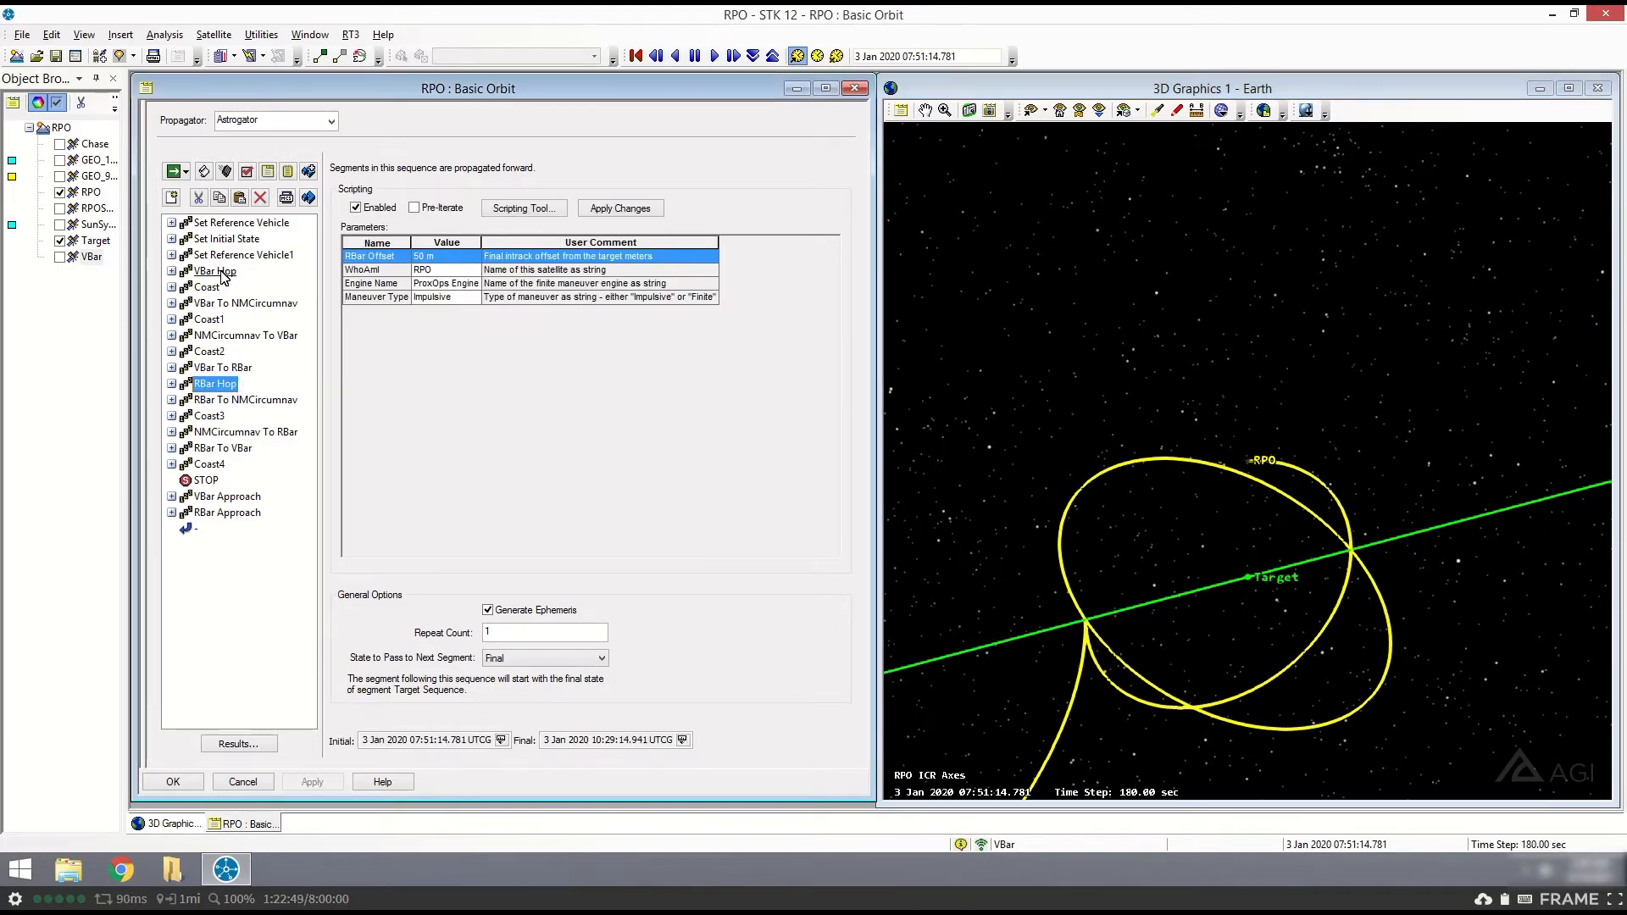
drag(1241, 585, 1009, 567)
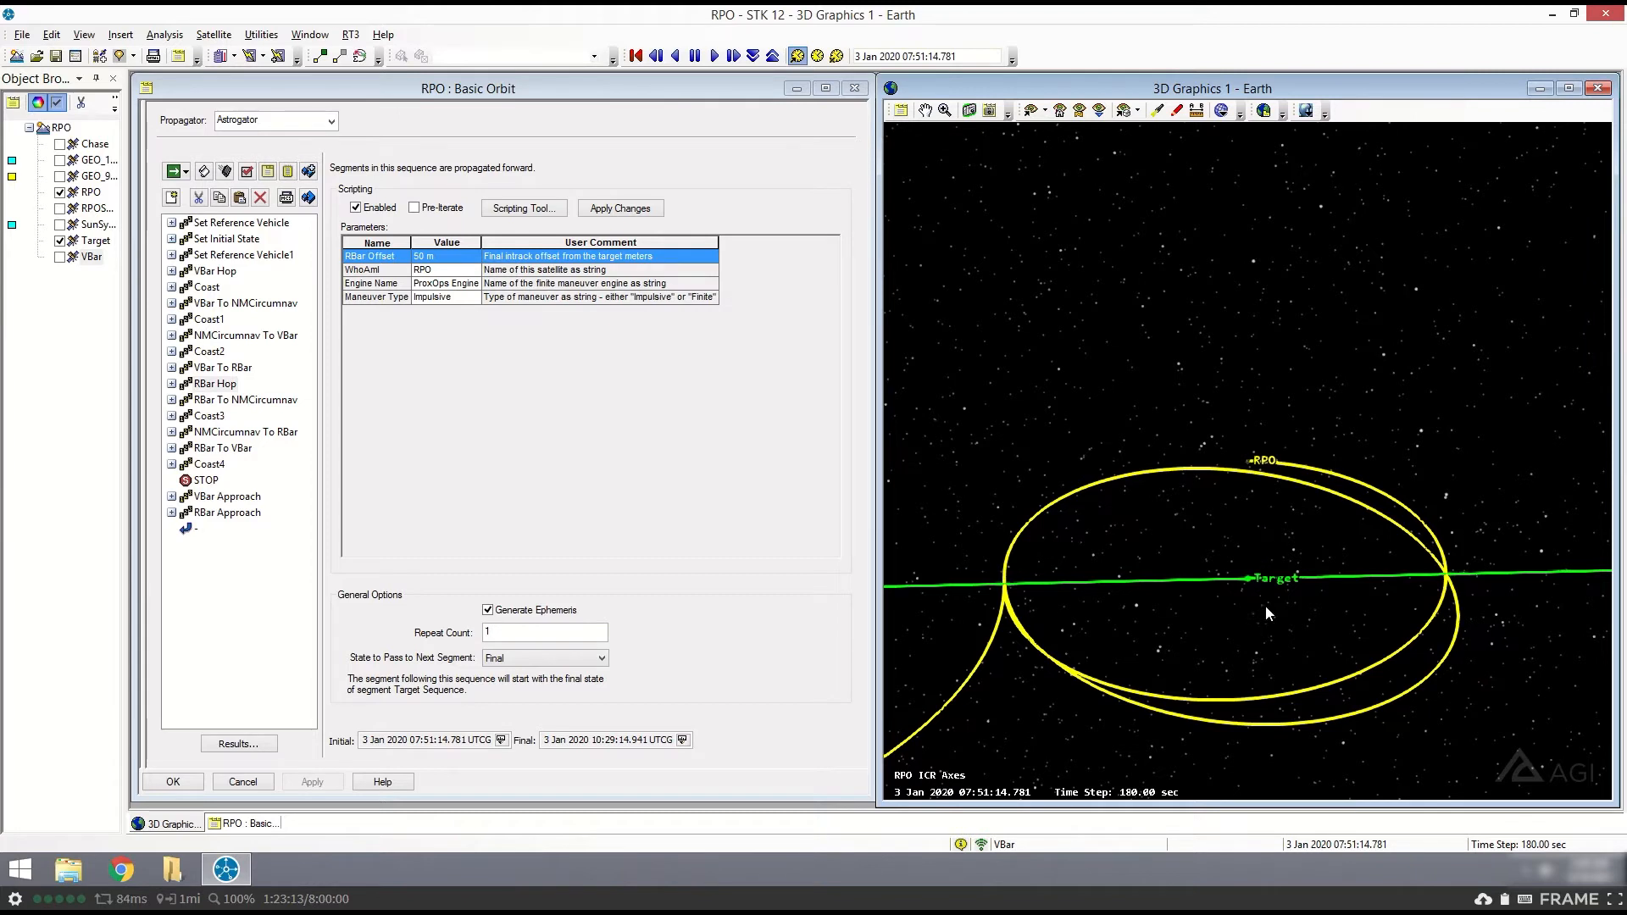
click(172, 385)
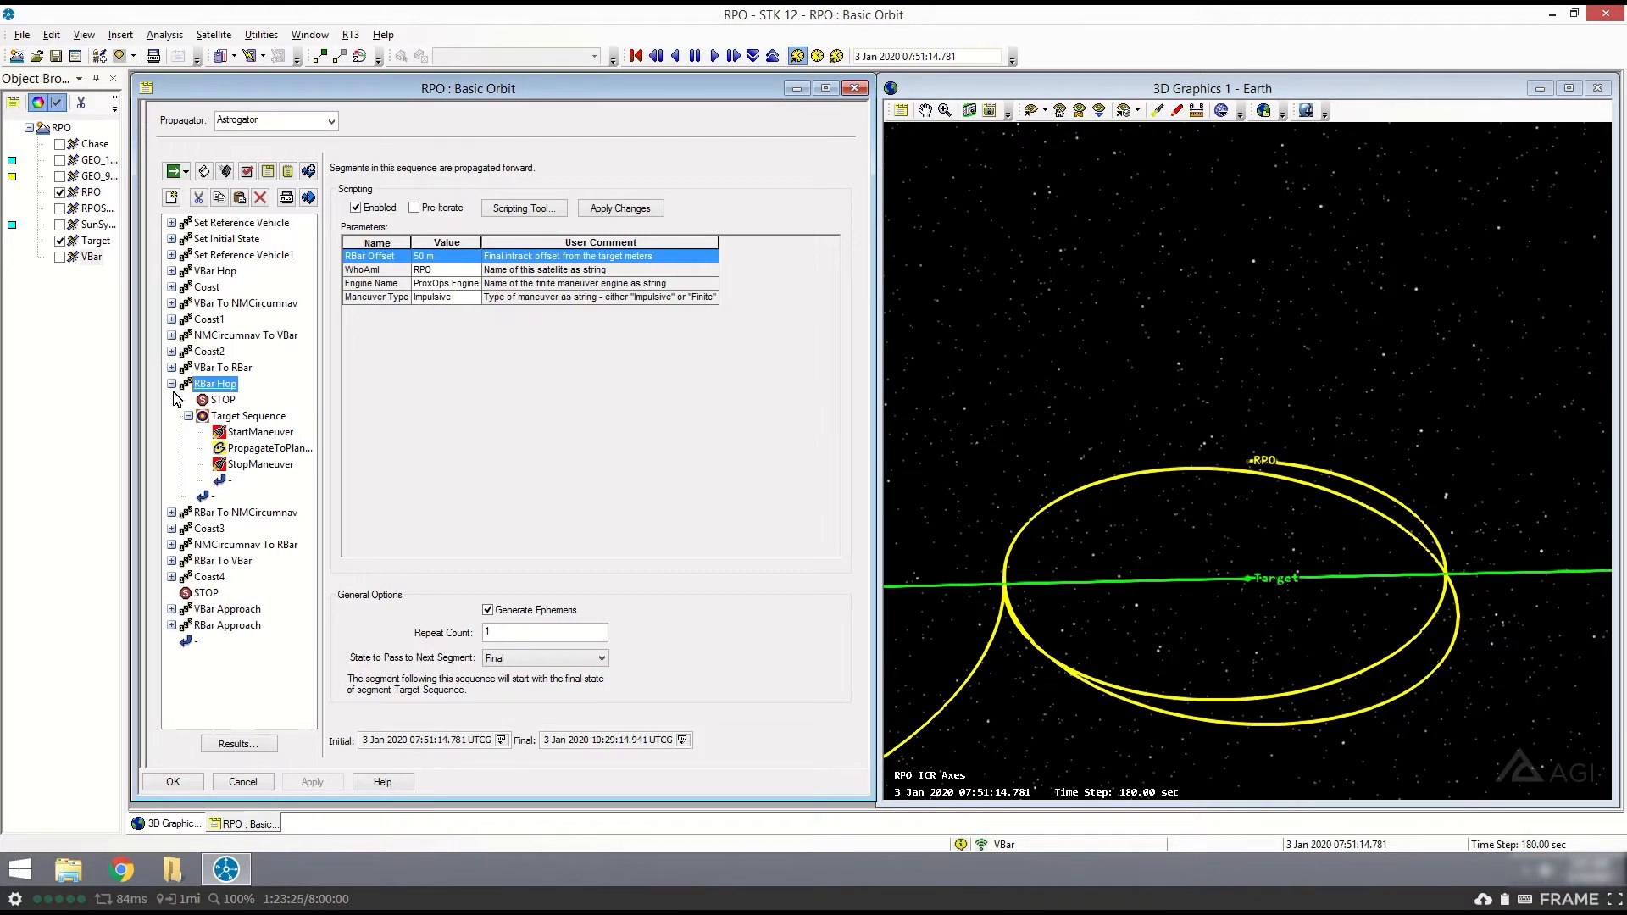
click(266, 433)
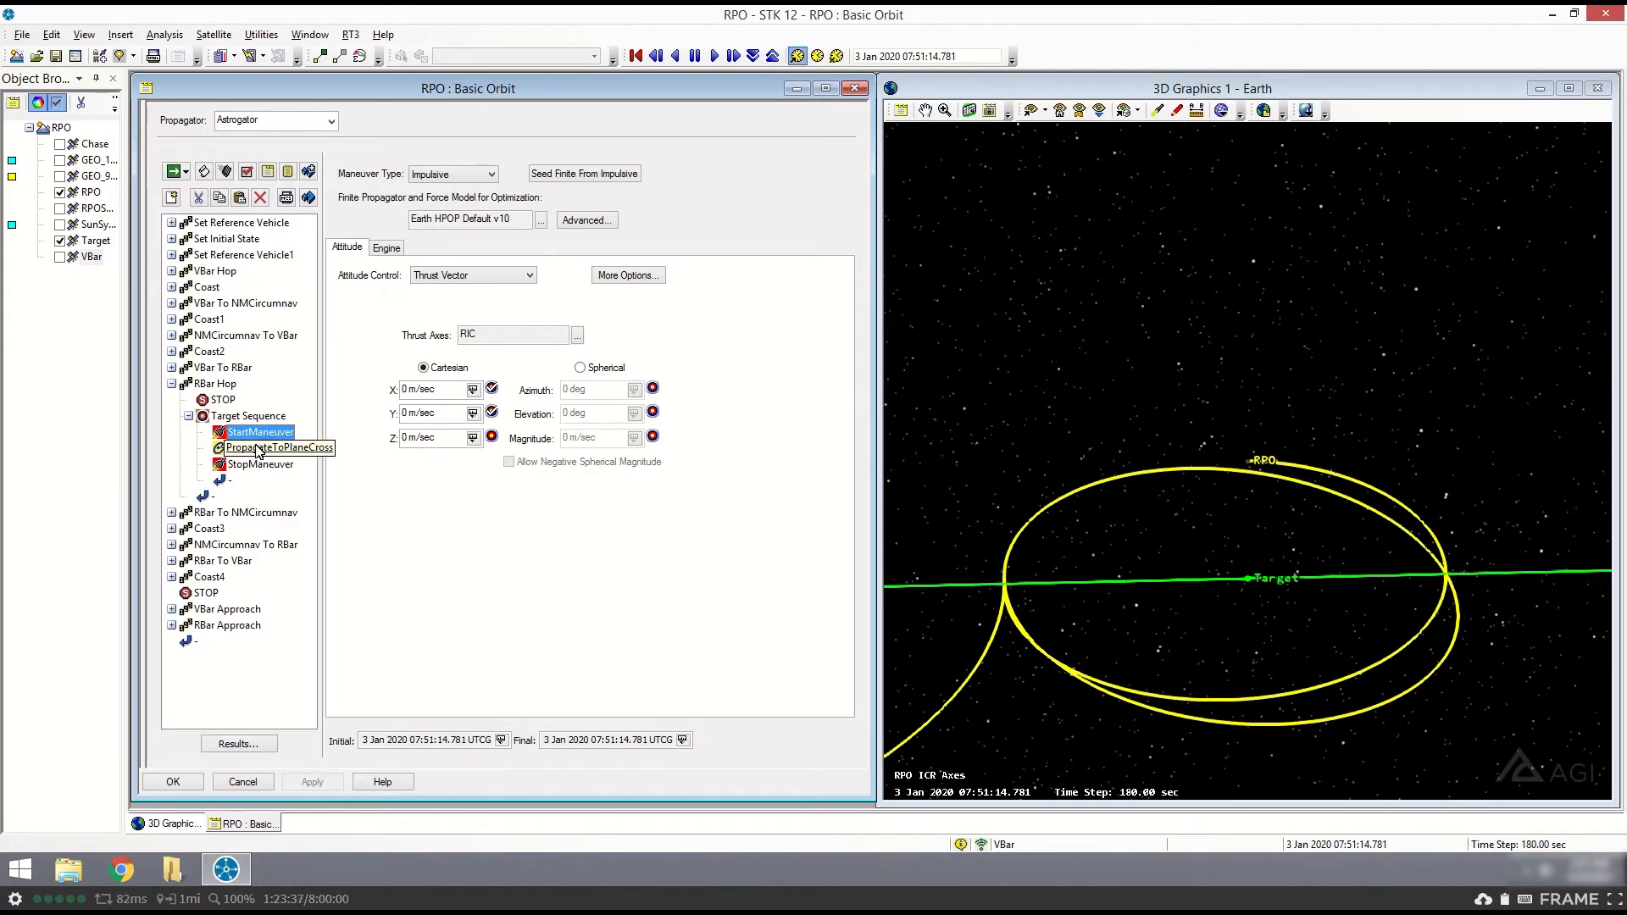
click(171, 384)
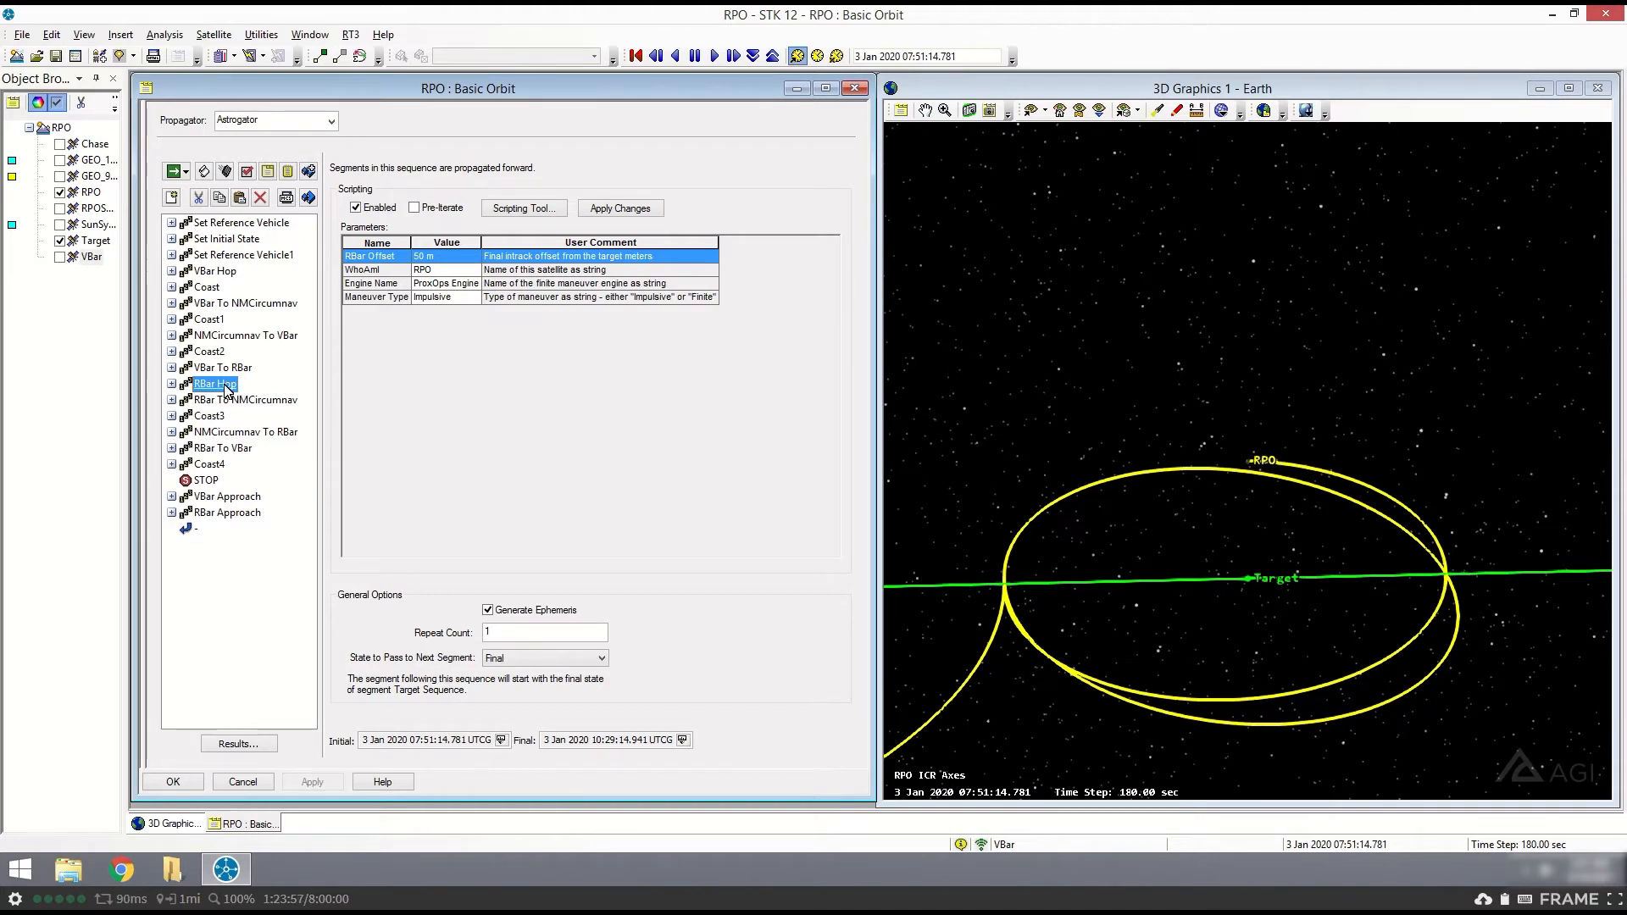
- Set the animation time to the final time of RBar Hop and inspect the hop toward Target in the 3D view
click(682, 740)
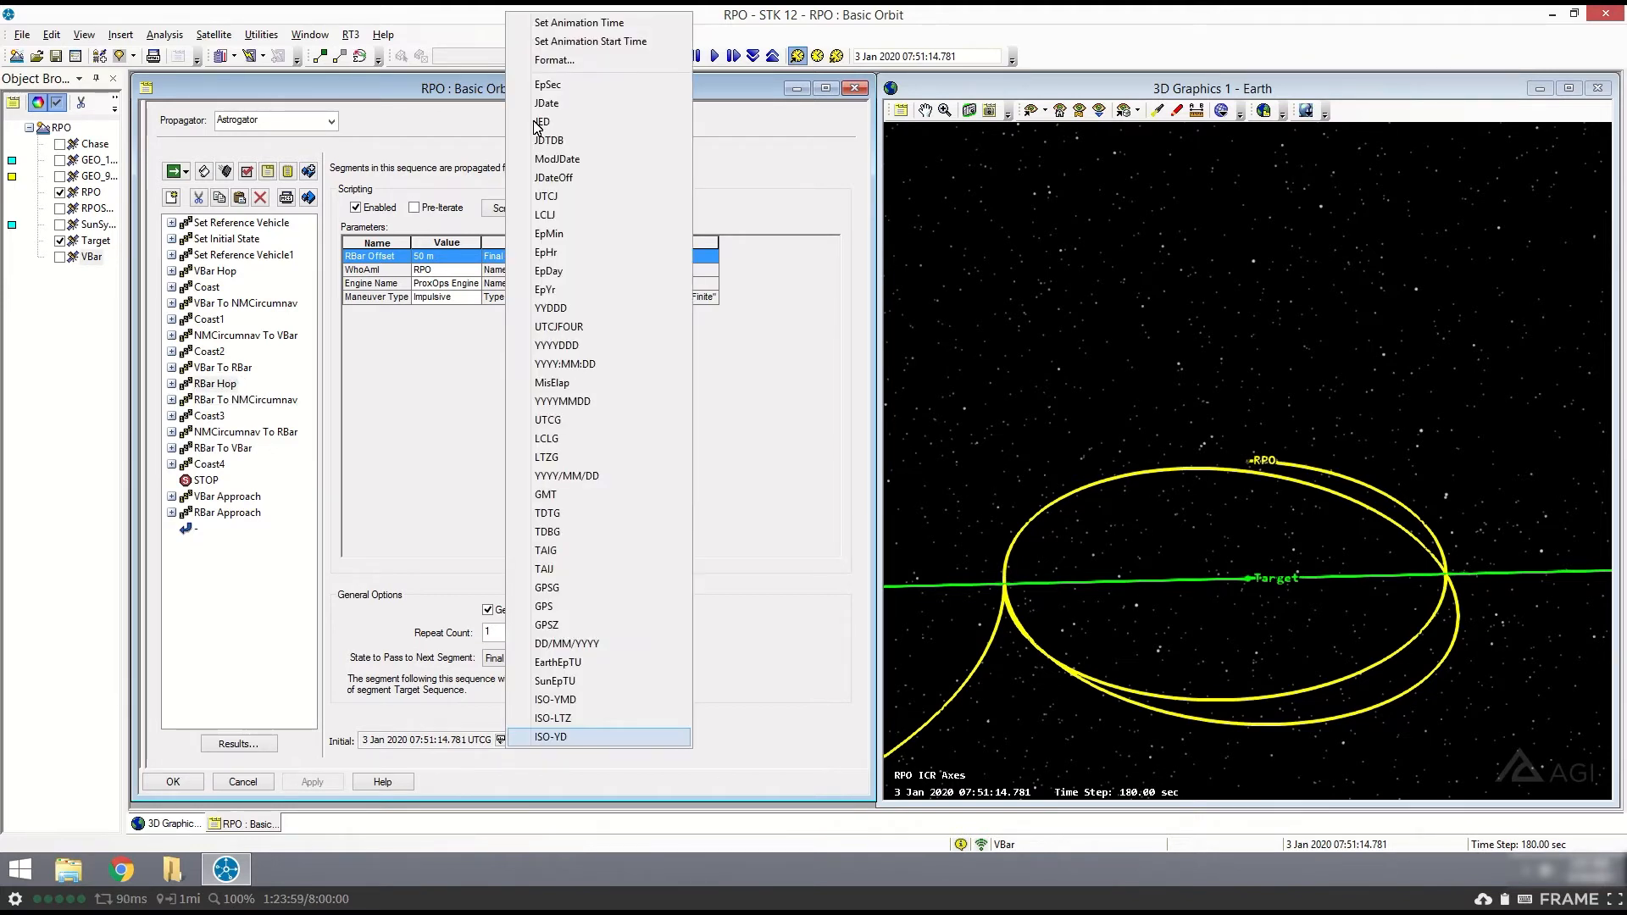
click(577, 22)
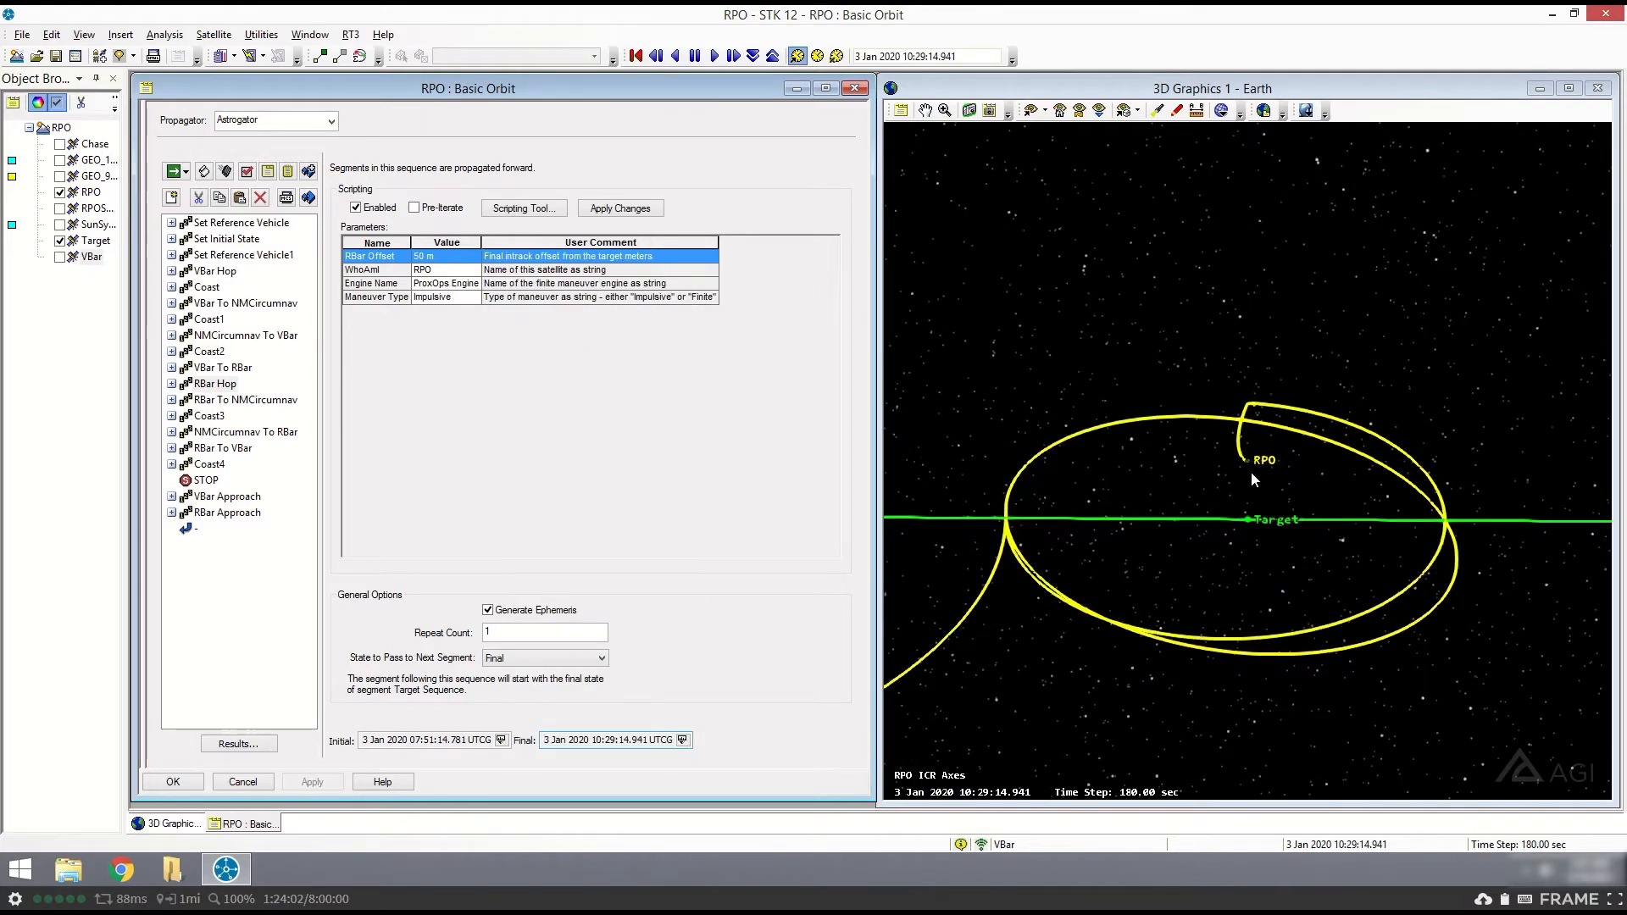
drag(1251, 472, 1326, 487)
drag(1263, 534, 1151, 441)
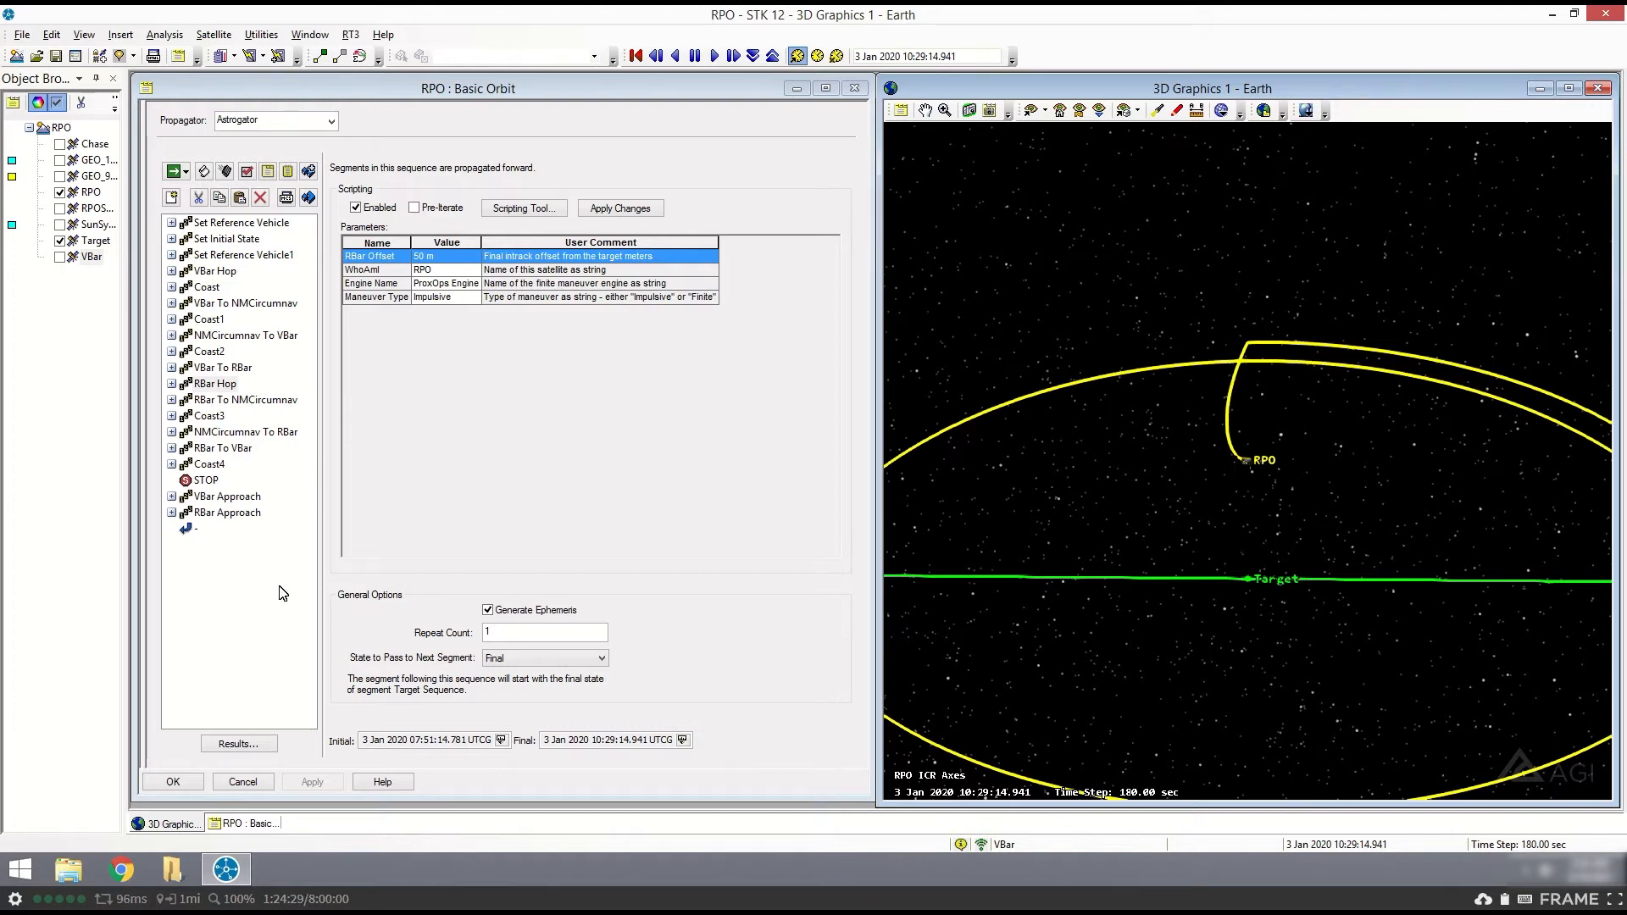
- Review the RBar To NMCircumnav sequence's CrossTrack parameter and nested segments, view the trajectory from another angle, and collapse the sequence
click(214, 403)
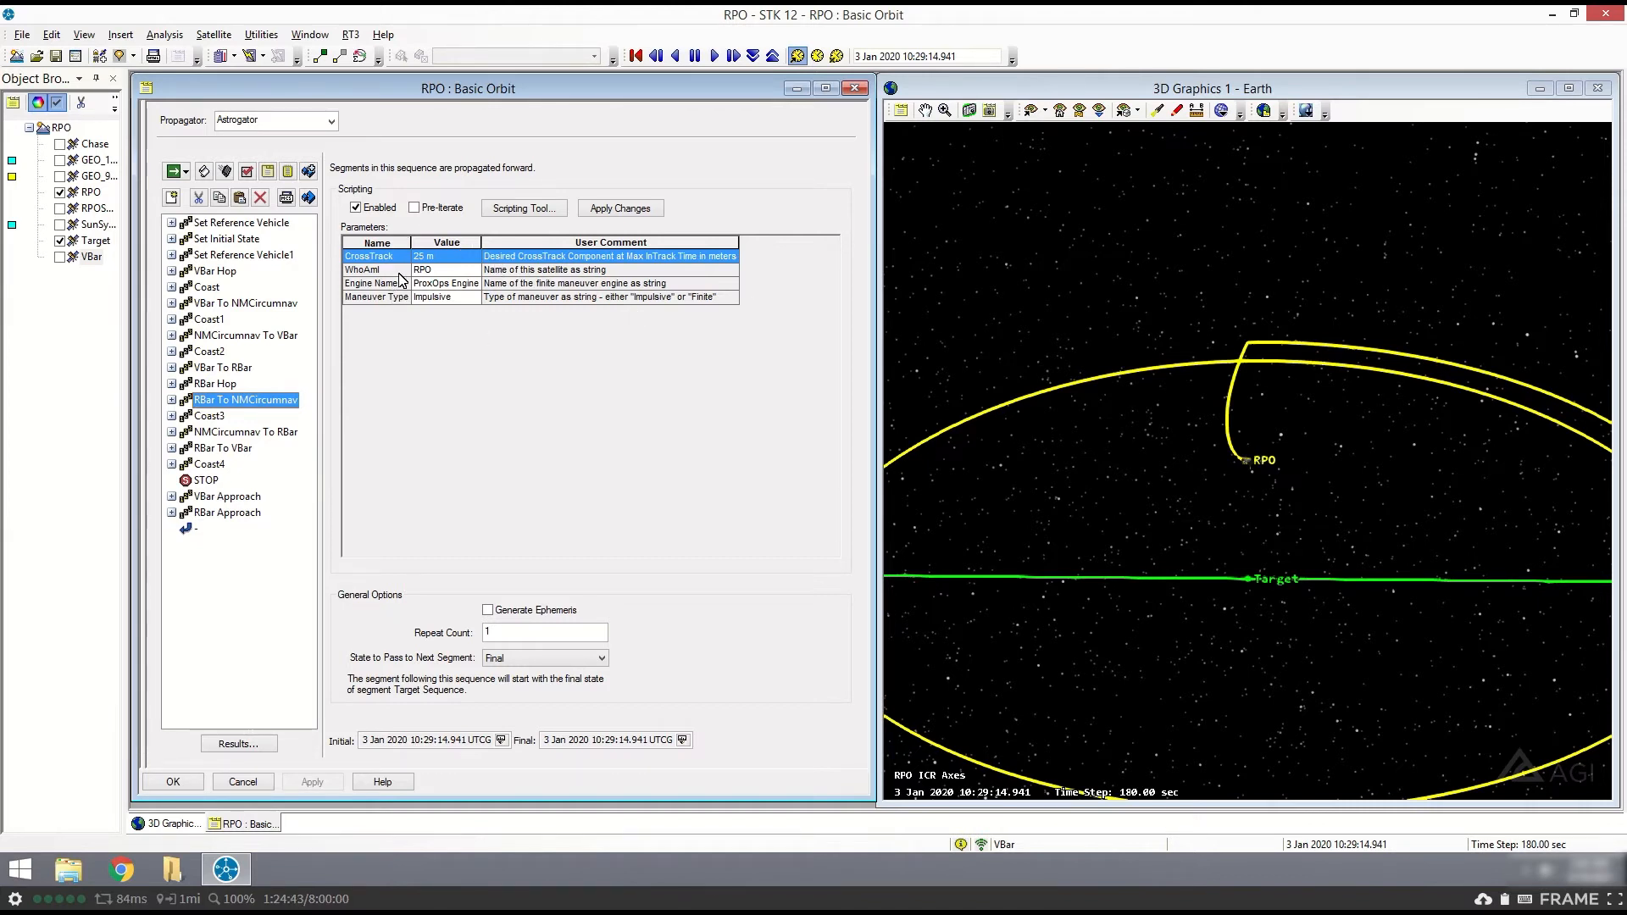
click(430, 257)
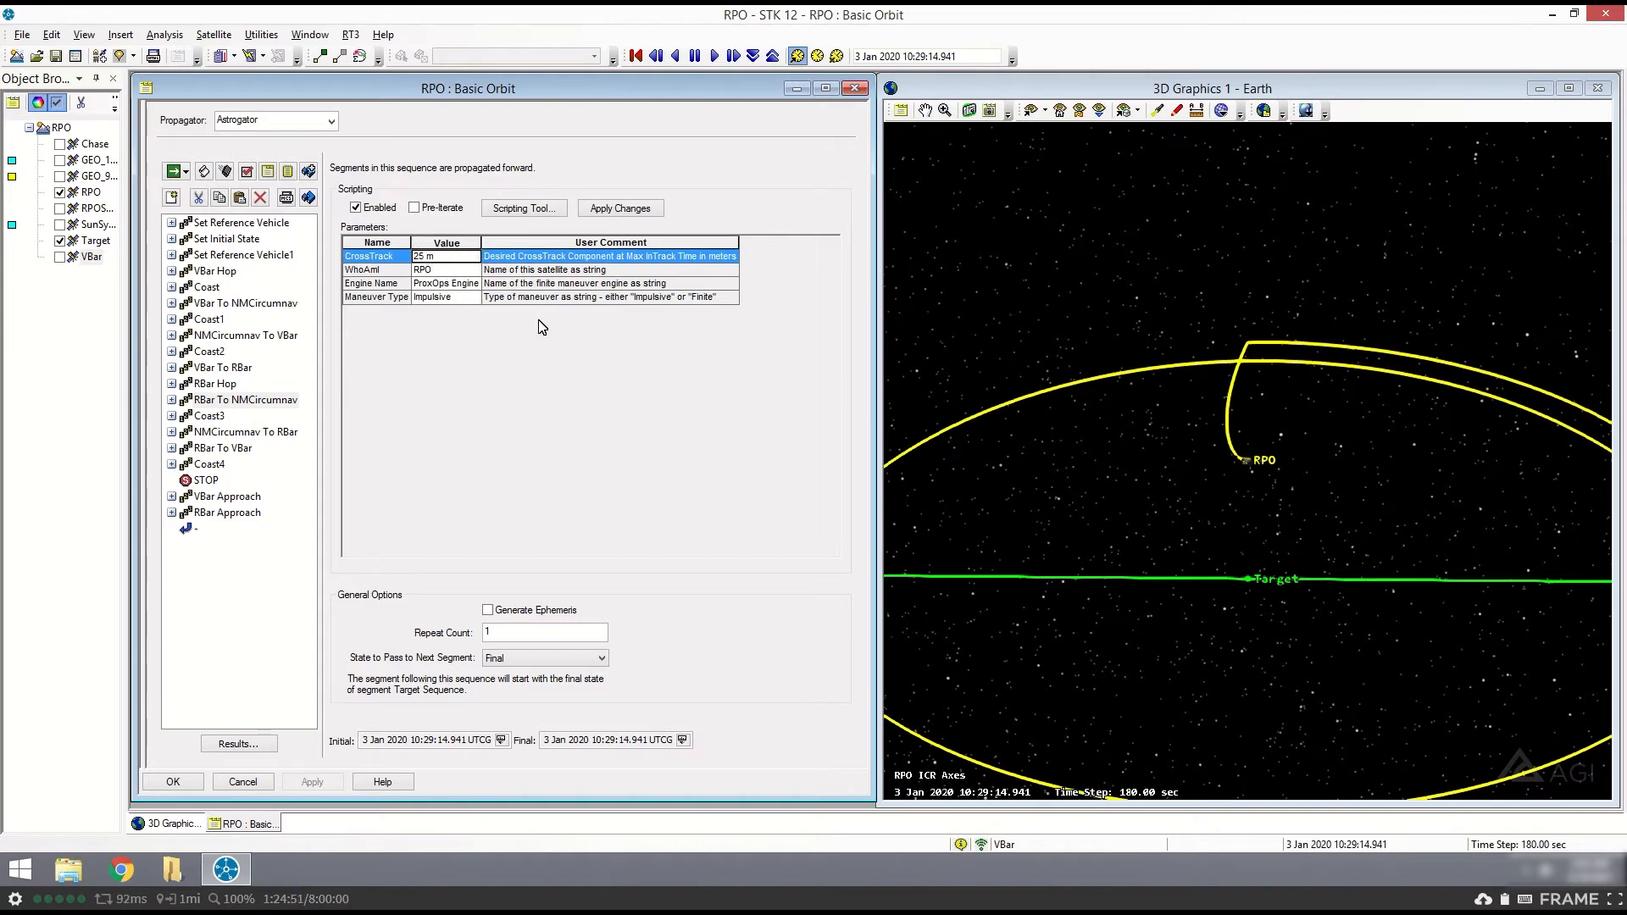
drag(1239, 515, 1126, 563)
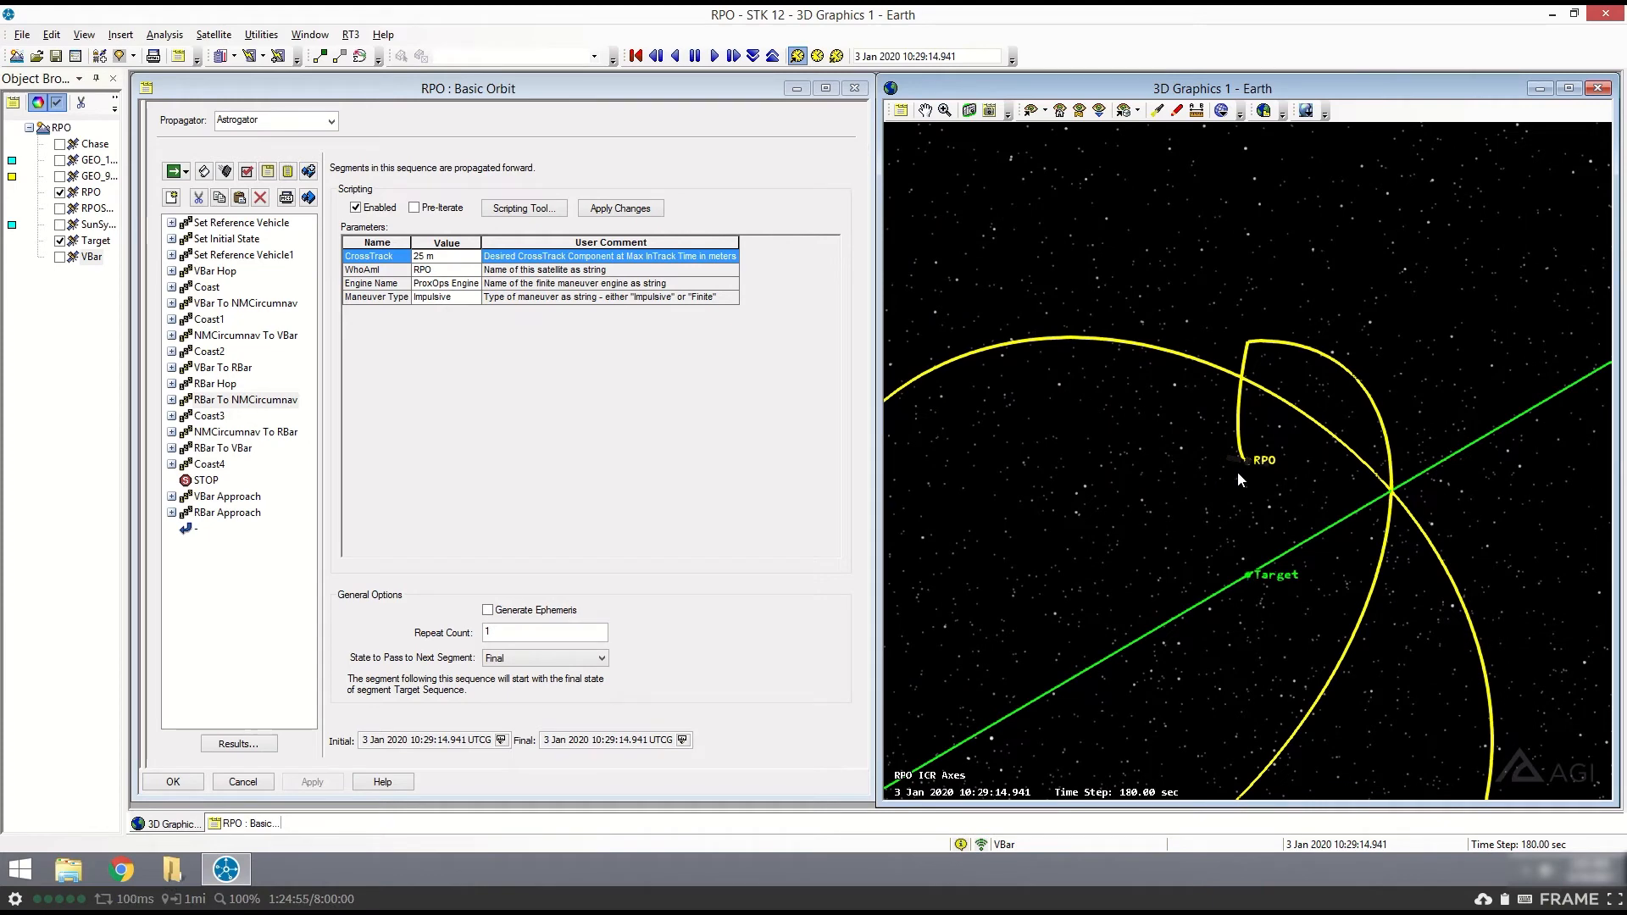
mouse_move(1187, 669)
mouse_down()
mouse_move(1141, 668)
mouse_move(1163, 669)
mouse_up()
click(168, 404)
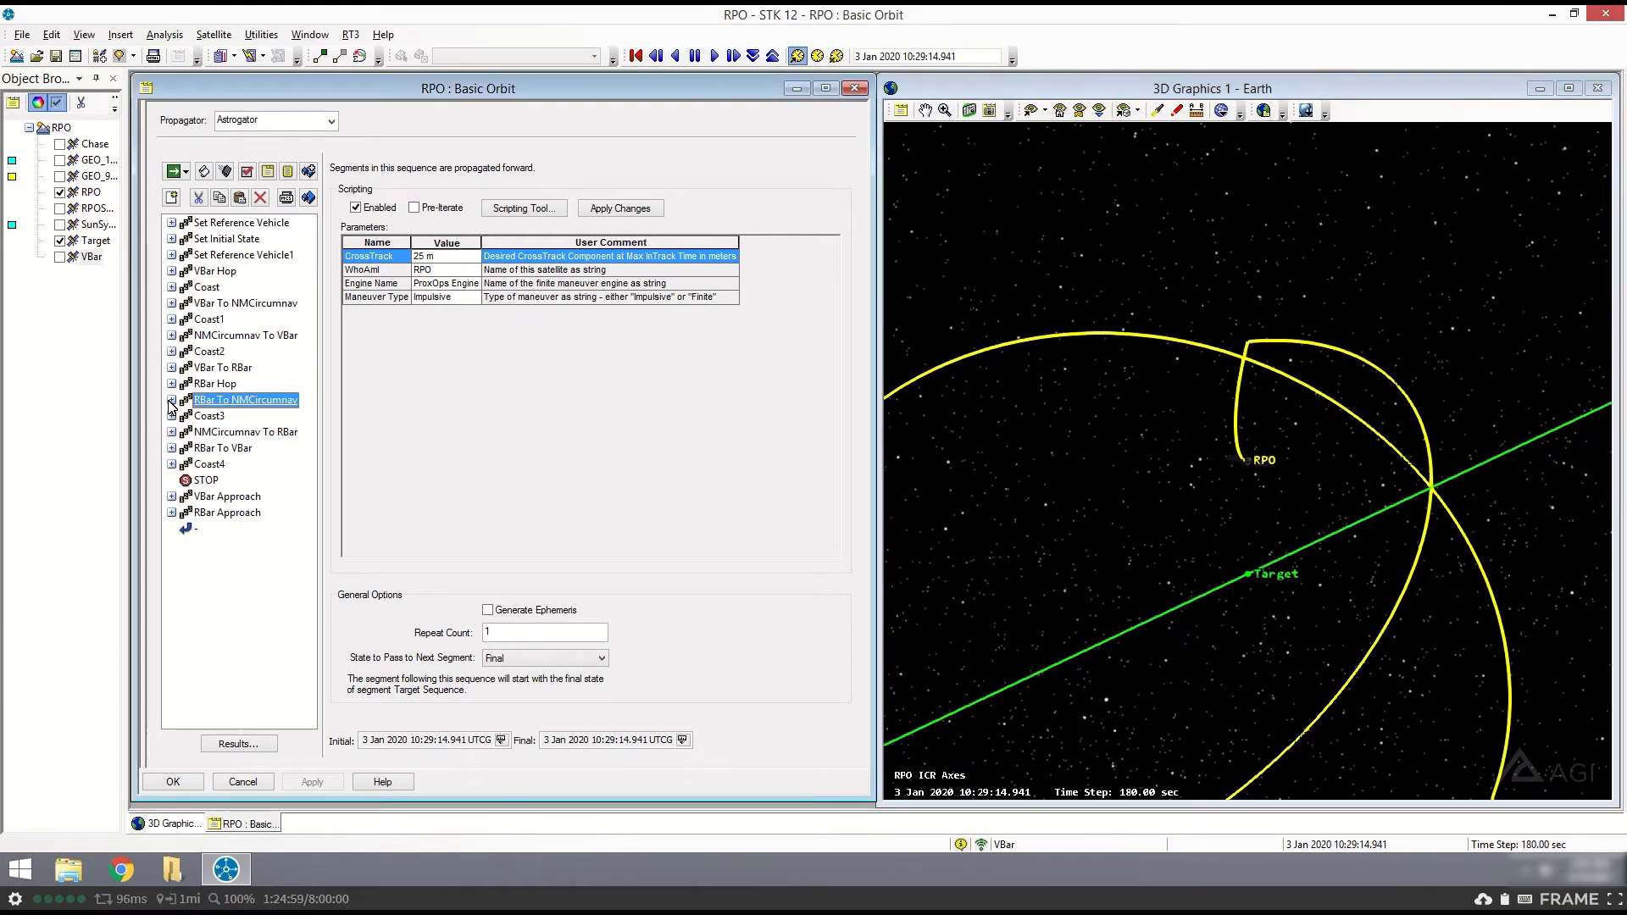
click(170, 401)
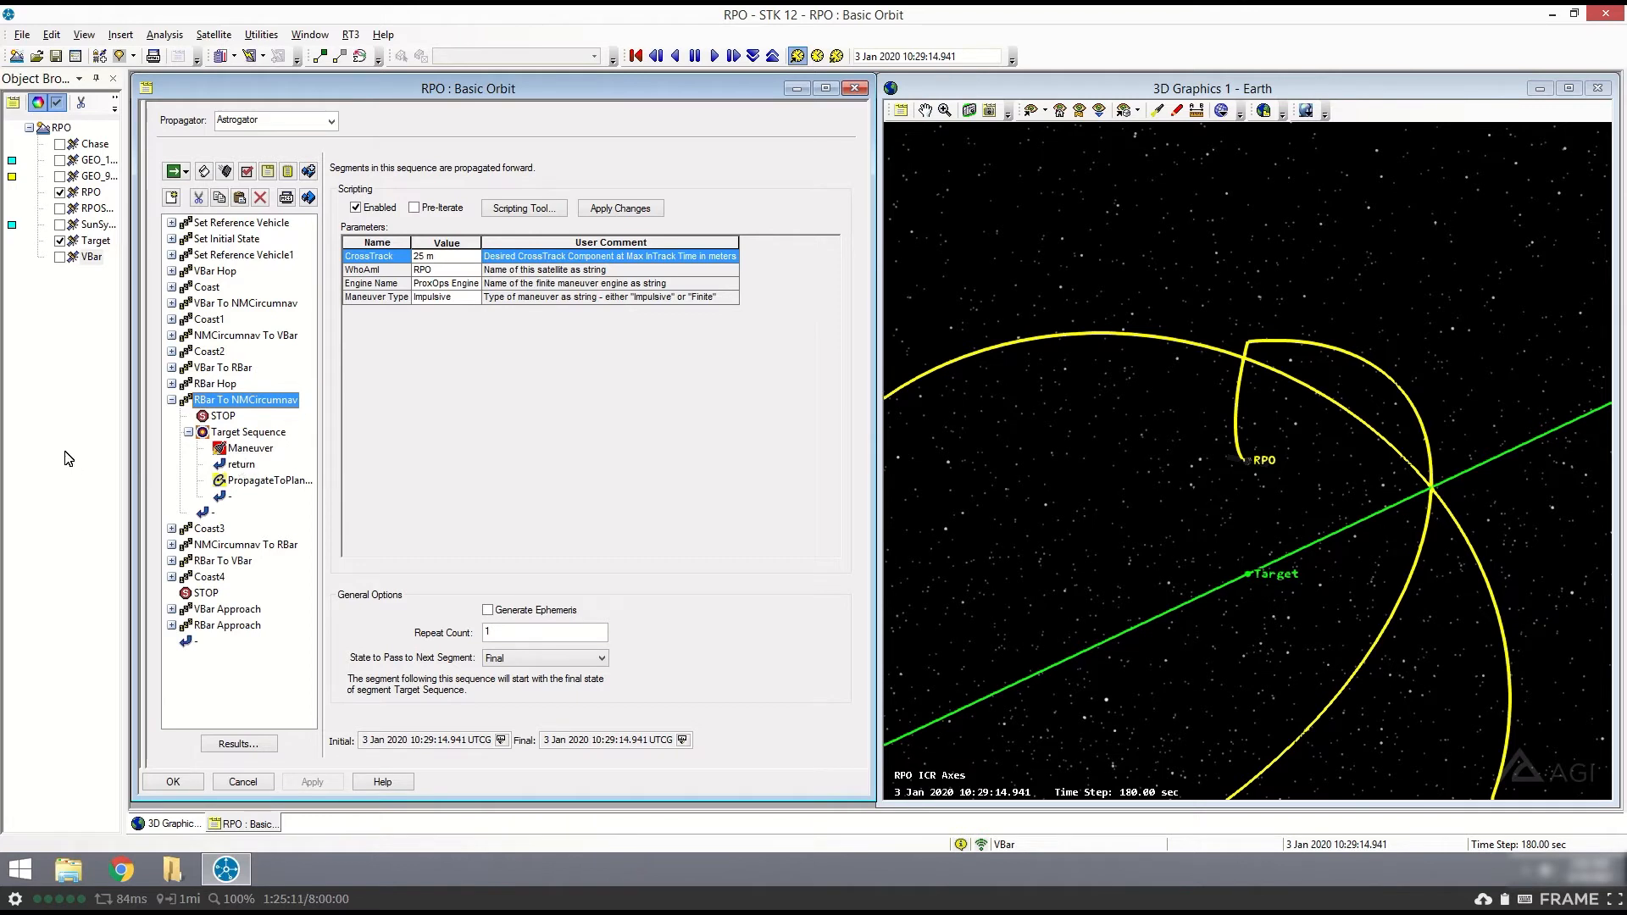
click(172, 400)
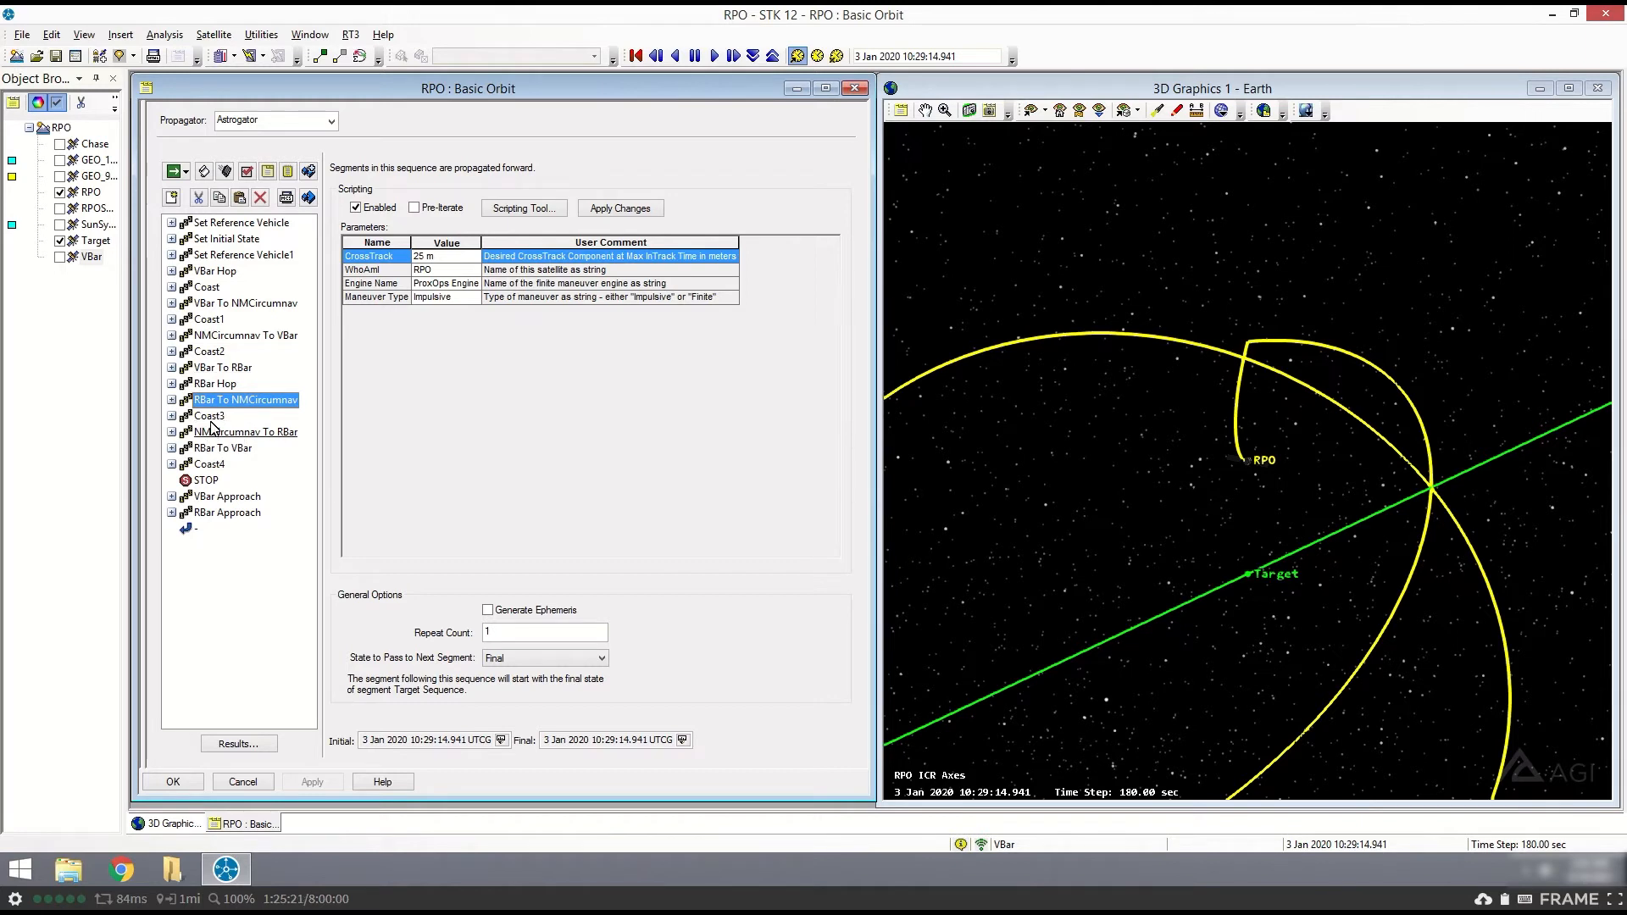
- Set the animation time to the final time of Coast3 and inspect RPO's out-of-plane motion relative to Target in 3D
click(210, 416)
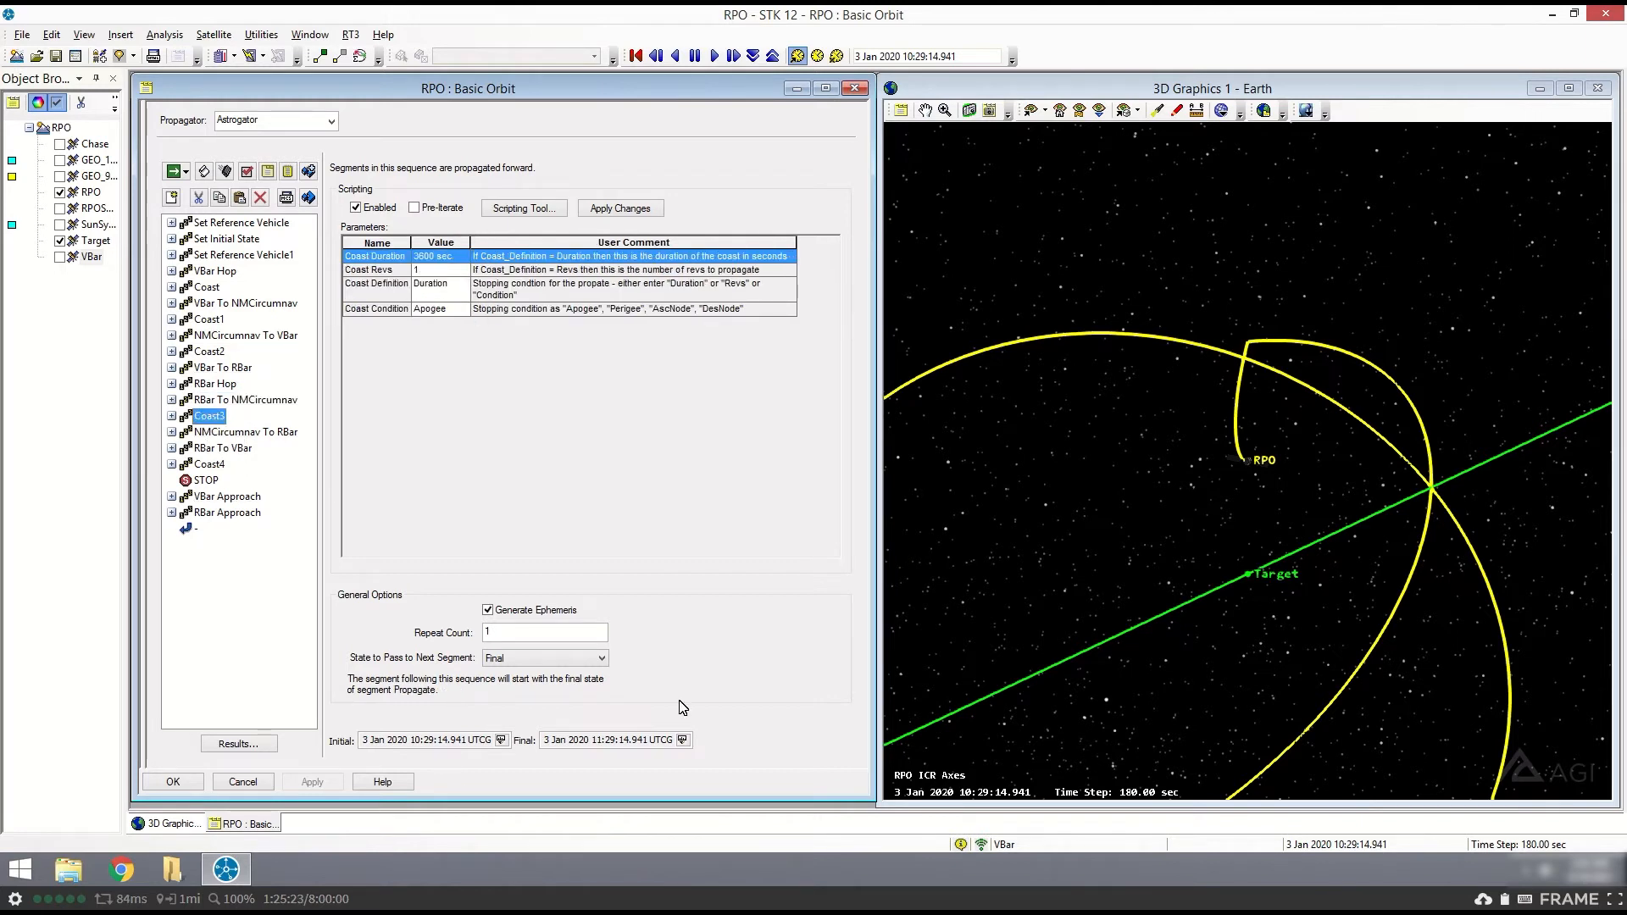
click(682, 740)
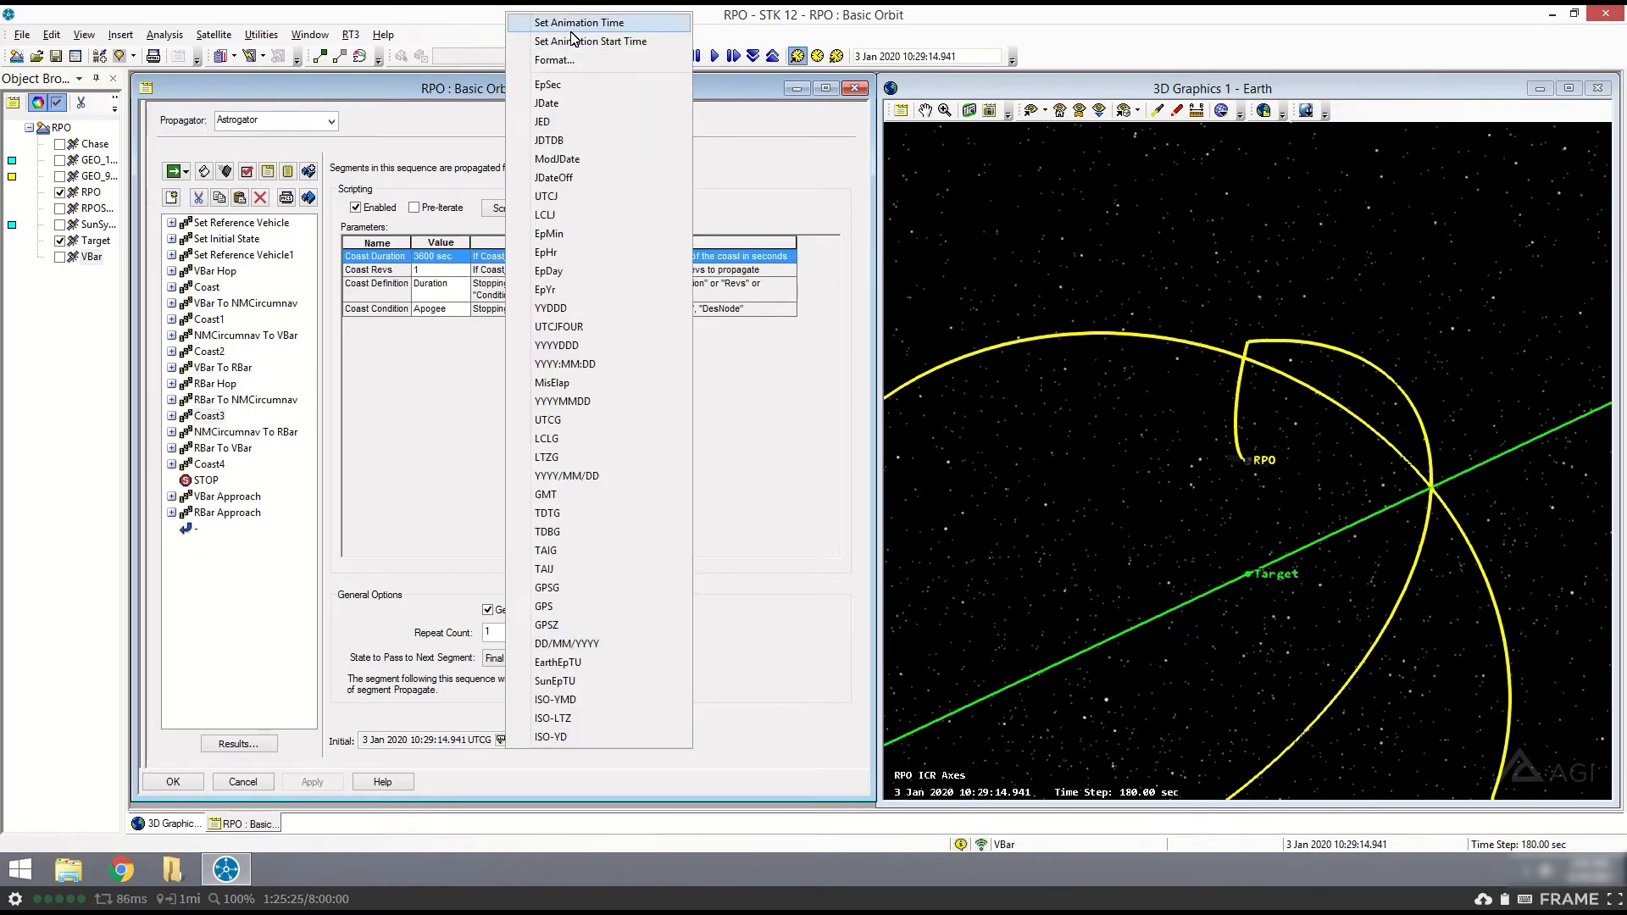
click(573, 25)
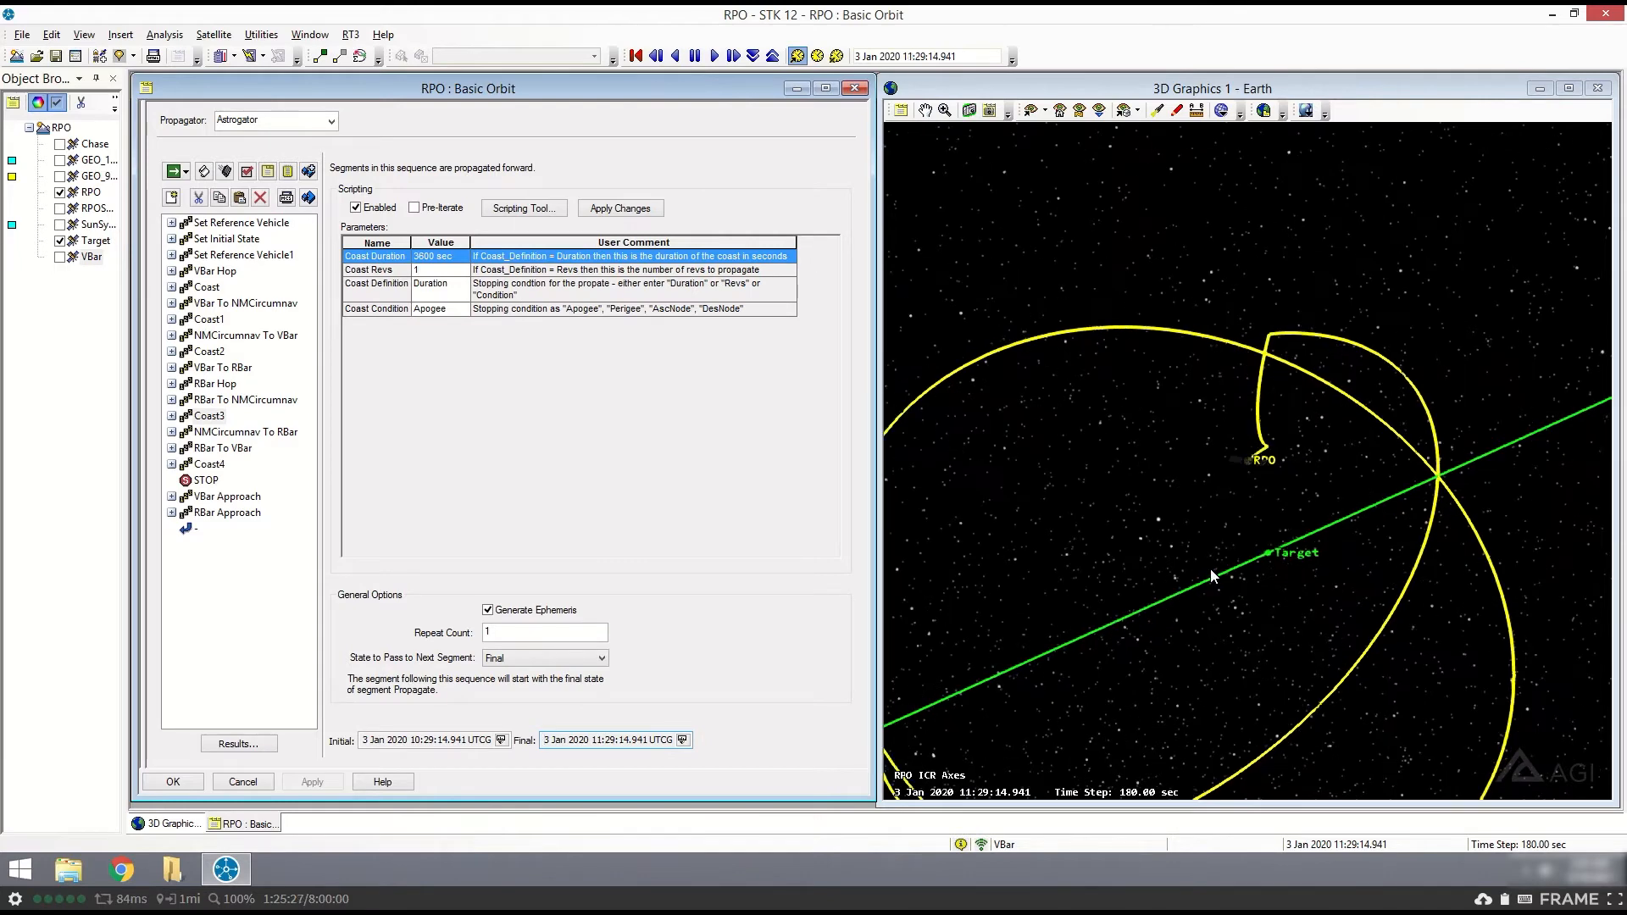
drag(1213, 576, 1344, 475)
mouse_move(1297, 610)
mouse_down()
mouse_move(1325, 571)
mouse_move(1304, 606)
mouse_up()
drag(1279, 512, 1271, 352)
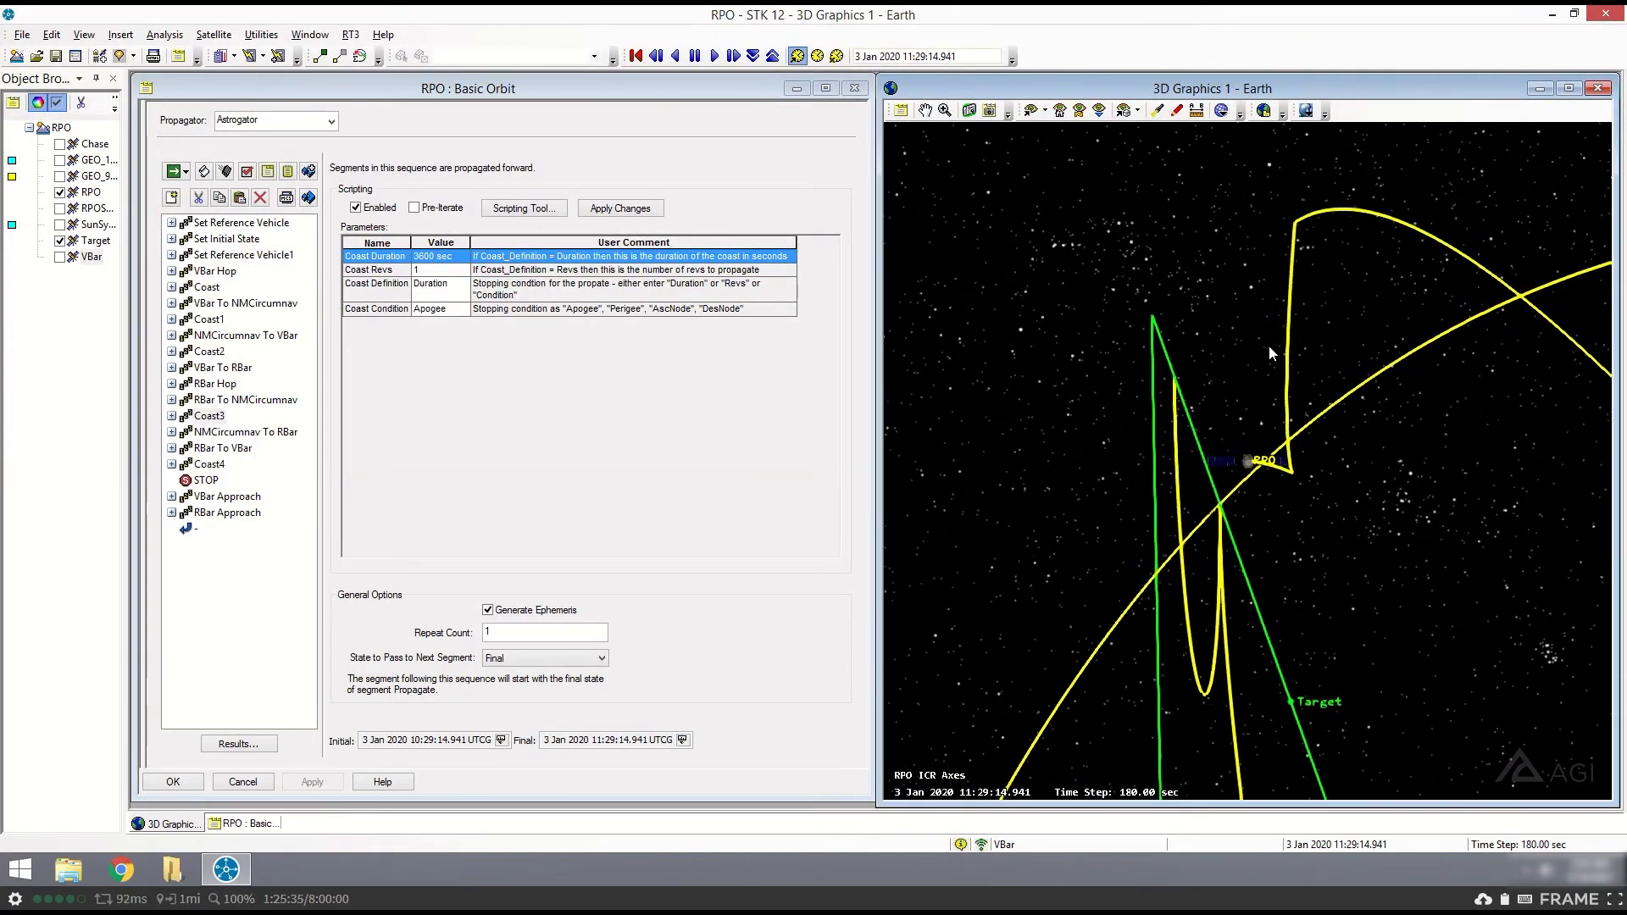
drag(1304, 482, 1301, 516)
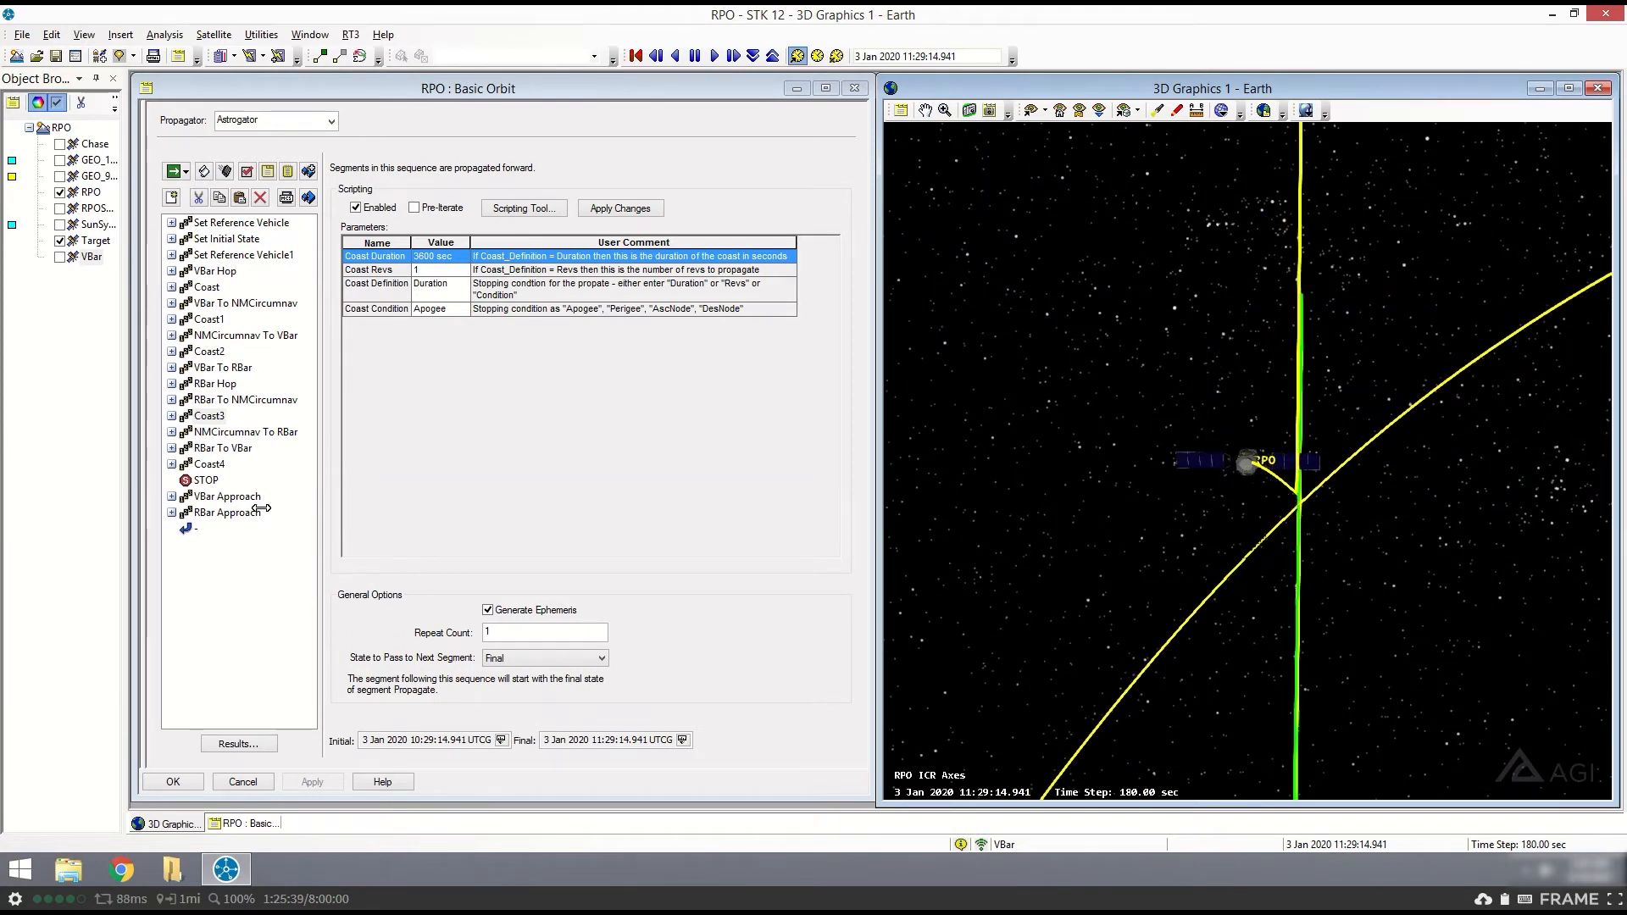
- Review the NMCircumnav To RBar sequence's parameters and its nested Maneuver segment, and collapse the sequence
click(254, 434)
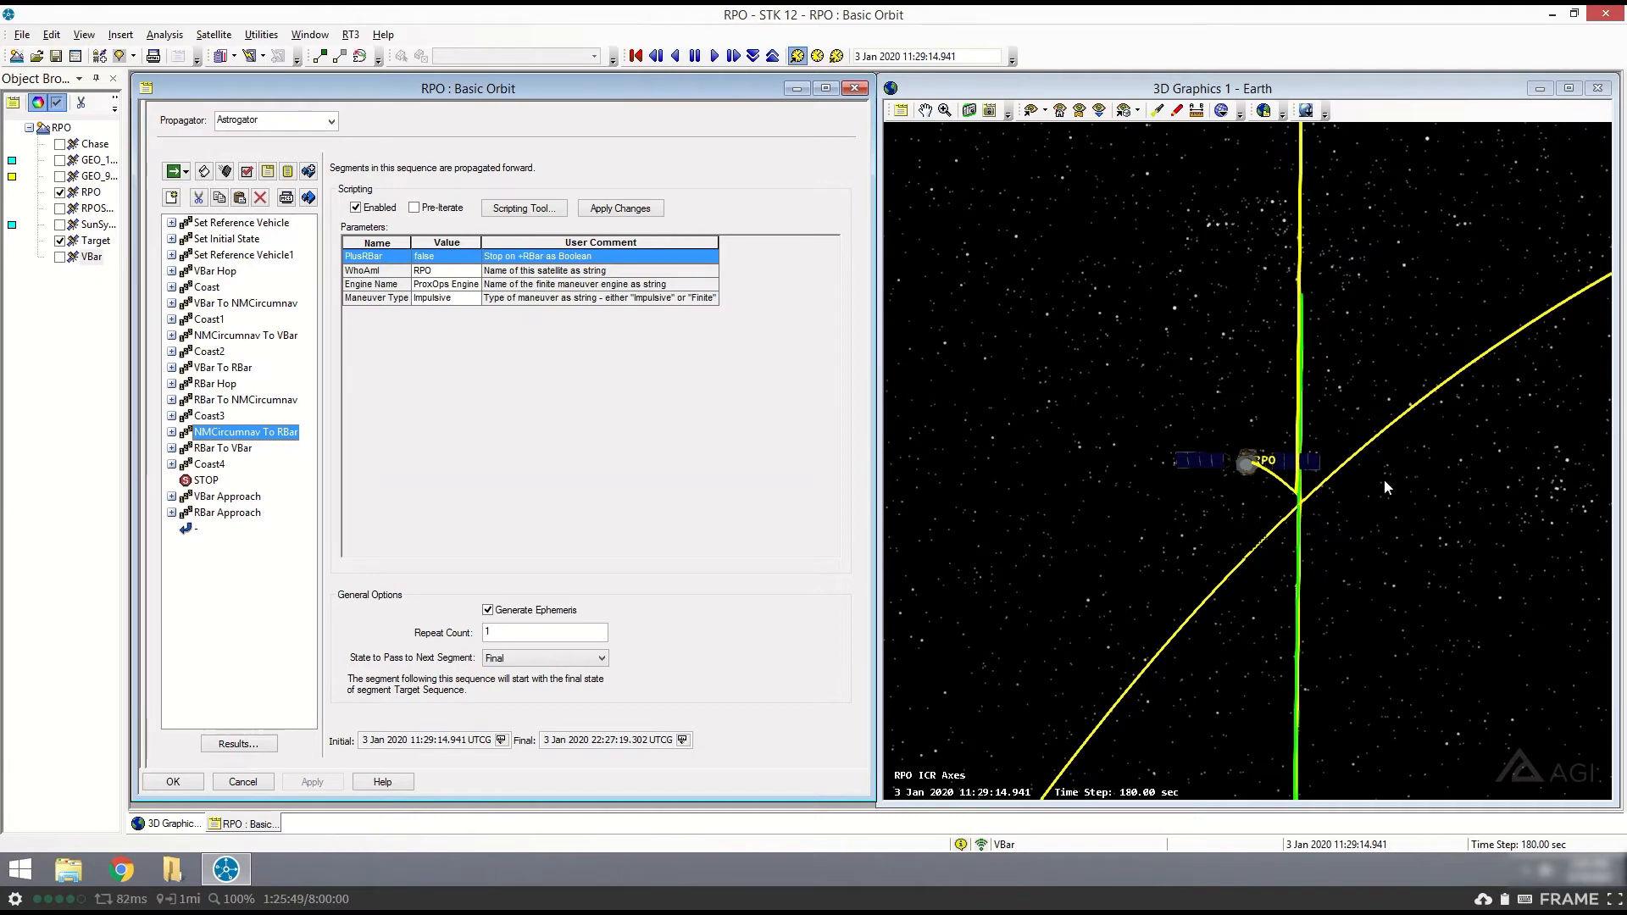
drag(1326, 518, 1303, 593)
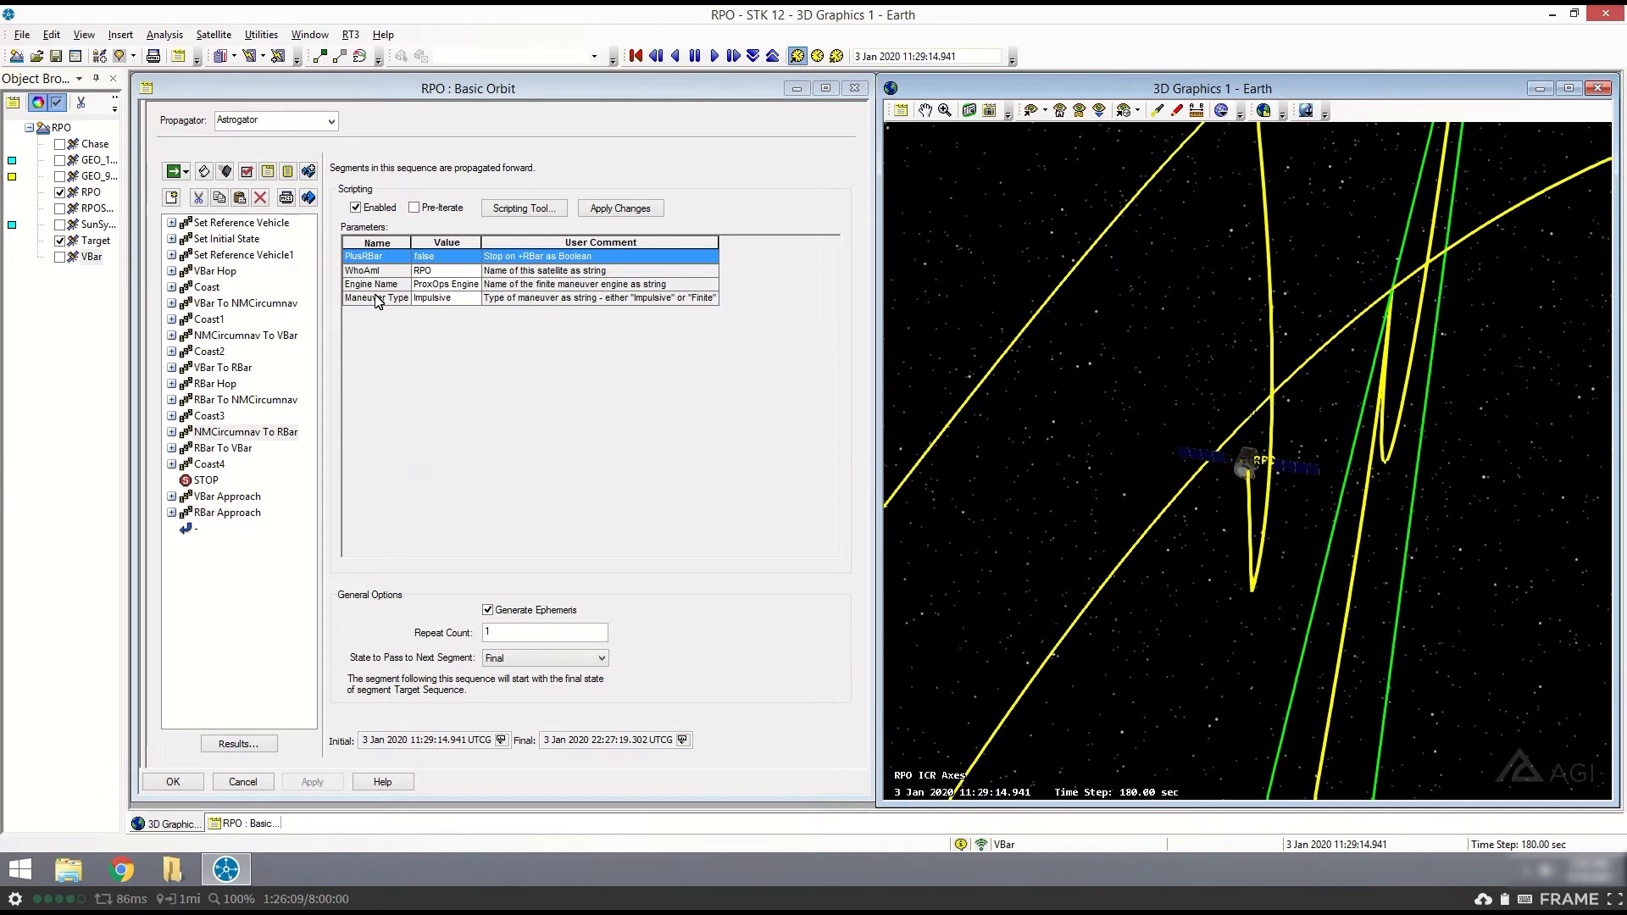
click(172, 432)
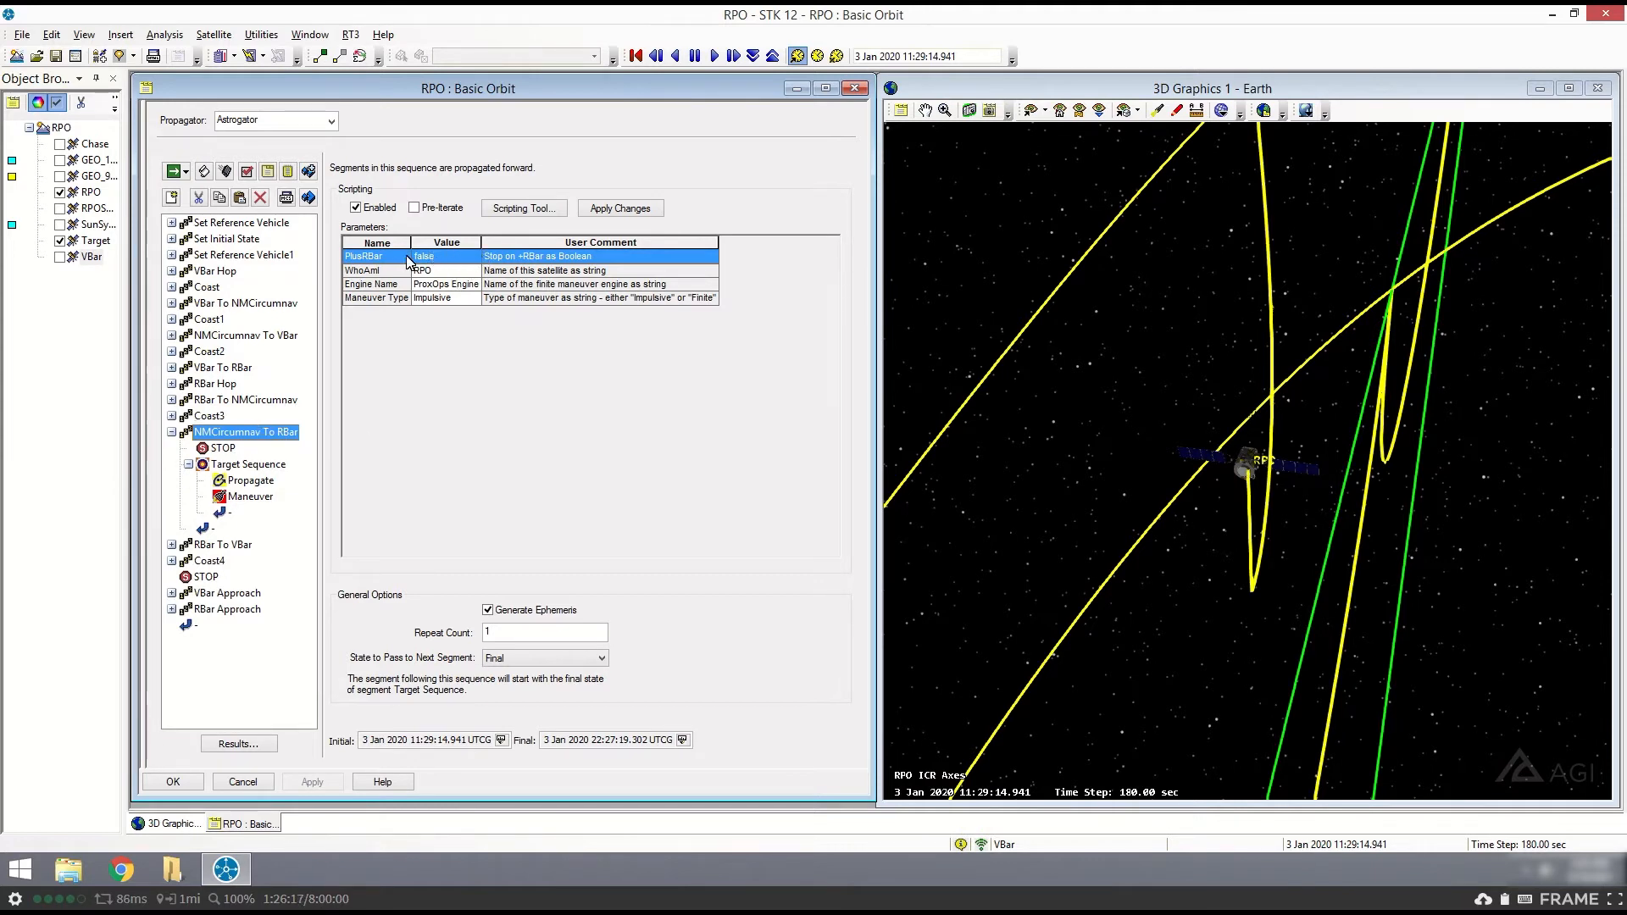
click(242, 498)
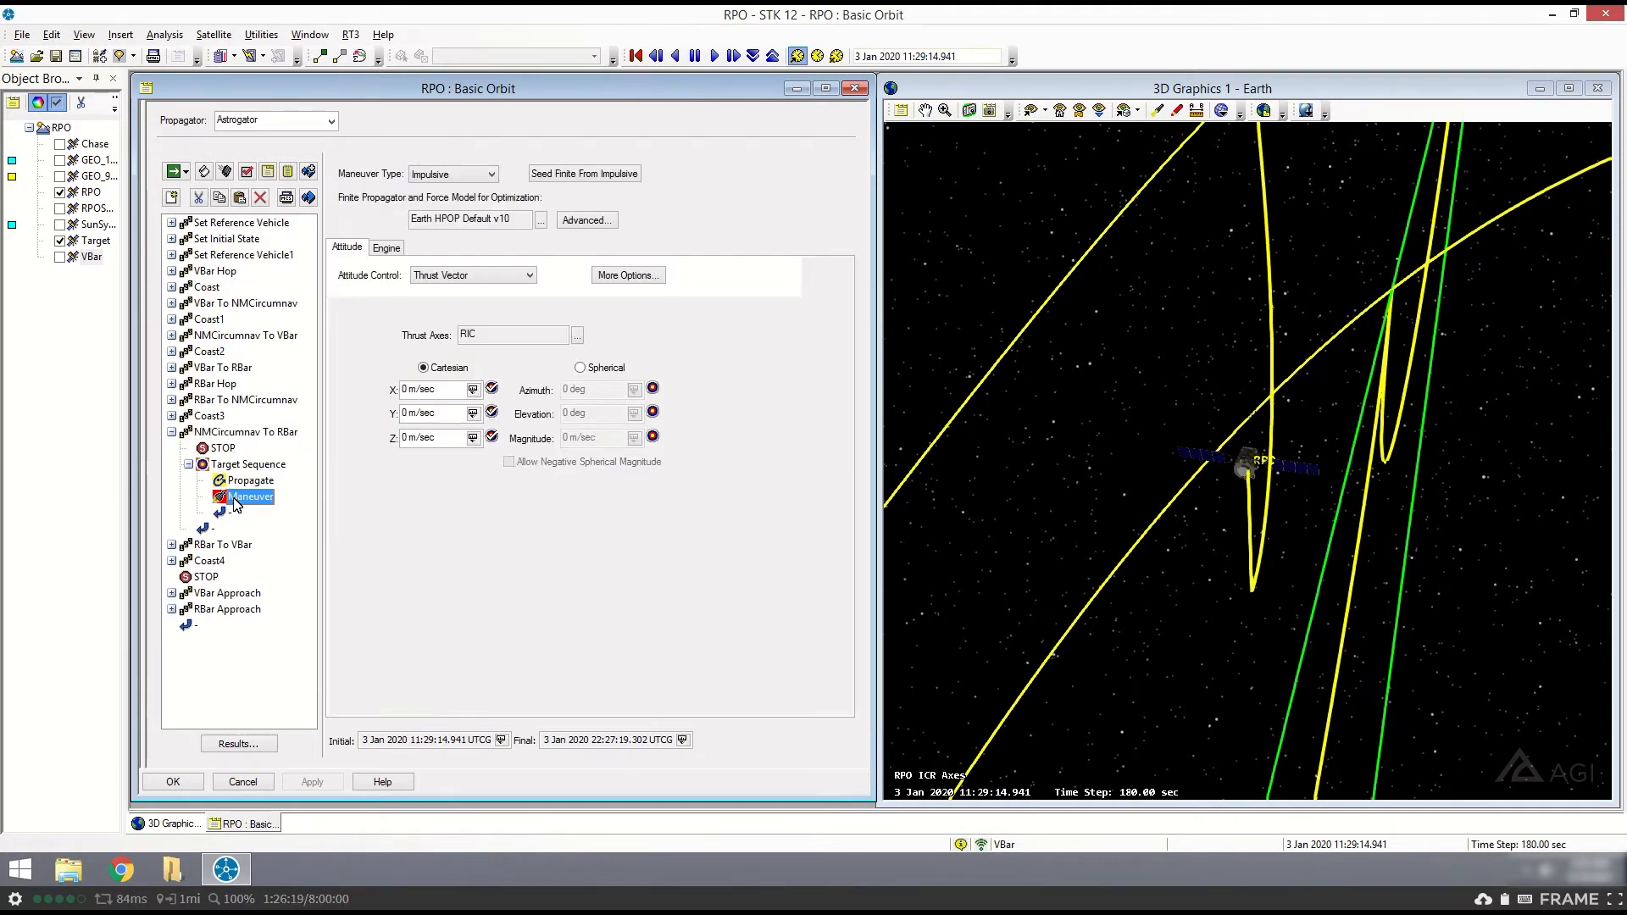
click(229, 433)
click(172, 432)
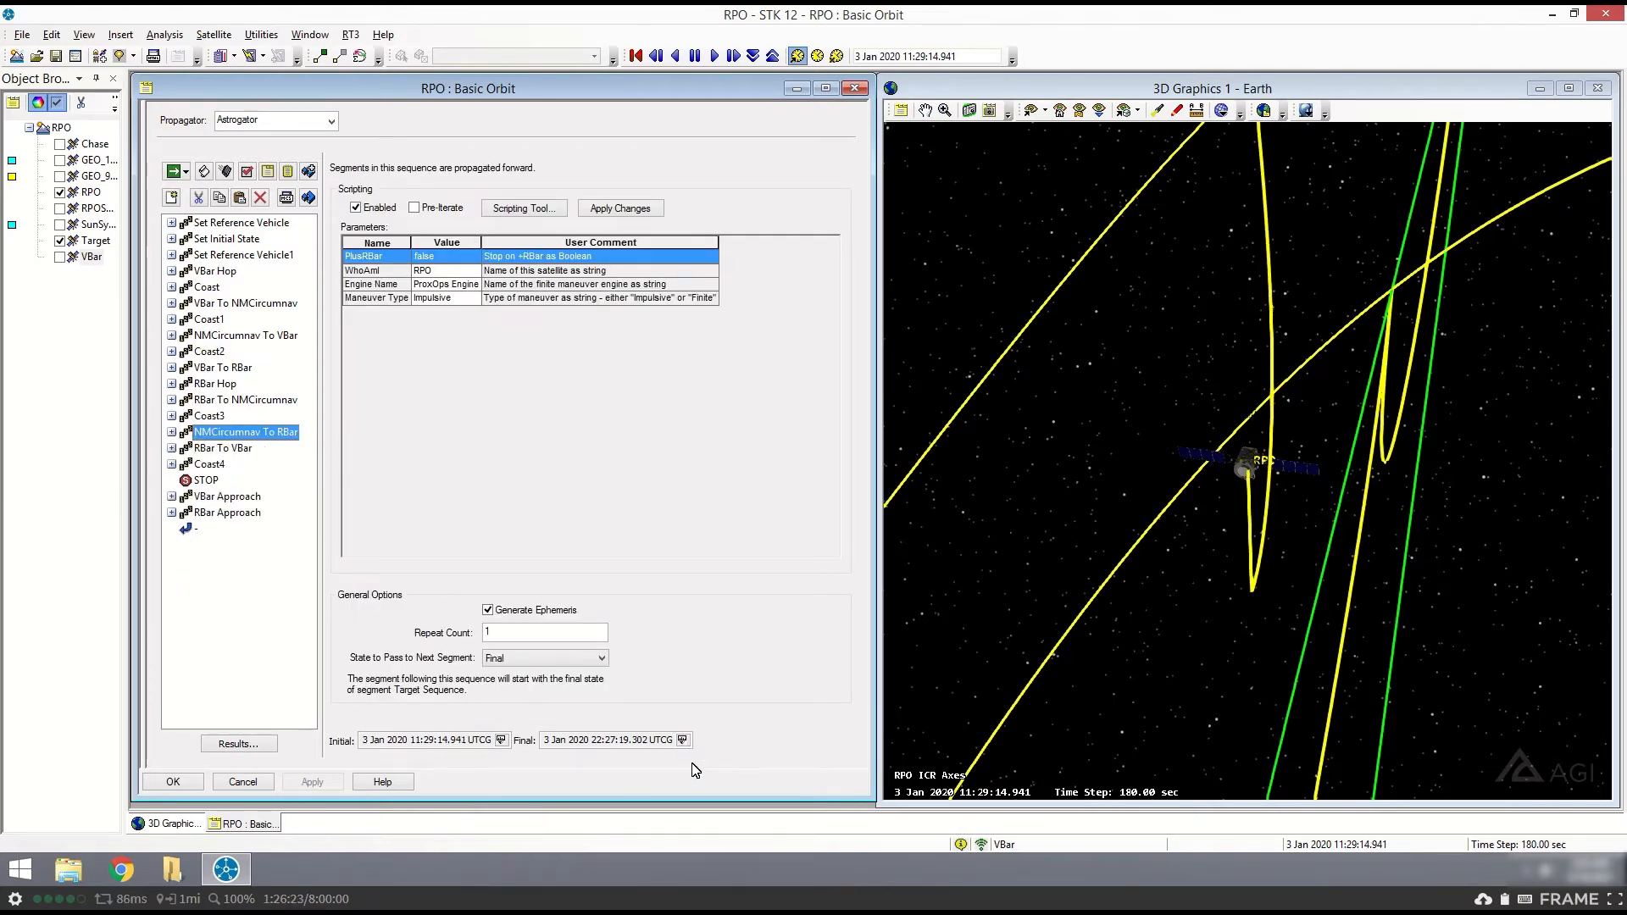
- Set the animation time to the final time of NMCircumnav To RBar and inspect RPO's path around Target in 3D
click(684, 742)
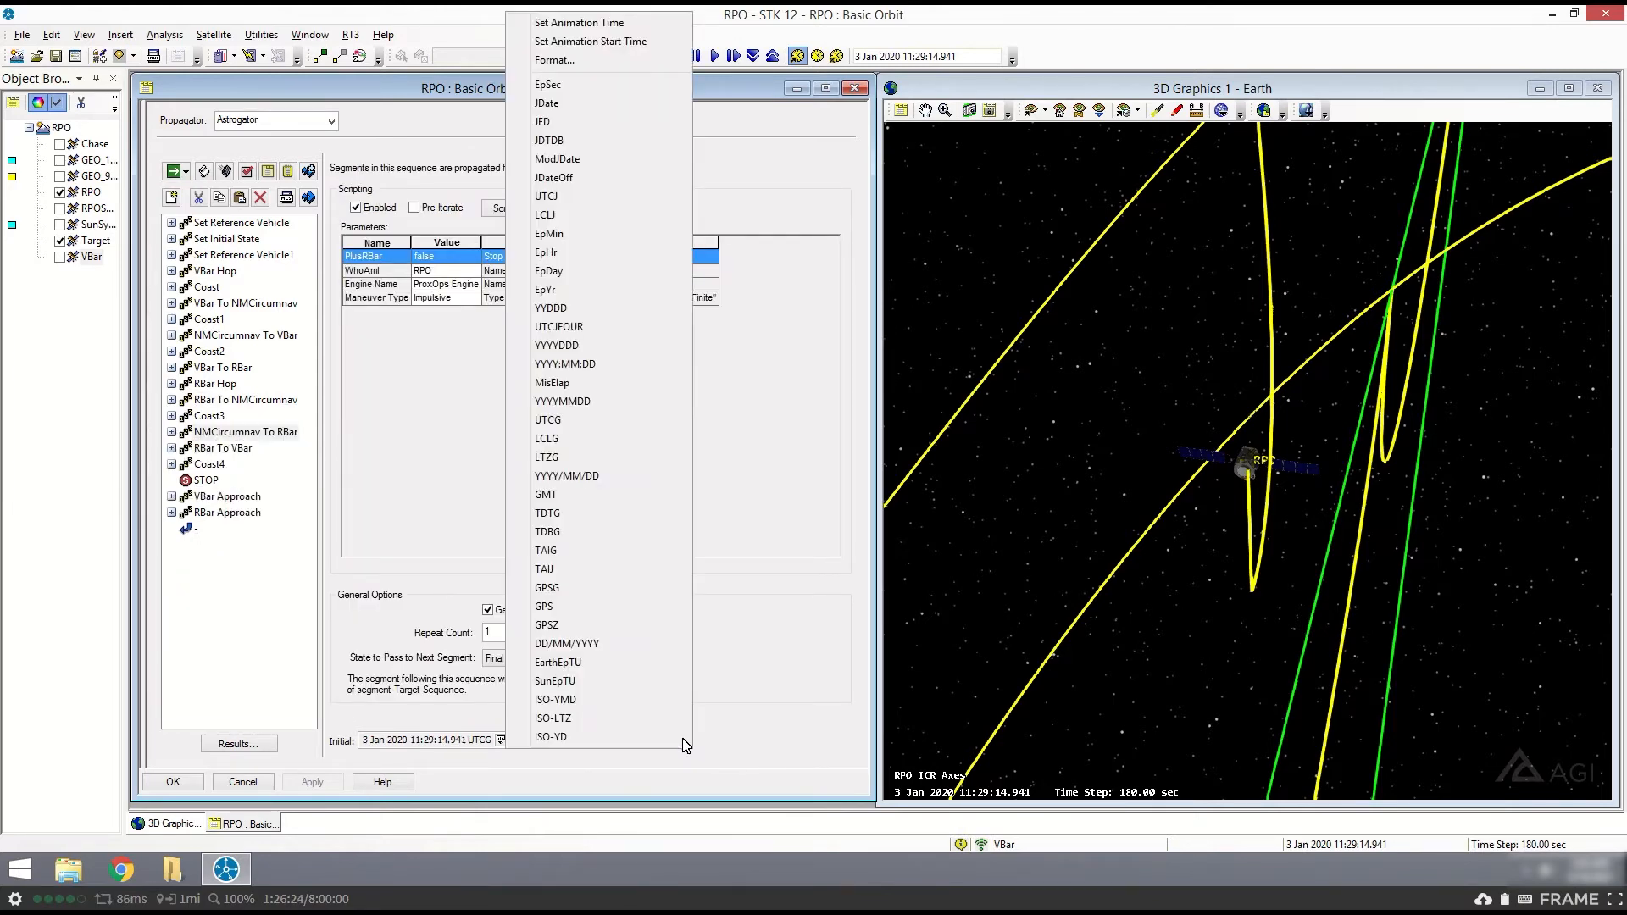
click(593, 20)
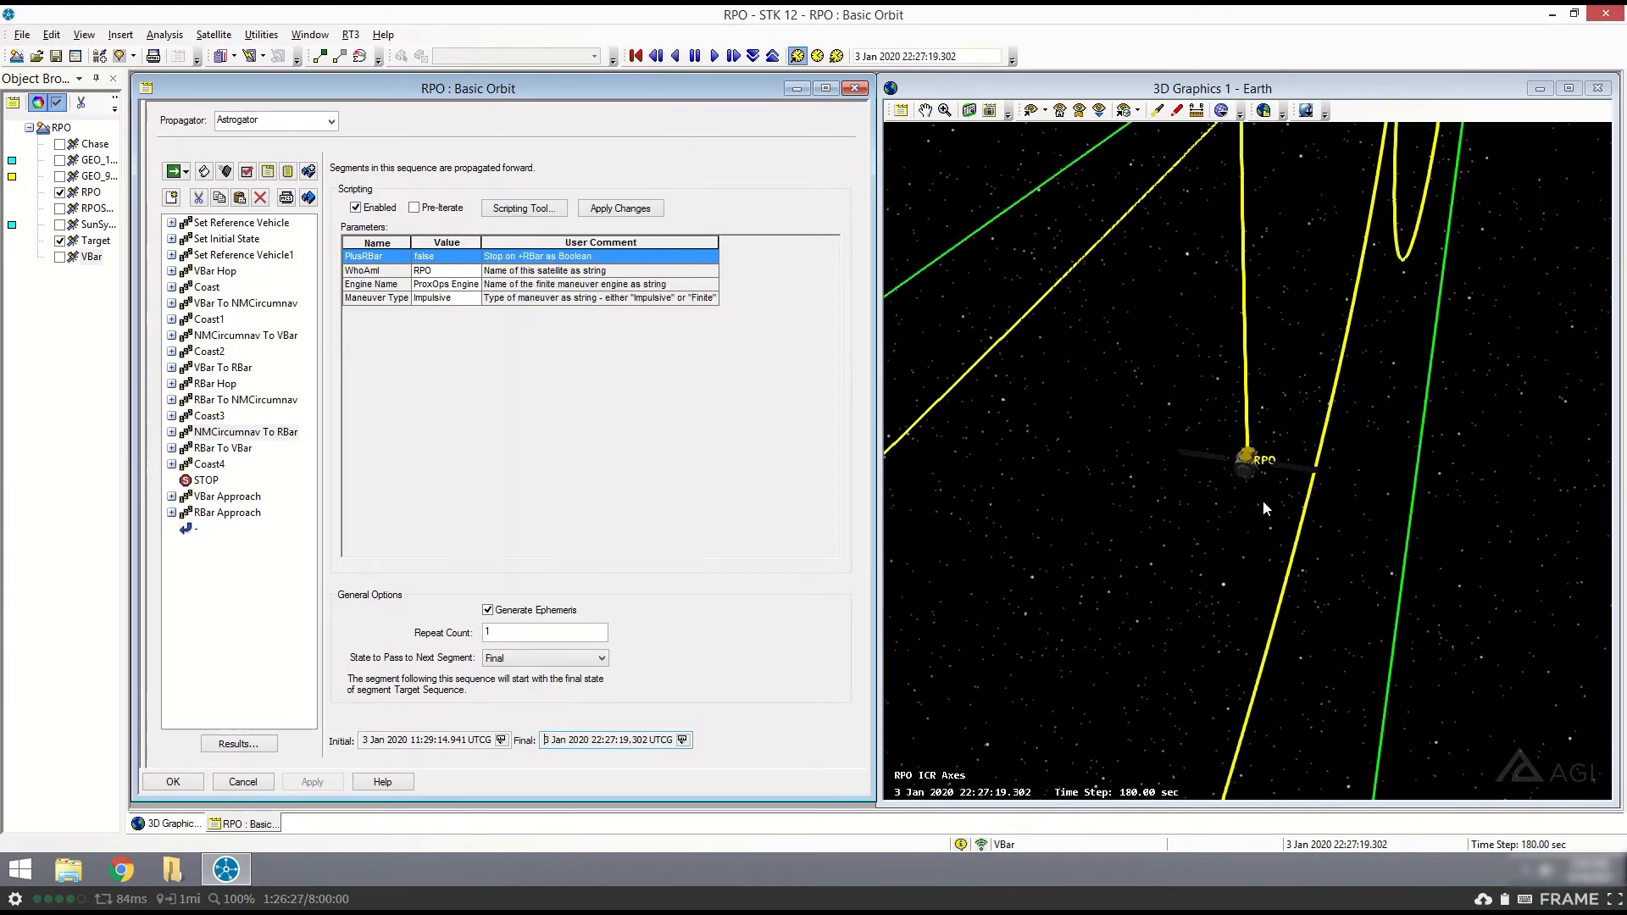
drag(1263, 503, 1220, 302)
scroll(1223, 512, down, 5)
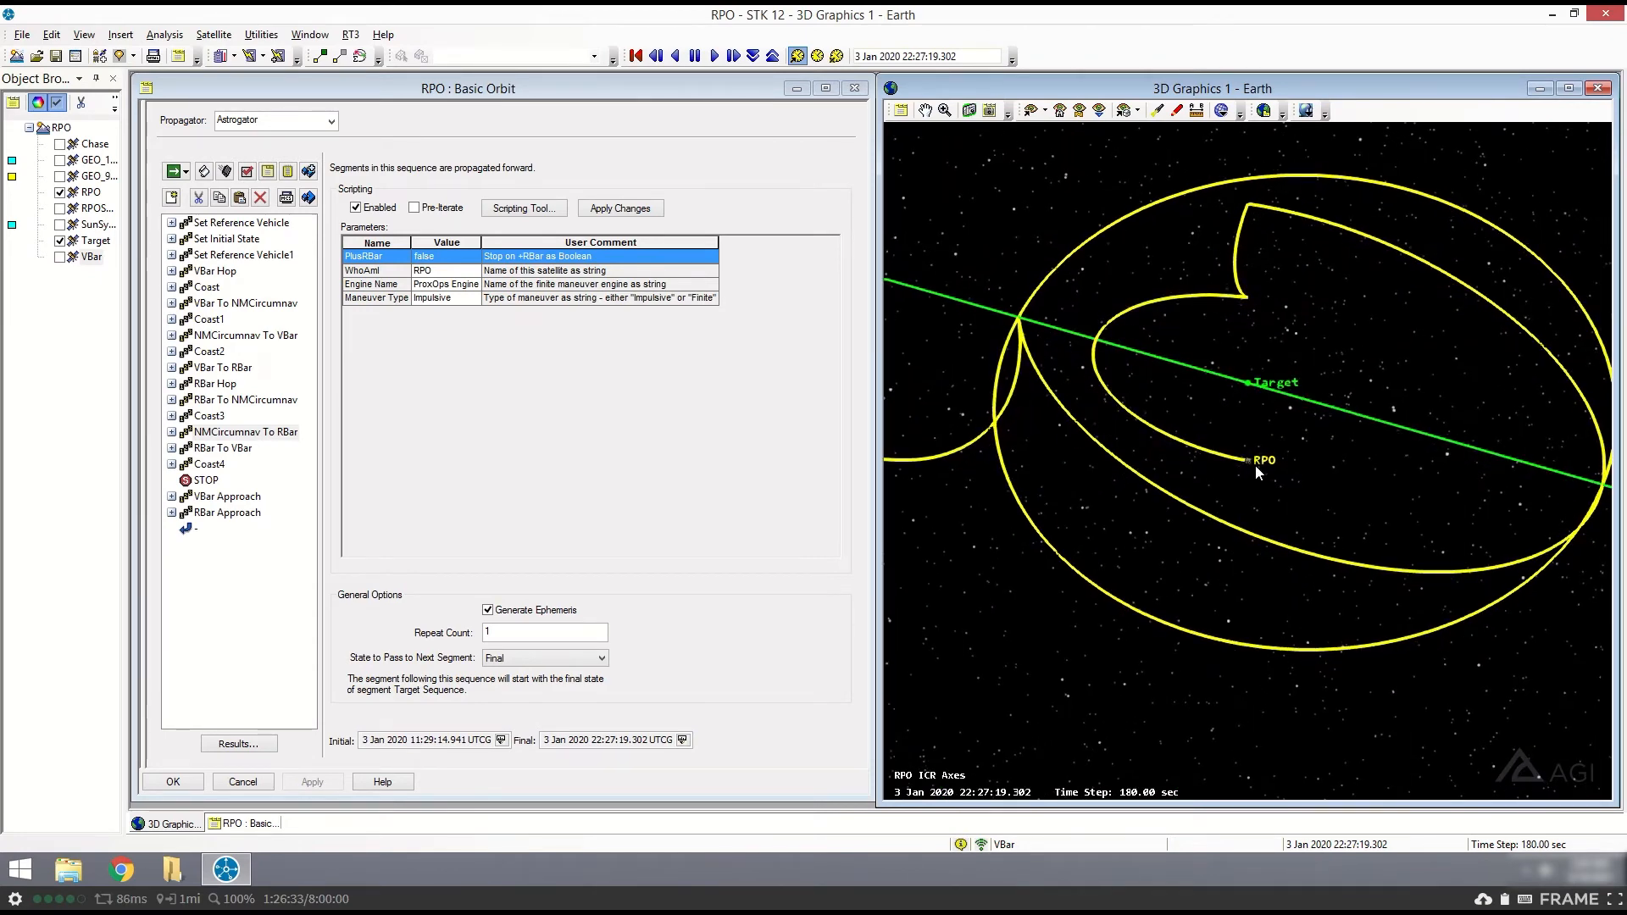
drag(1256, 467, 1259, 462)
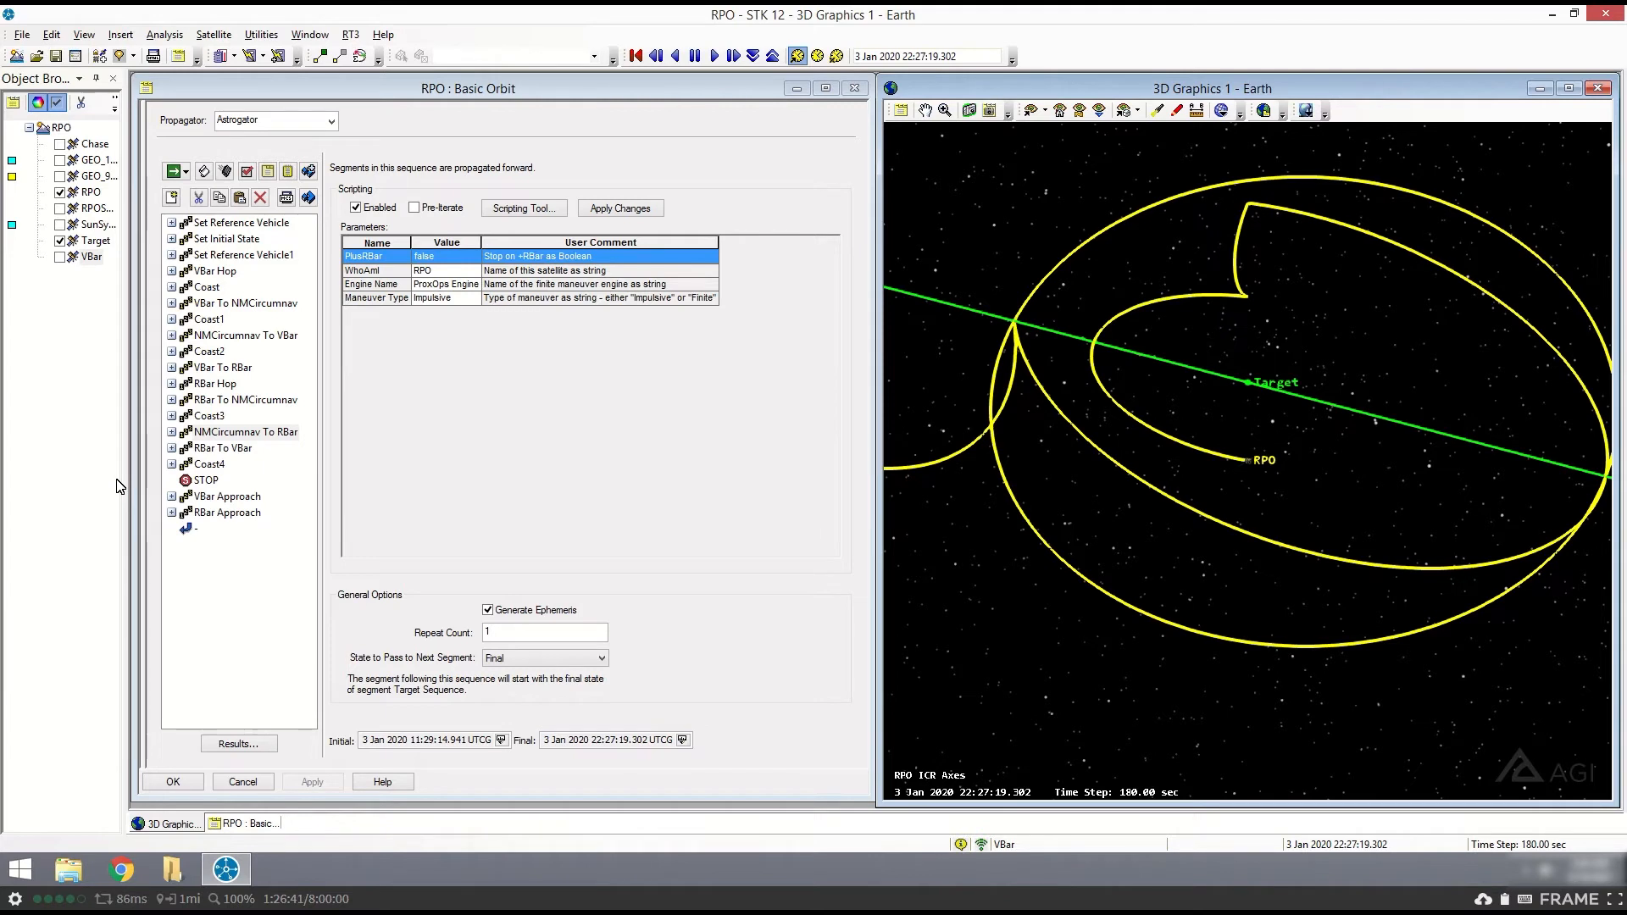
- Review the RBar To VBar sequence's parameters and nested sequences, collapse it, and view the trajectory around Target edge-on to the VBar line
click(210, 451)
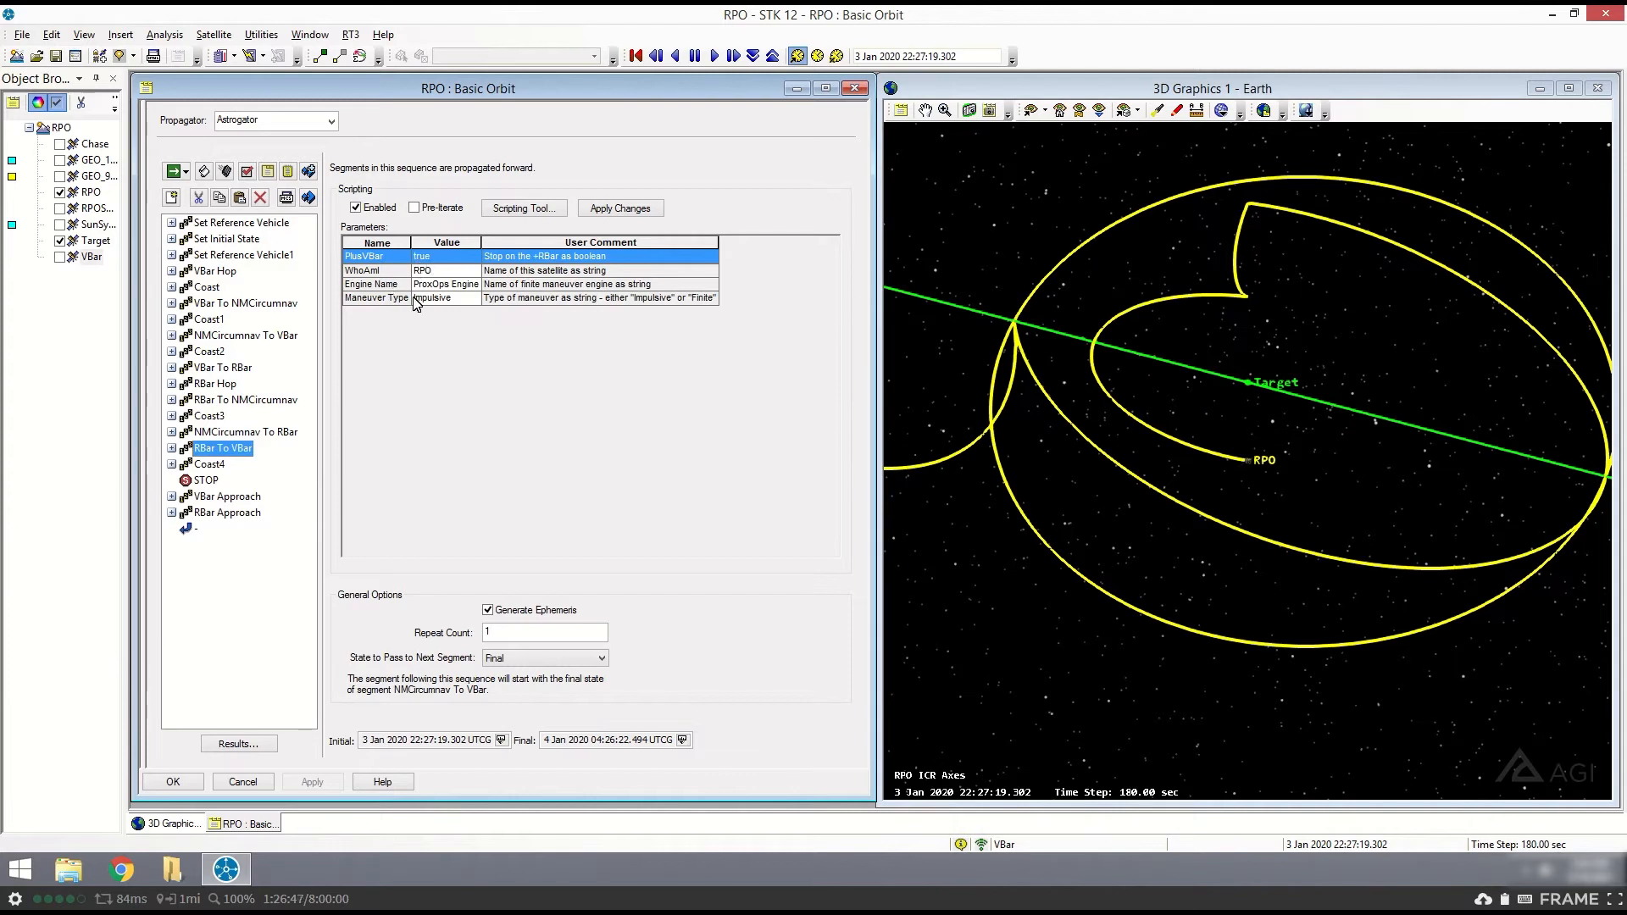
click(173, 447)
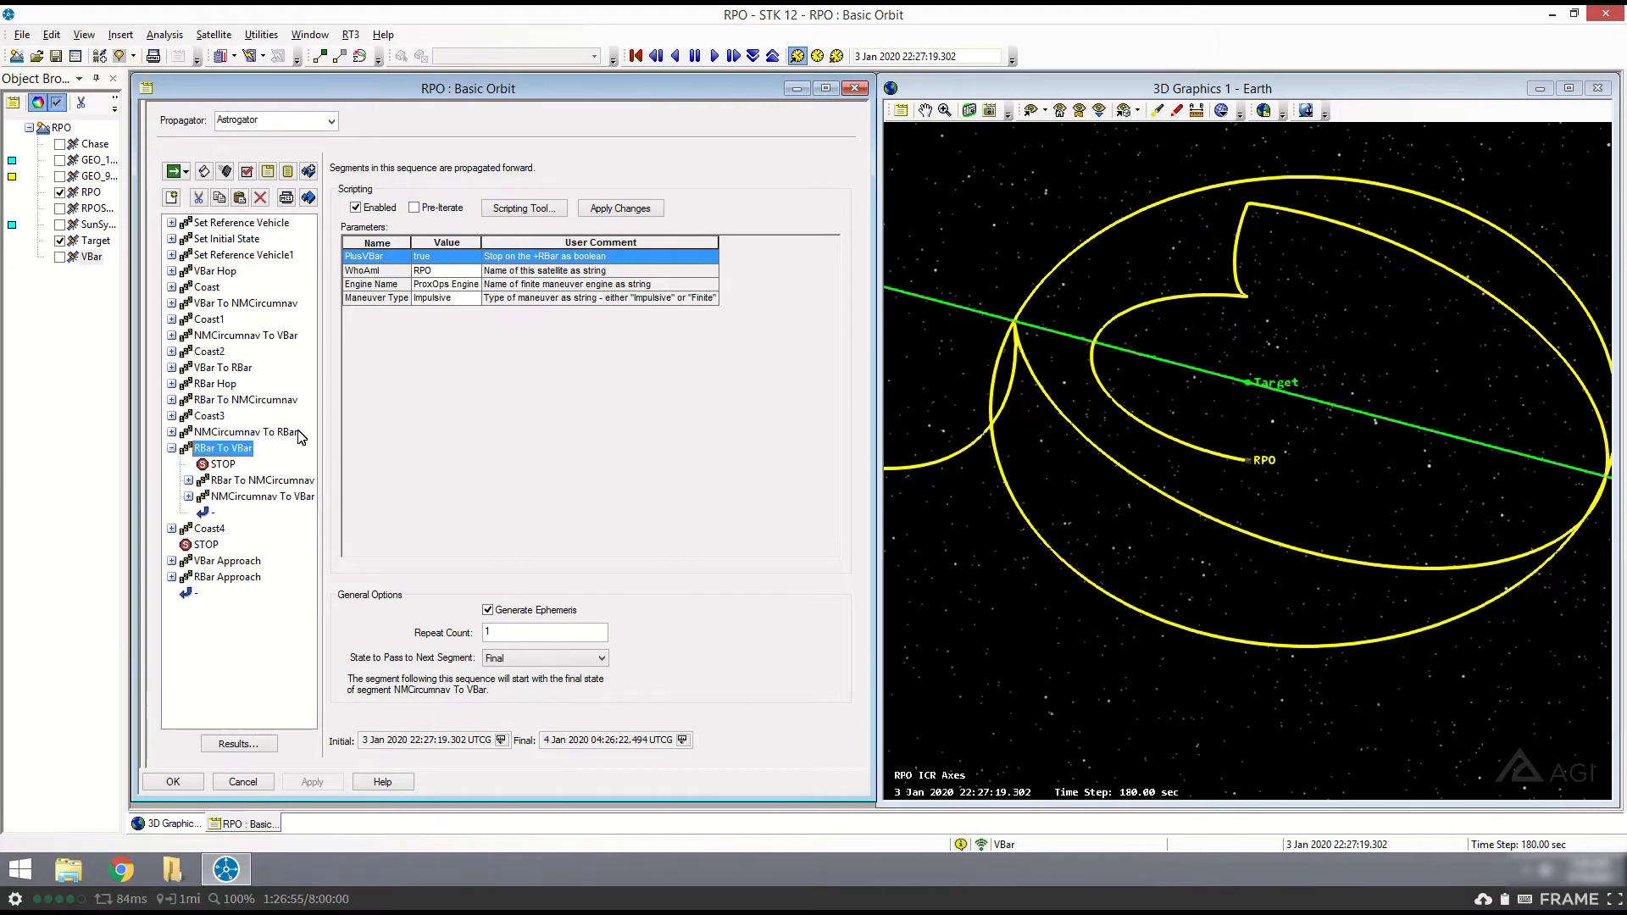
click(172, 449)
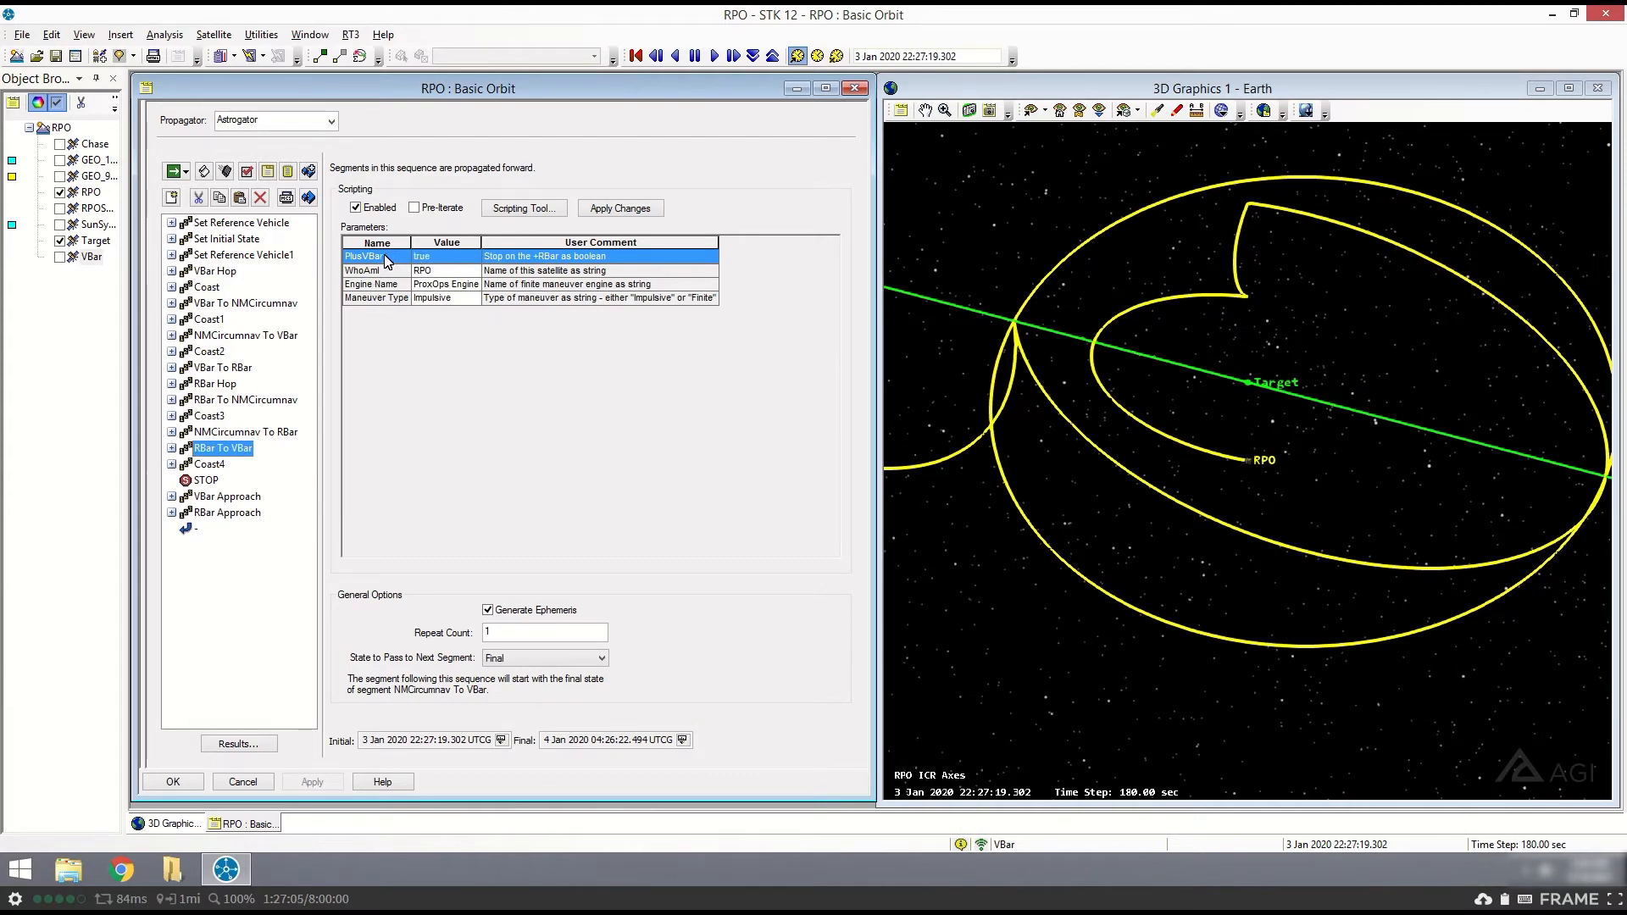
drag(1338, 475, 1316, 405)
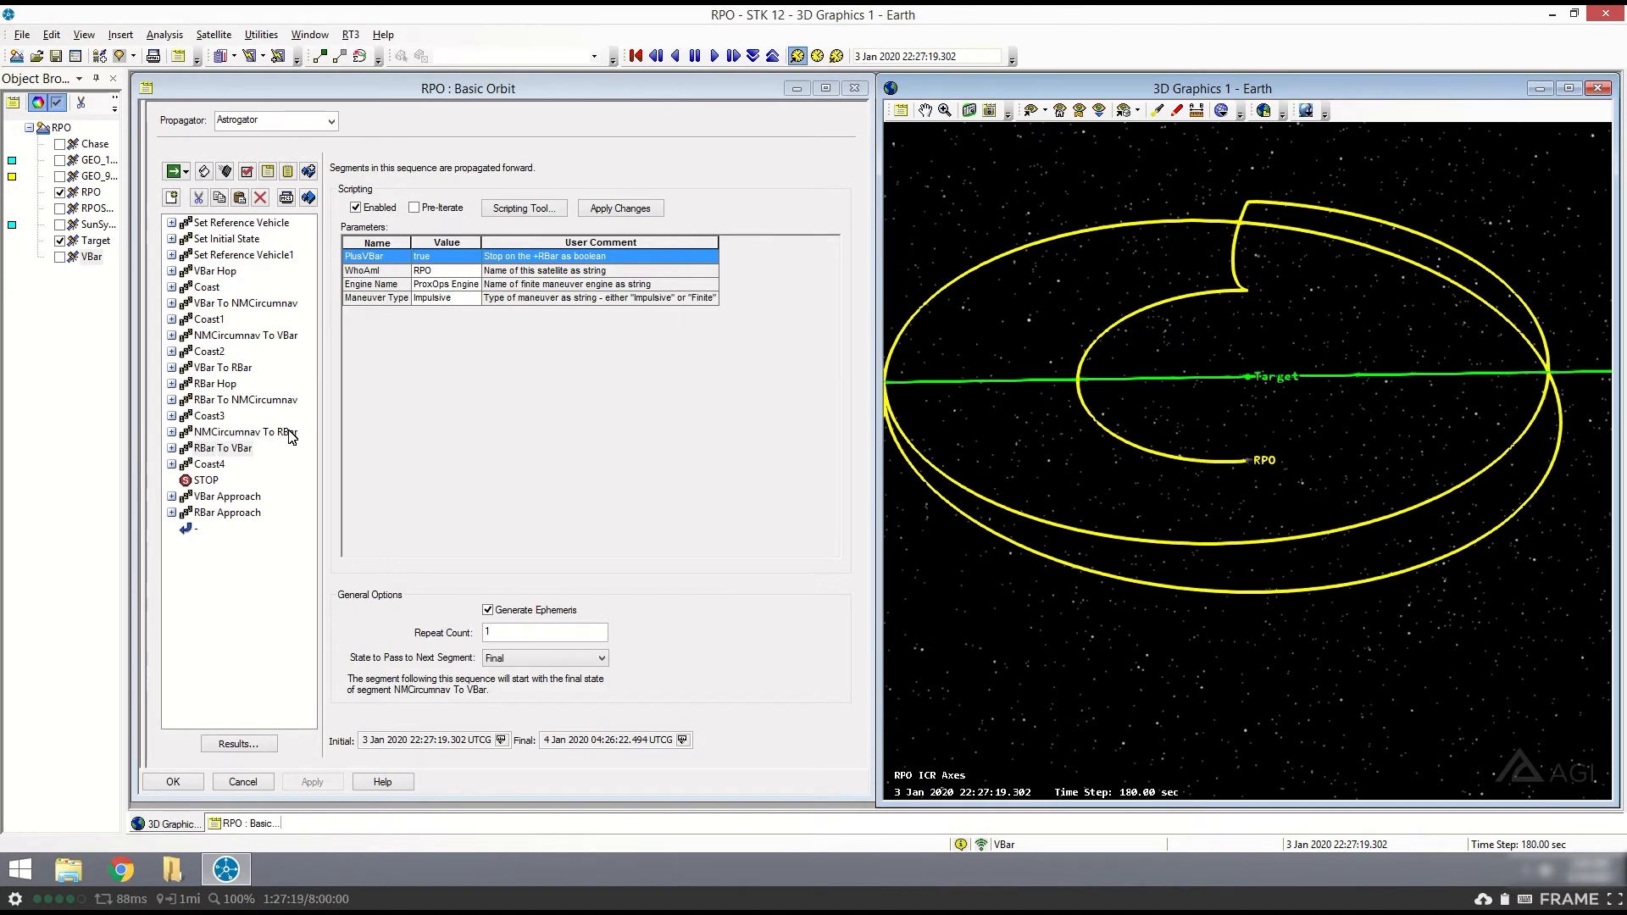
- Compare the segments nested in NMCircumnav To RBar with those in RBar To VBar, collapsing each sequence
click(185, 433)
click(172, 433)
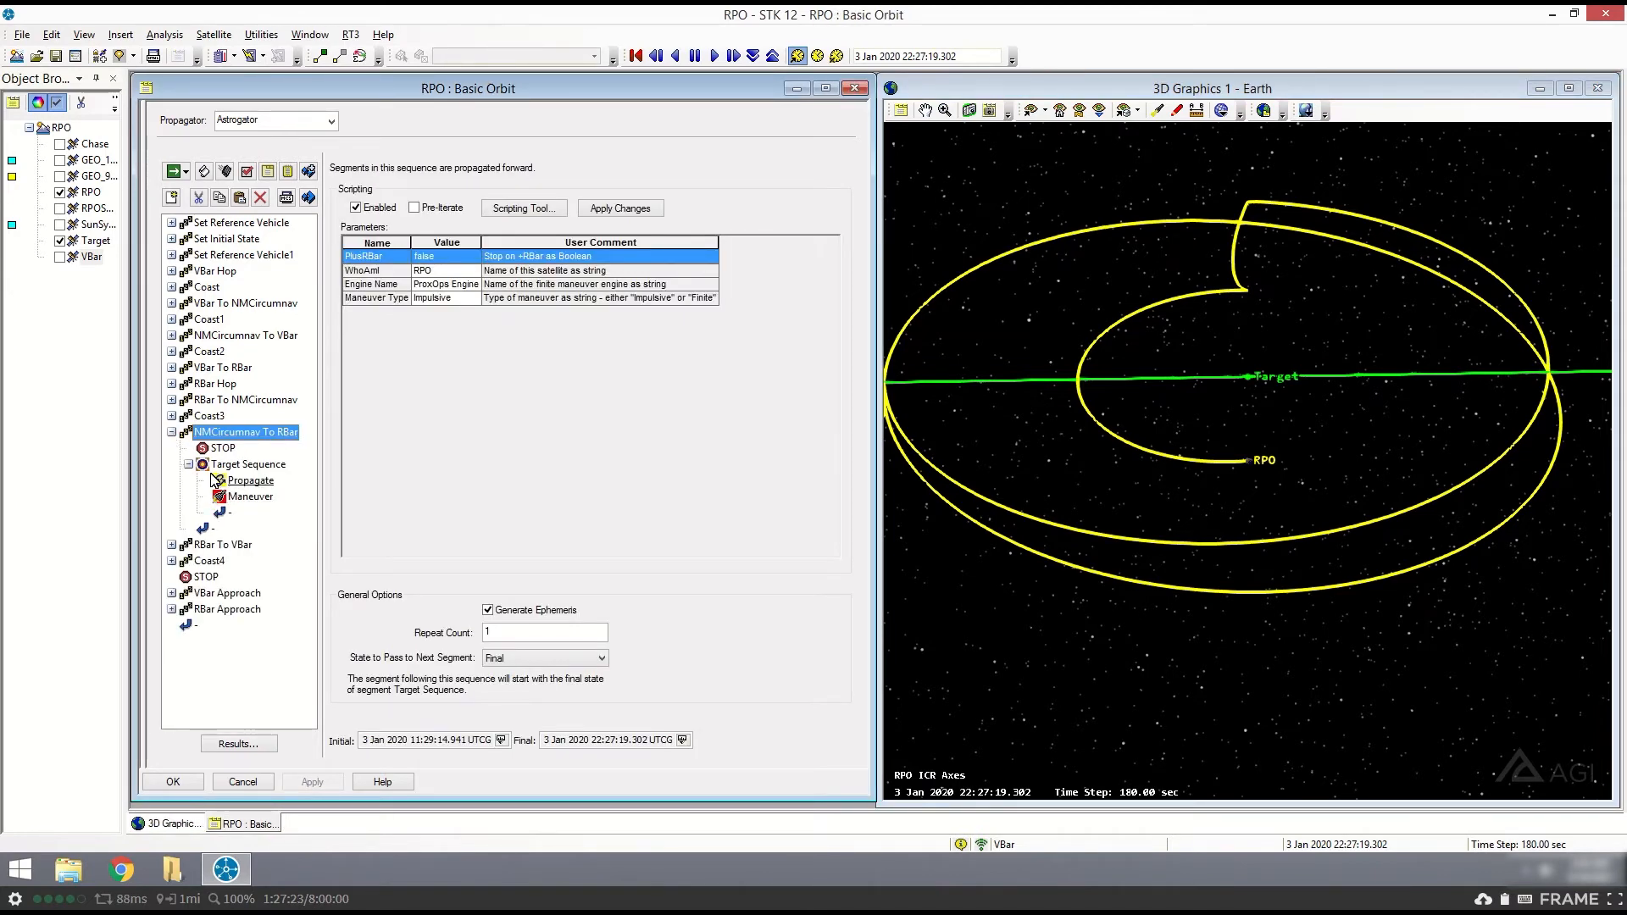
click(171, 432)
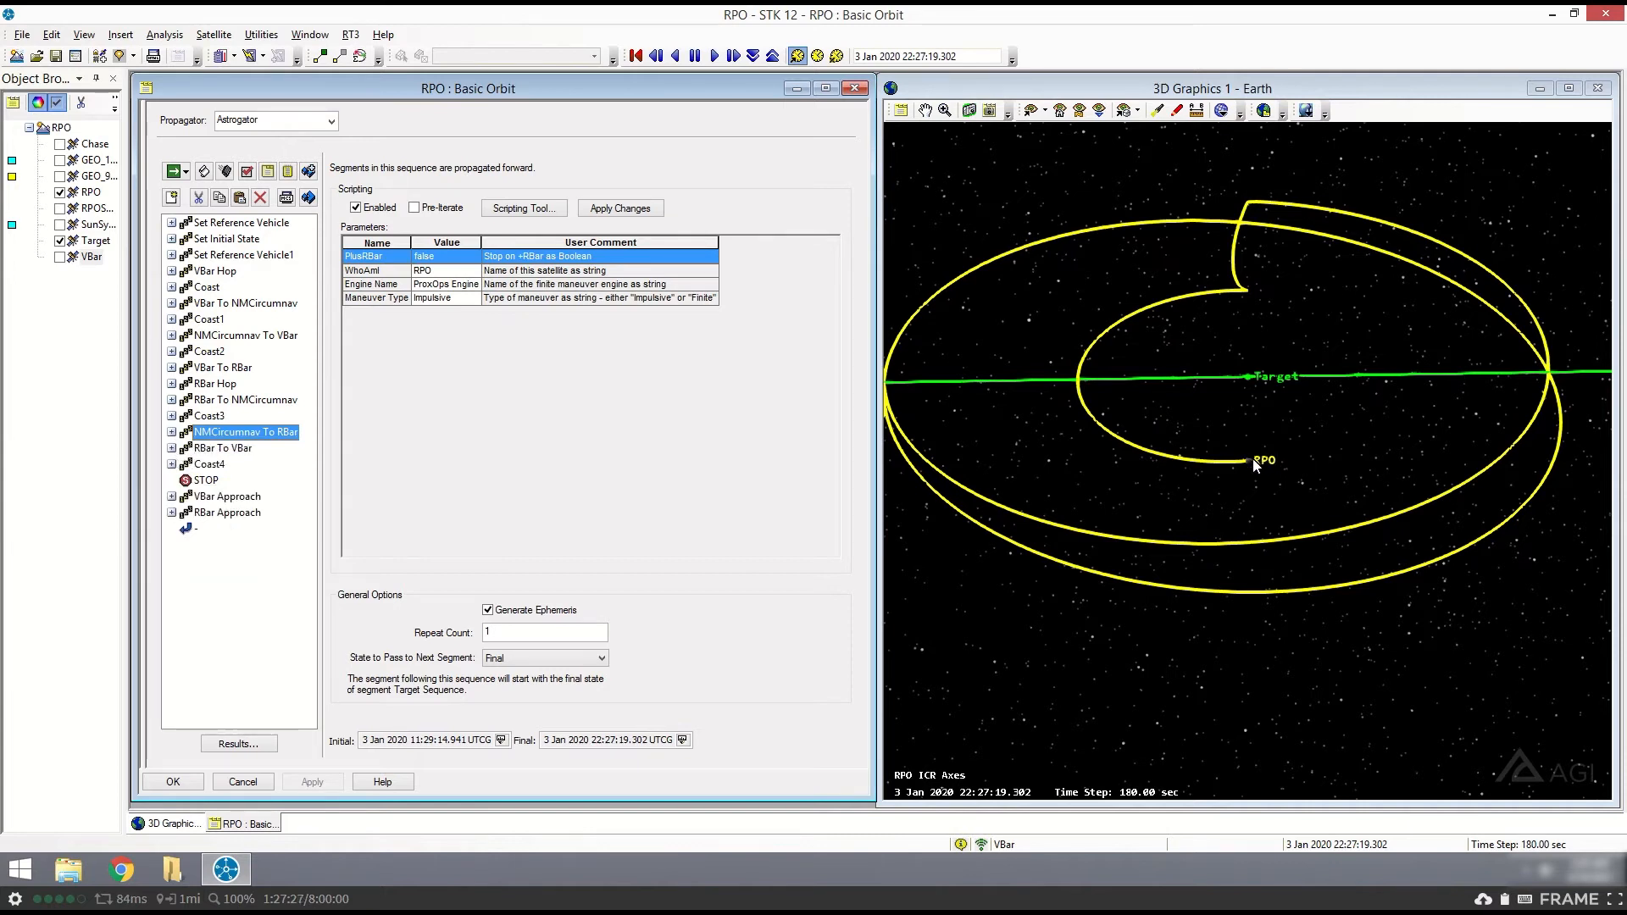
click(222, 449)
click(171, 448)
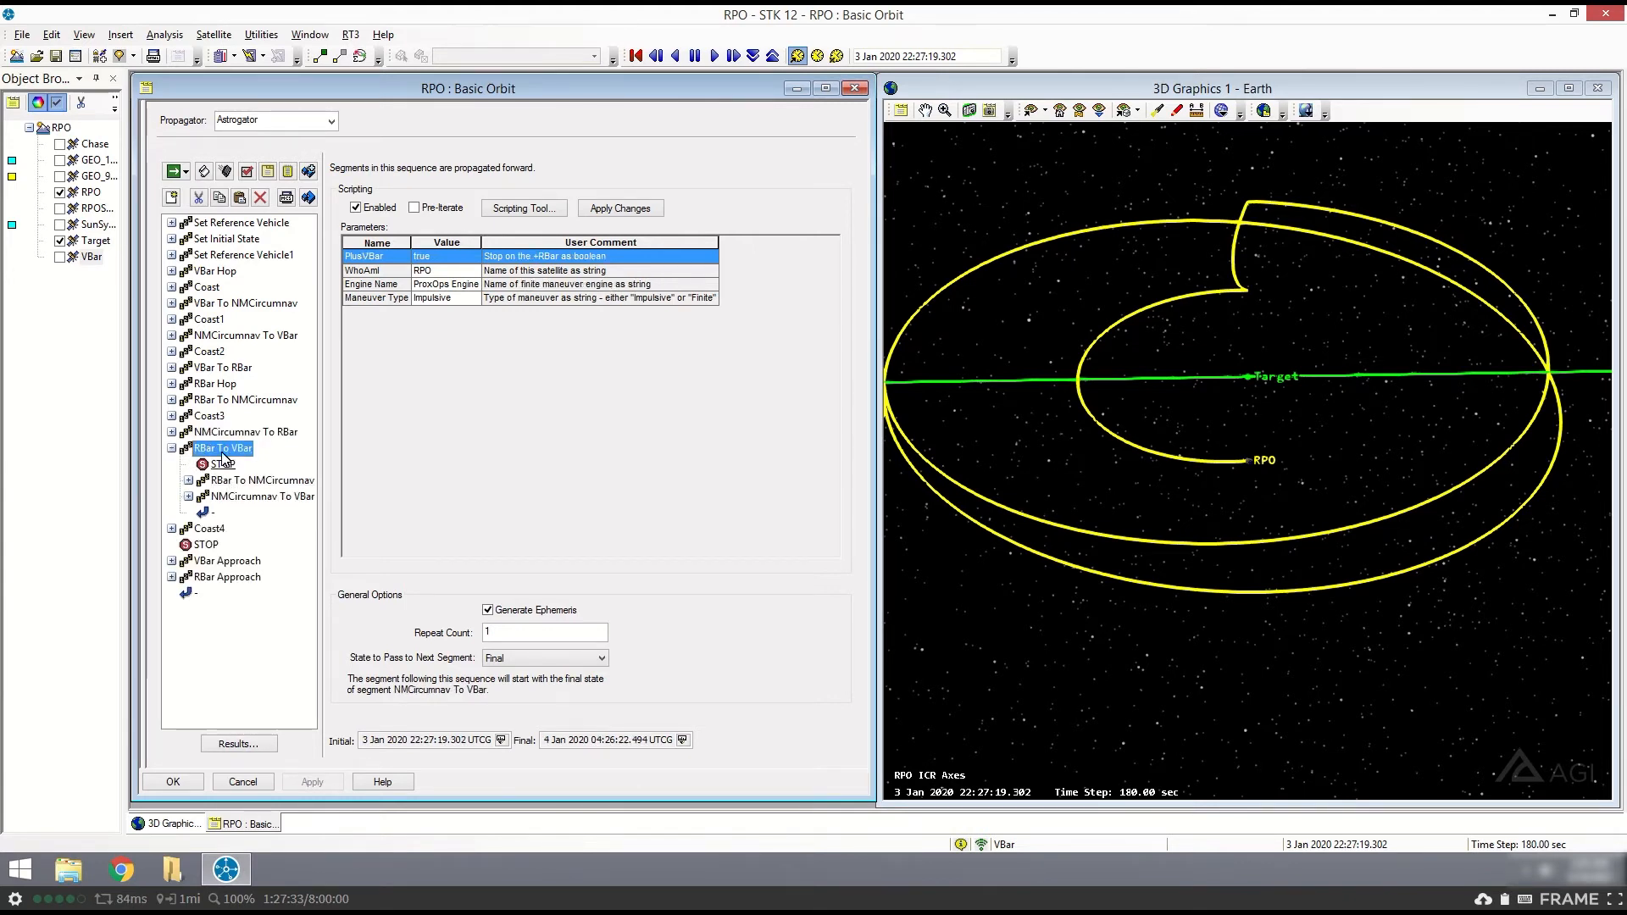
click(171, 448)
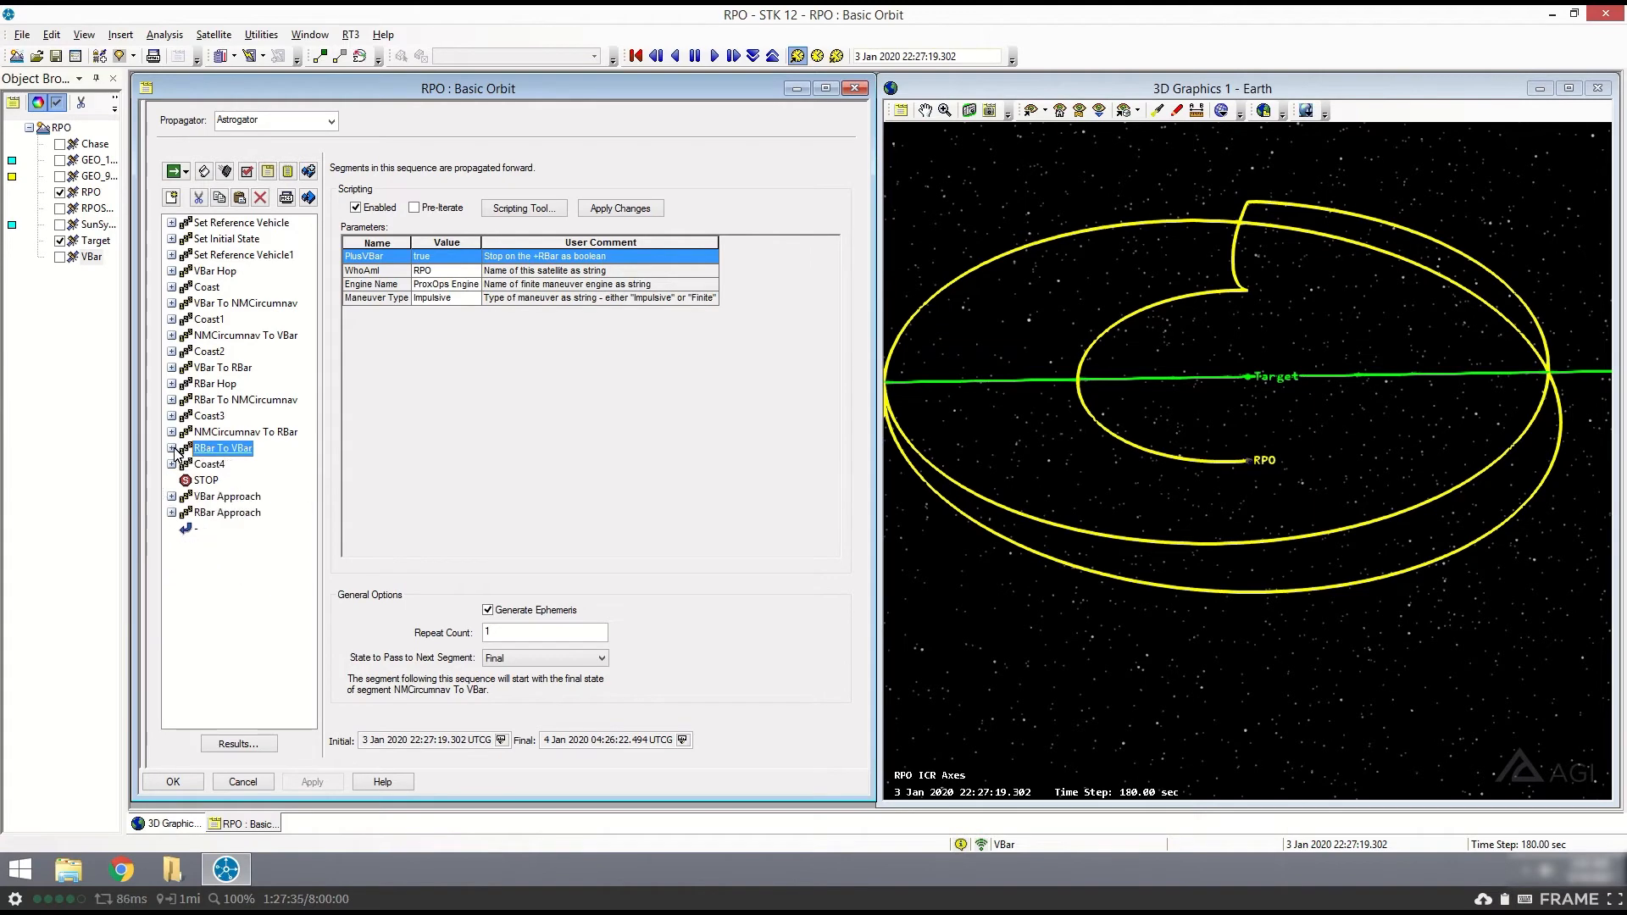
- Set the animation time to the final time of RBar To VBar, and inspect RPO's path in 3D with the Coast4 parameters shown
click(682, 740)
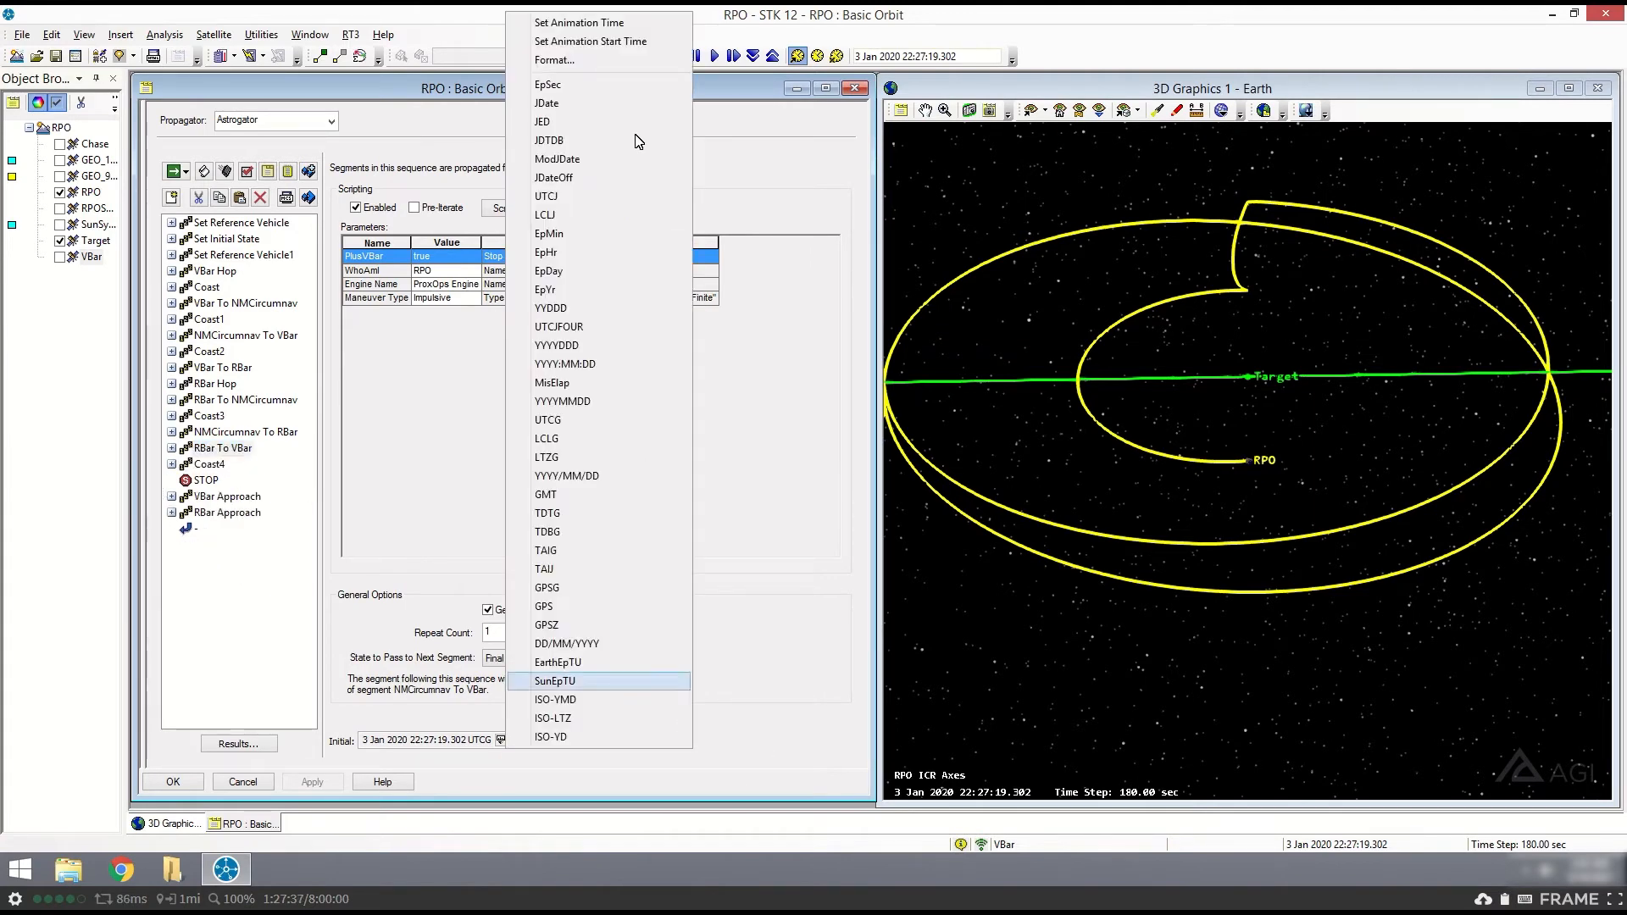
click(579, 23)
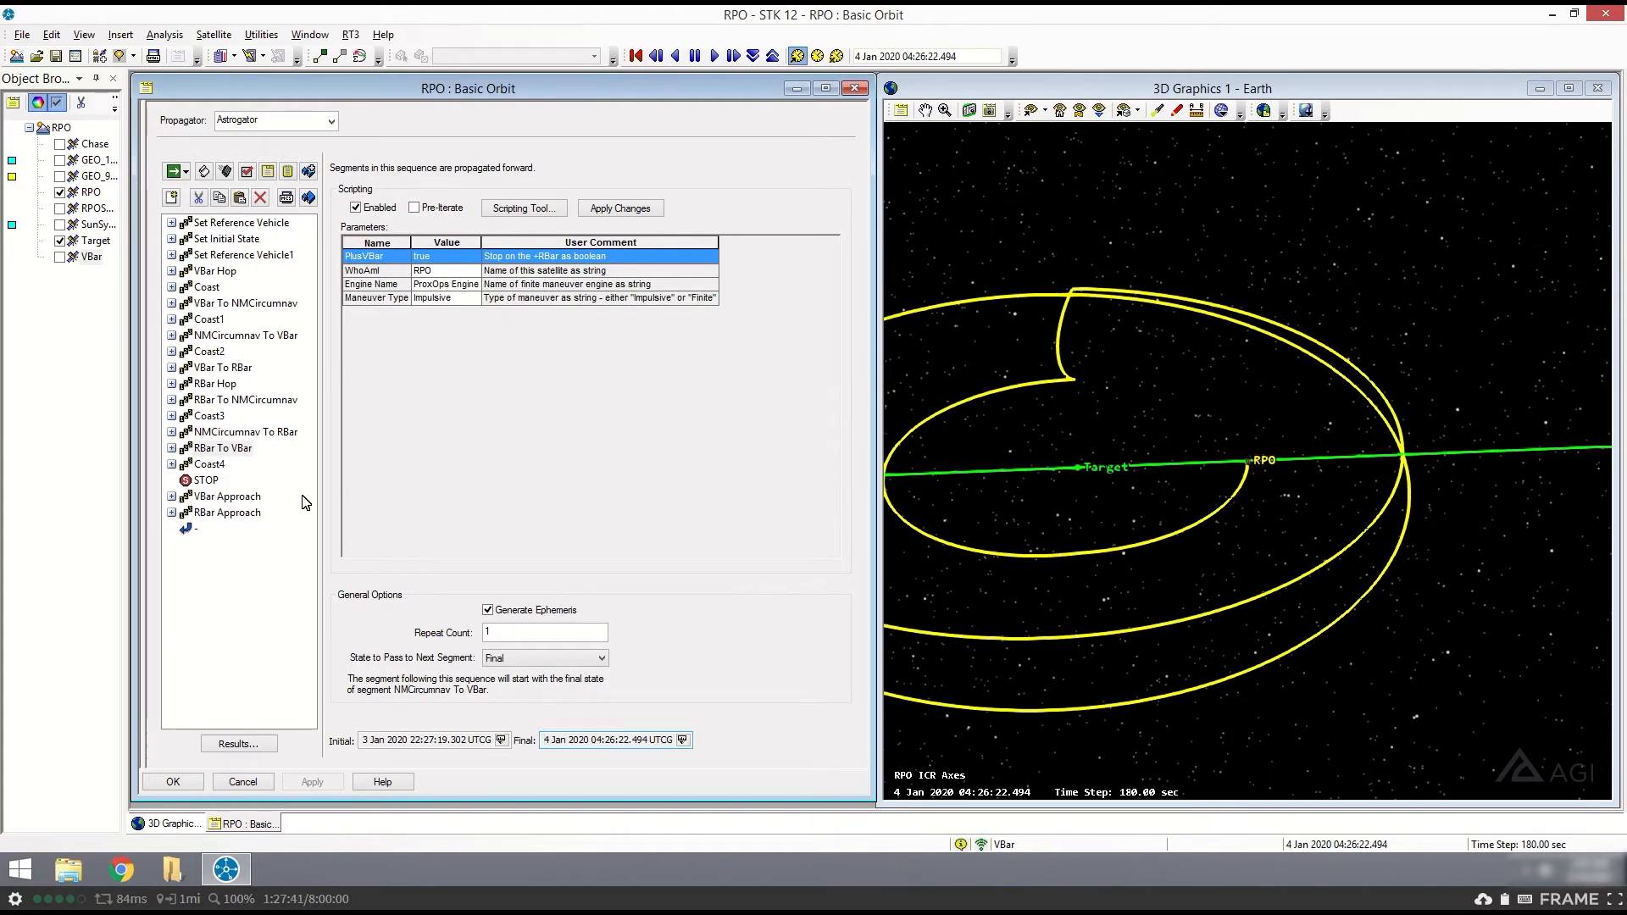
click(210, 464)
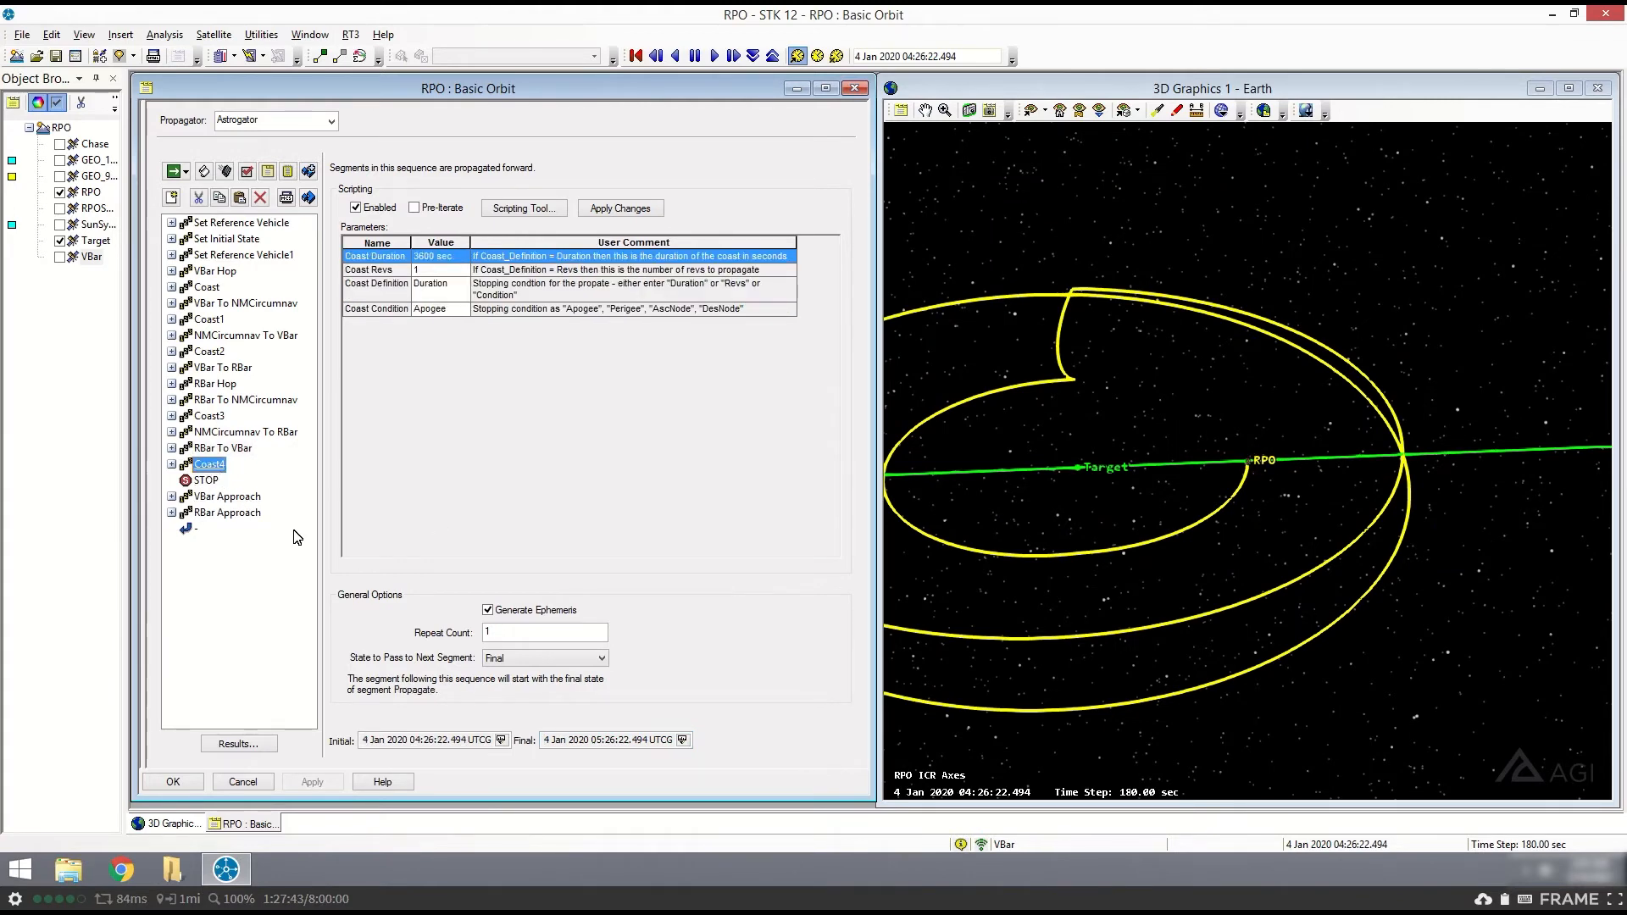
drag(1273, 465, 1458, 462)
scroll(1170, 466, down, 5)
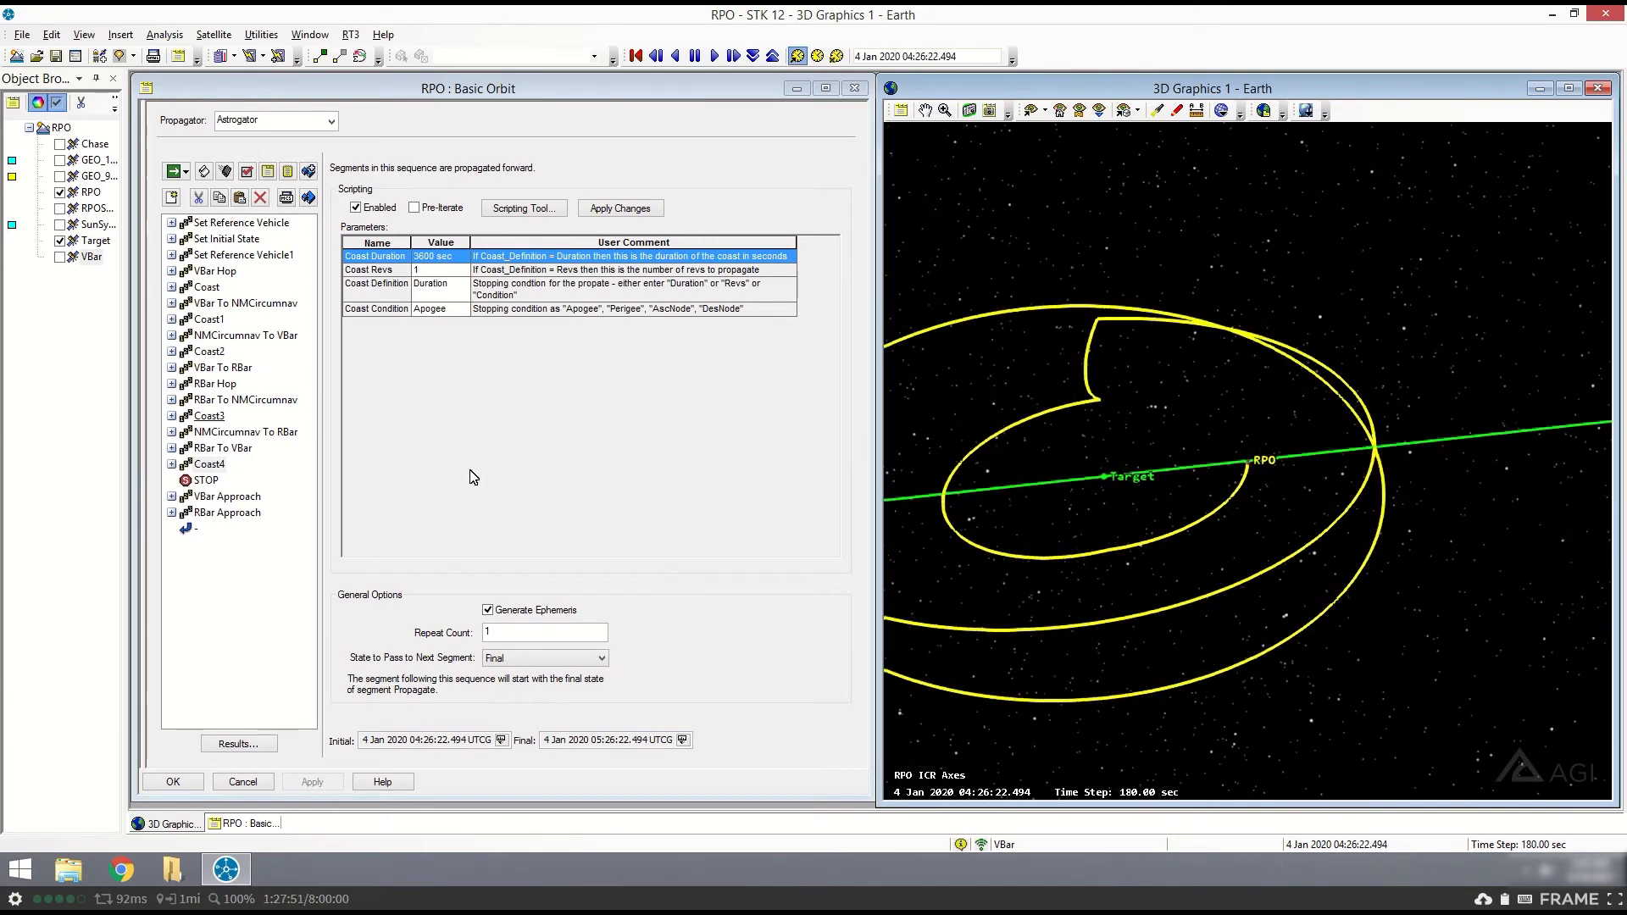
drag(1080, 482, 1180, 468)
drag(1189, 531, 1169, 534)
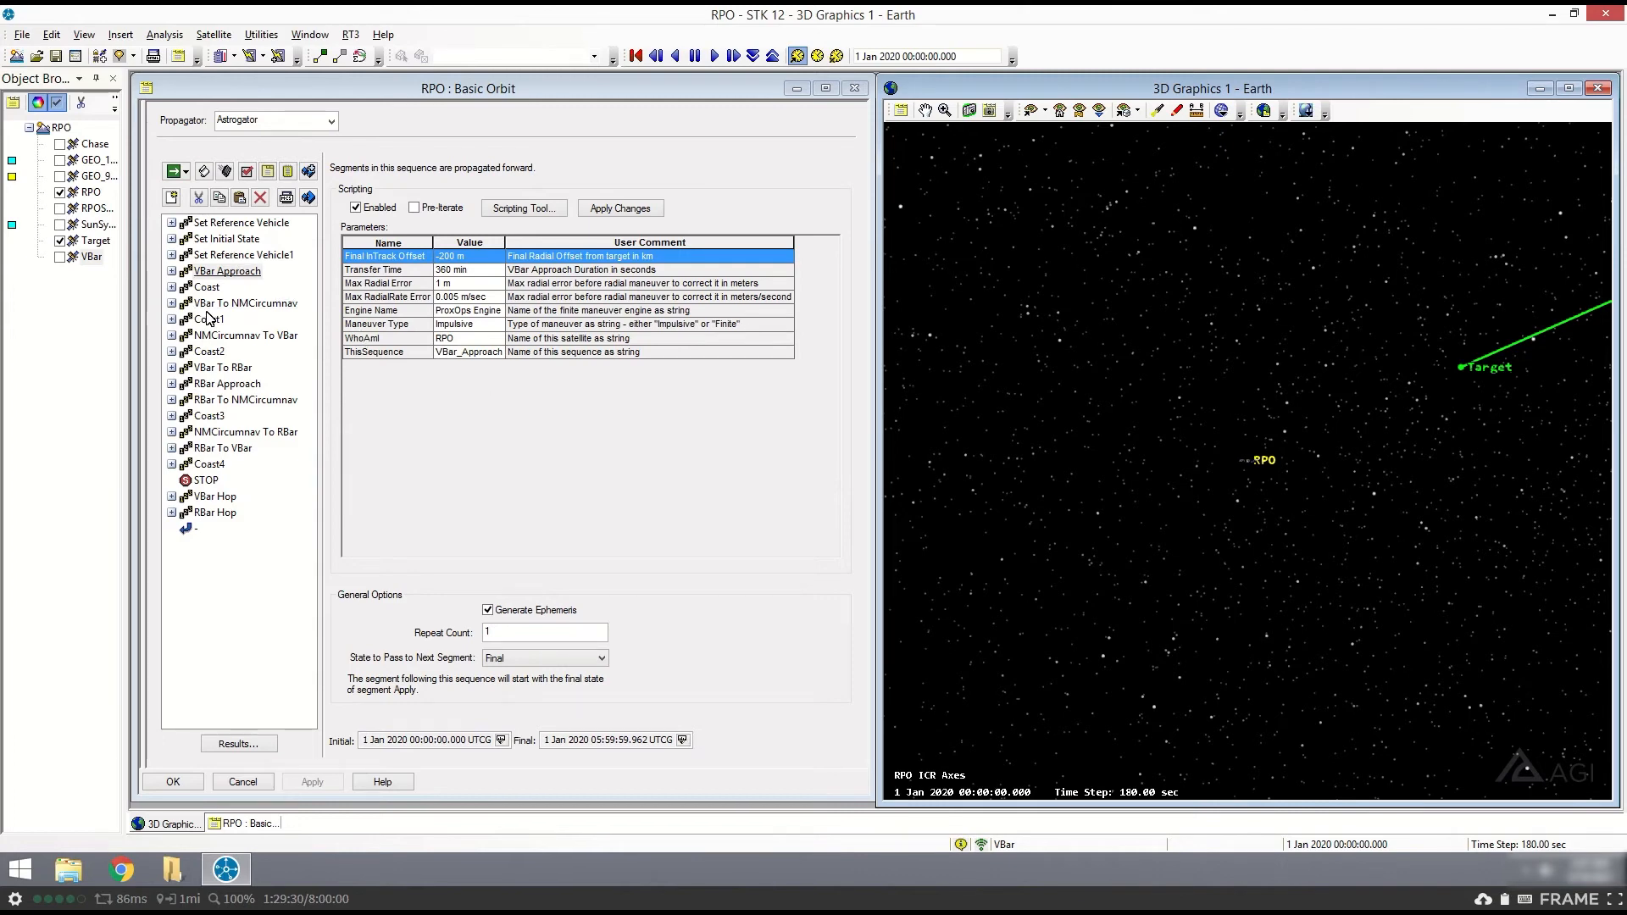
- Set the animation time to the final time of VBar Approach and inspect RPO's approach along the line to Target in 3D
click(682, 740)
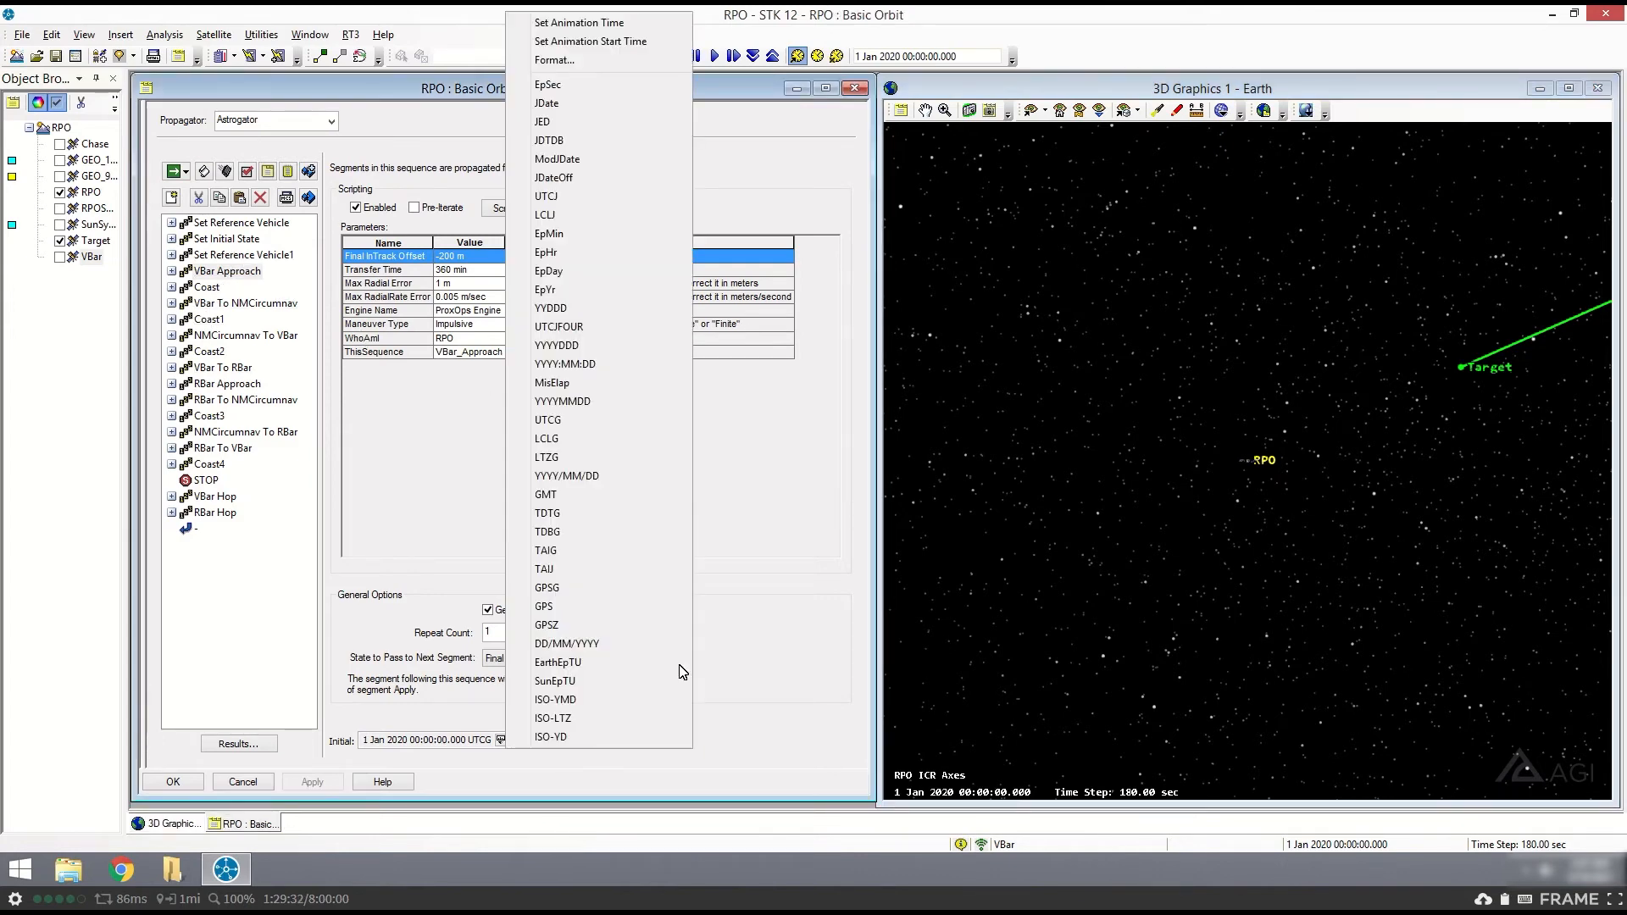
click(593, 15)
click(1235, 454)
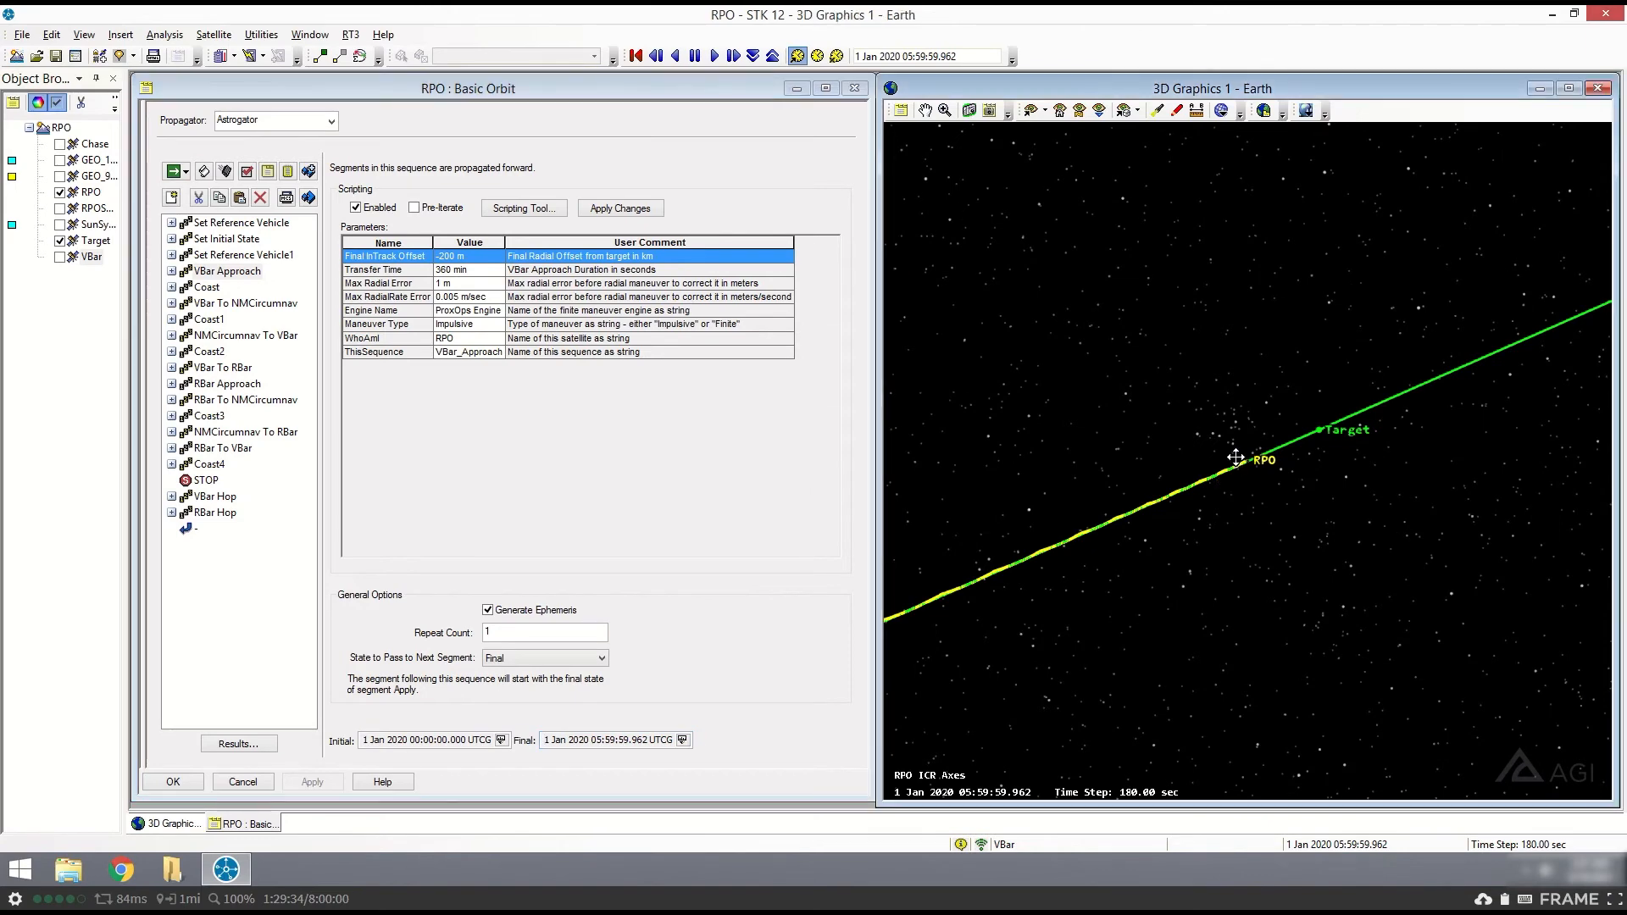
drag(1247, 442, 1090, 514)
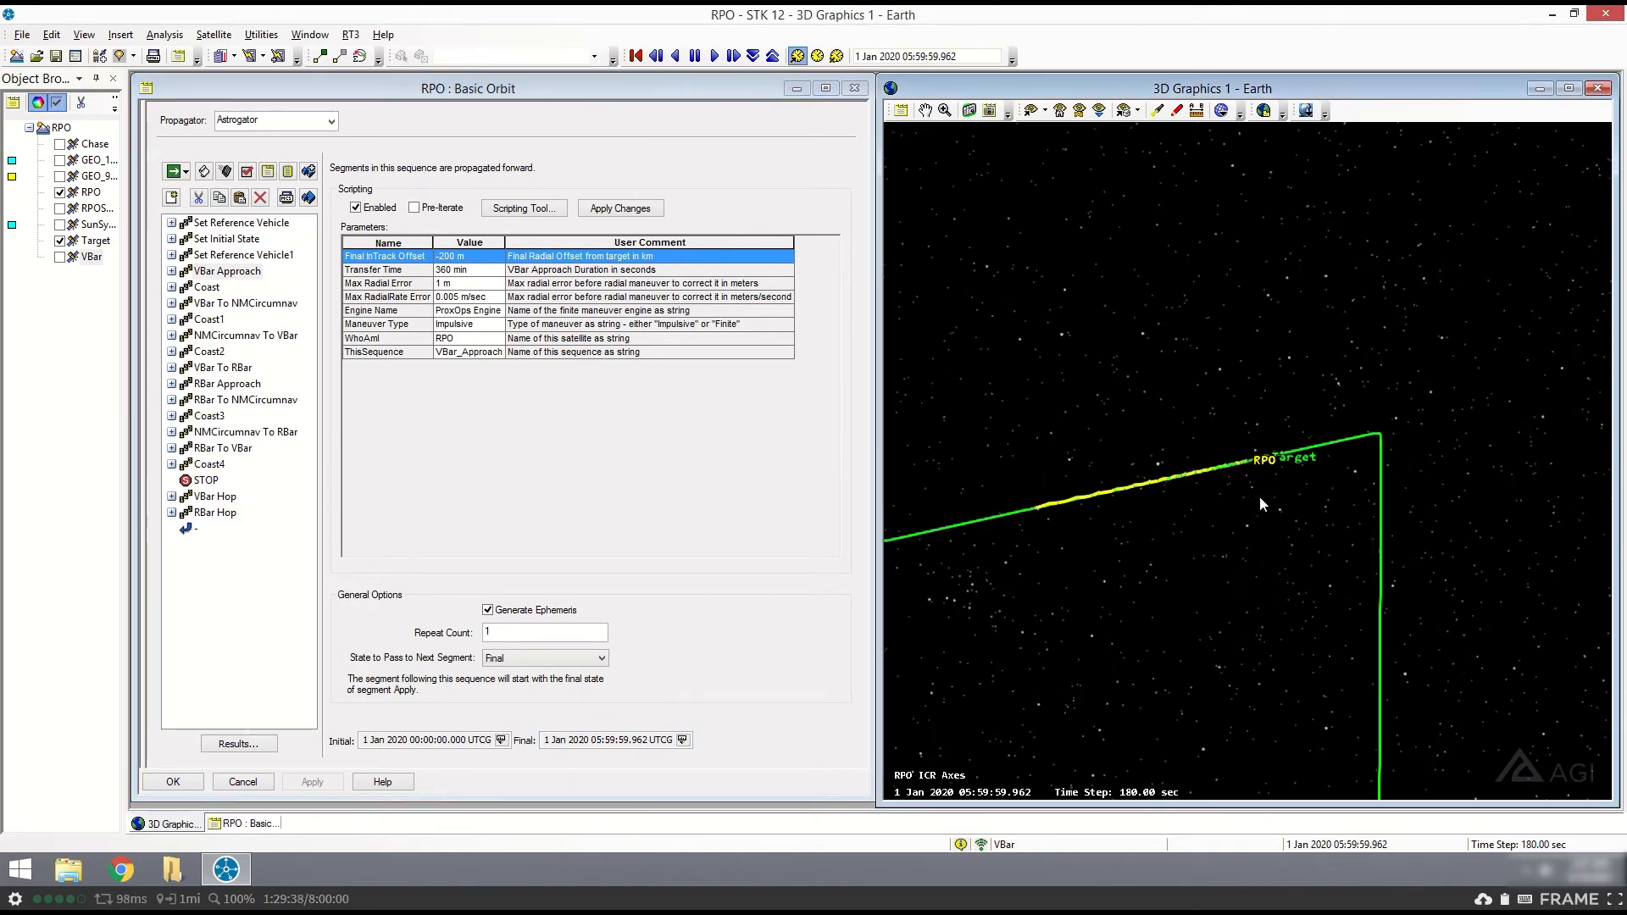
drag(1035, 510, 1020, 516)
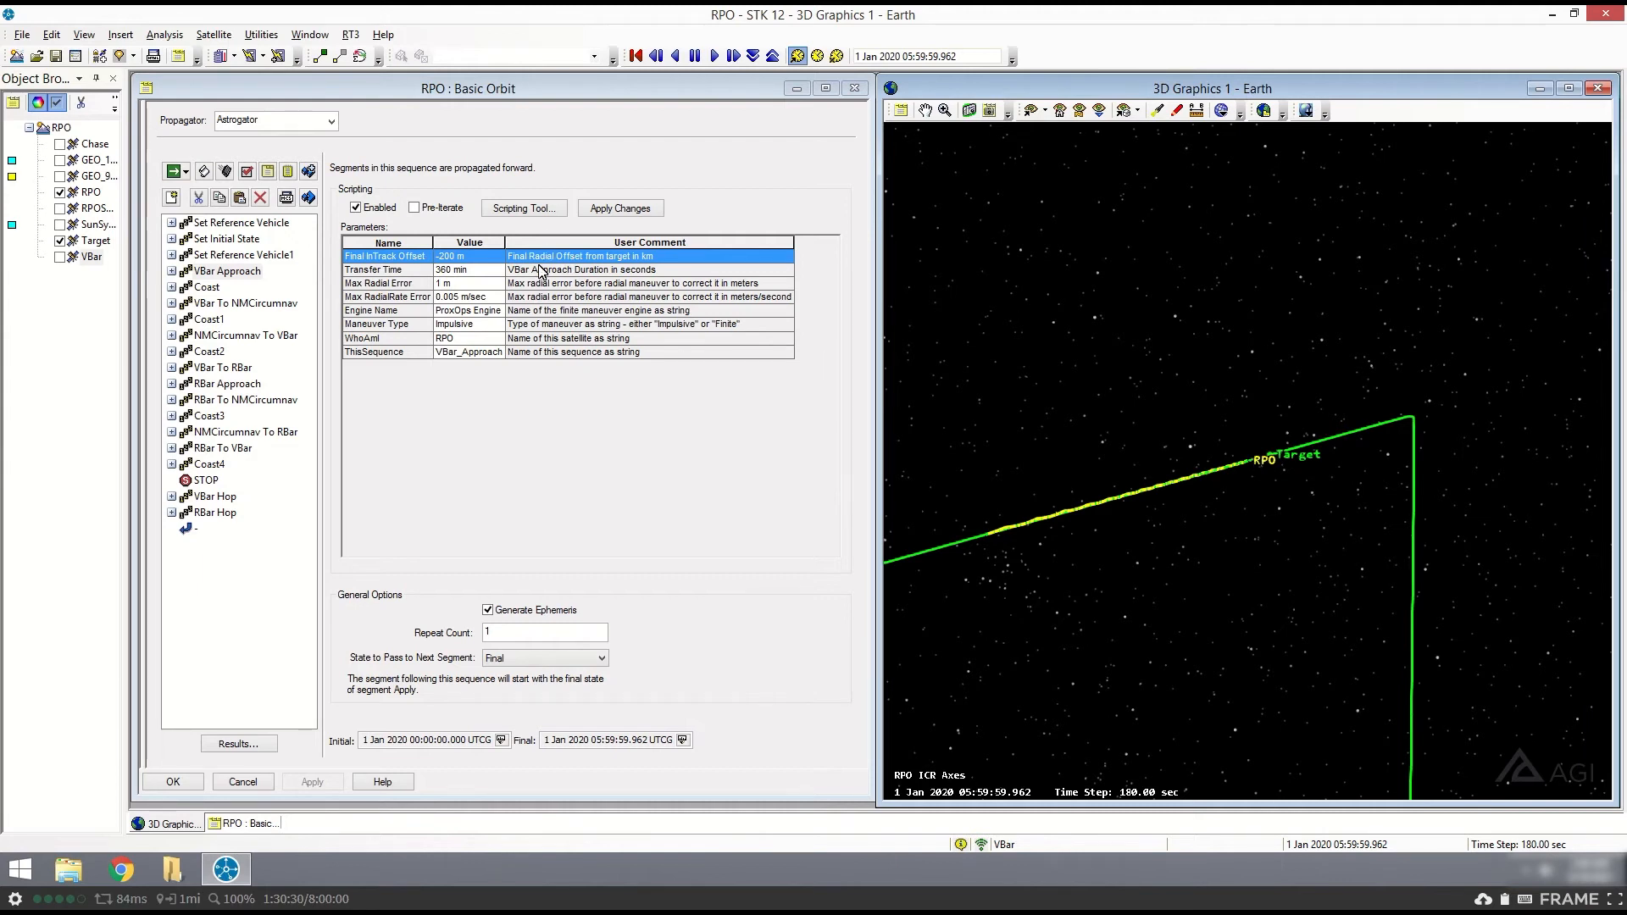
- Review VBar Approach's transfer time, radial rate error, engine, maneuver type and name parameters against RPO's path in 3D
click(472, 273)
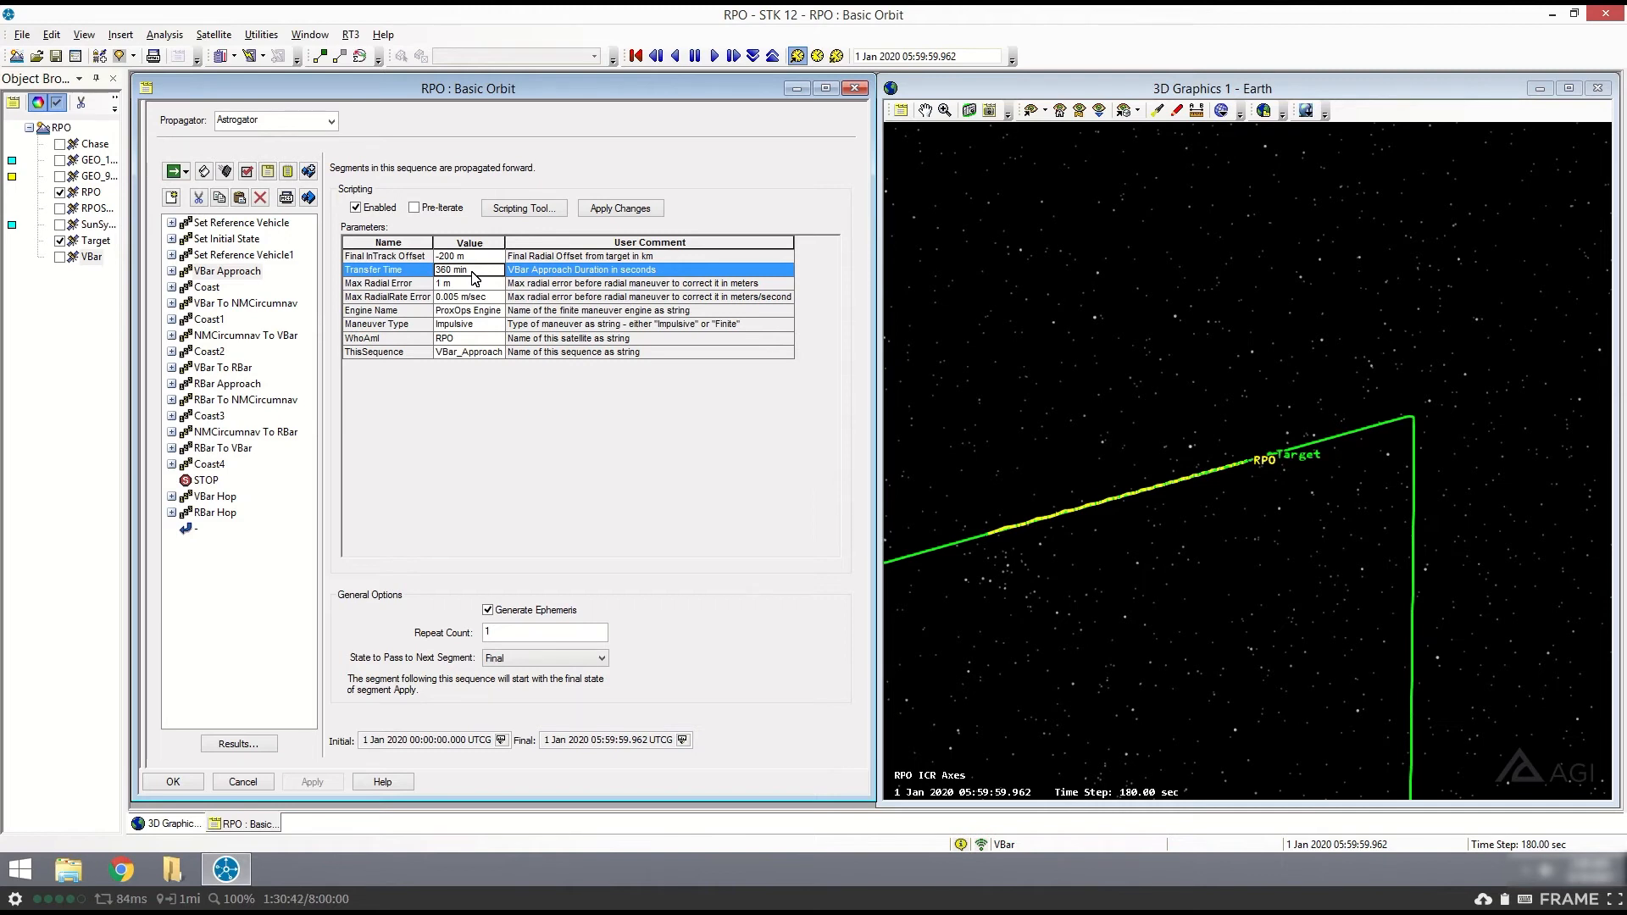
click(467, 297)
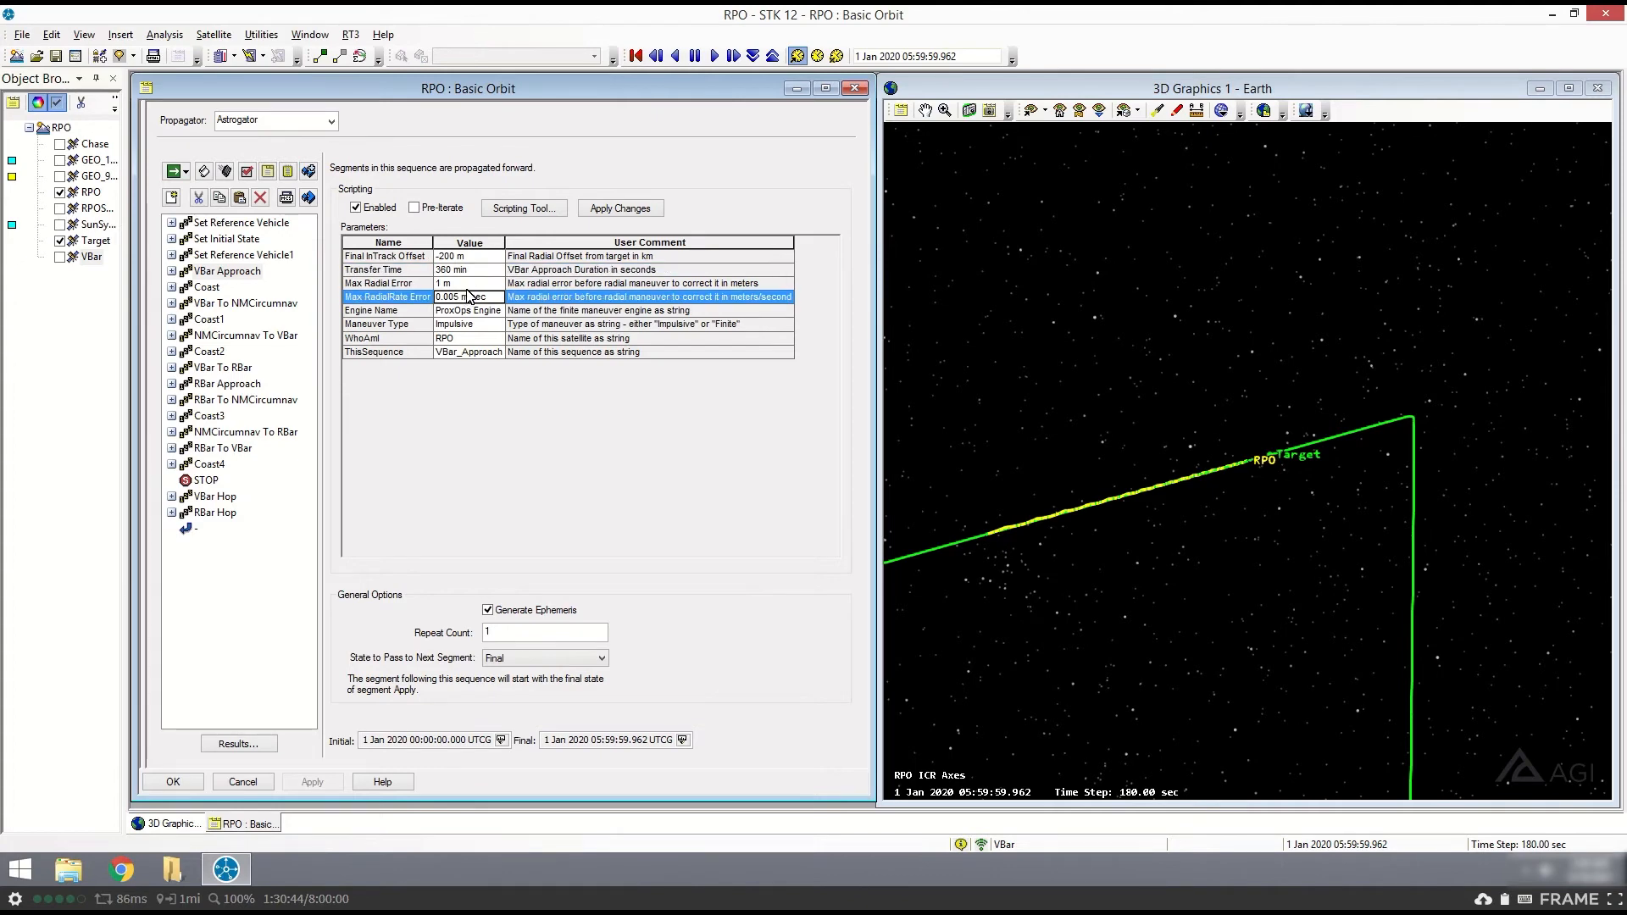
drag(1229, 483, 1133, 462)
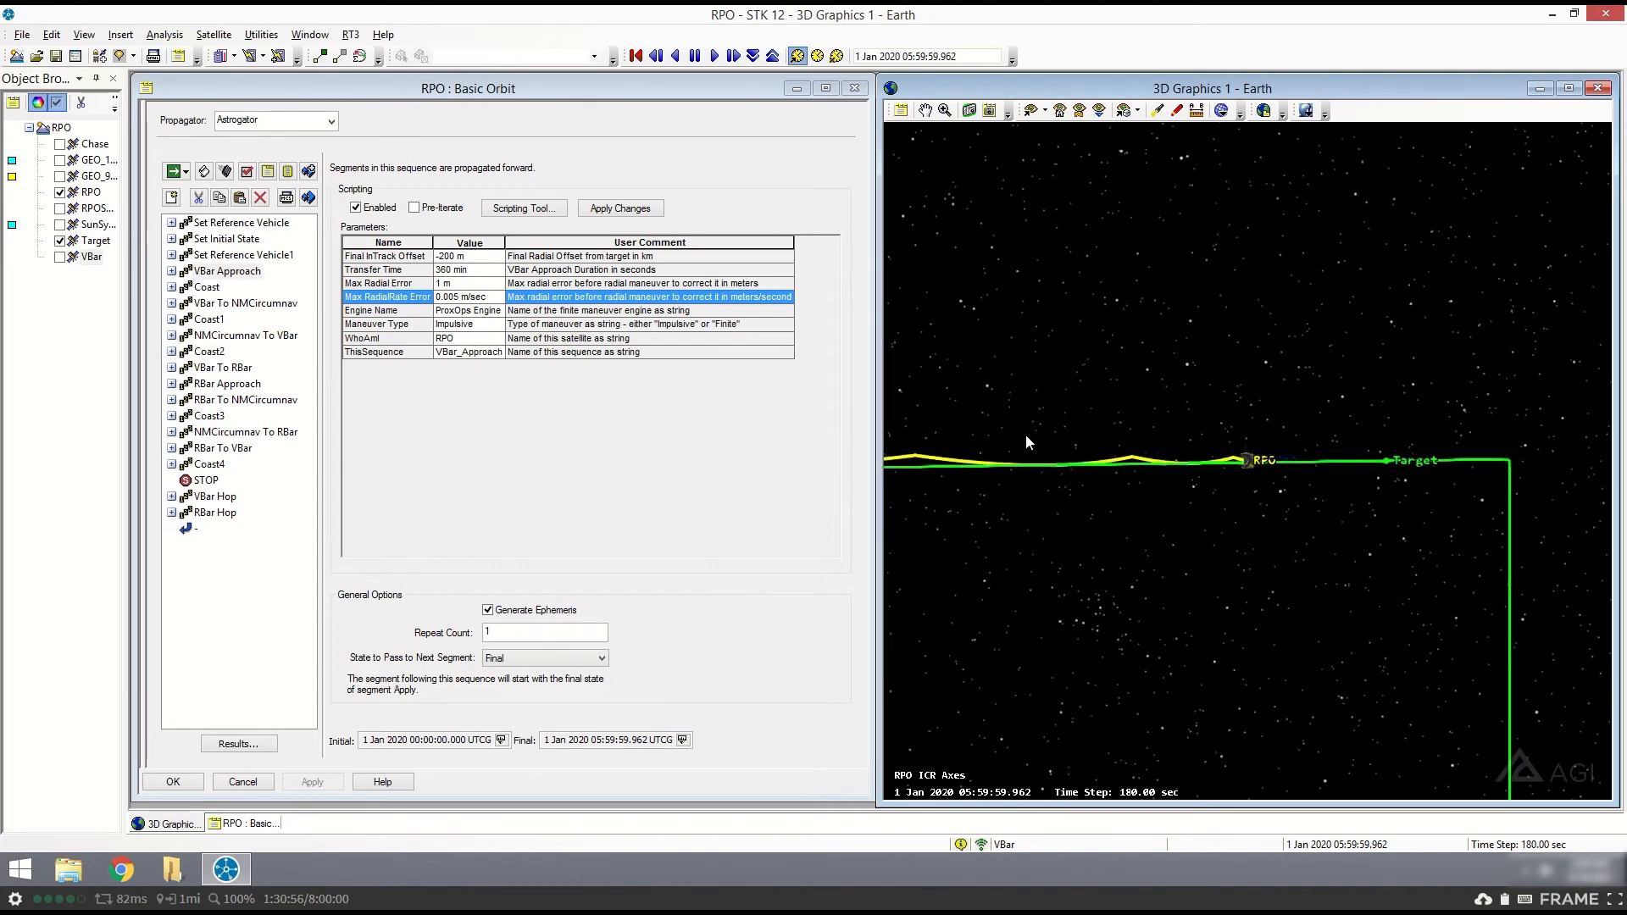
mouse_move(1025, 434)
mouse_down()
mouse_move(1072, 436)
mouse_move(1046, 440)
mouse_up()
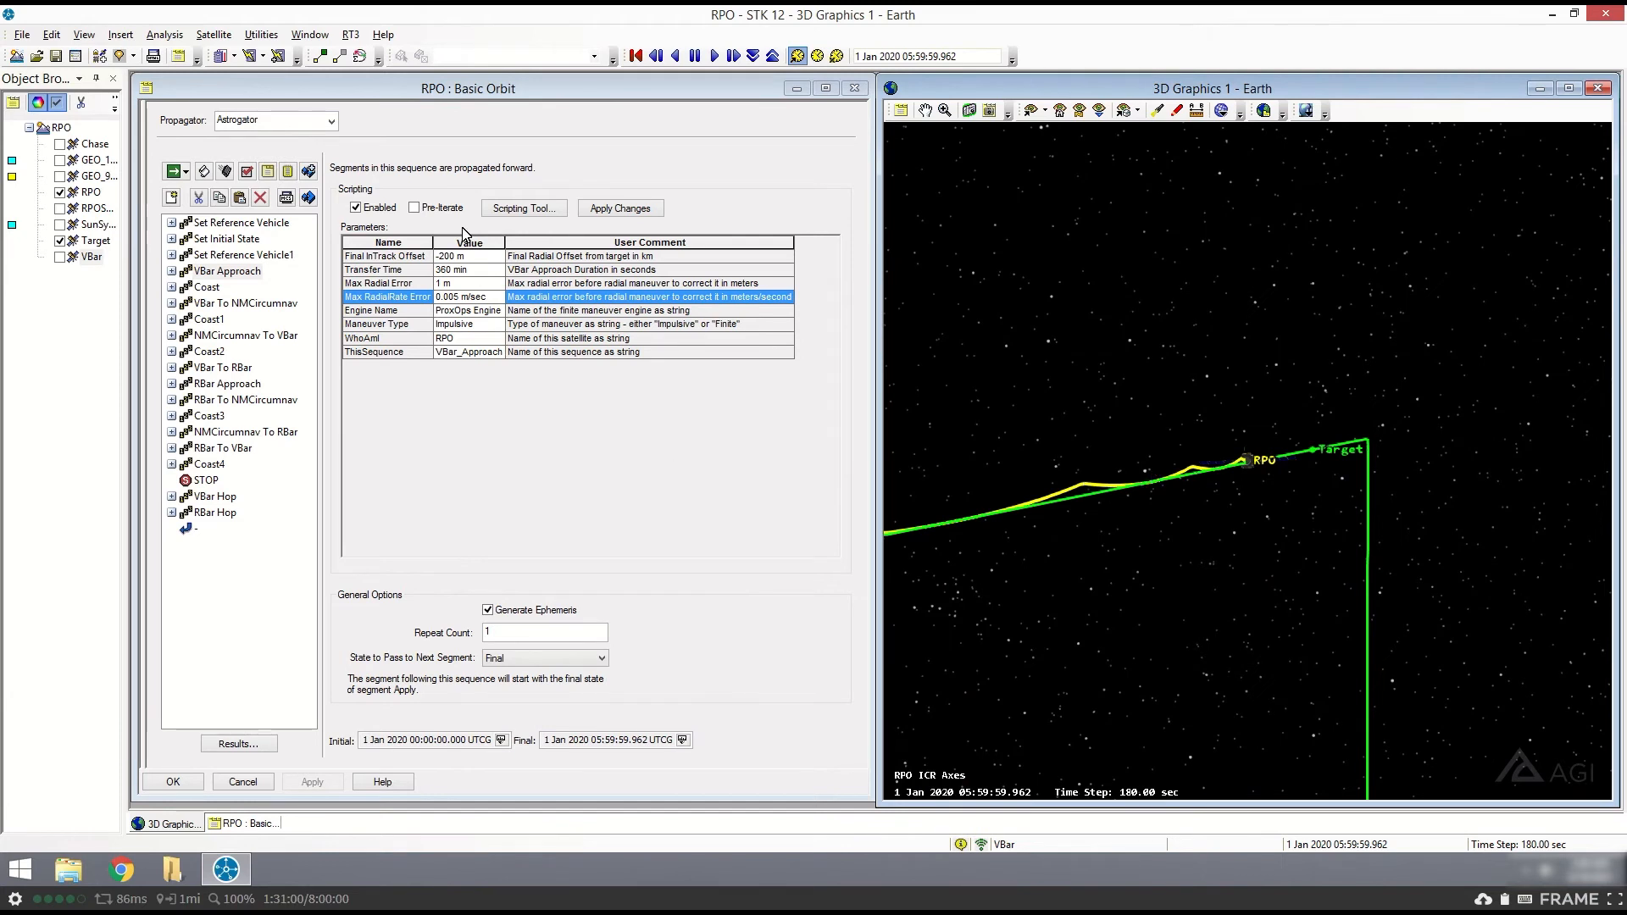
click(458, 311)
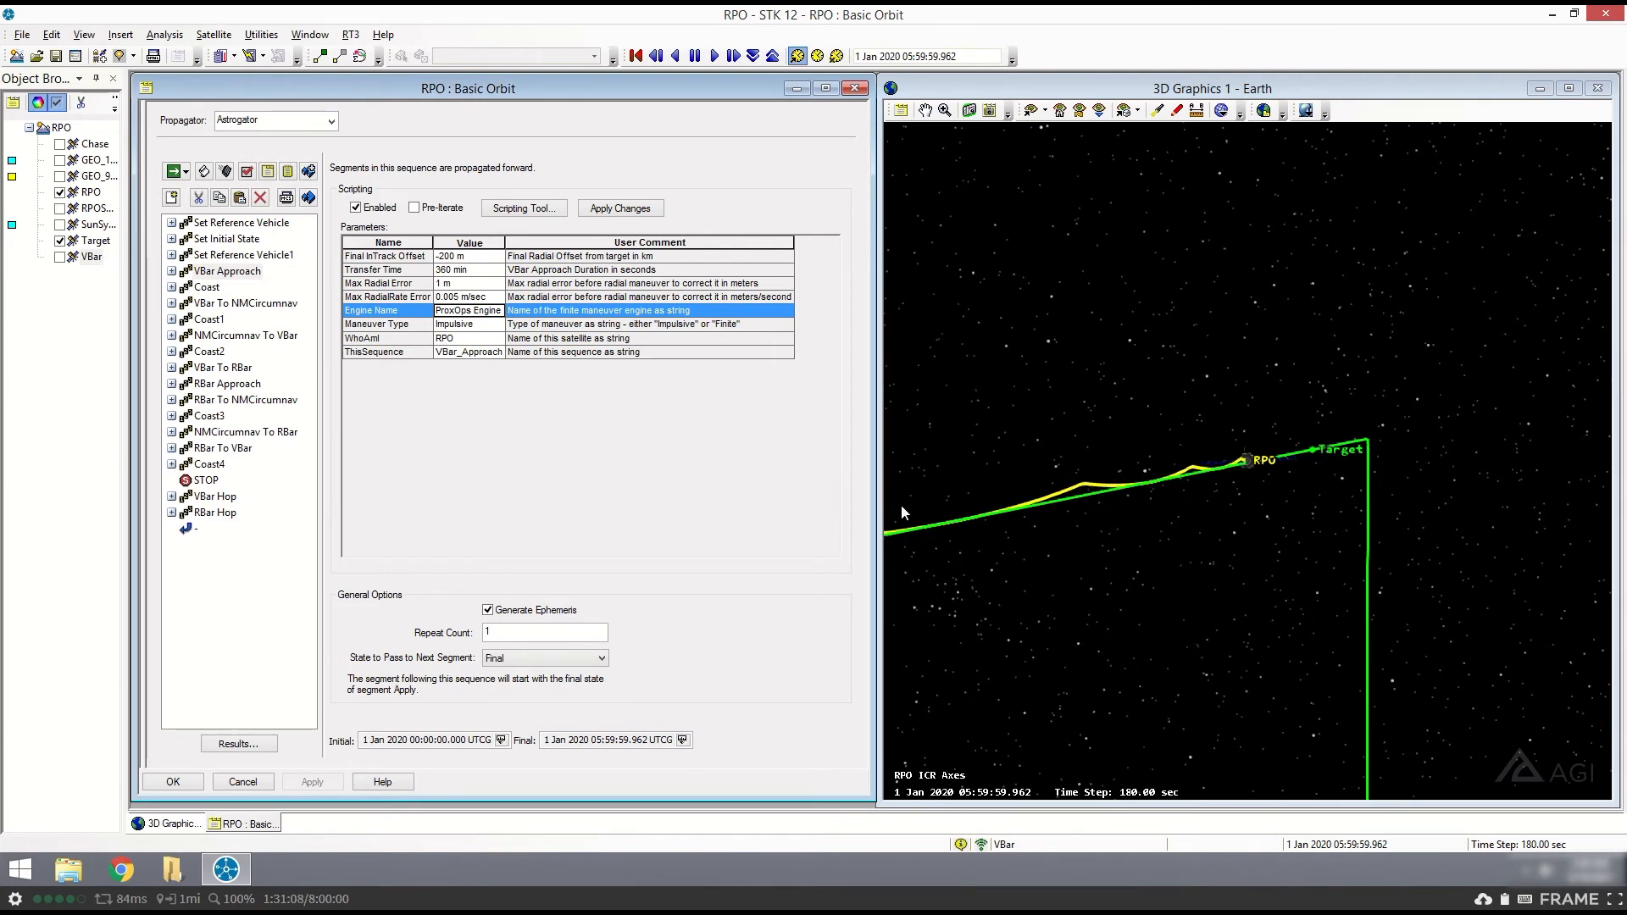
click(456, 326)
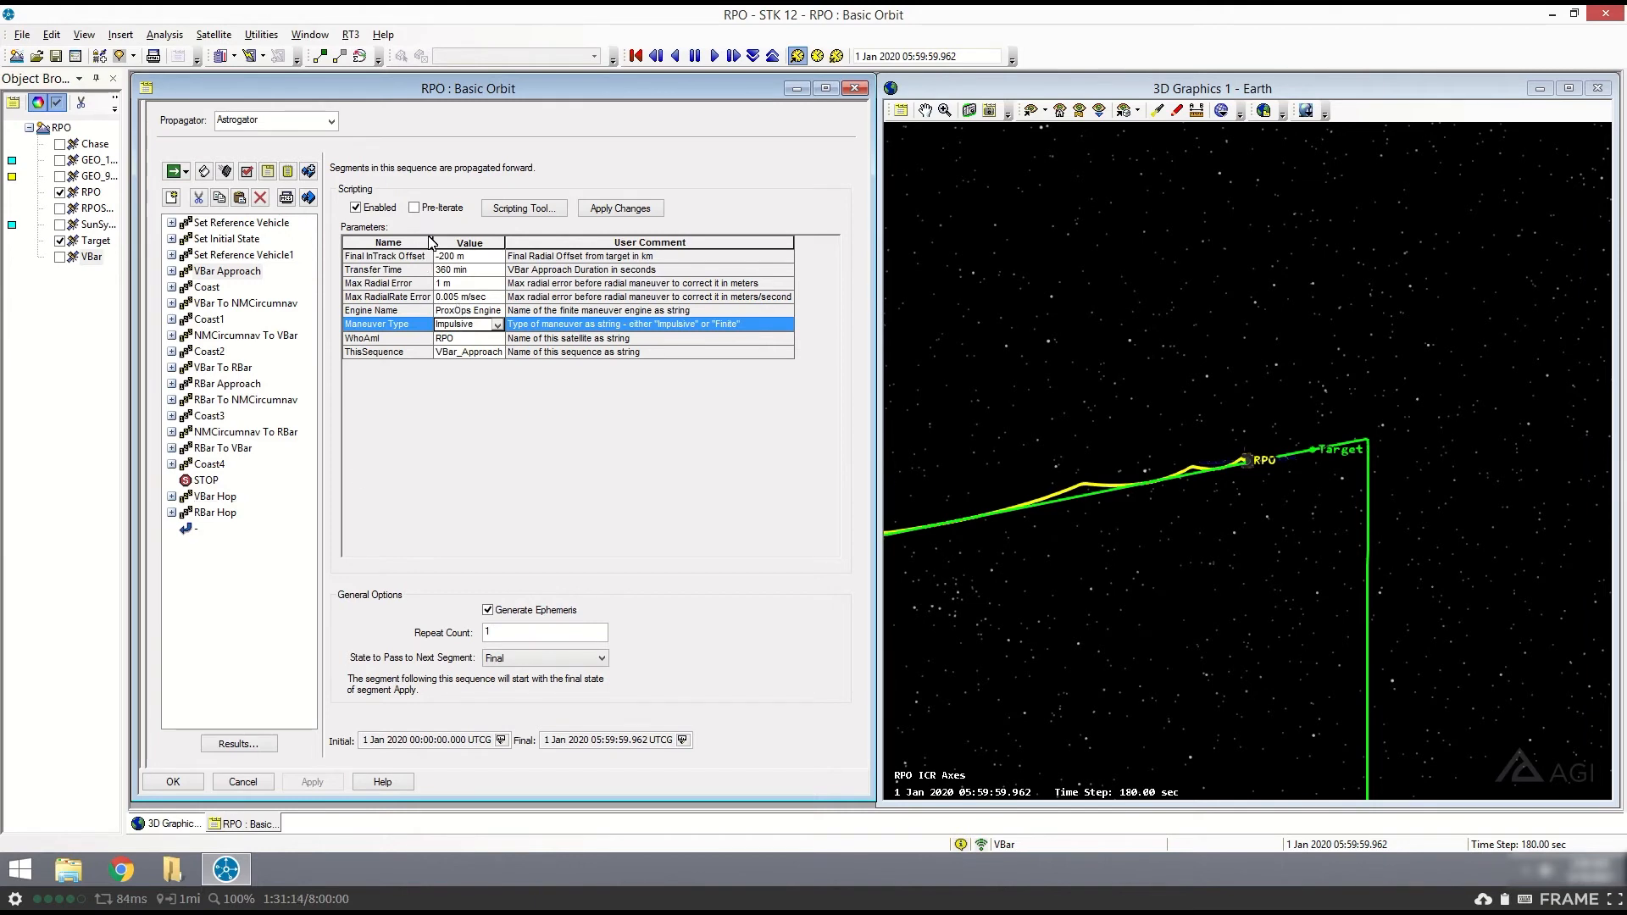
click(417, 340)
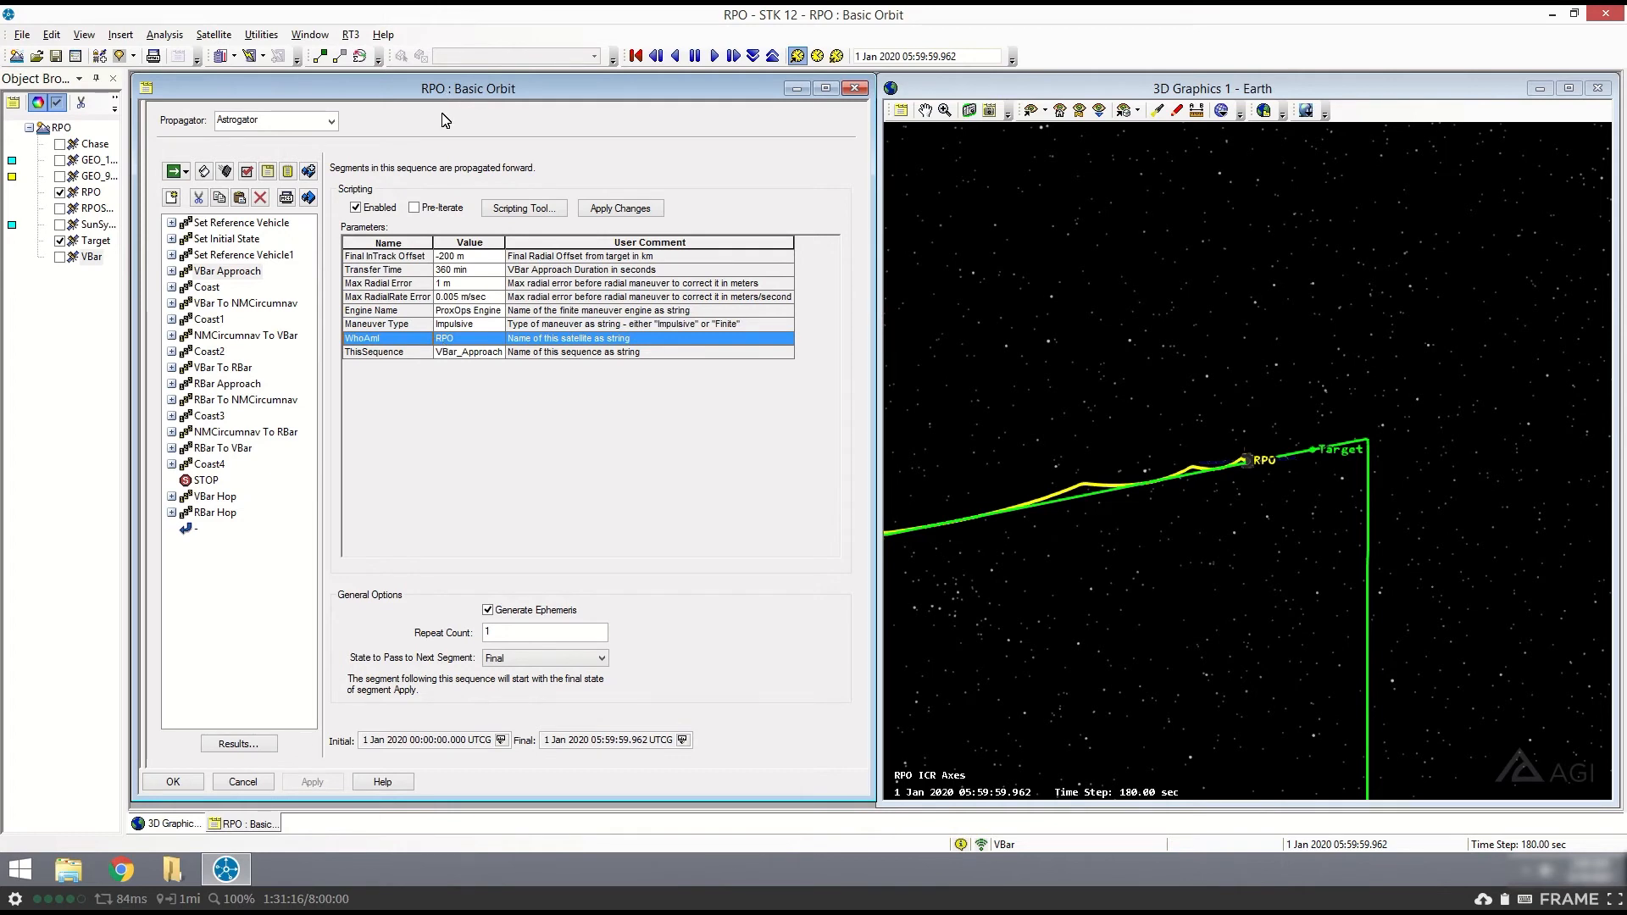
click(468, 354)
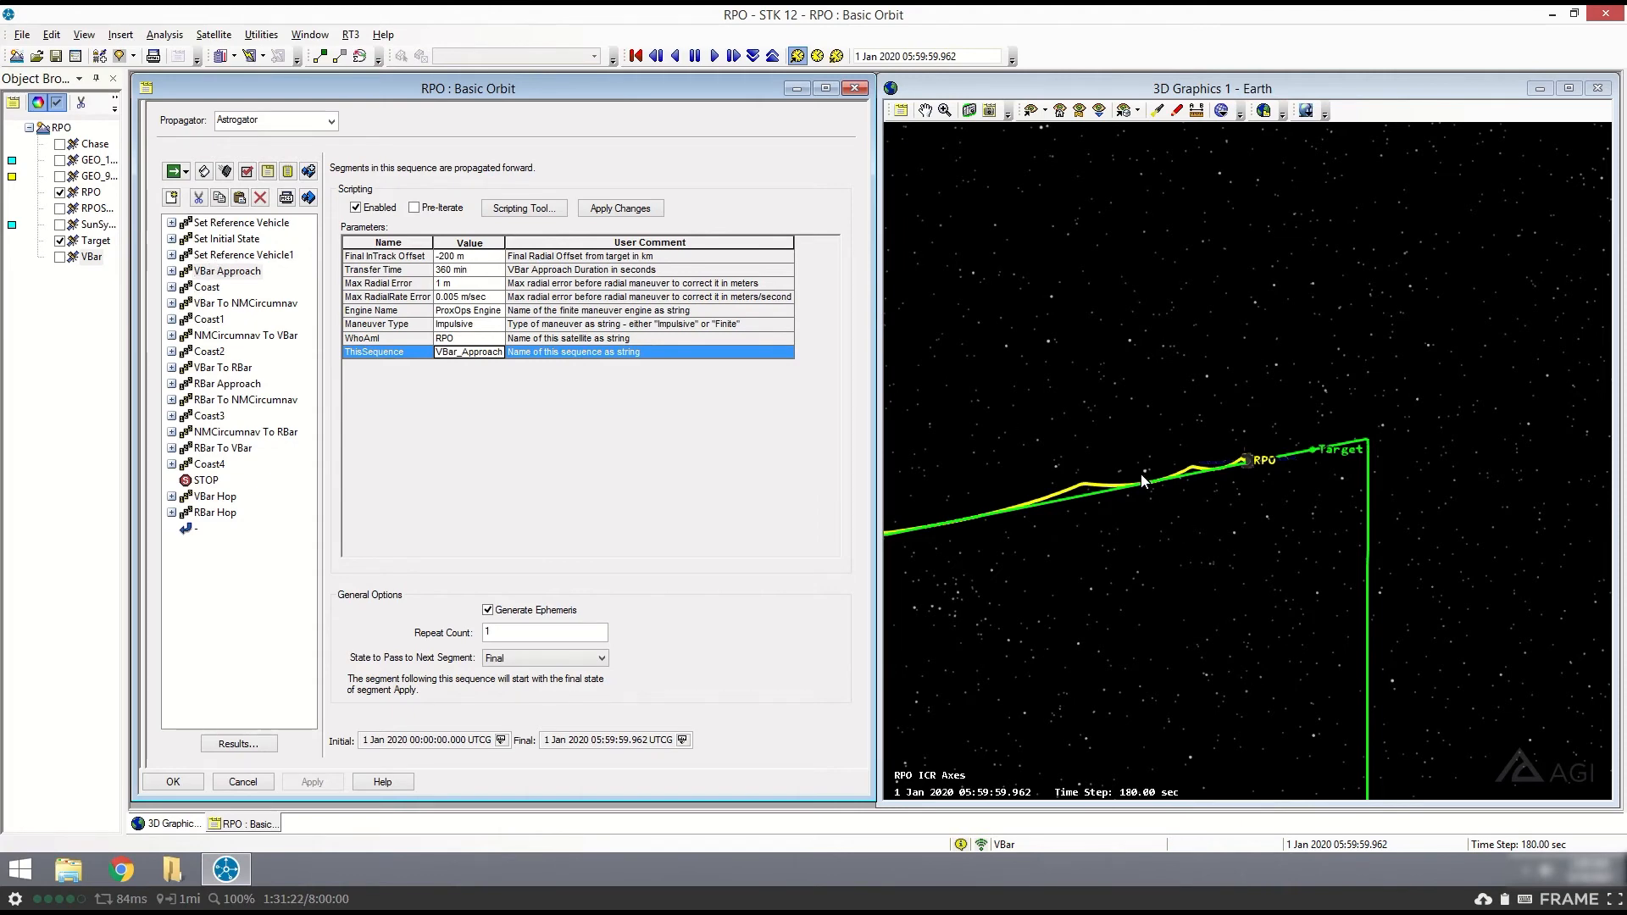
- Inspect RPO's VBar Approach path along the line to Target from several angles in 3D
drag(1224, 526, 1208, 506)
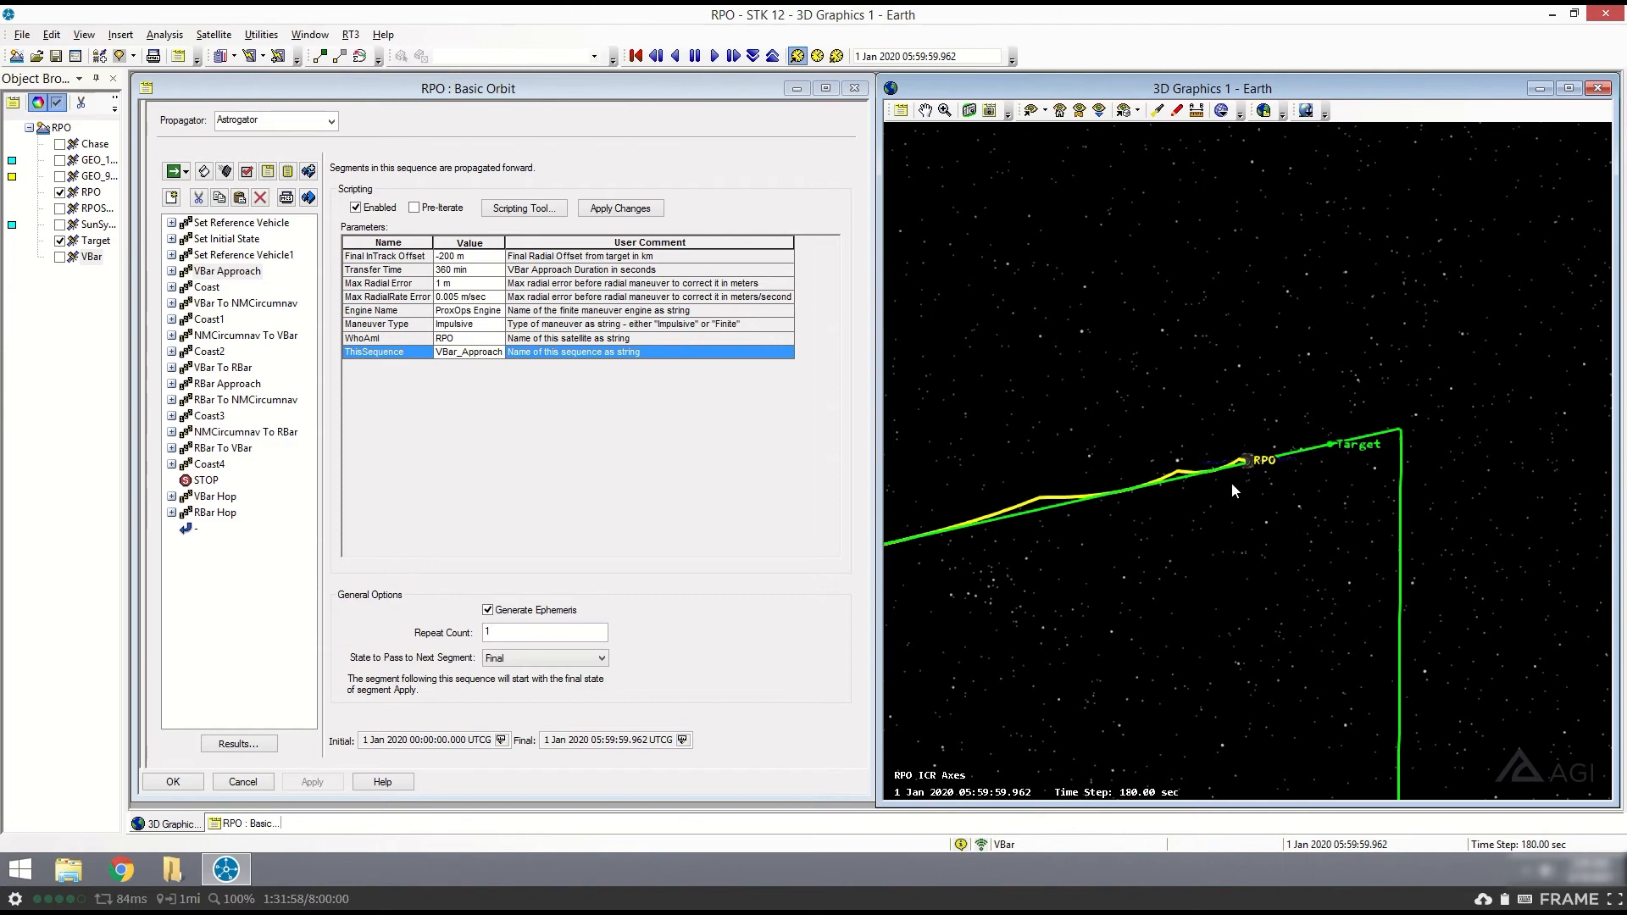
drag(1262, 426, 945, 476)
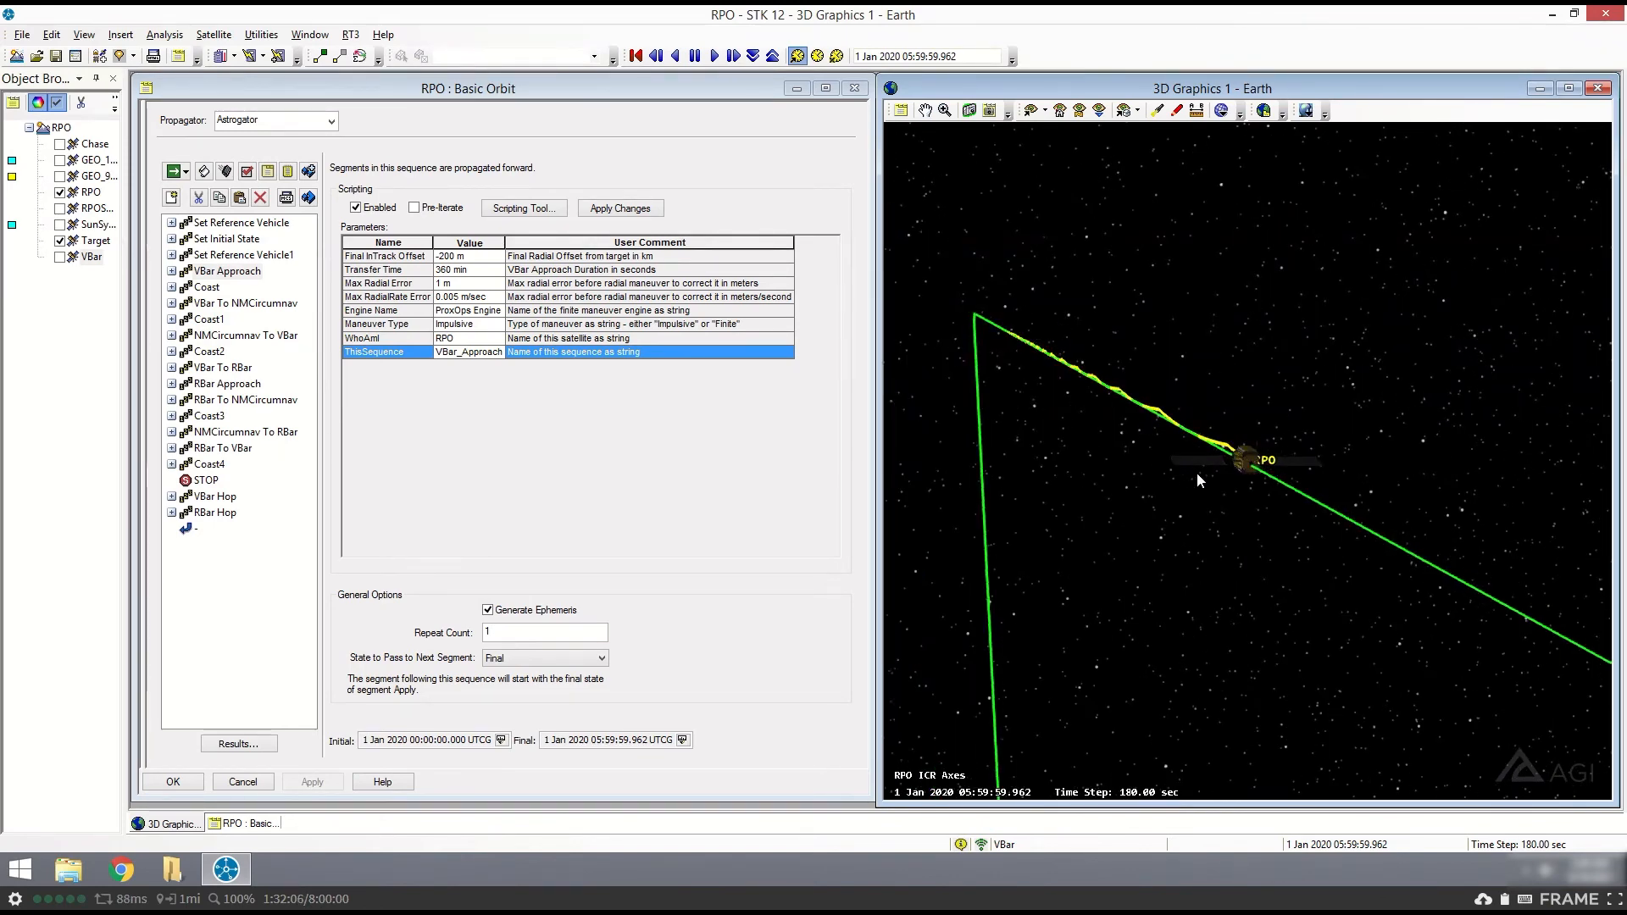
drag(1399, 271, 1562, 328)
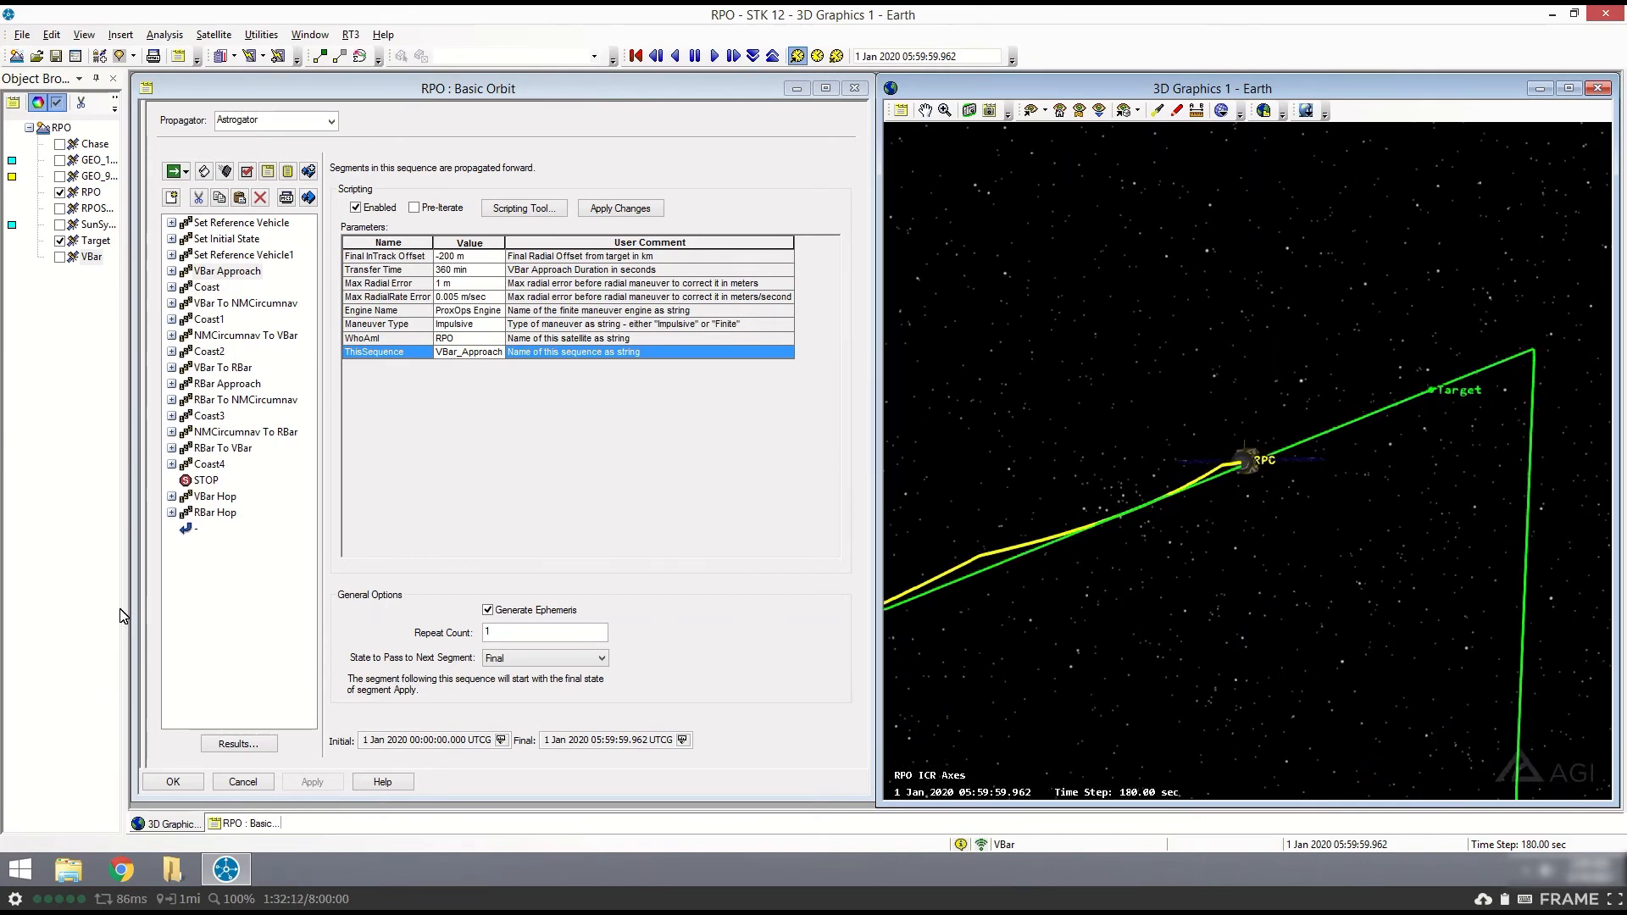
drag(1246, 429, 1238, 430)
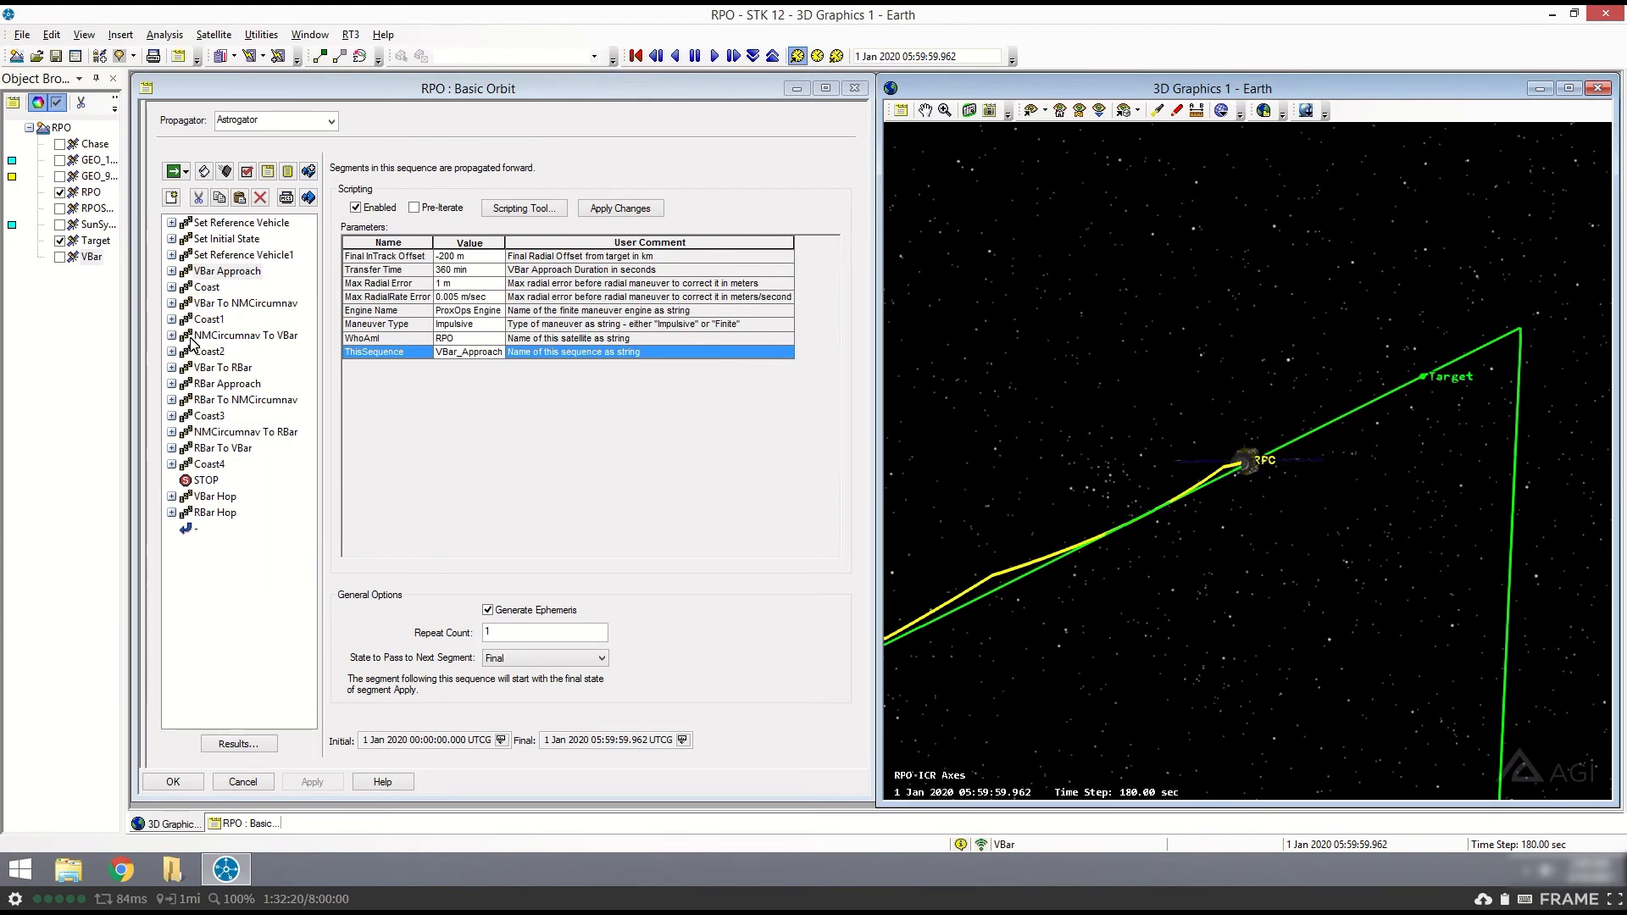
- Open the propagate segment nested in VBar Approach and examine the Radial Impulsive and Radial Finite automatic sequences
click(172, 271)
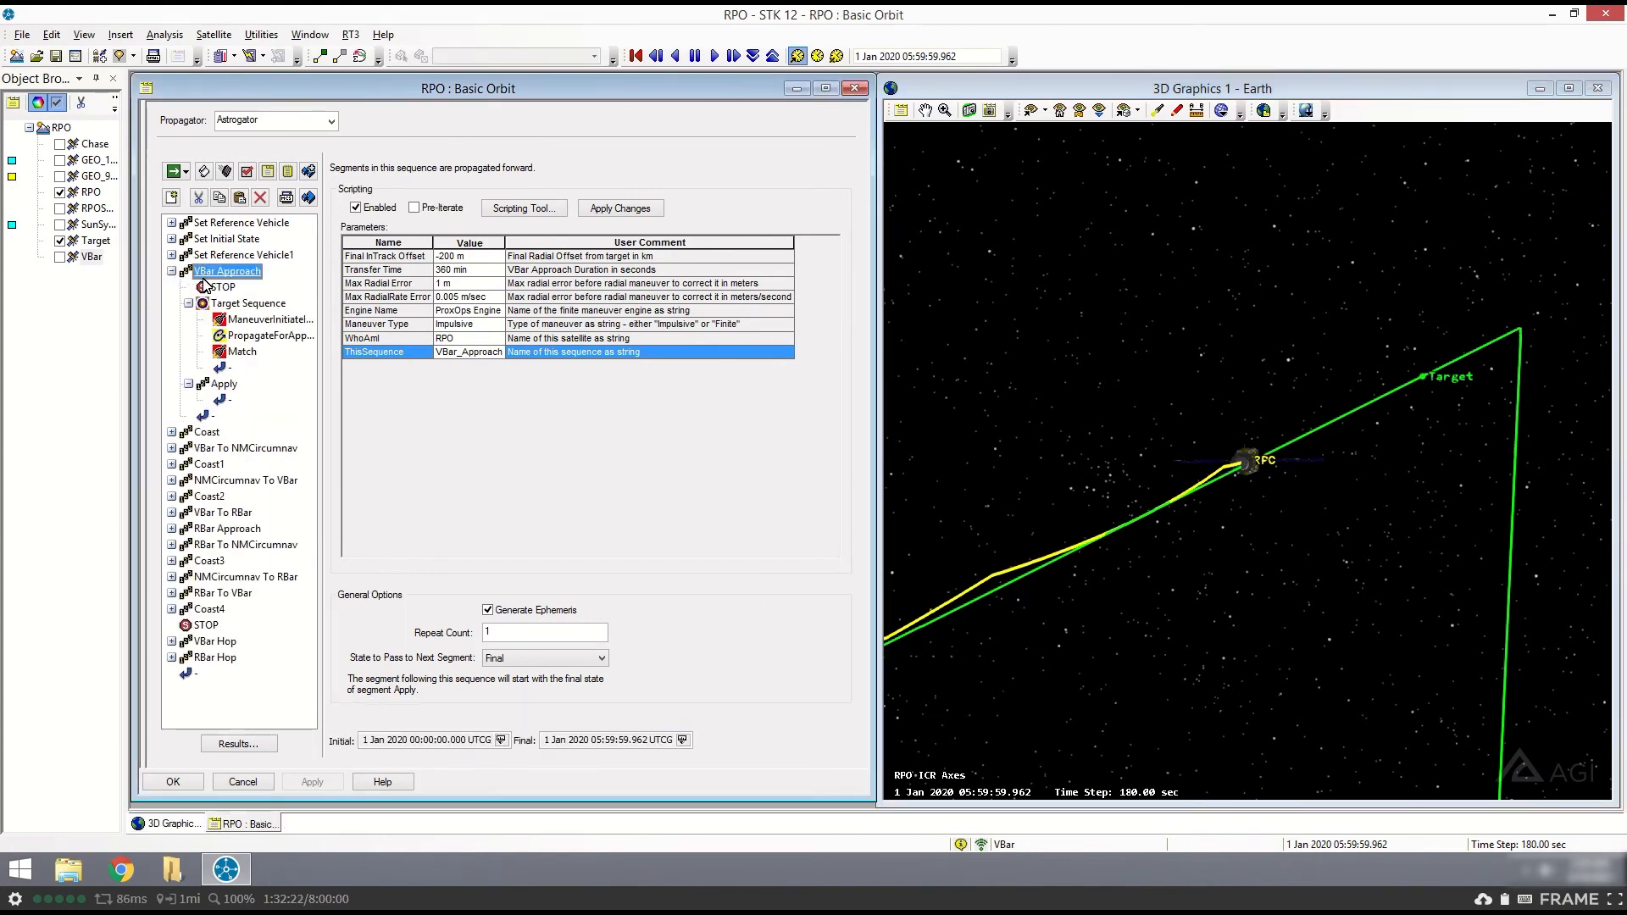
click(253, 339)
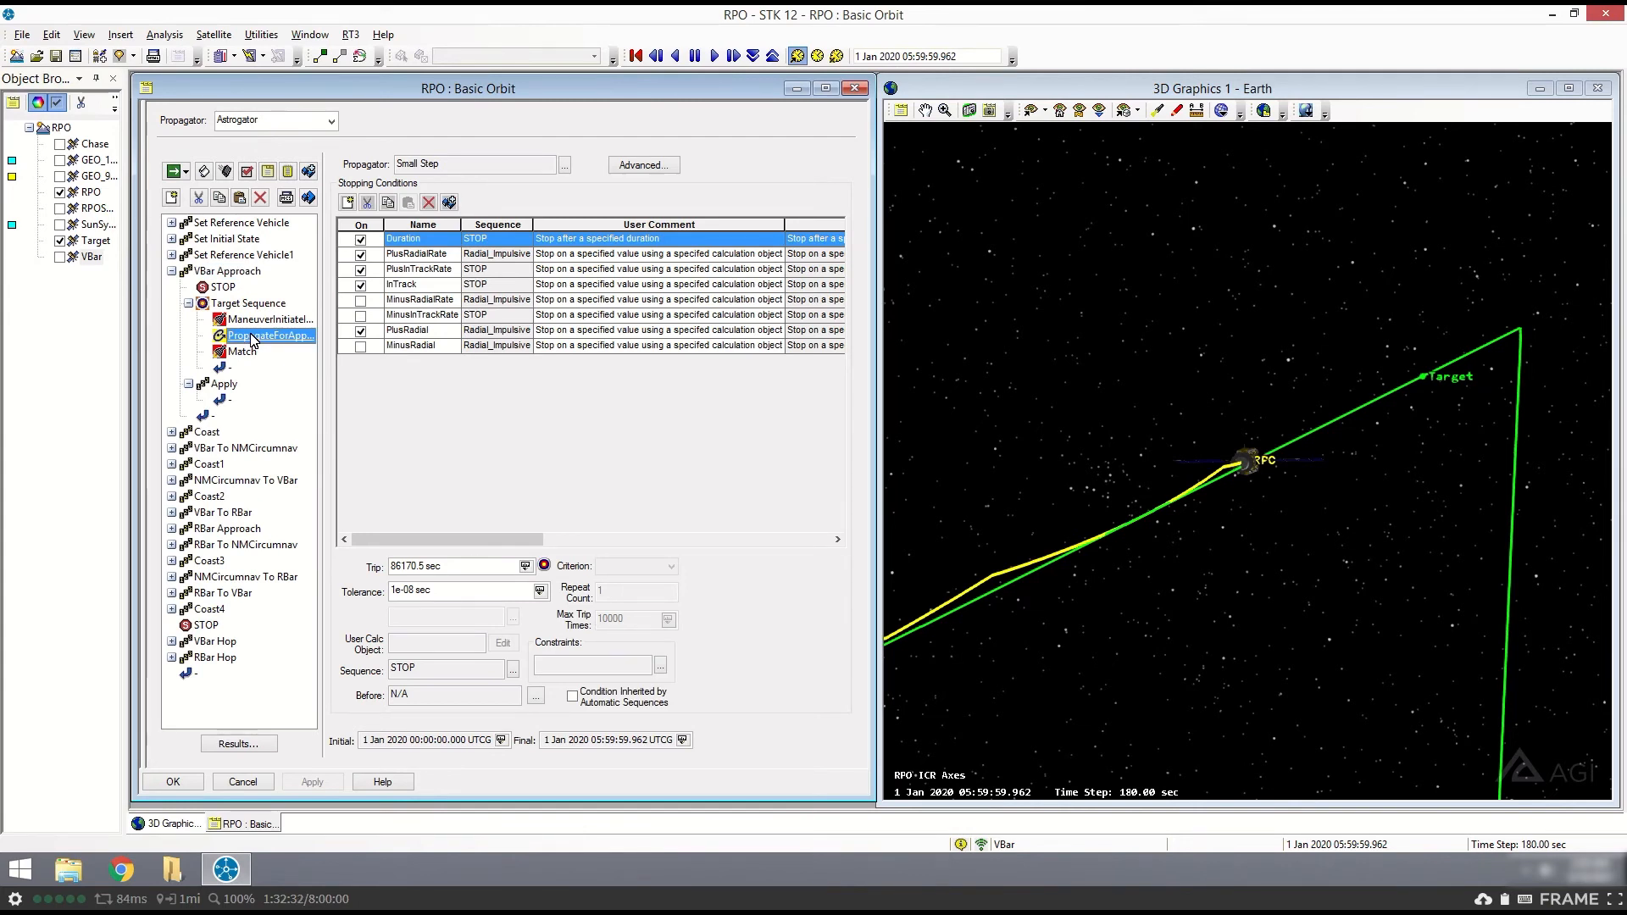
click(285, 199)
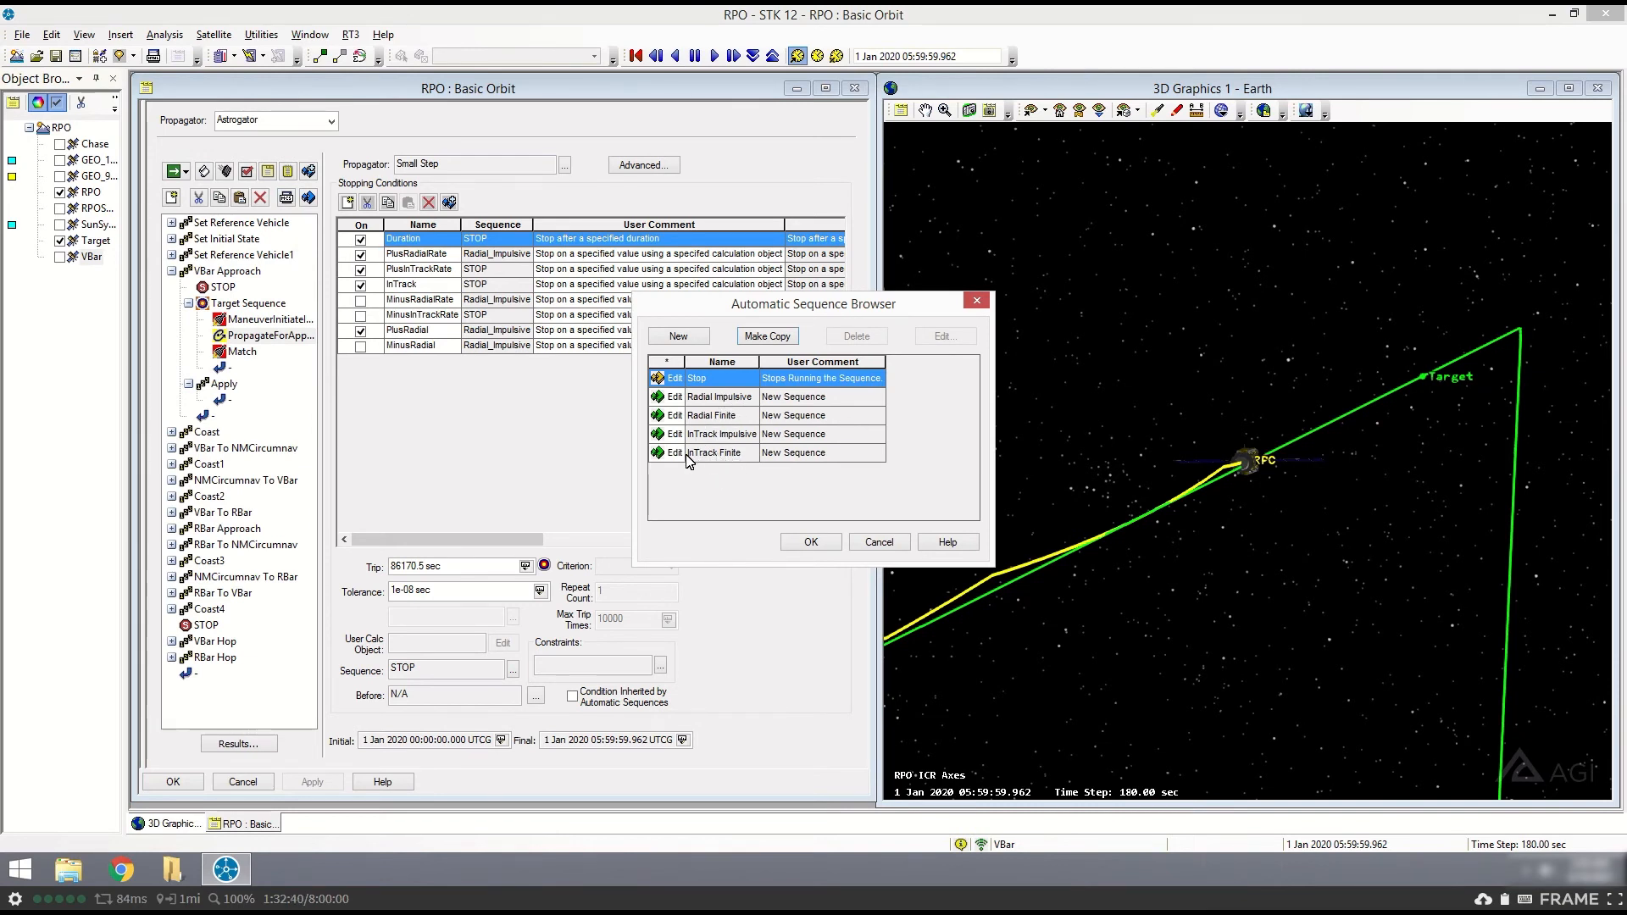
click(718, 398)
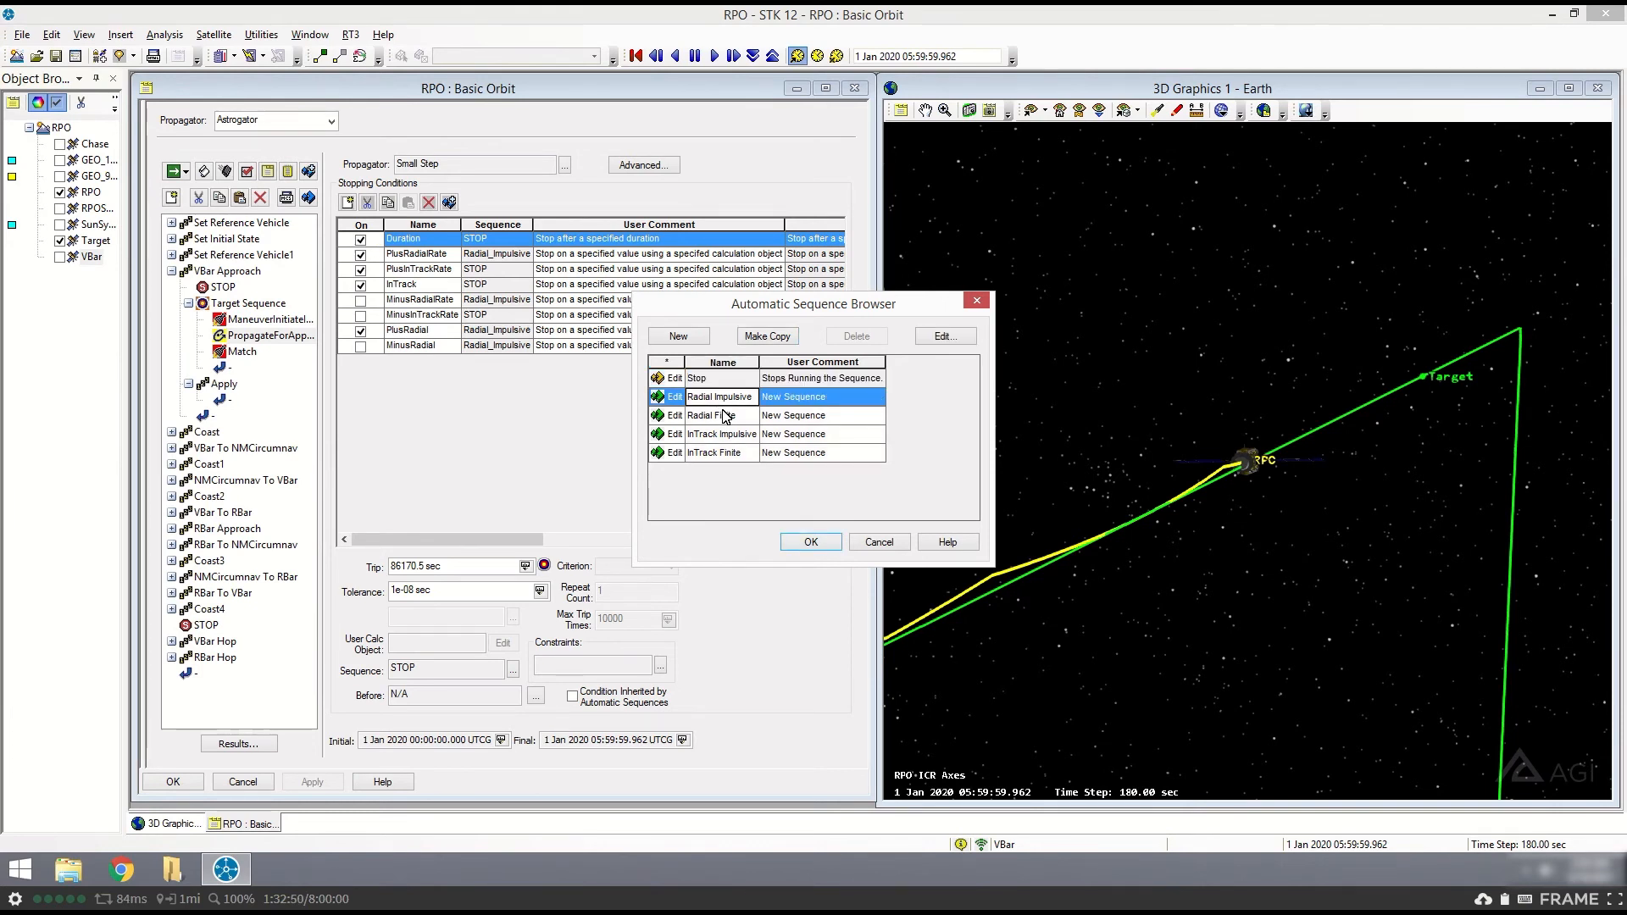
click(726, 417)
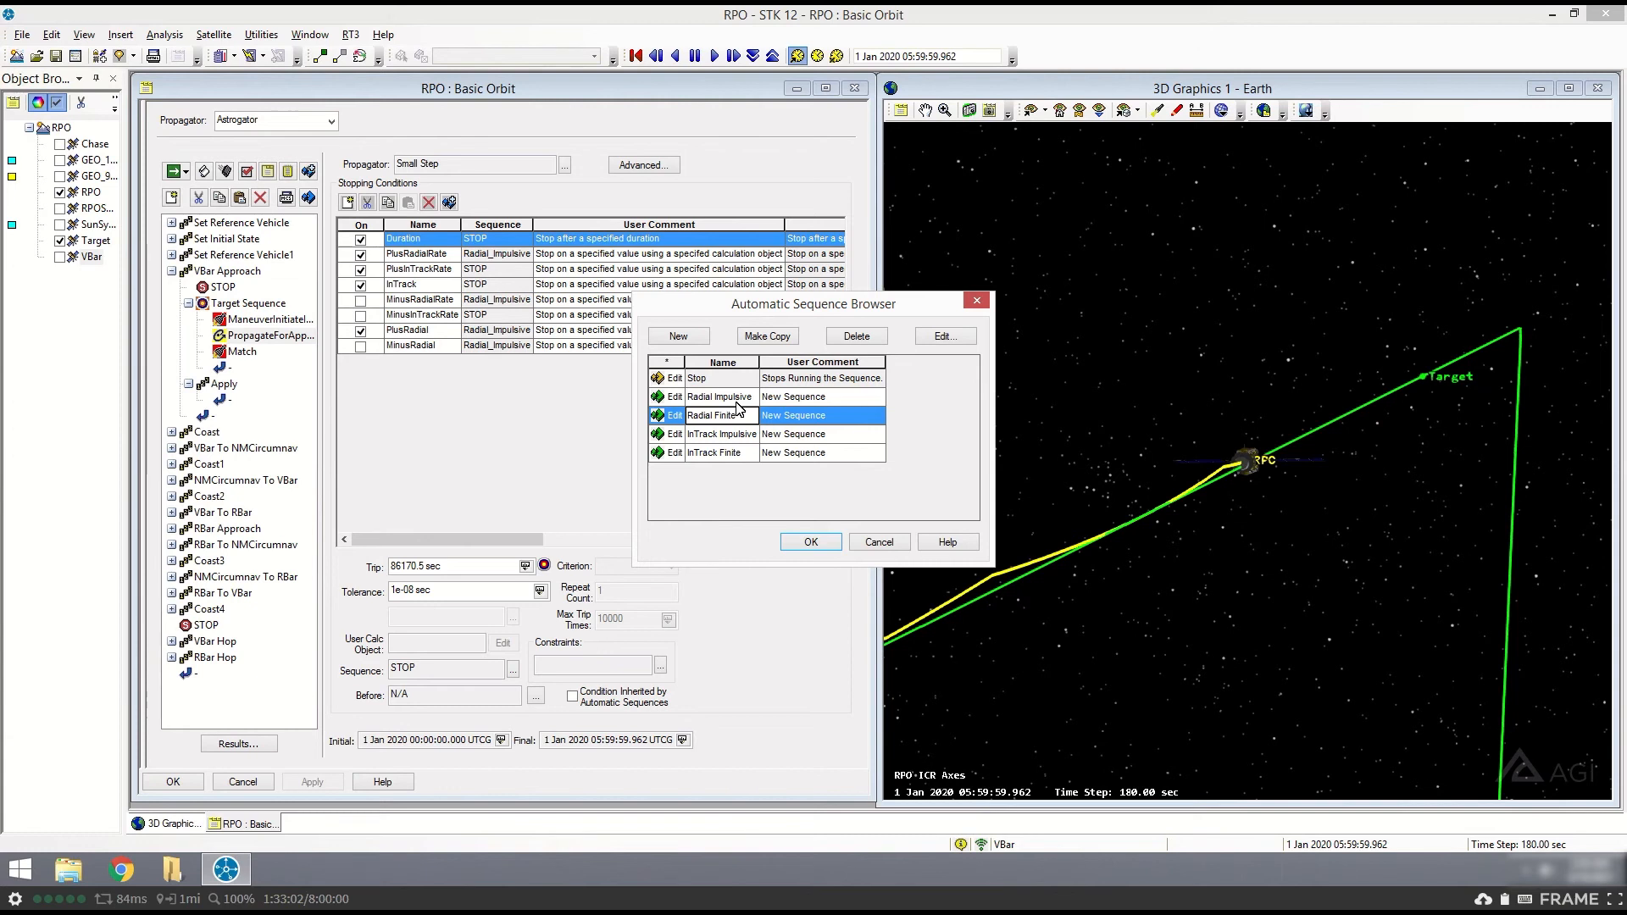
click(976, 301)
- Check the calculation object and automatic sequence of the PlusRadialRate stopping condition, and collapse VBar Approach
click(422, 252)
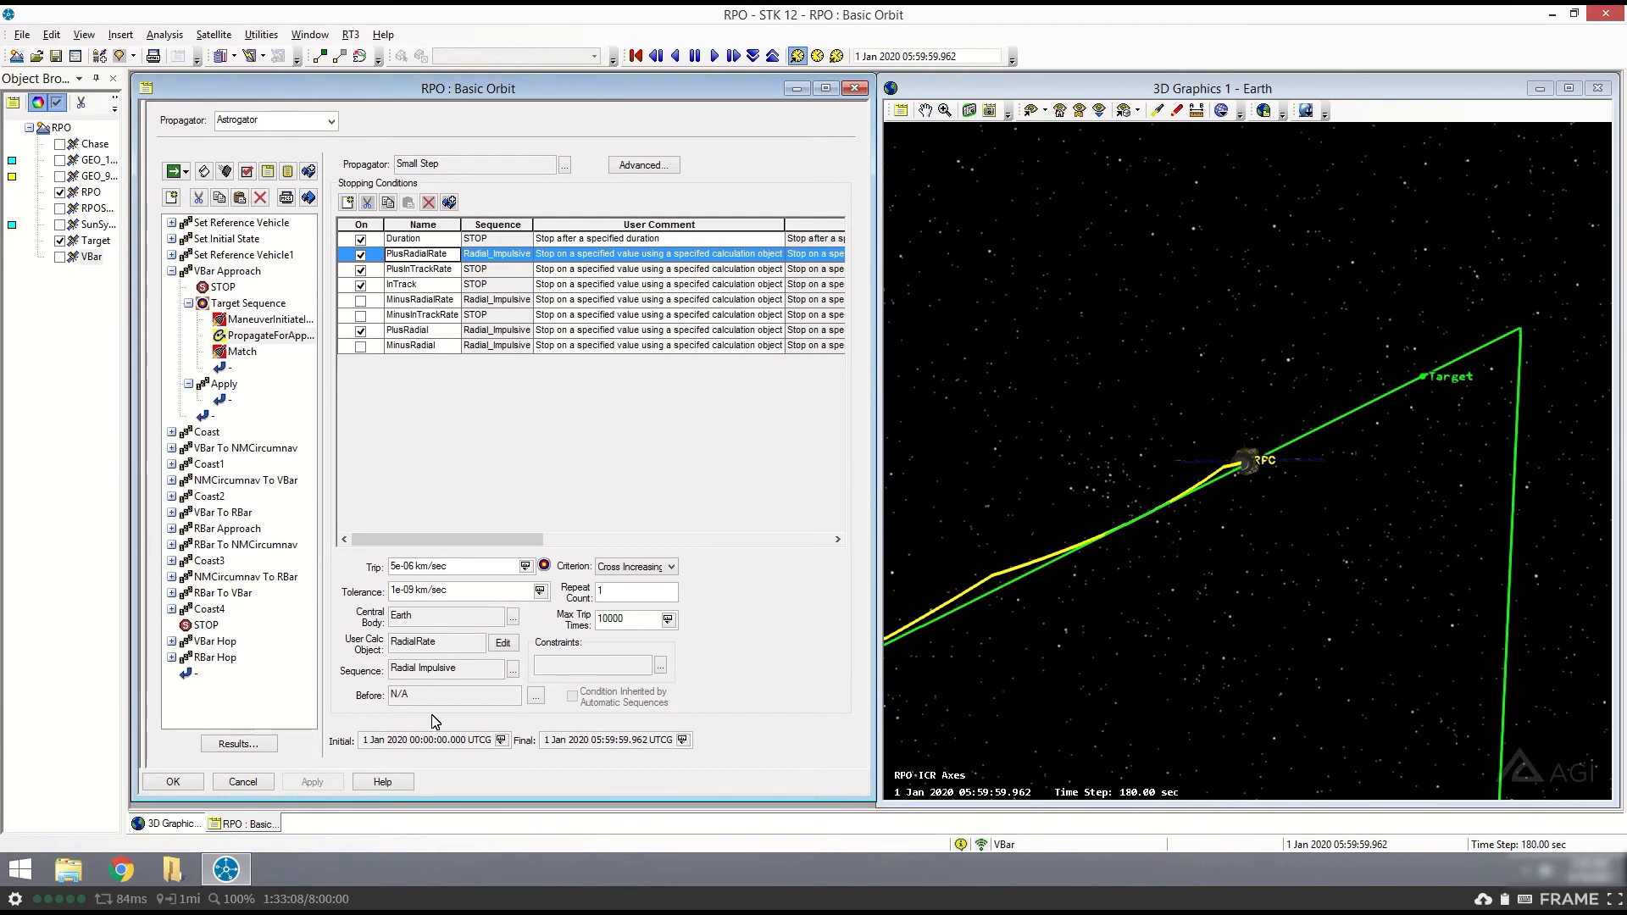
drag(442, 641, 343, 629)
drag(465, 671, 369, 658)
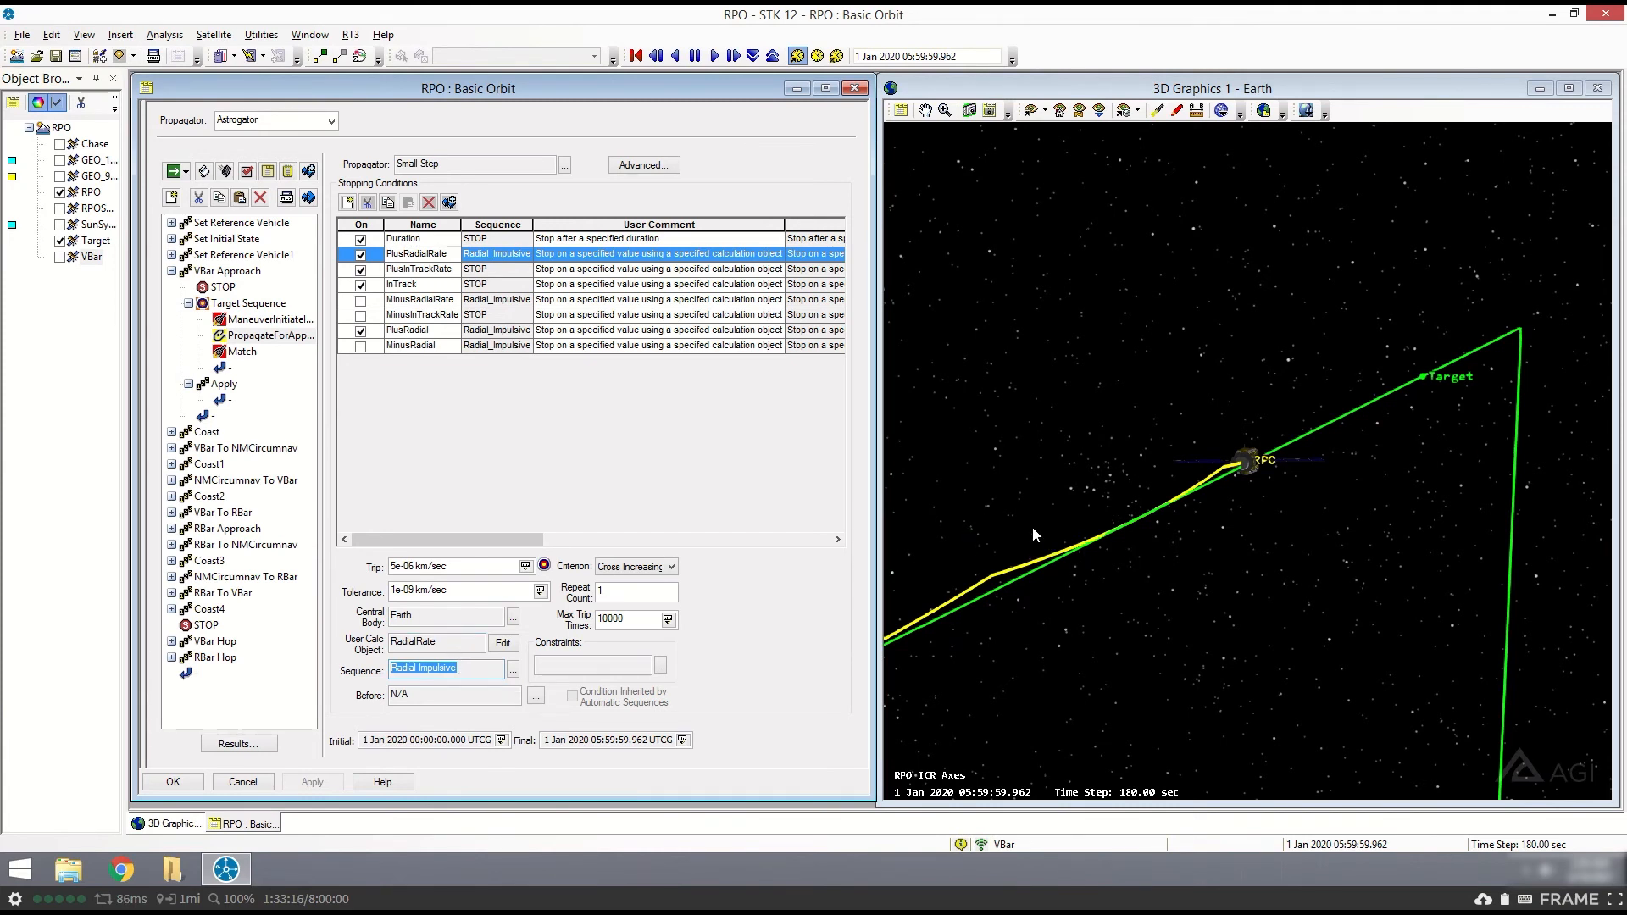
click(172, 271)
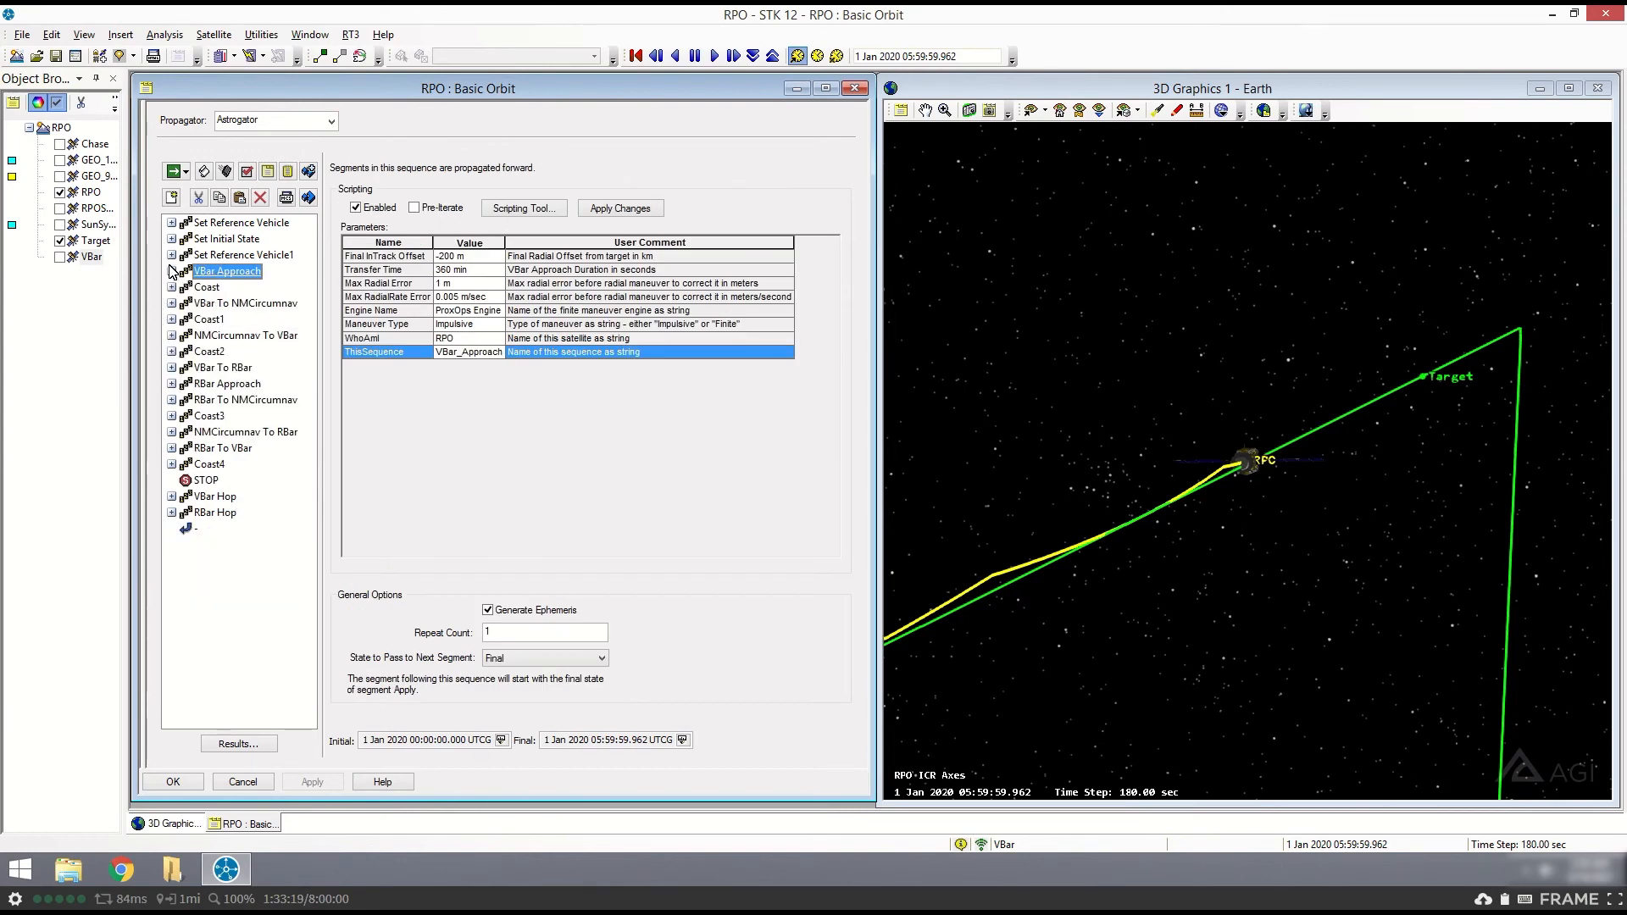
- Set the animation time to the initial time of RBar Approach and view RPO's position relative to Target in 3D
click(236, 385)
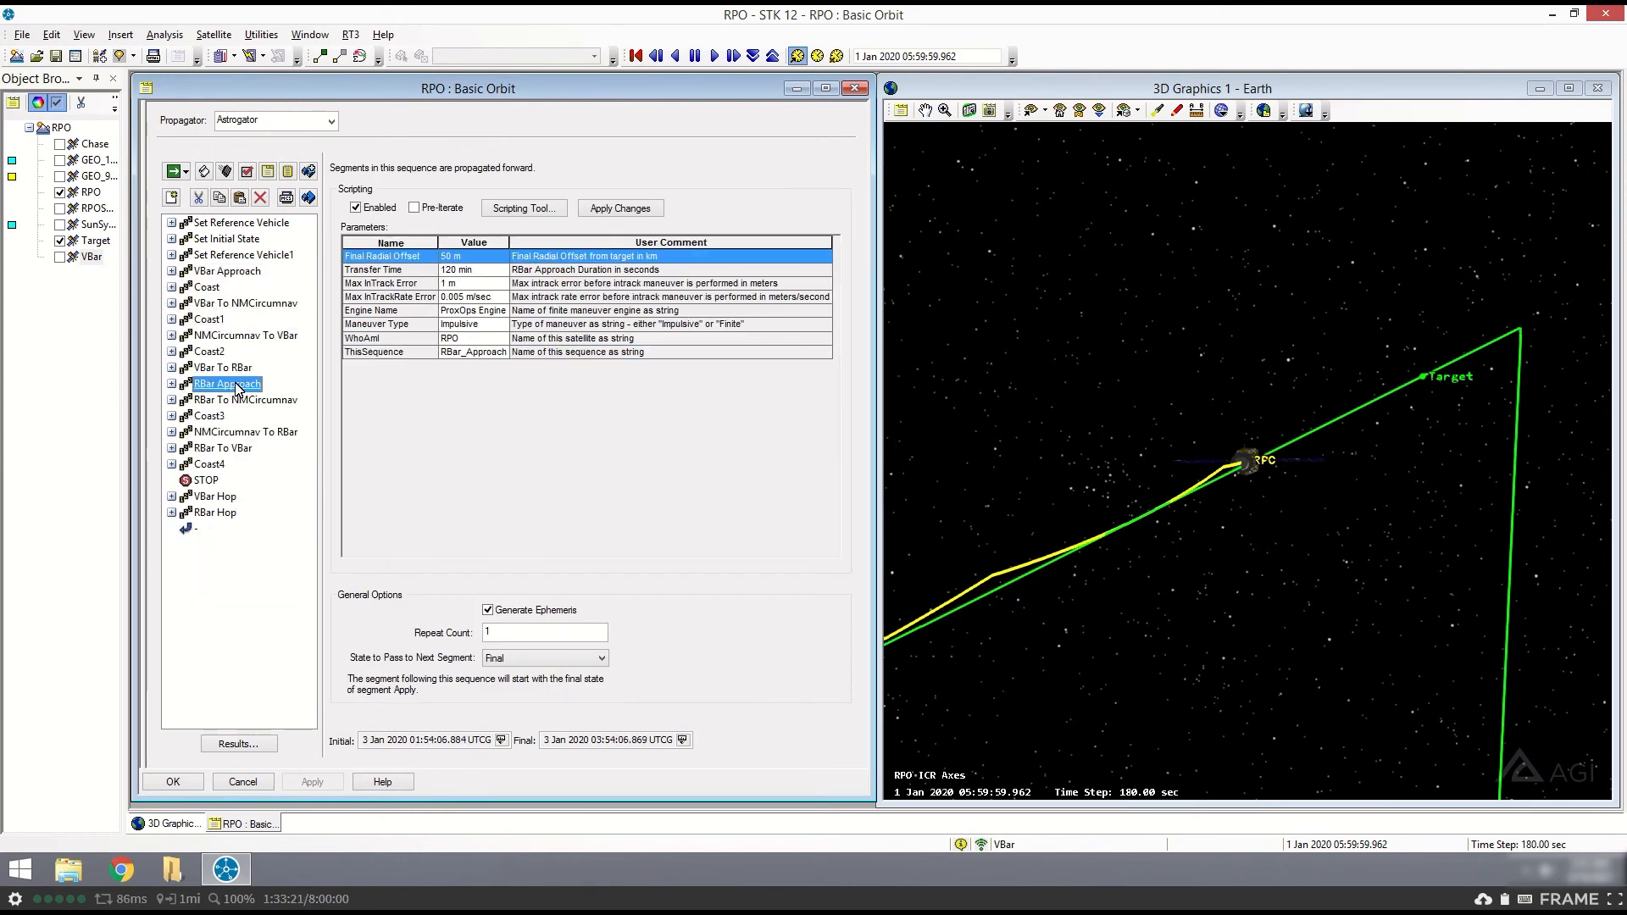
click(508, 741)
click(398, 22)
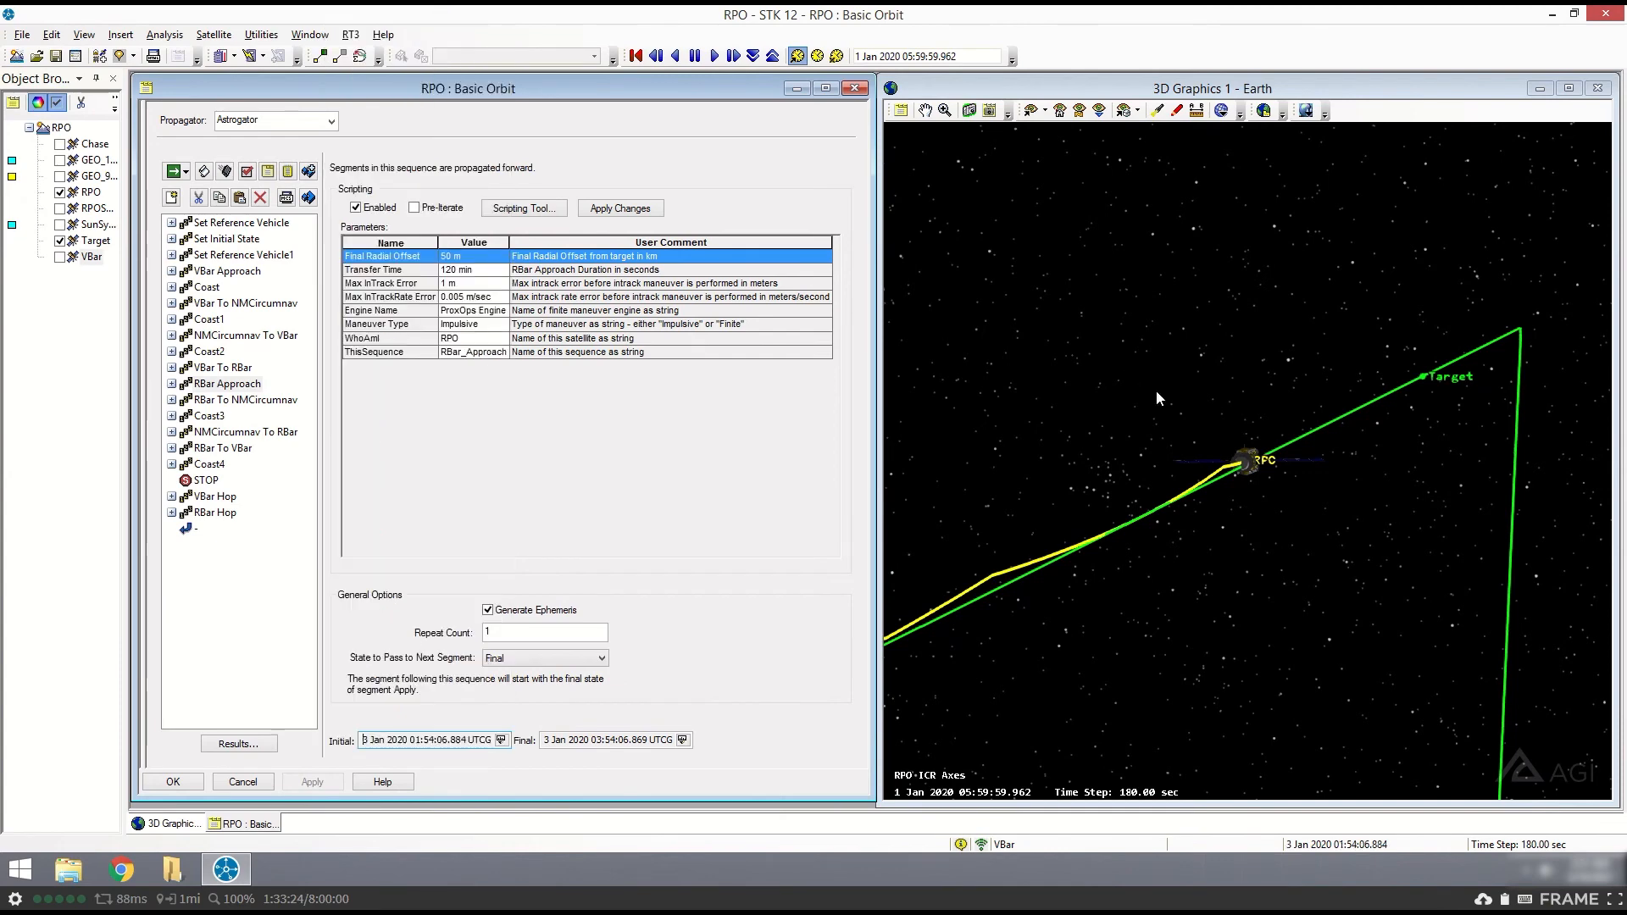
drag(1232, 593, 1112, 571)
scroll(1173, 577, down, 6)
scroll(1248, 540, up, 4)
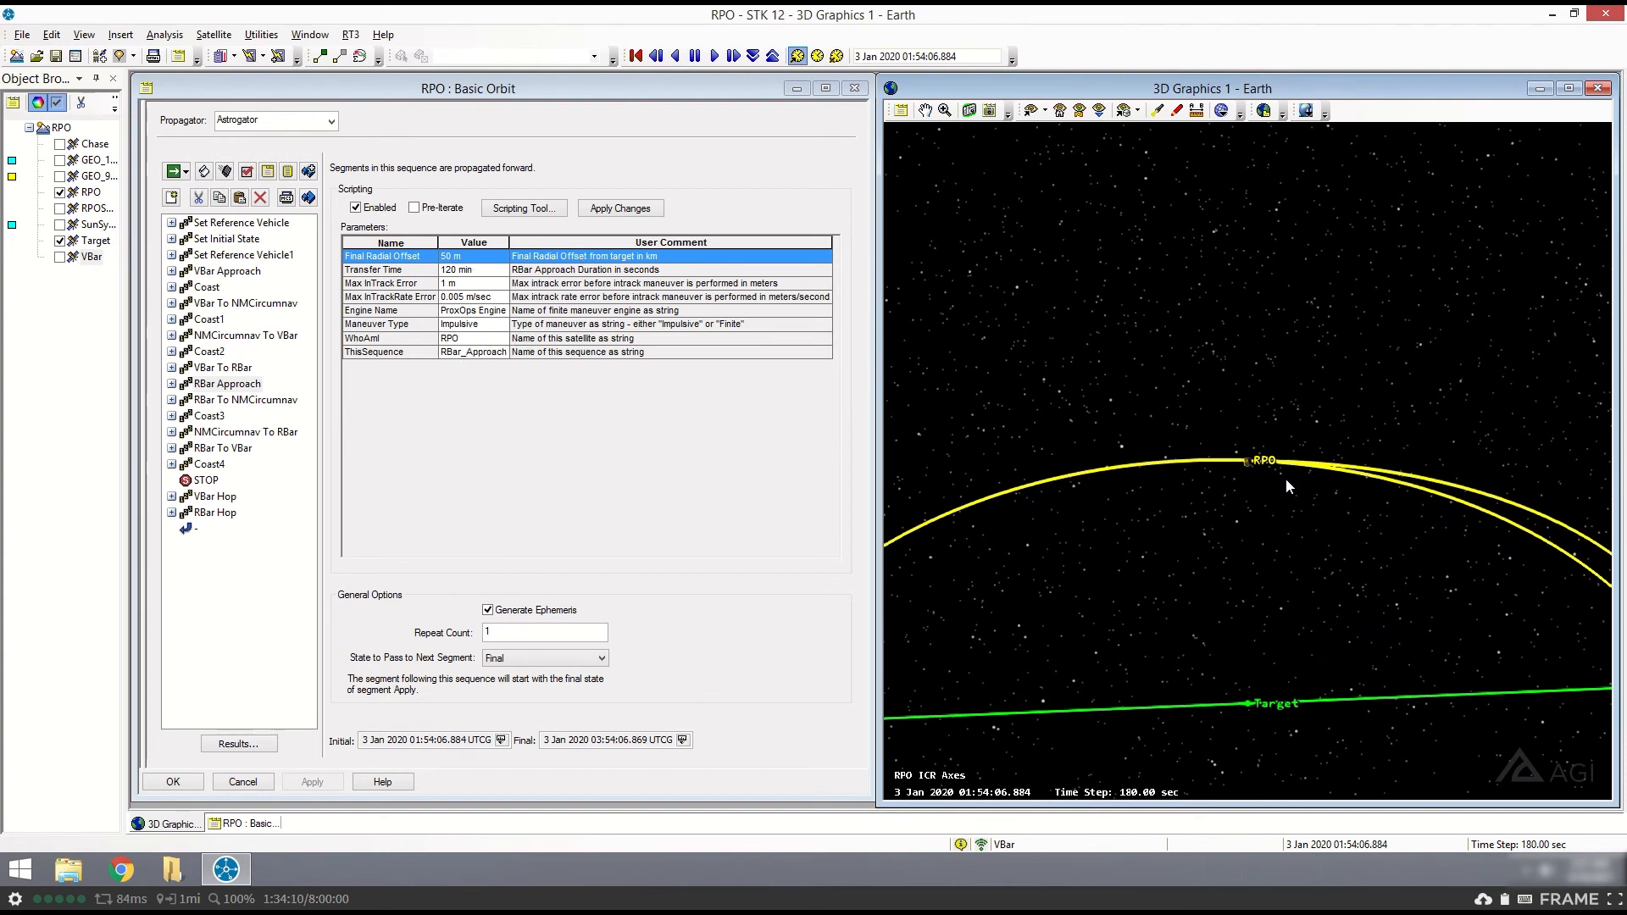
- Review RBar Approach's nested Match and propagate segments, including the PlusInTrackRate stopping condition's automatic sequence, and collapse the sequence
click(172, 384)
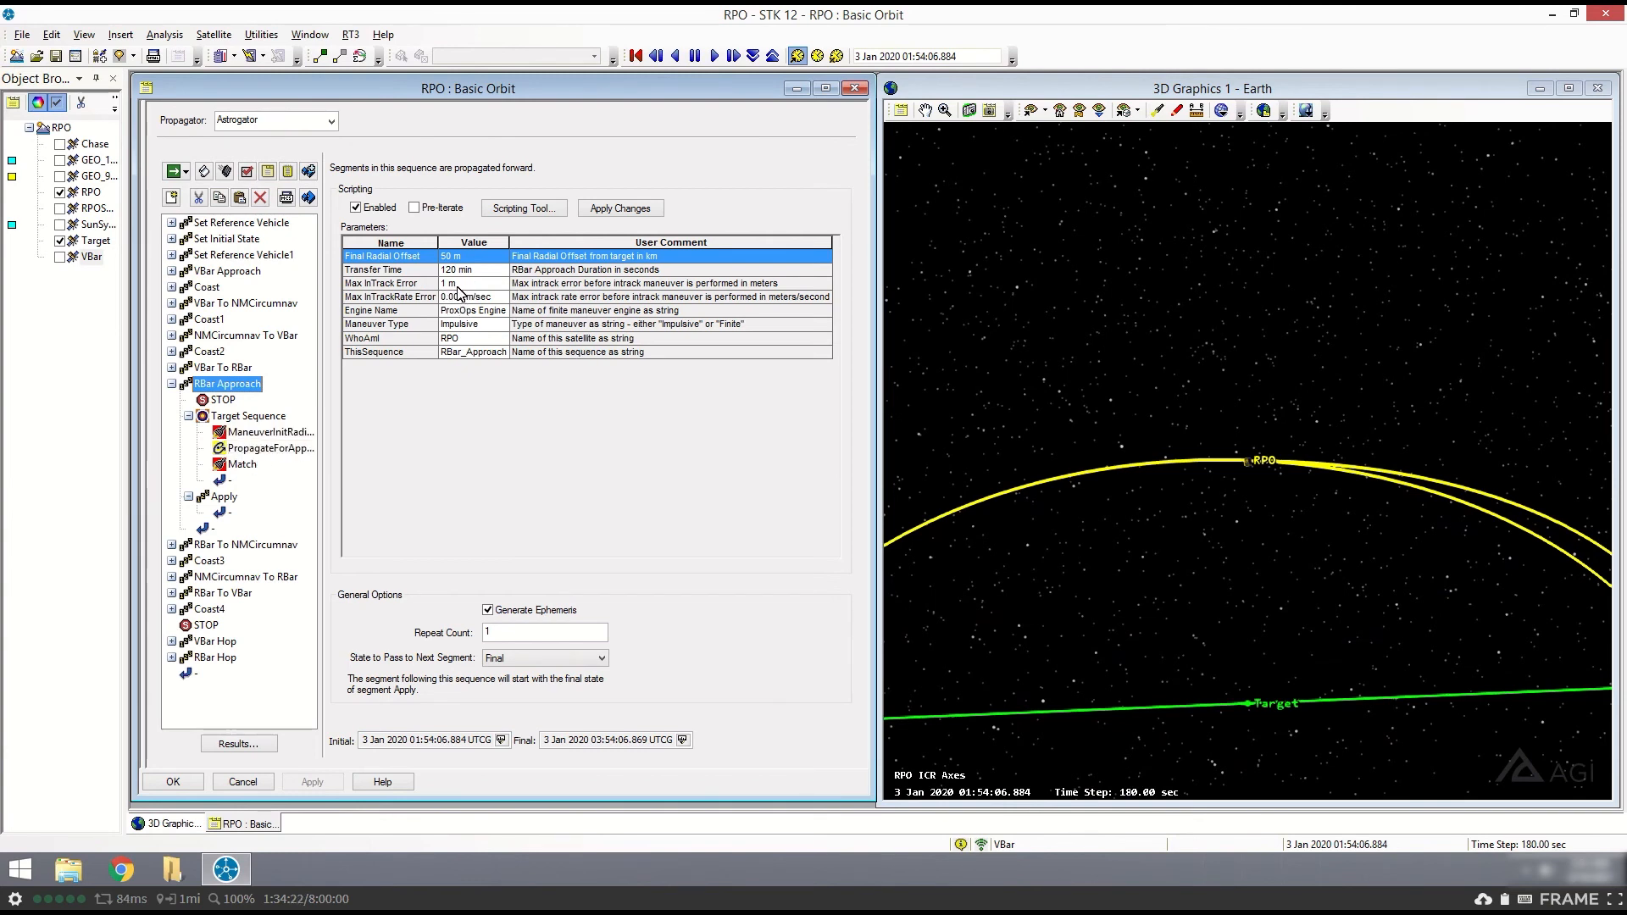
click(243, 465)
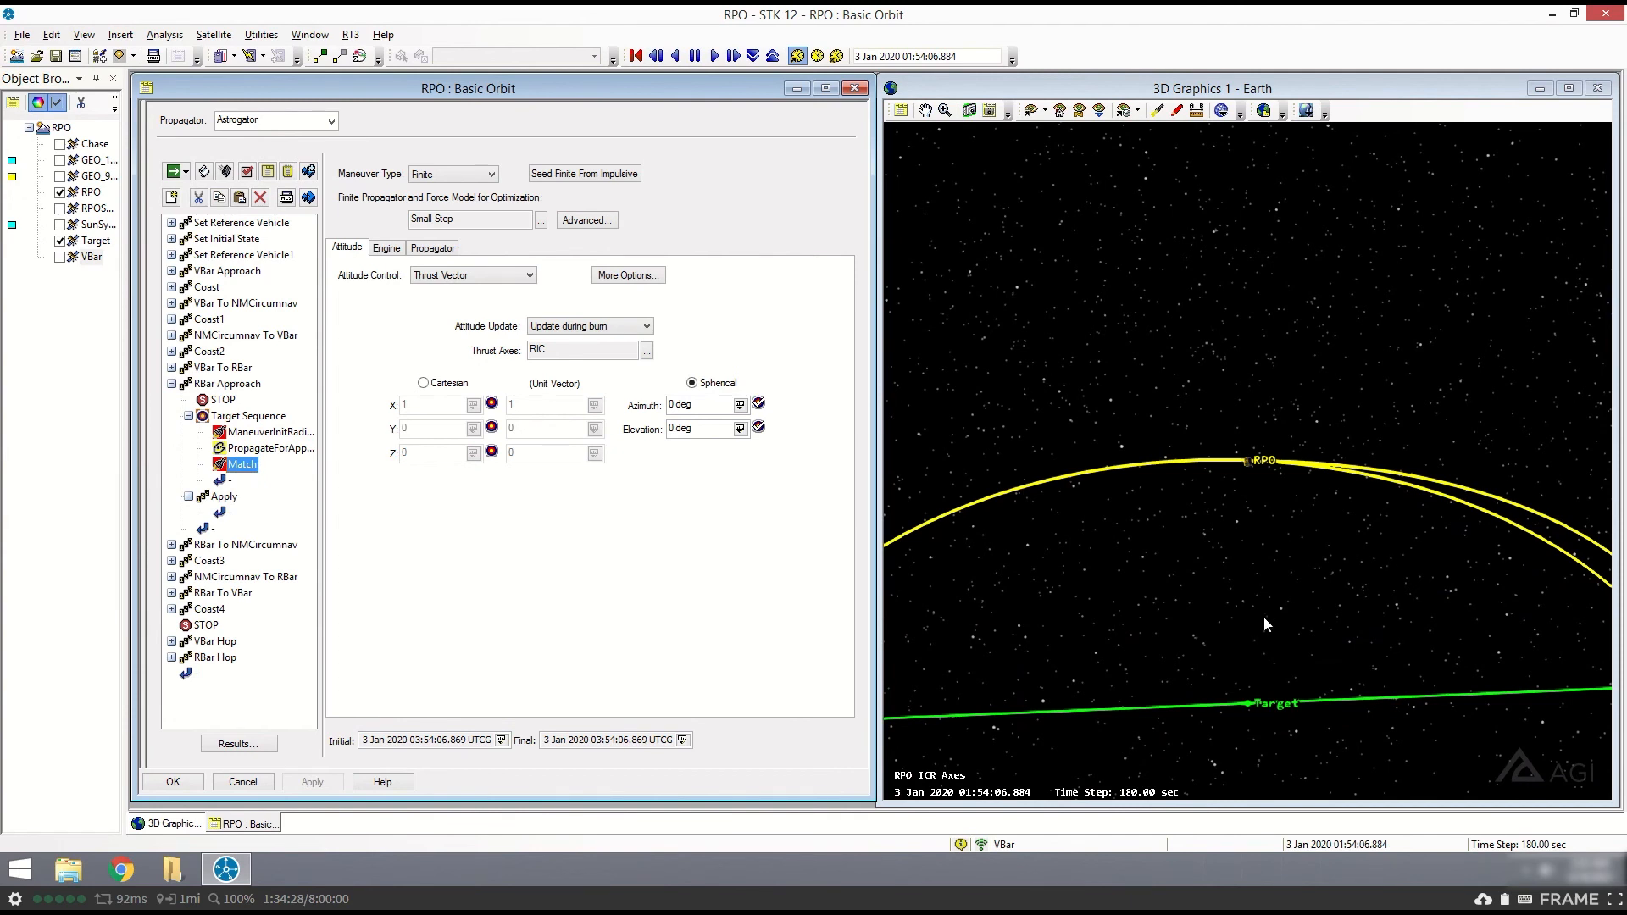
click(247, 449)
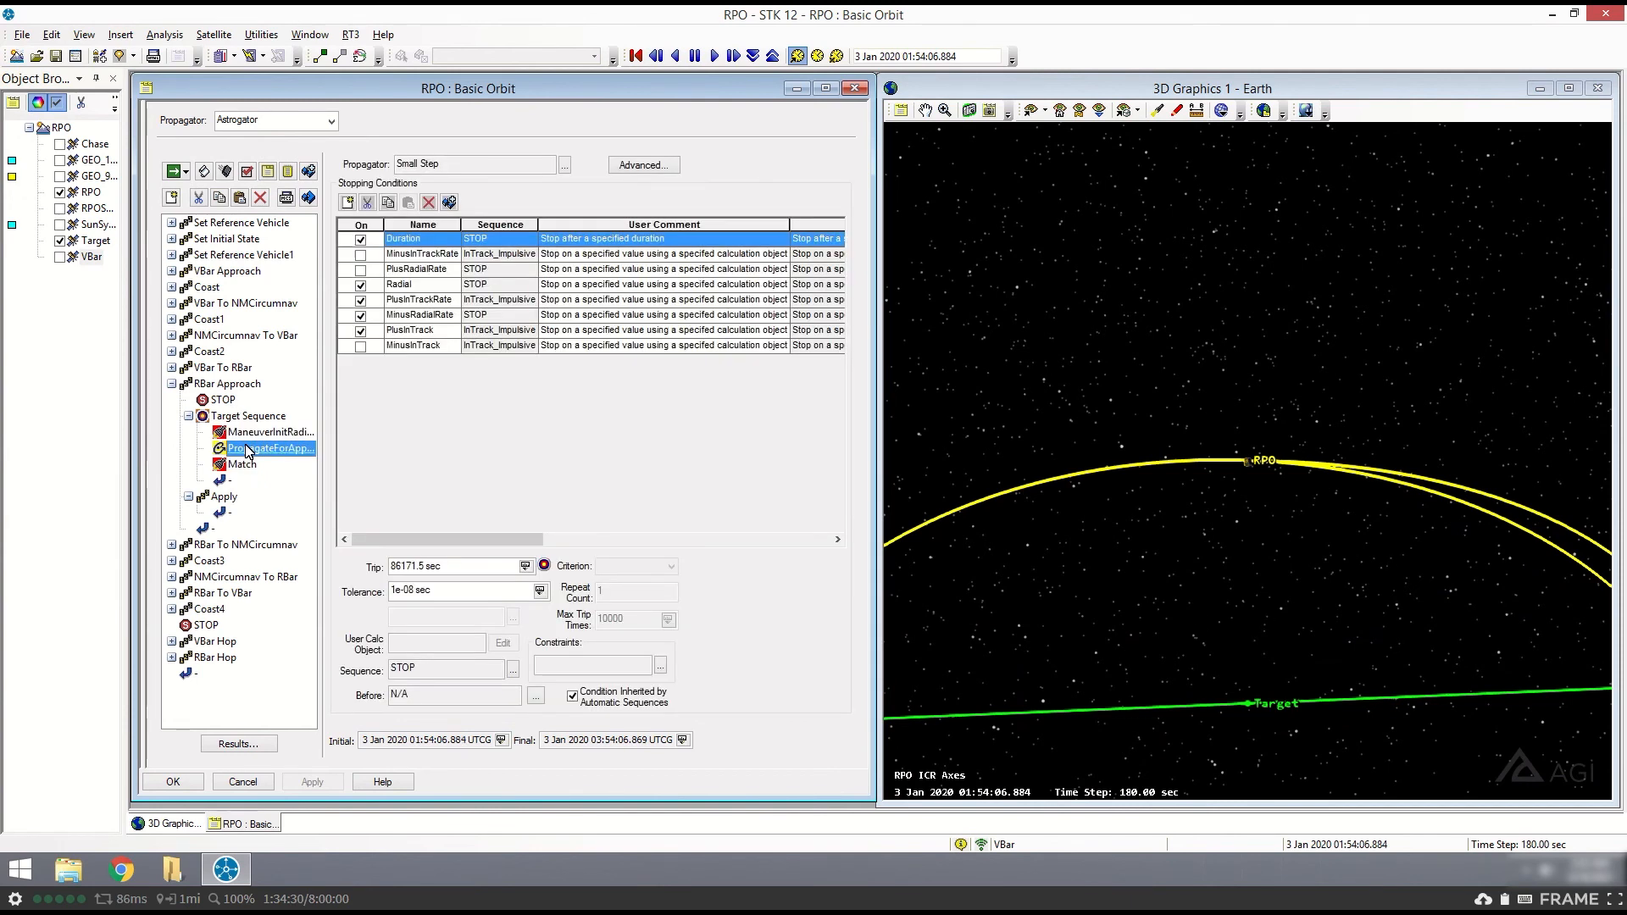
click(421, 300)
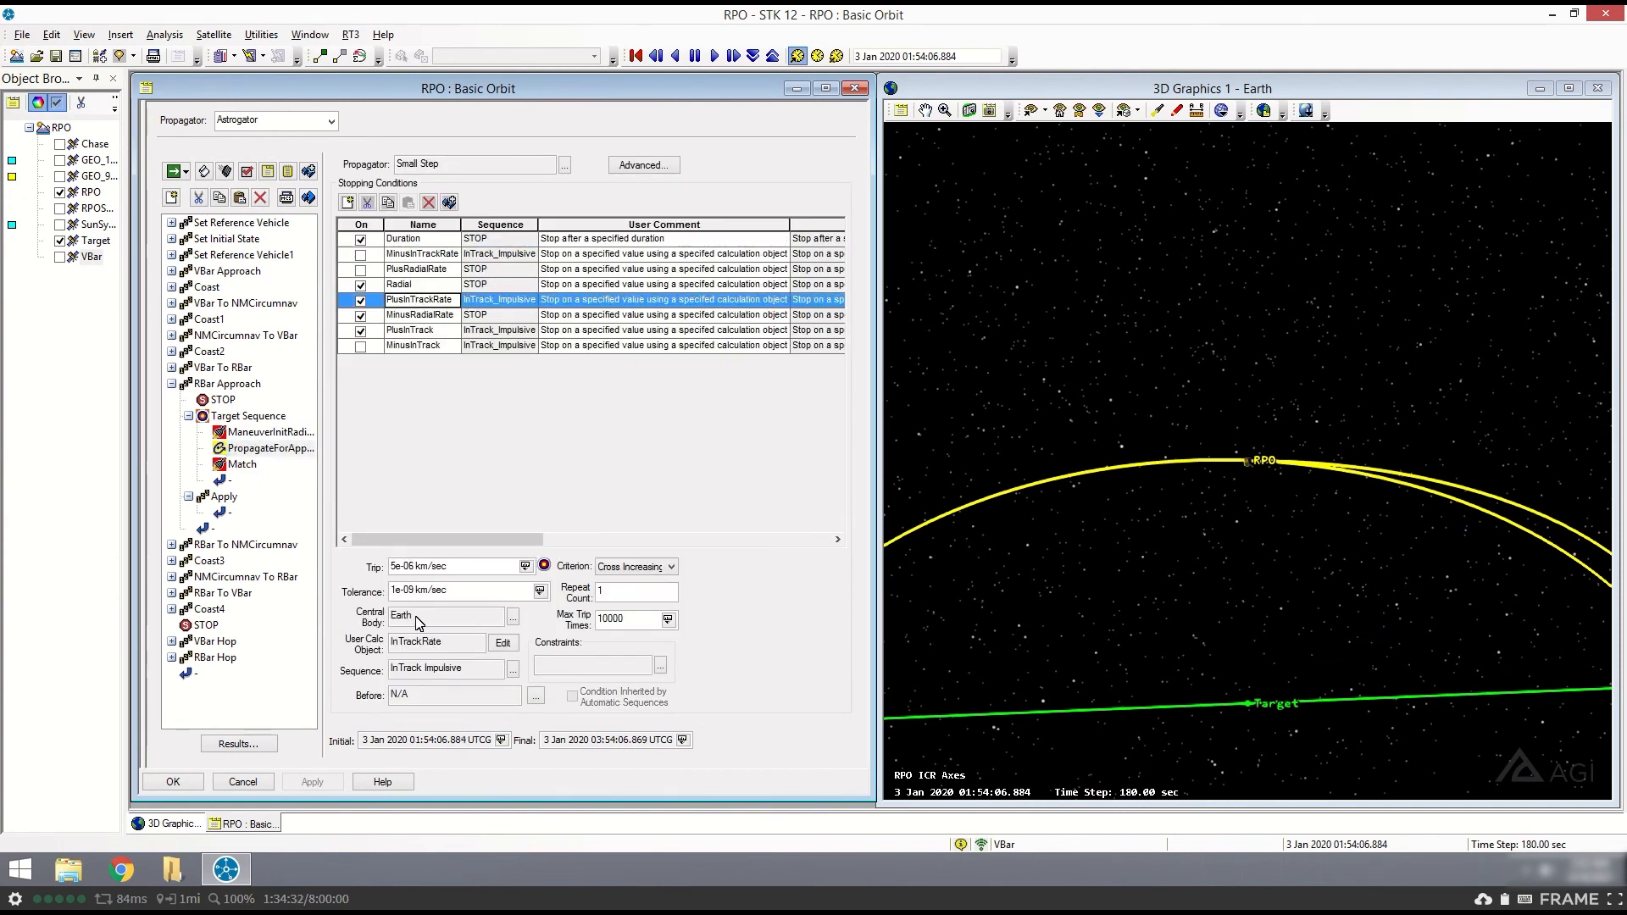
double_click(437, 662)
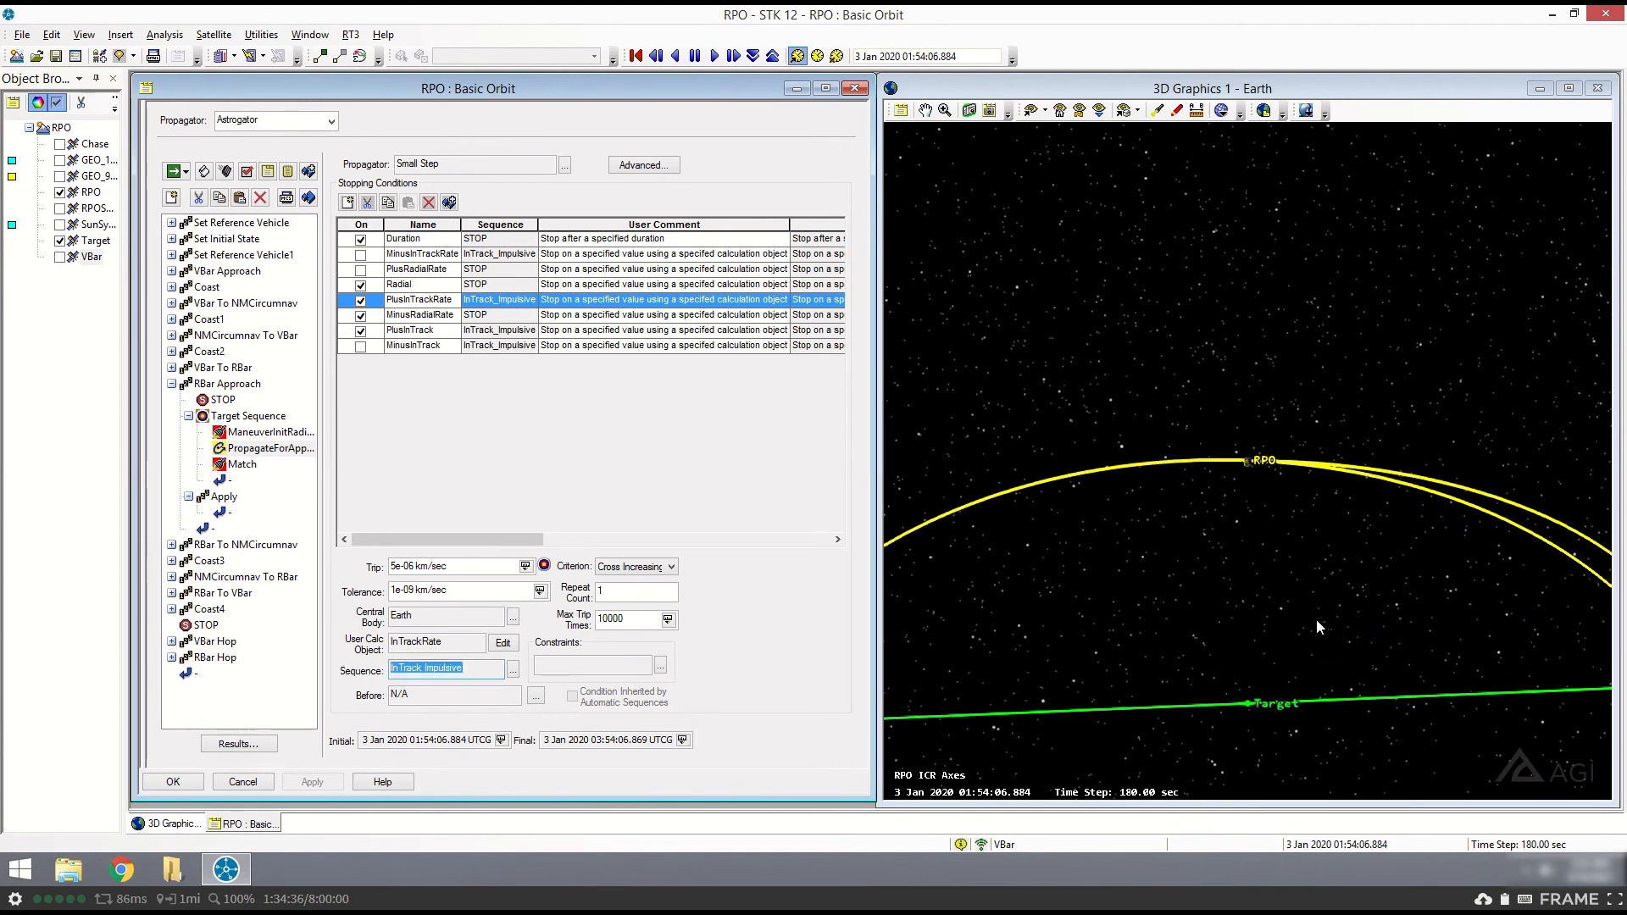
click(204, 383)
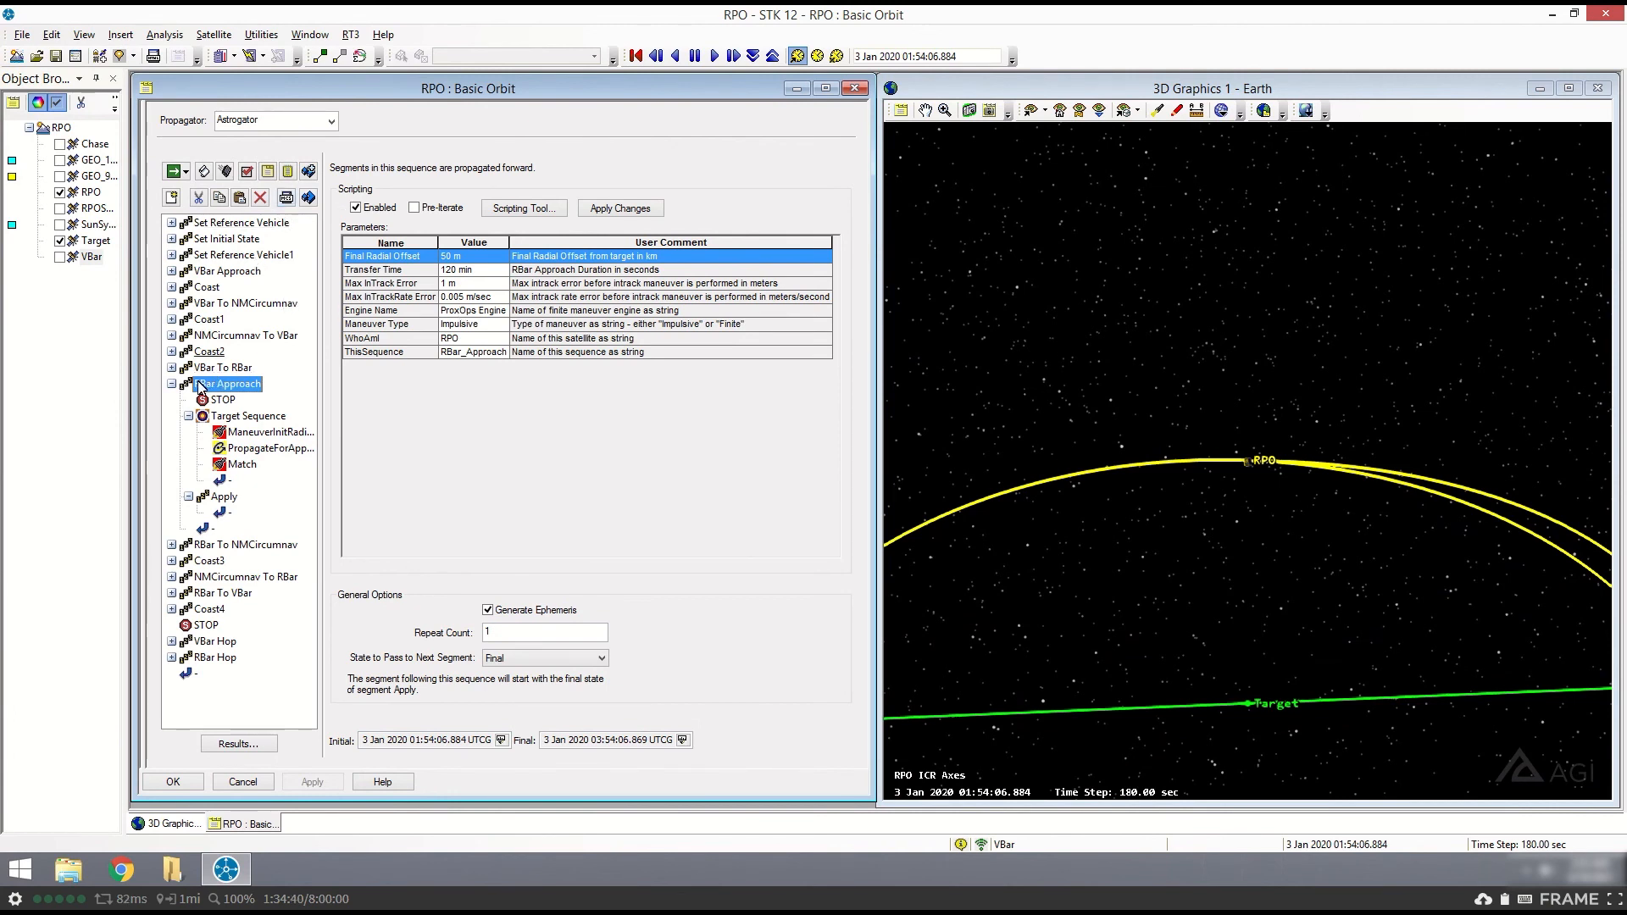
click(171, 384)
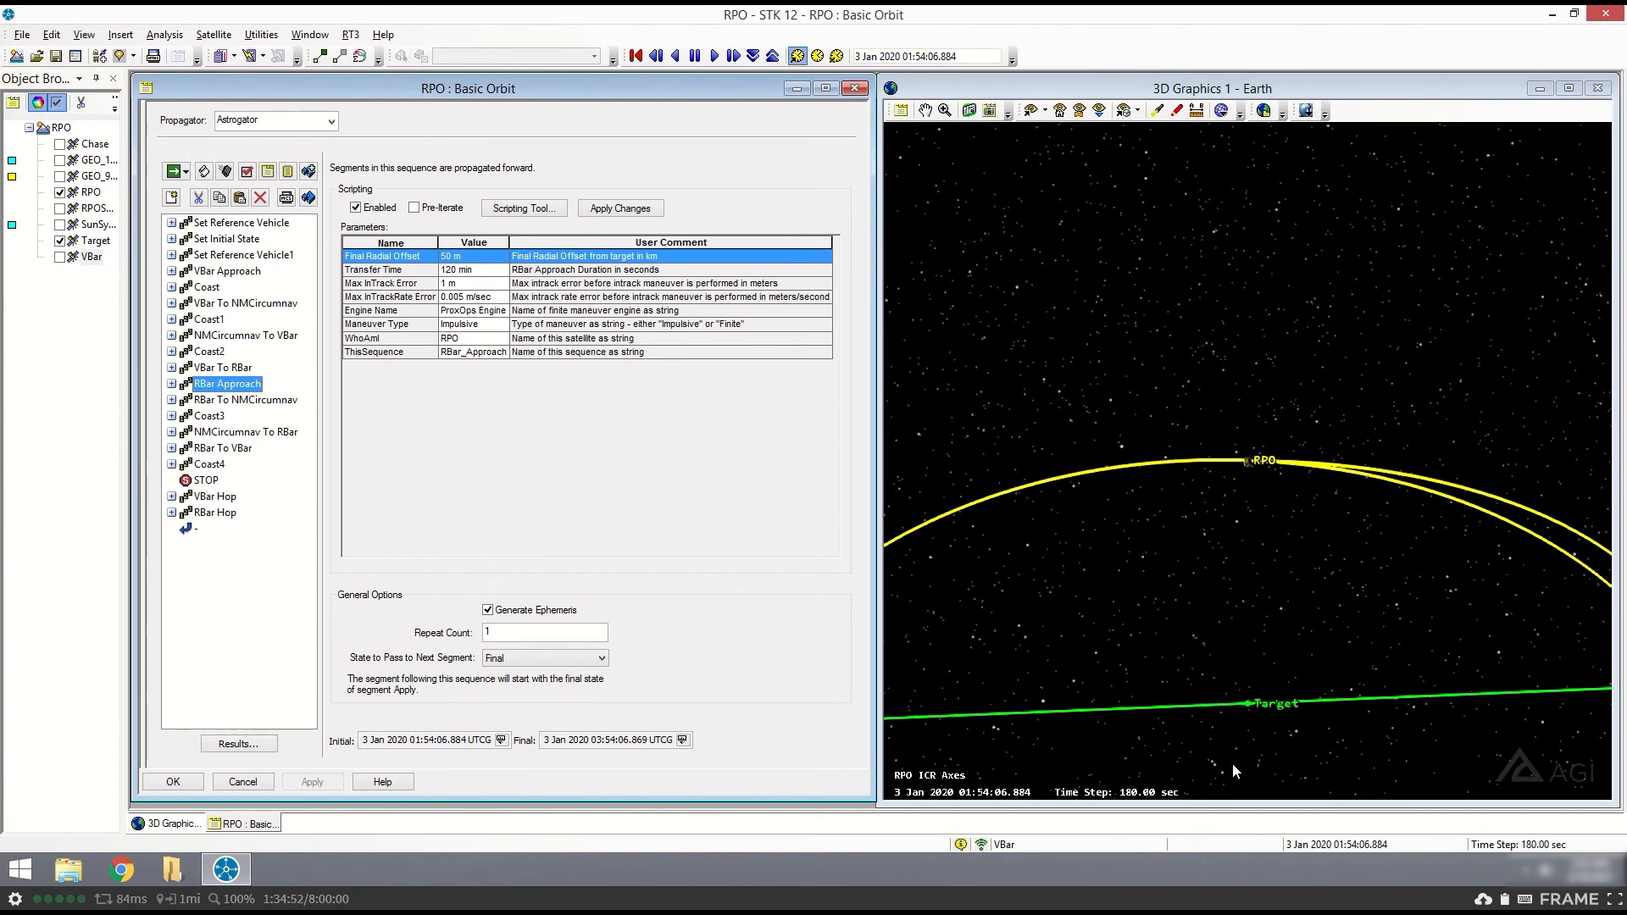
- Set the animation time to the final time of RBar Approach and inspect RPO's radial approach toward Target in 3D
click(684, 740)
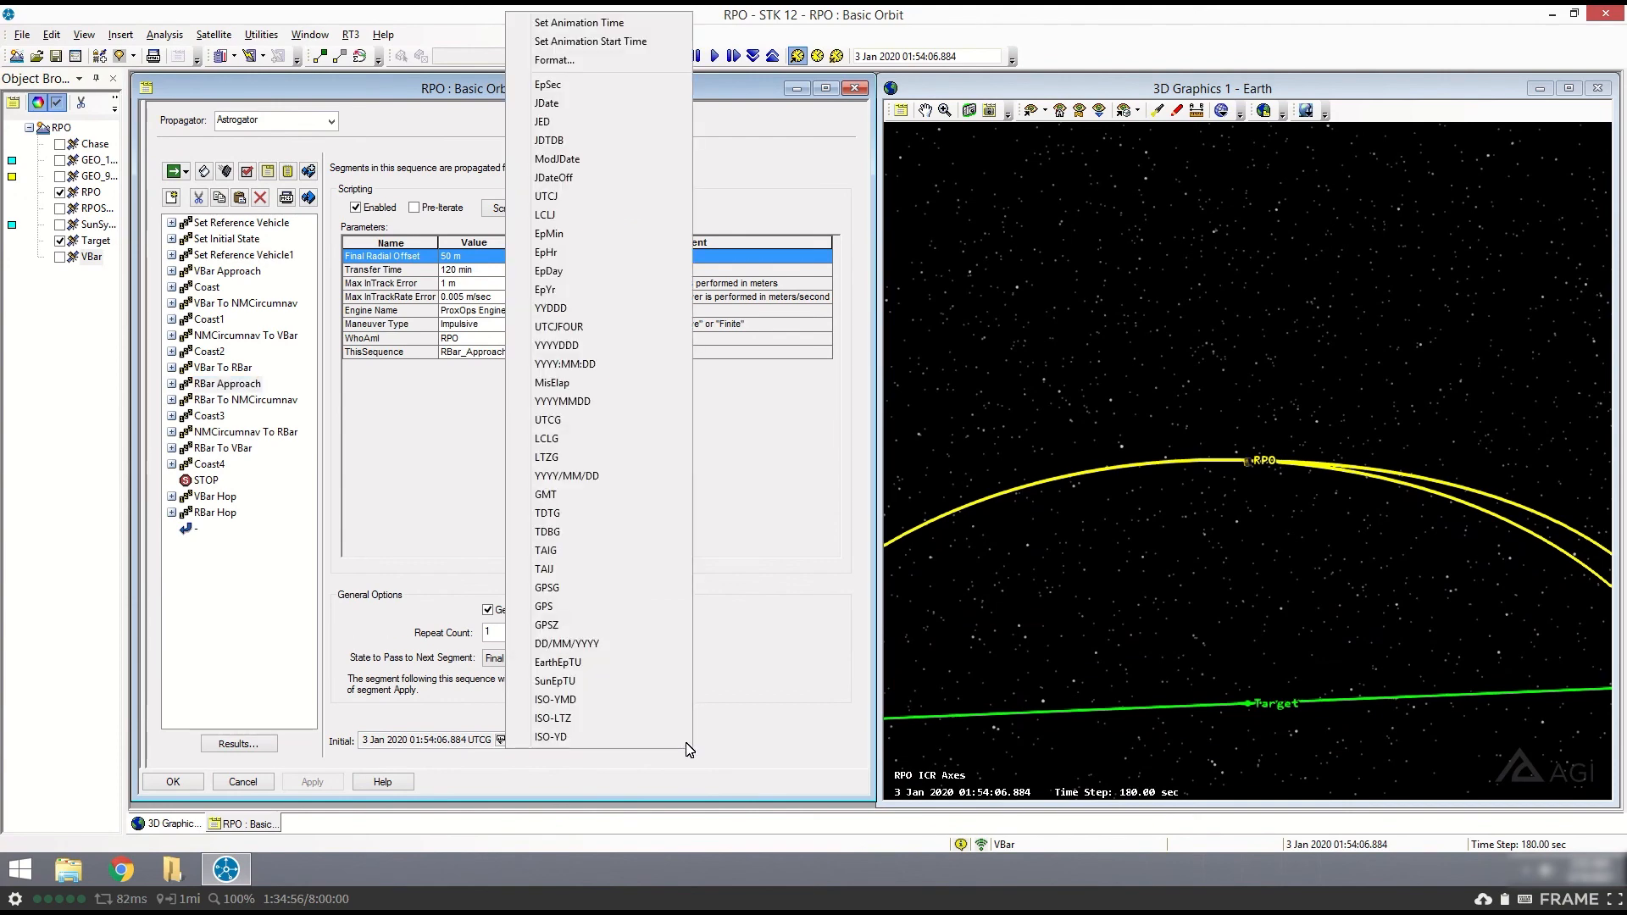
click(575, 22)
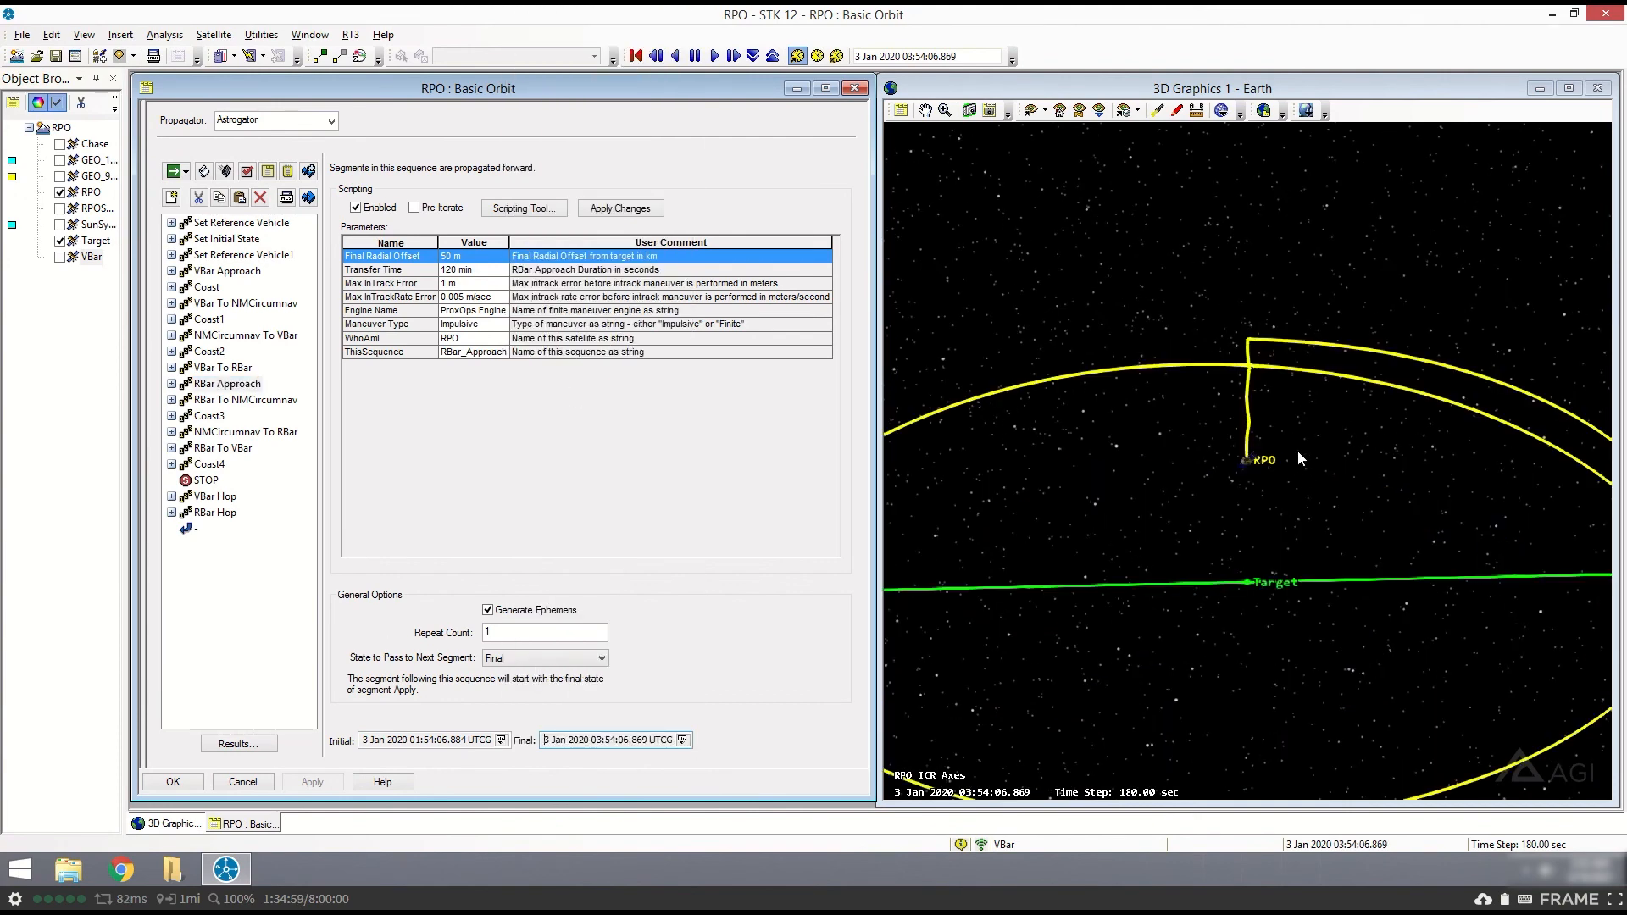
click(1299, 450)
scroll(1308, 459, up, 2)
drag(1261, 496, 1285, 409)
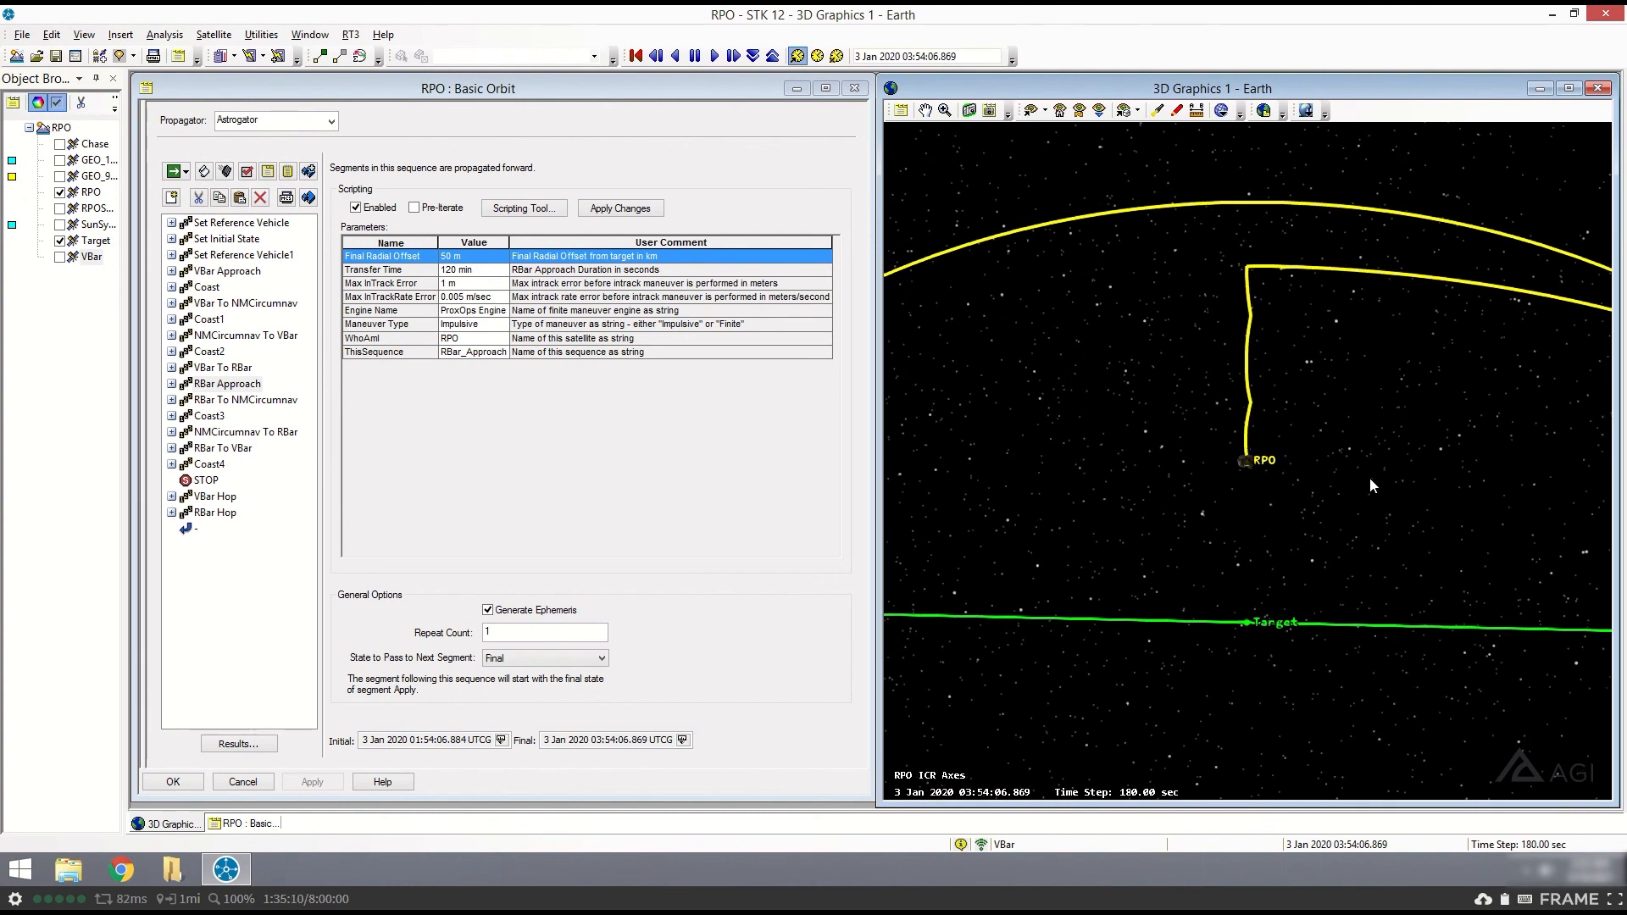
drag(1307, 400, 1296, 310)
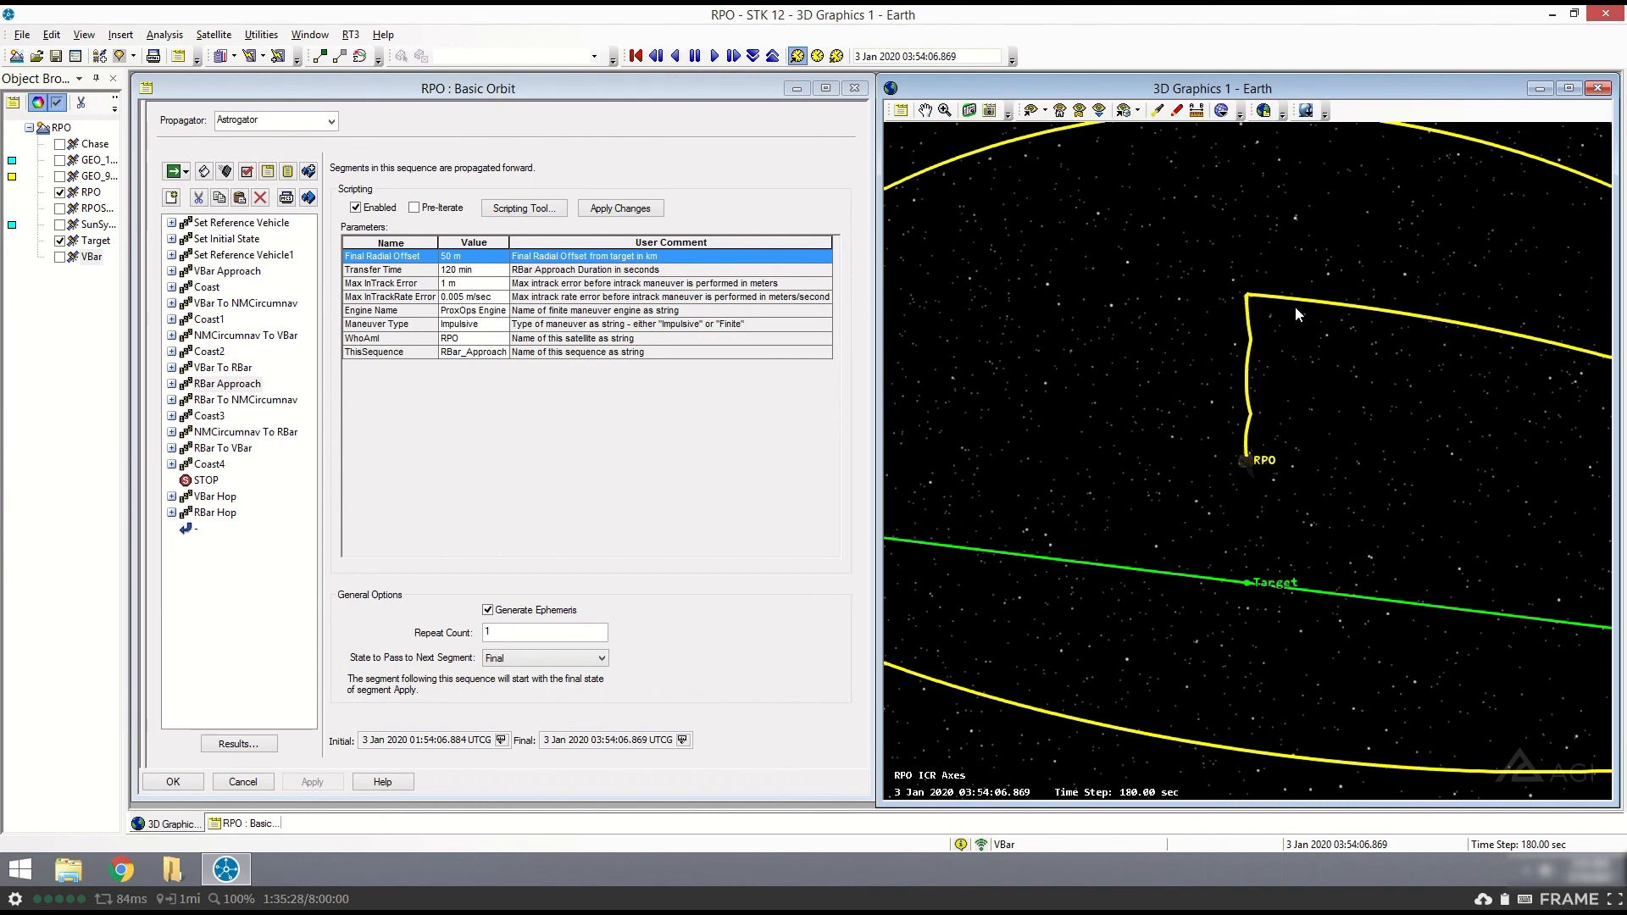
drag(1313, 398, 1122, 316)
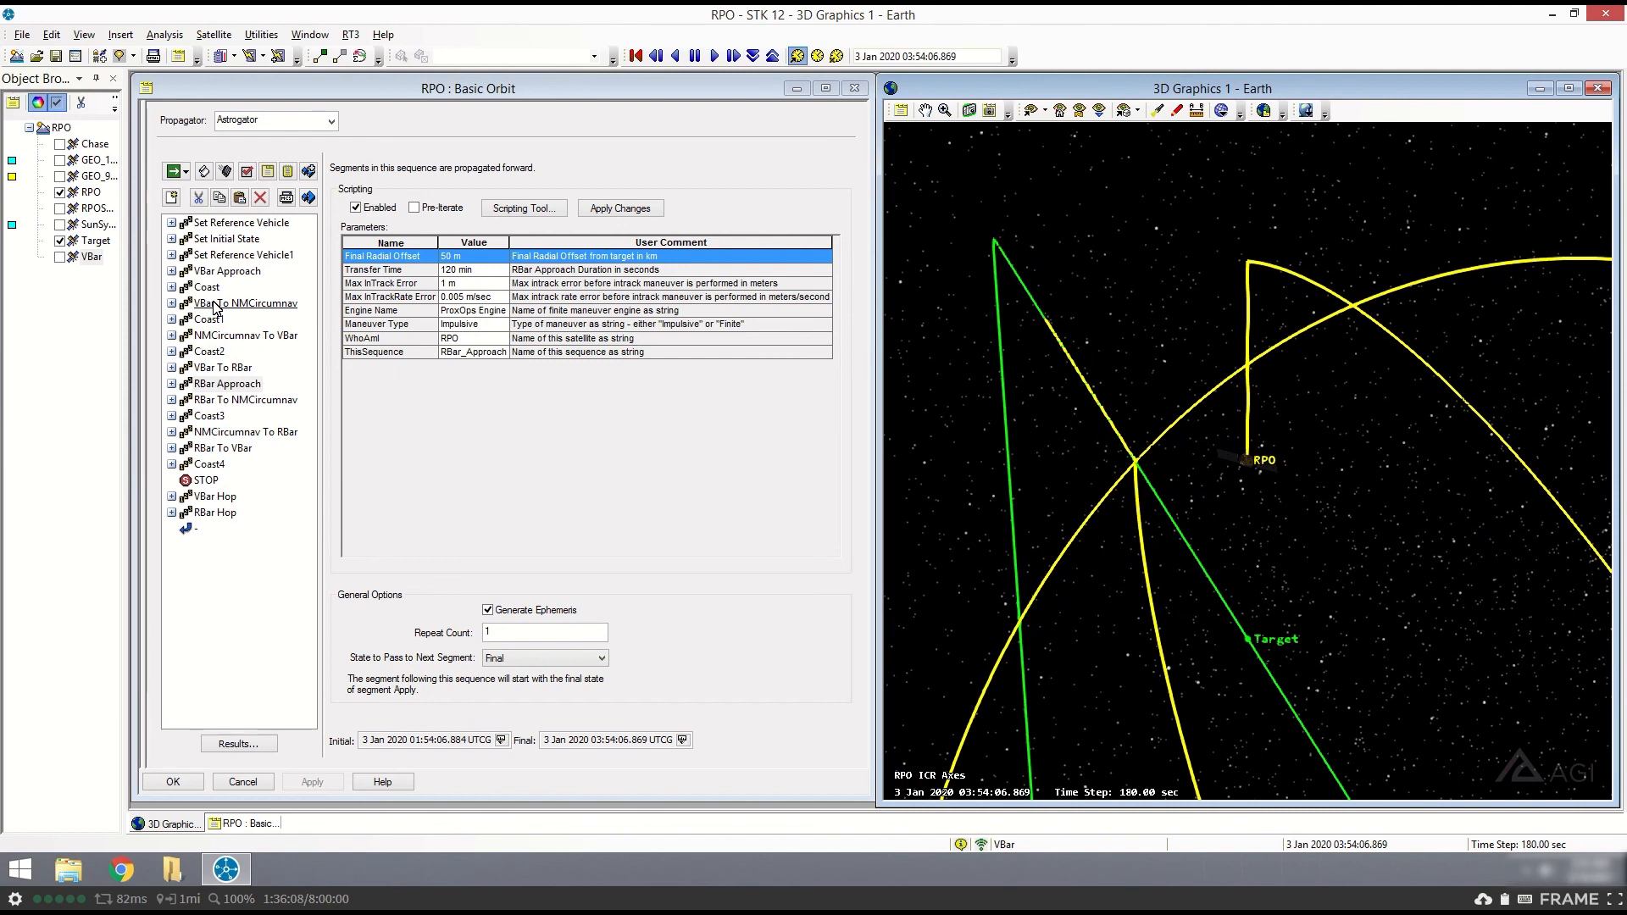
- Set the animation time to the final time of Coast4 and view RPO's whole trajectory around Target in 3D
click(209, 465)
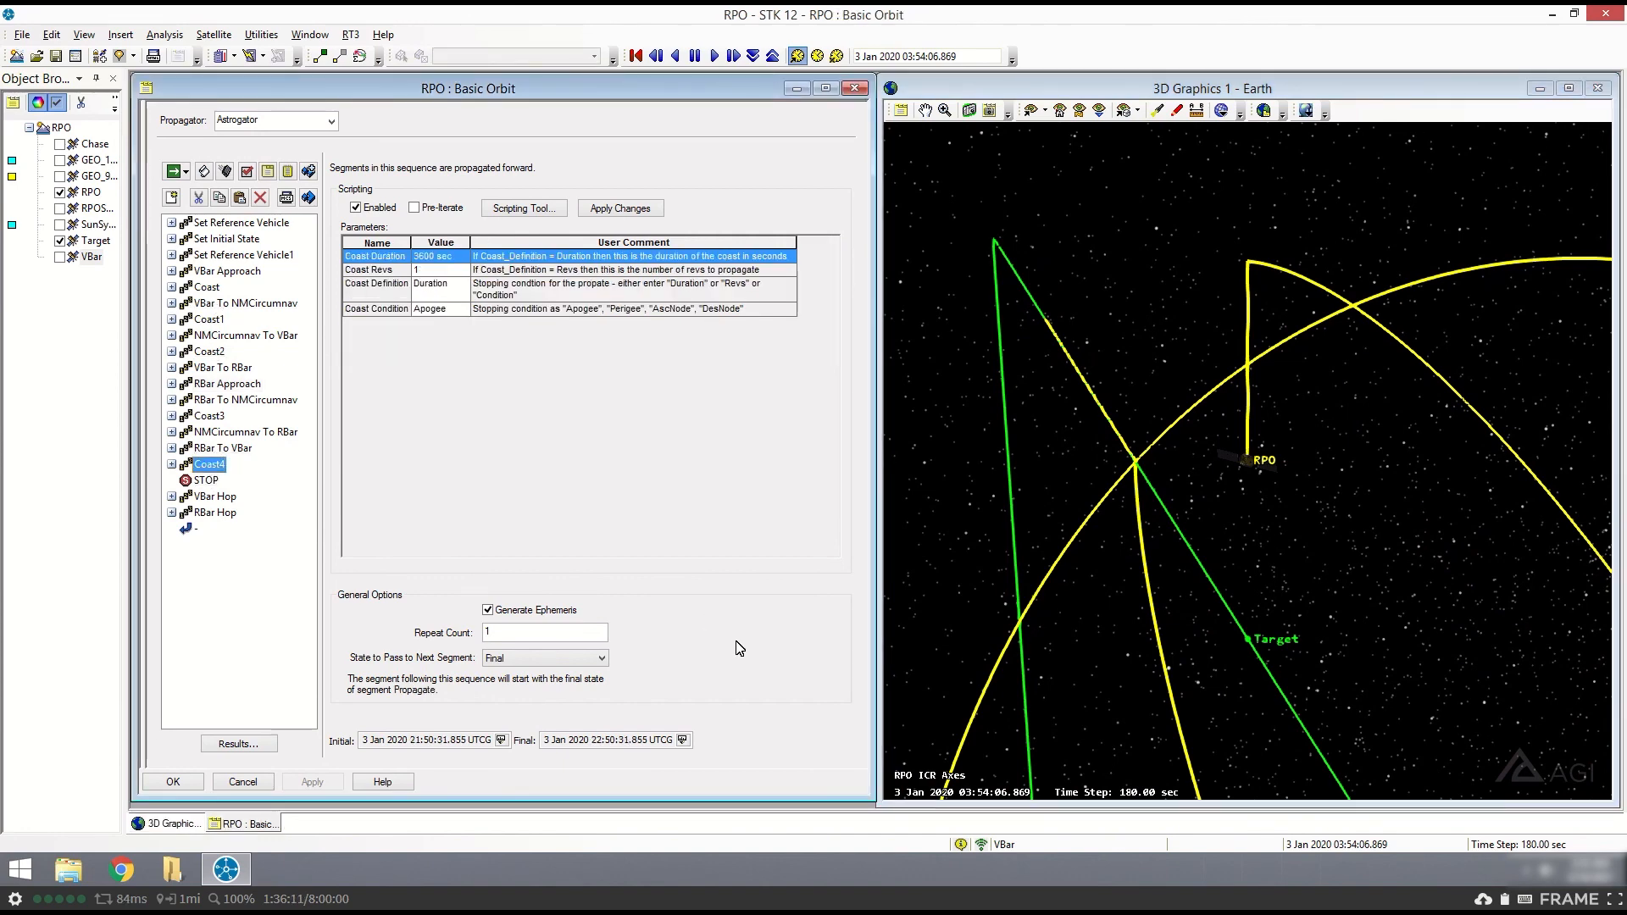
click(682, 740)
click(623, 24)
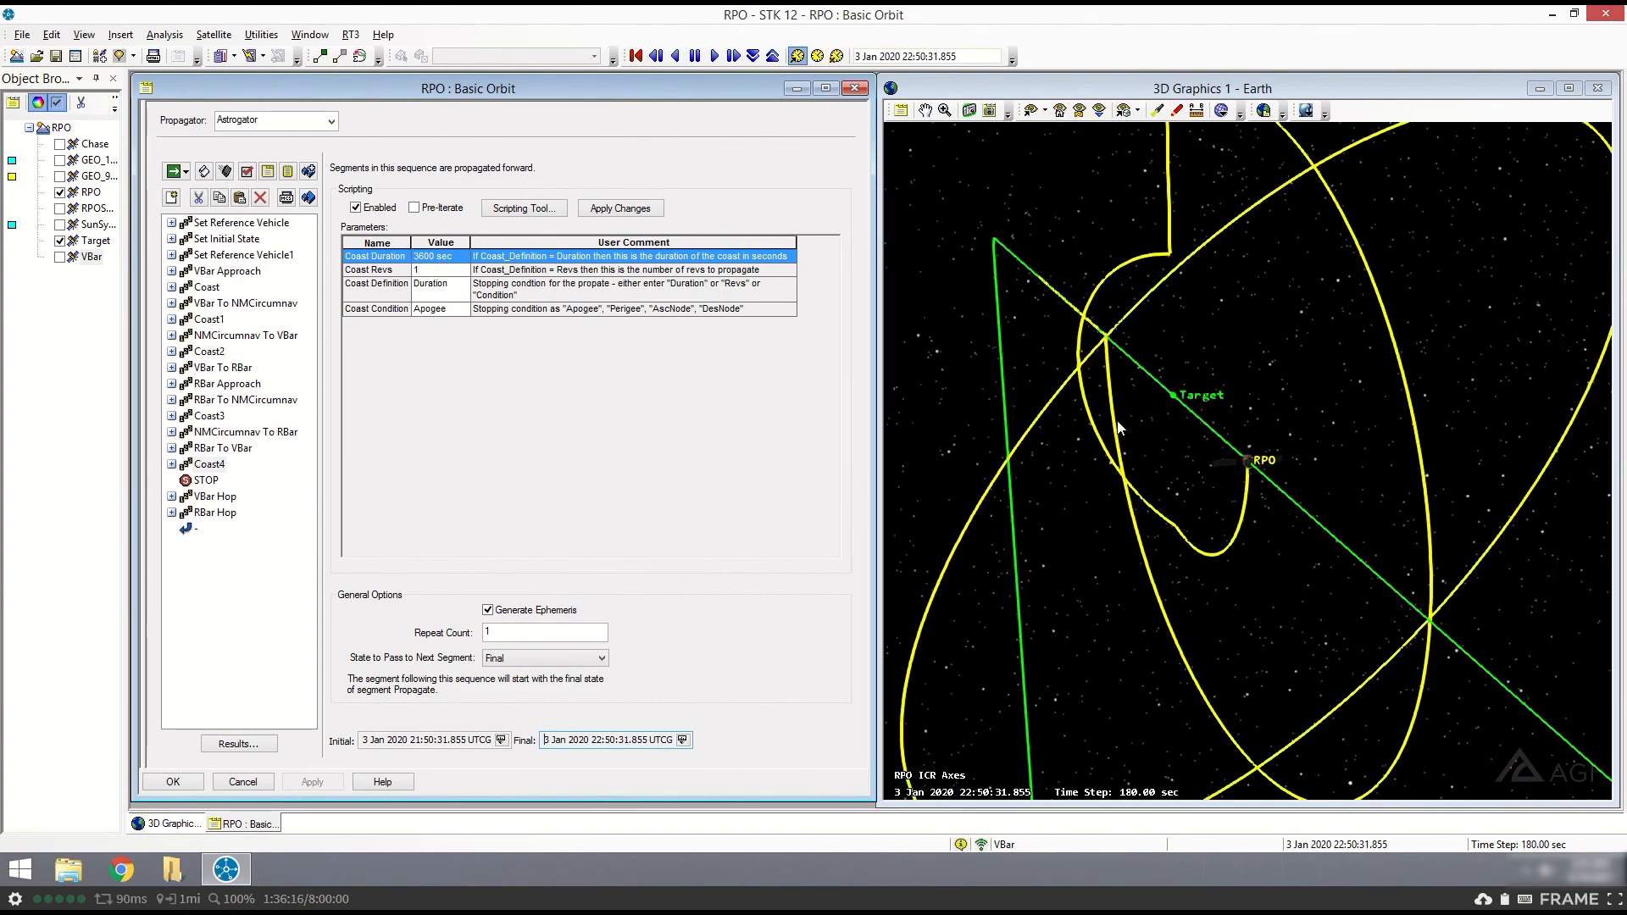
click(1214, 409)
drag(1214, 410, 1114, 412)
scroll(1210, 401, down, 3)
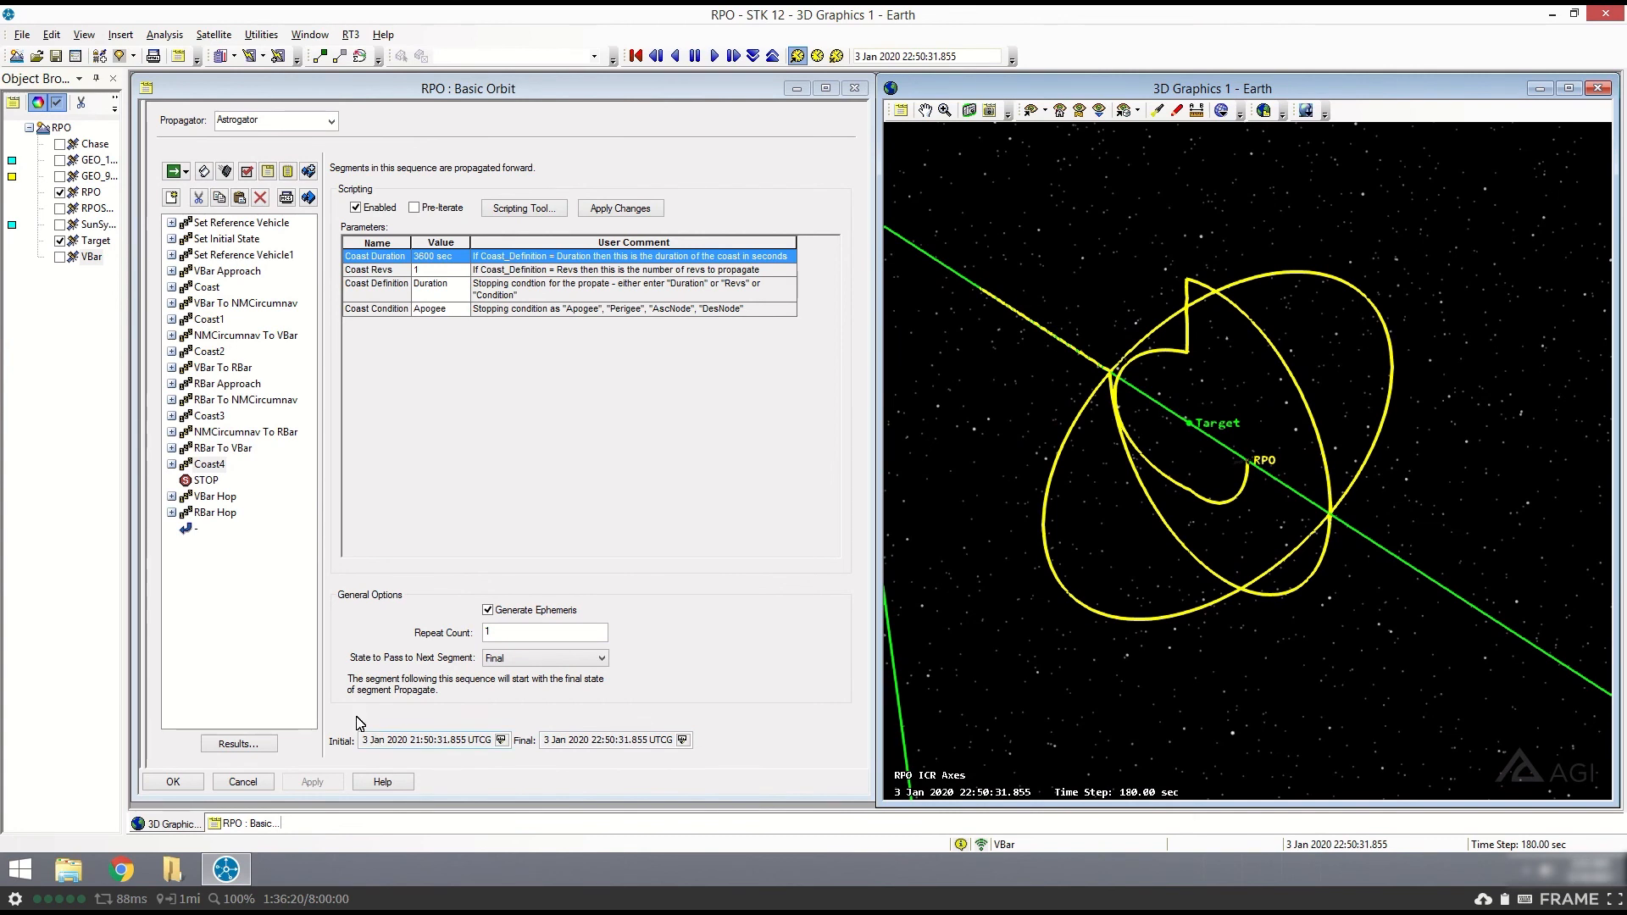